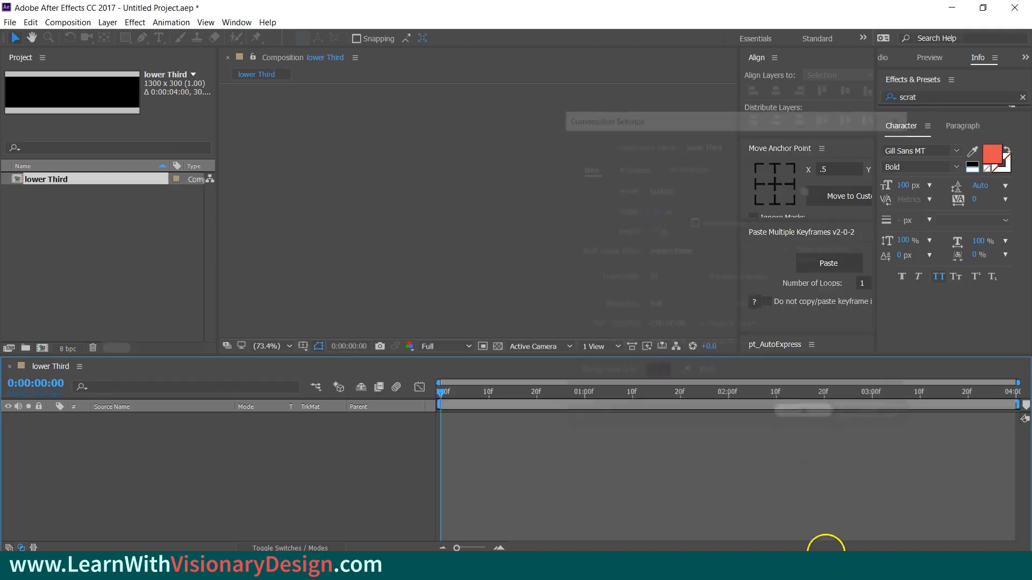
# - Add a text layer reading "VIsionary Design" to the lower Third composition
pyautogui.click(159, 39)
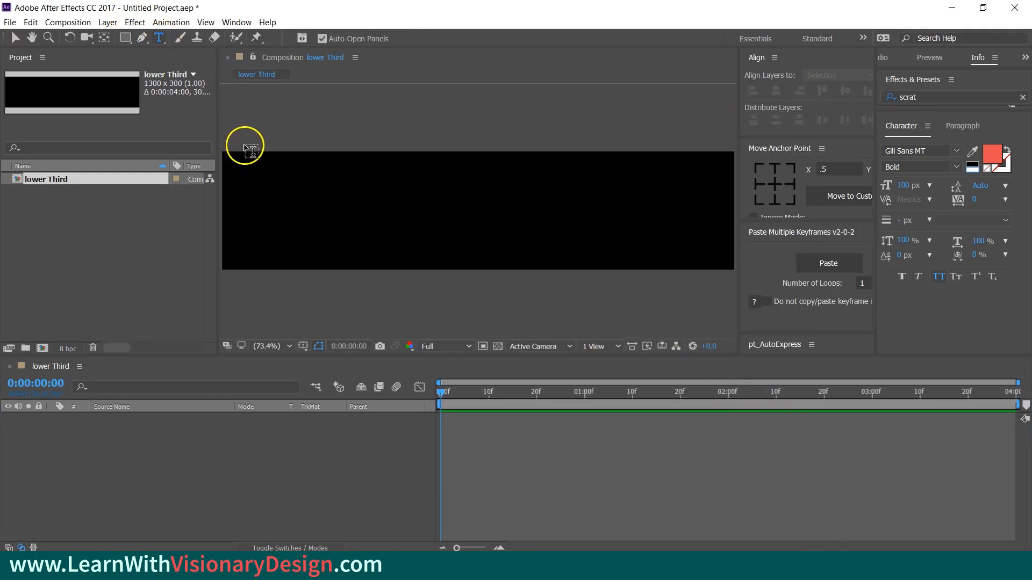
pyautogui.click(244, 190)
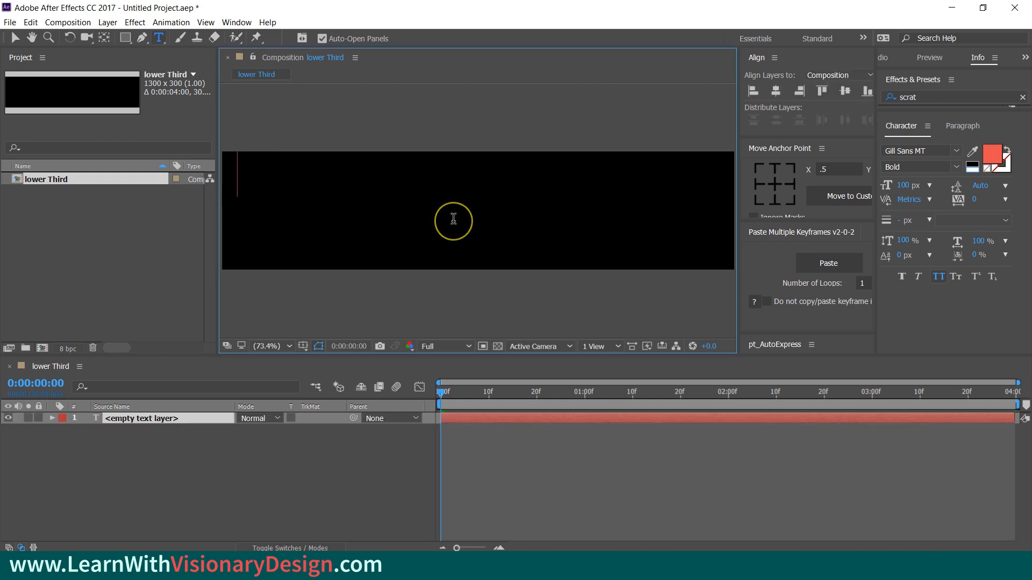
pyautogui.write('VI')
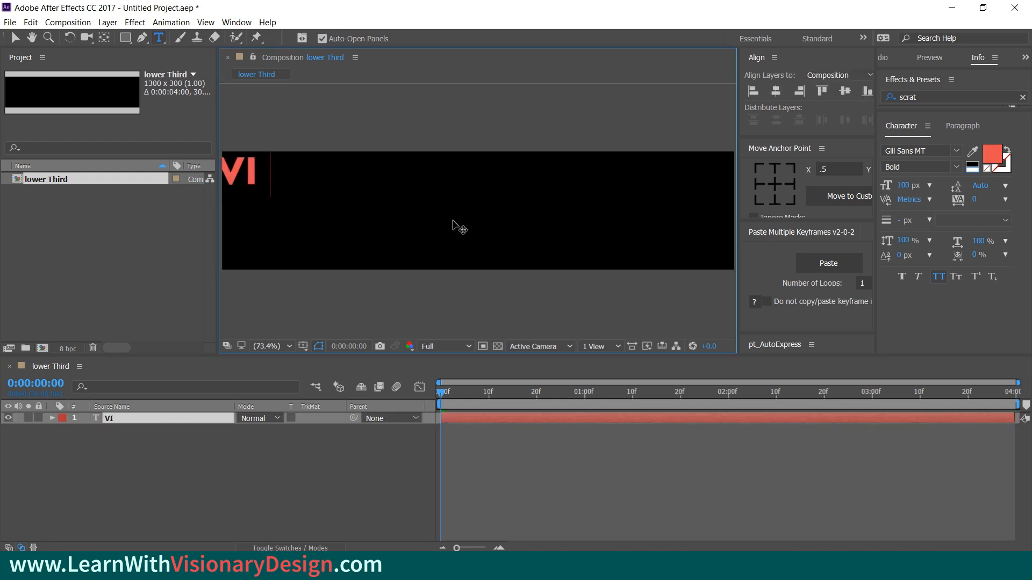
pyautogui.write('sionary')
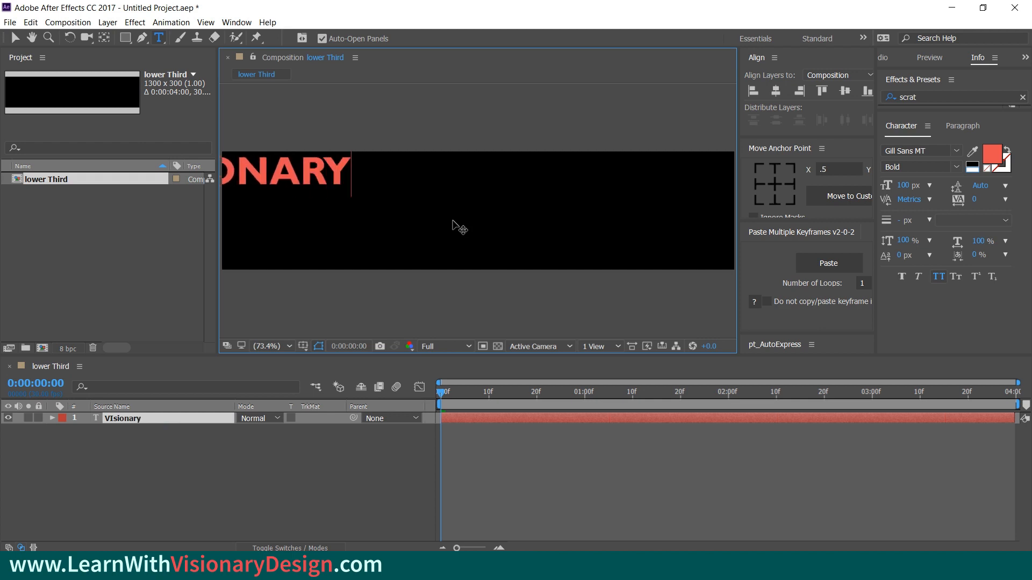
pyautogui.write(' Design')
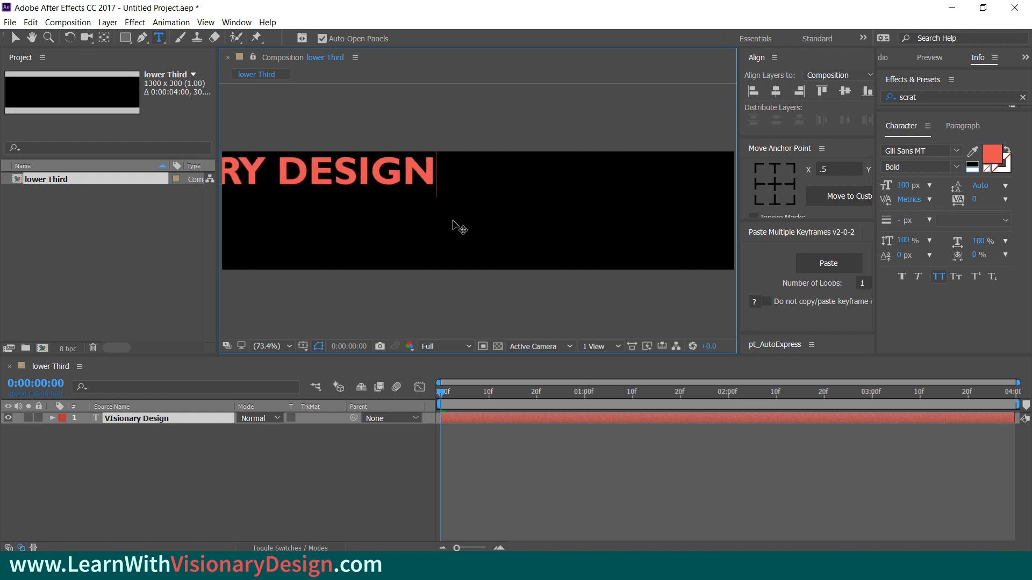
pyautogui.press('KP_Enter')
pyautogui.press('v')
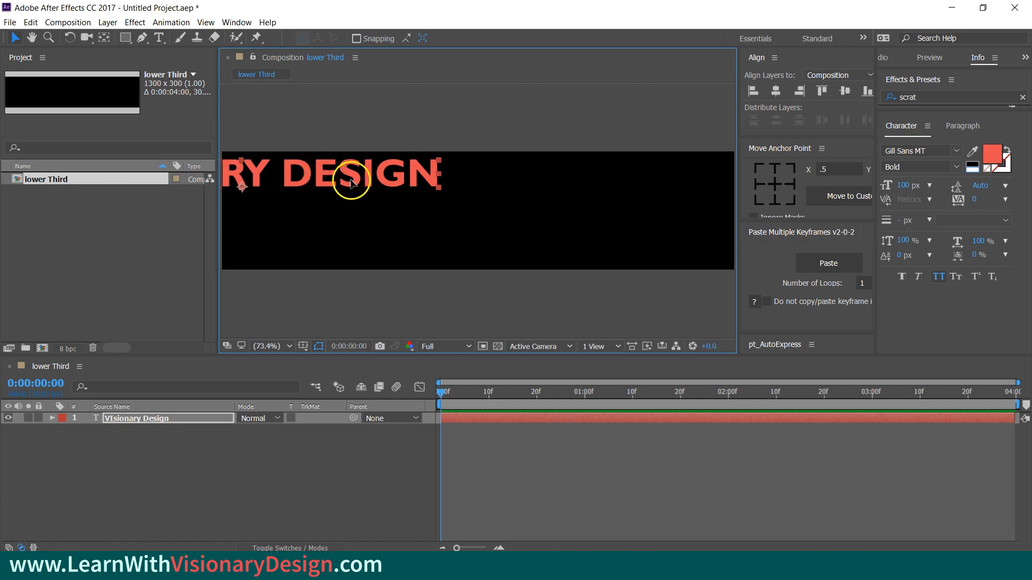
# - Move the title fully into the upper part of the composition, centre its anchor point and scale it down slightly
pyautogui.moveTo(350, 179); pyautogui.dragTo(516, 184)
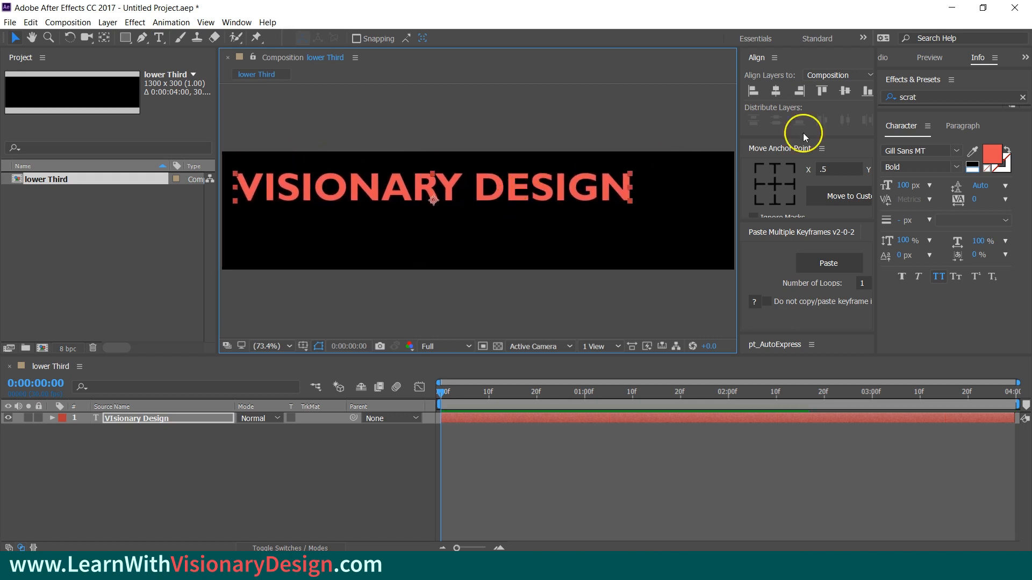
pyautogui.click(773, 184)
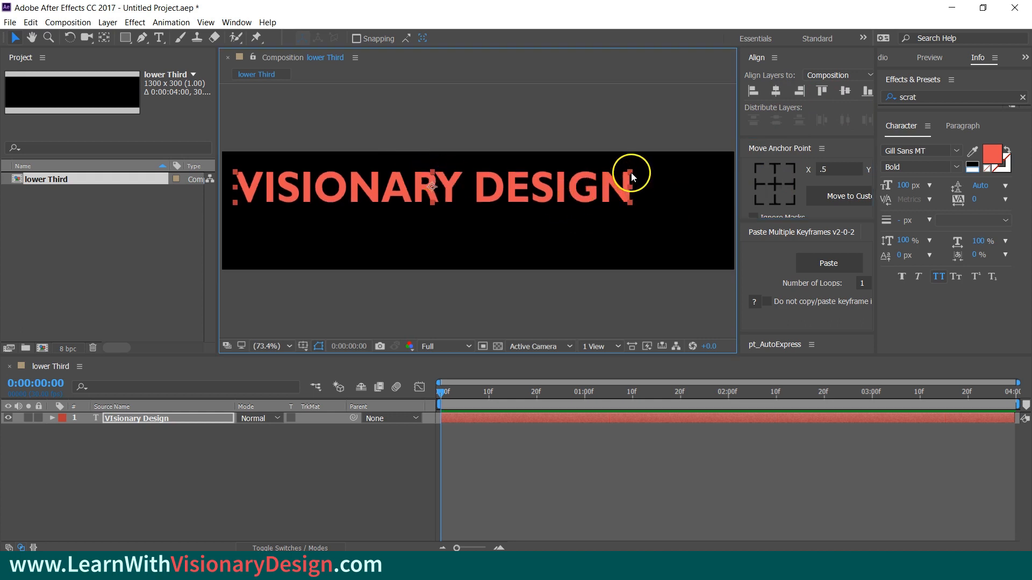
pyautogui.moveTo(629, 172); pyautogui.dragTo(619, 171)
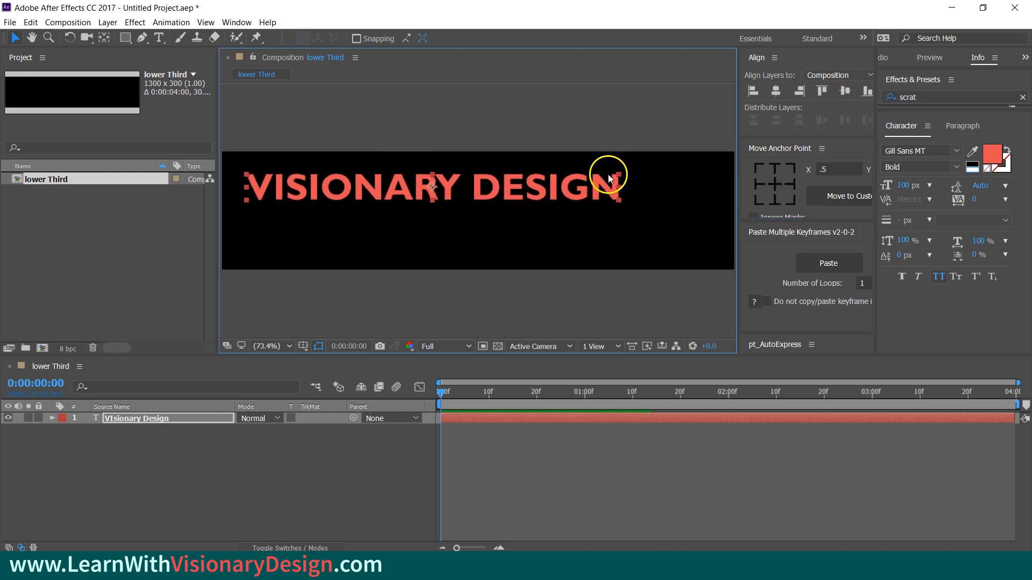
pyautogui.moveTo(494, 188); pyautogui.dragTo(497, 190)
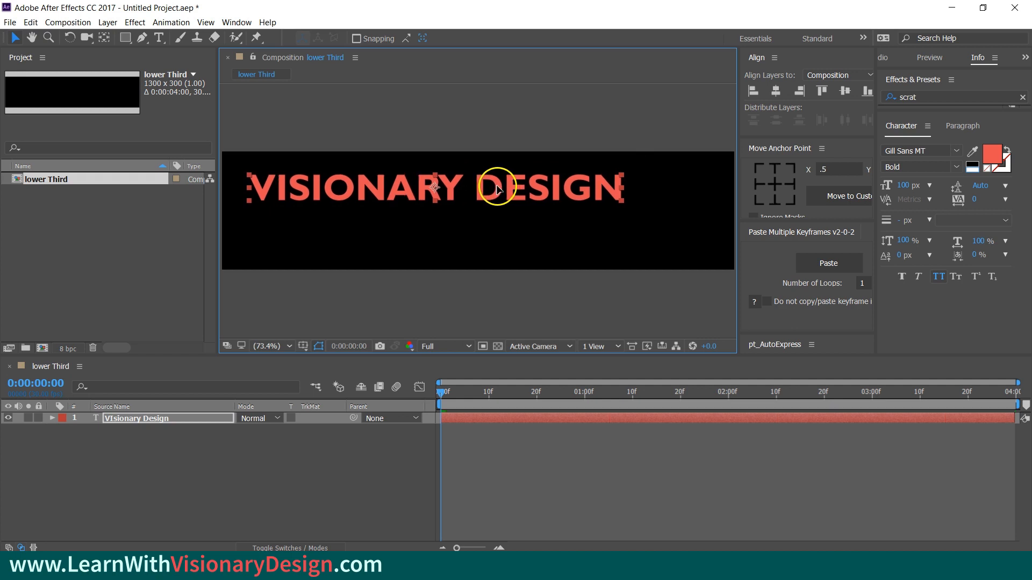
# - Draw a rectangle on a new shape layer that surrounds the title text, and centre its anchor point
pyautogui.click(251, 459)
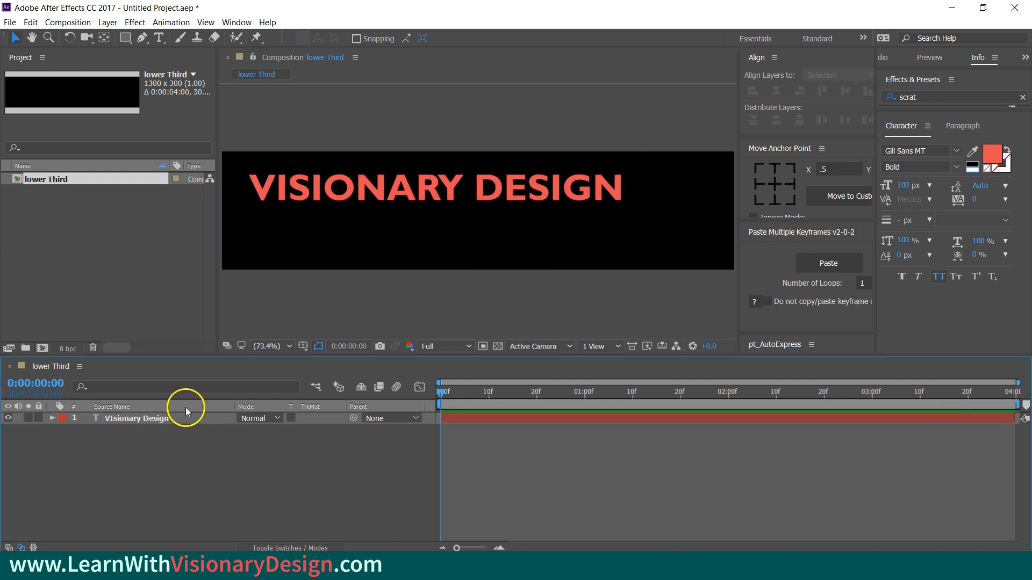
pyautogui.click(125, 38)
pyautogui.moveTo(240, 165)
pyautogui.mouseDown()
pyautogui.moveTo(585, 219)
pyautogui.moveTo(636, 213)
pyautogui.mouseUp()
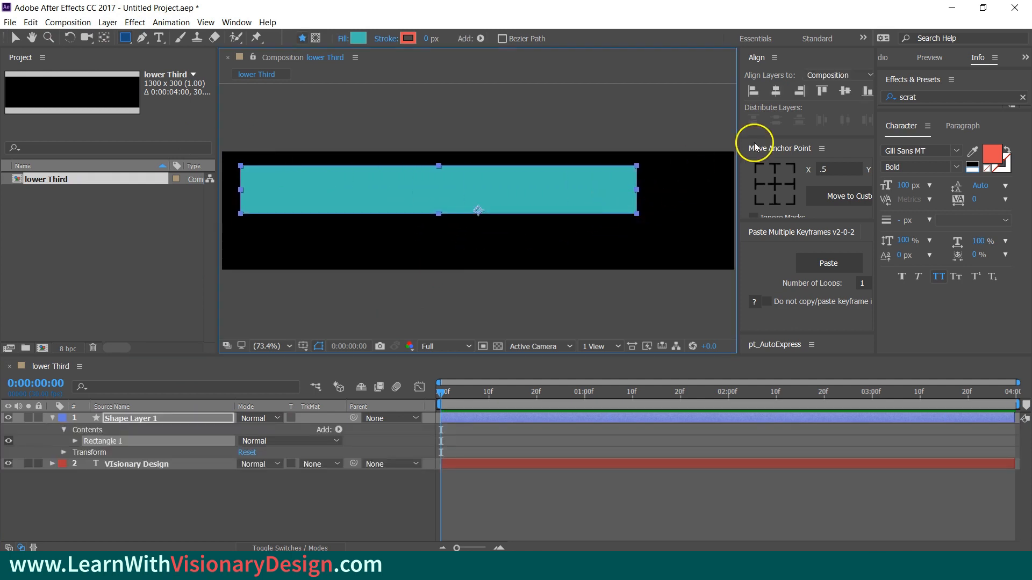
pyautogui.click(776, 184)
# - Delete the fill from the rectangle in the shape layer's contents
pyautogui.click(69, 438)
pyautogui.click(74, 441)
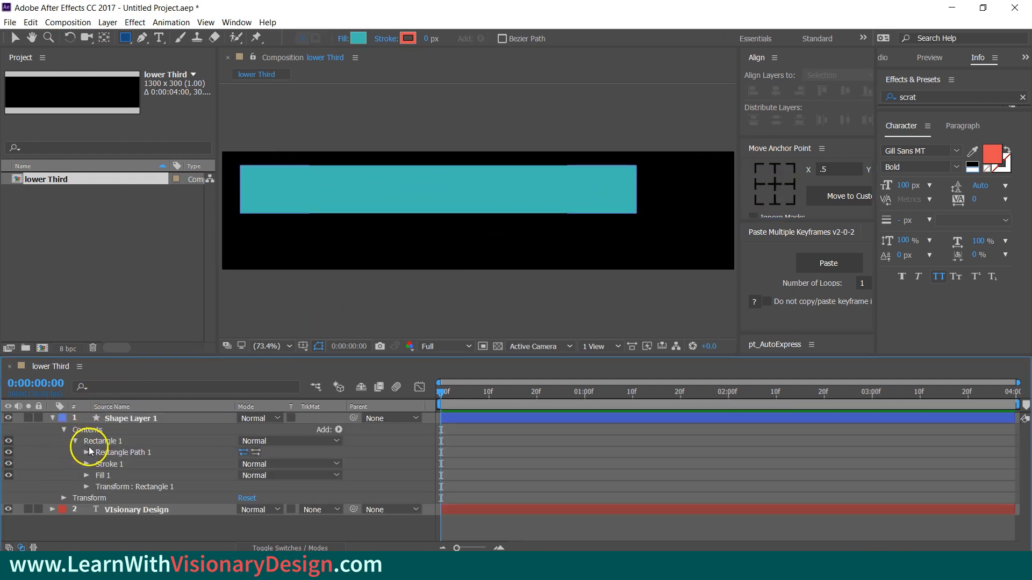
pyautogui.click(102, 441)
pyautogui.click(122, 477)
pyautogui.press('Delete')
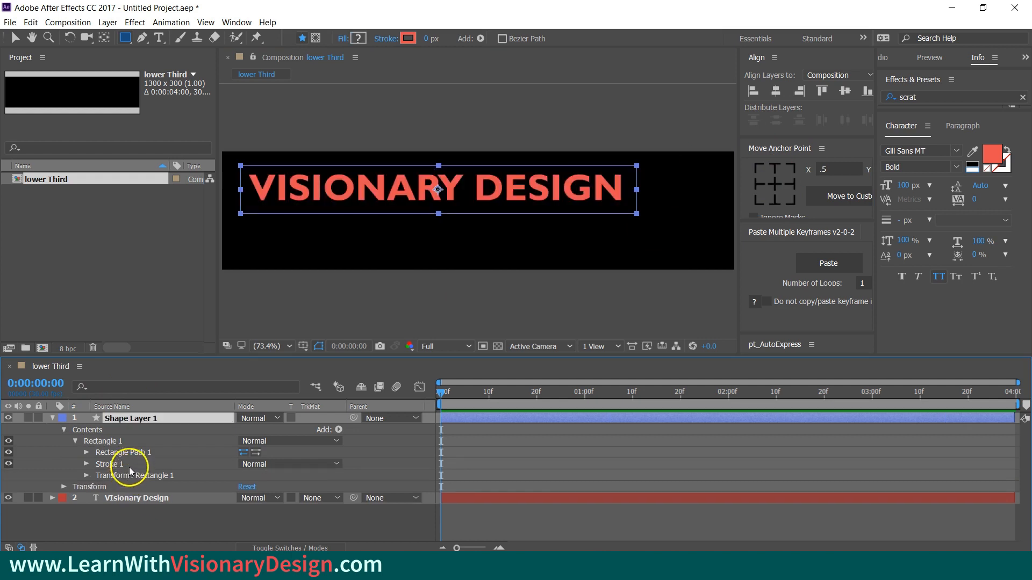
# - Rename the rectangle group in the shape layer as "outer frame"
pyautogui.click(102, 443)
pyautogui.press('Return')
pyautogui.write('o')
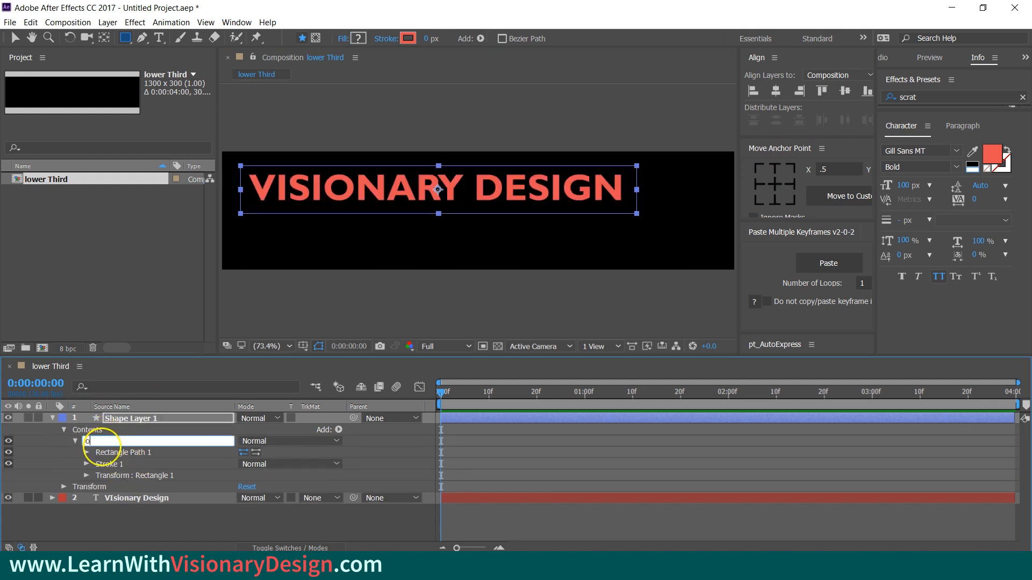
pyautogui.write('uter frame')
pyautogui.press('Return')
# - Rename the text layer as "Main Title"
pyautogui.click(156, 500)
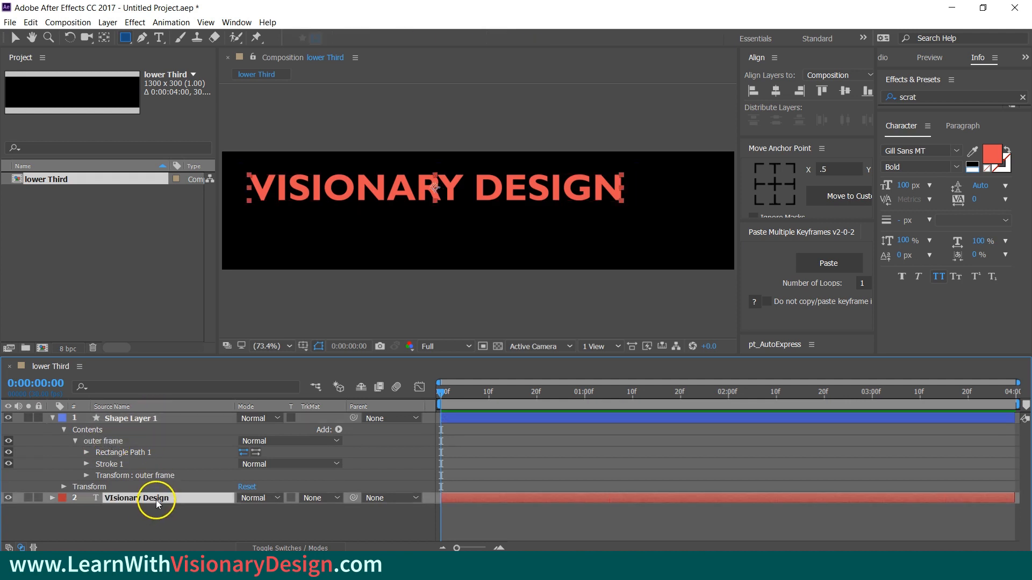
pyautogui.press('Return')
pyautogui.write('Main')
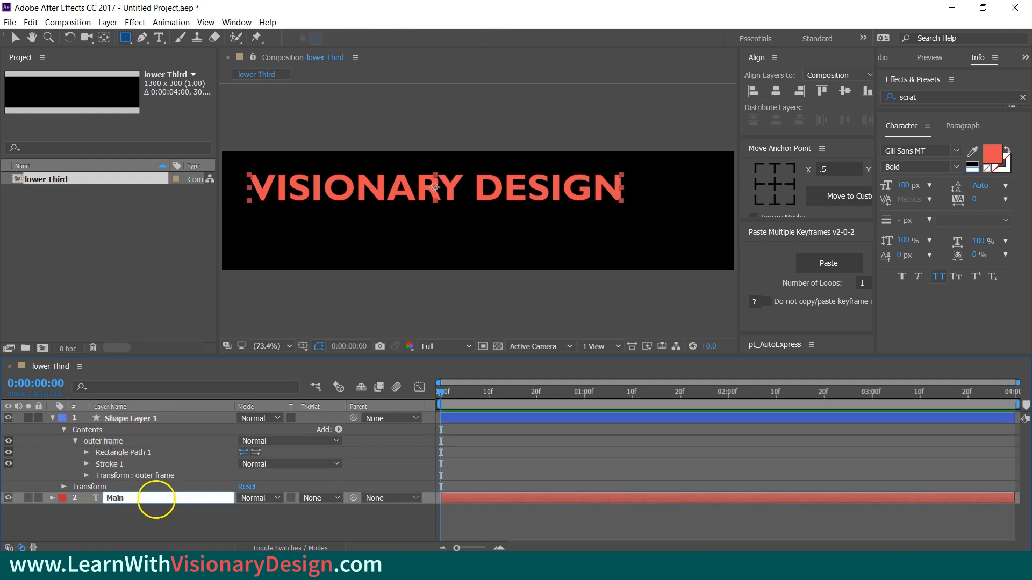
pyautogui.write(' Title')
pyautogui.press('Return')
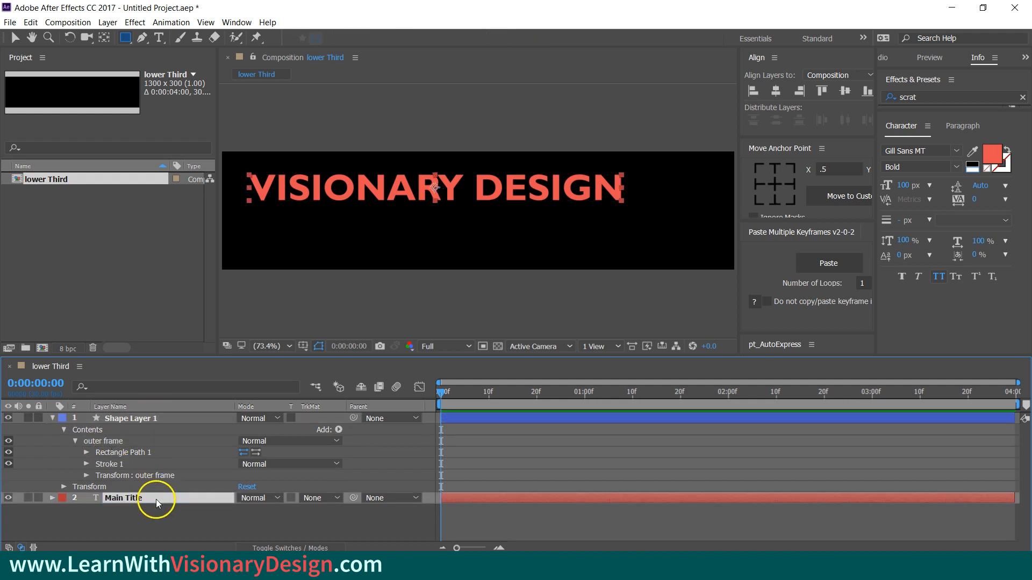
# - Rename the shape layer as "Main Title Frames"
pyautogui.click(134, 425)
pyautogui.press('Return')
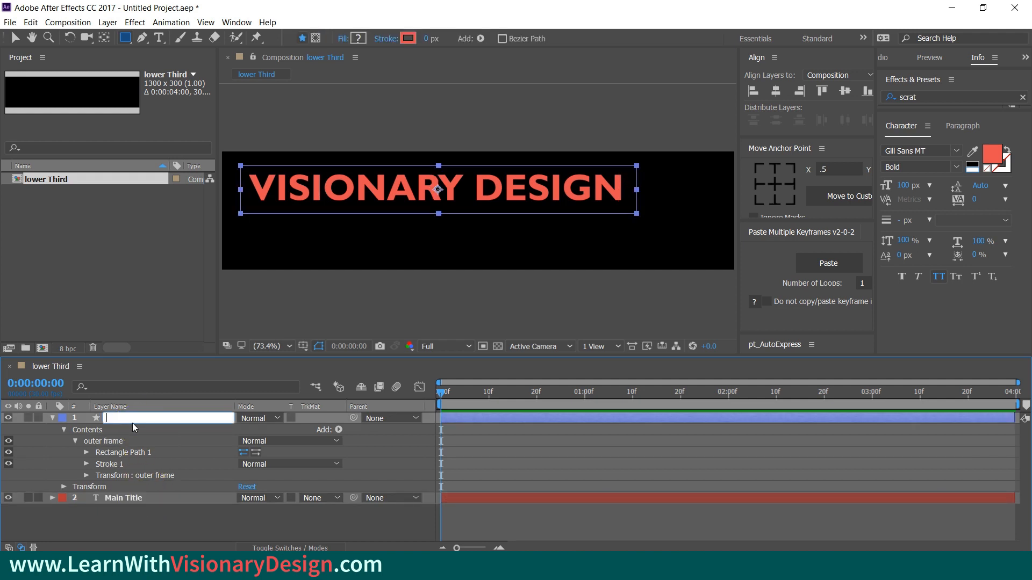
pyautogui.write('Main Title Frames')
pyautogui.press('Return')
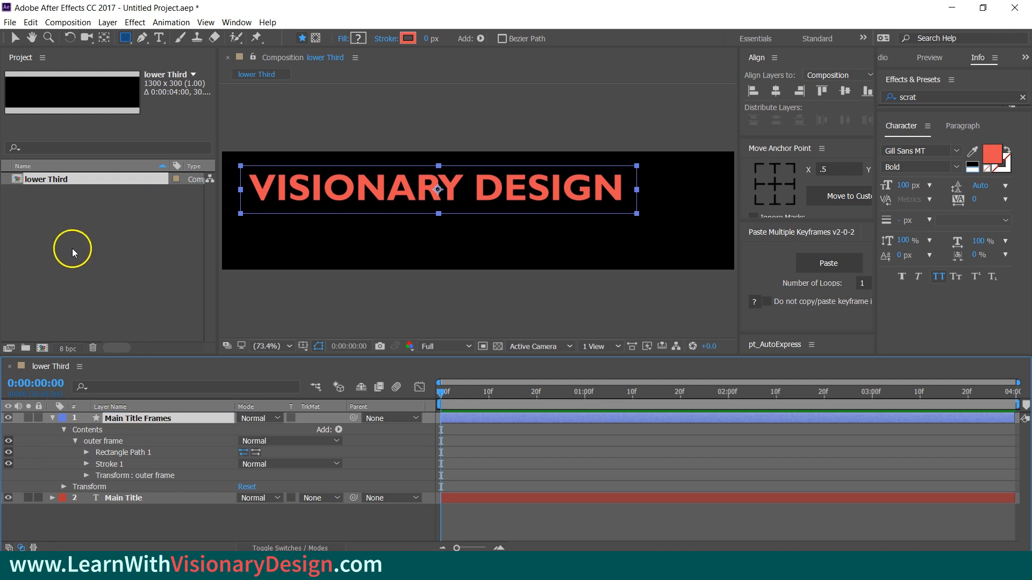
# - Set the outer frame's stroke width to 4 px
pyautogui.click(97, 441)
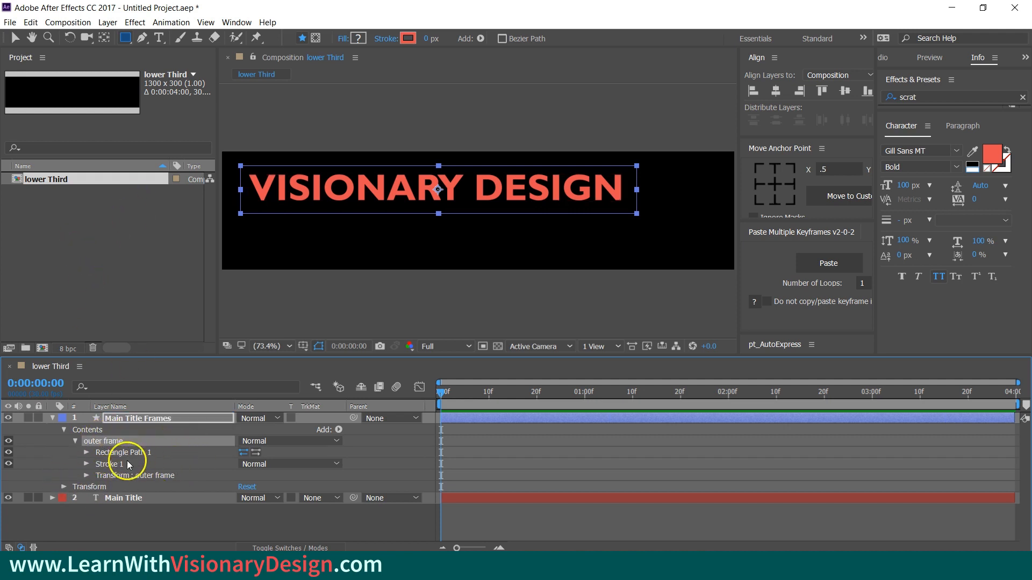
pyautogui.click(428, 39)
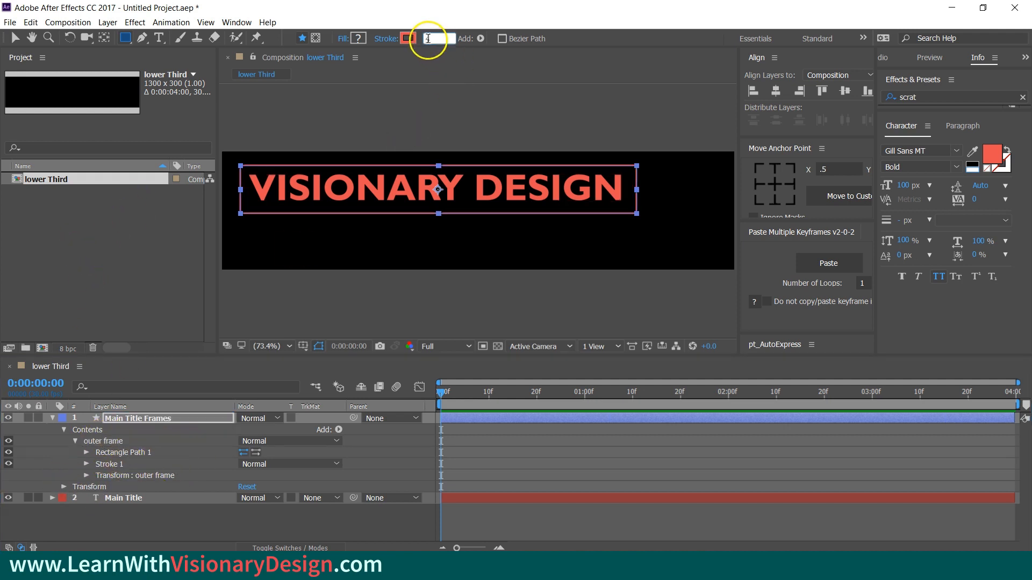
pyautogui.write('4')
pyautogui.press('Return')
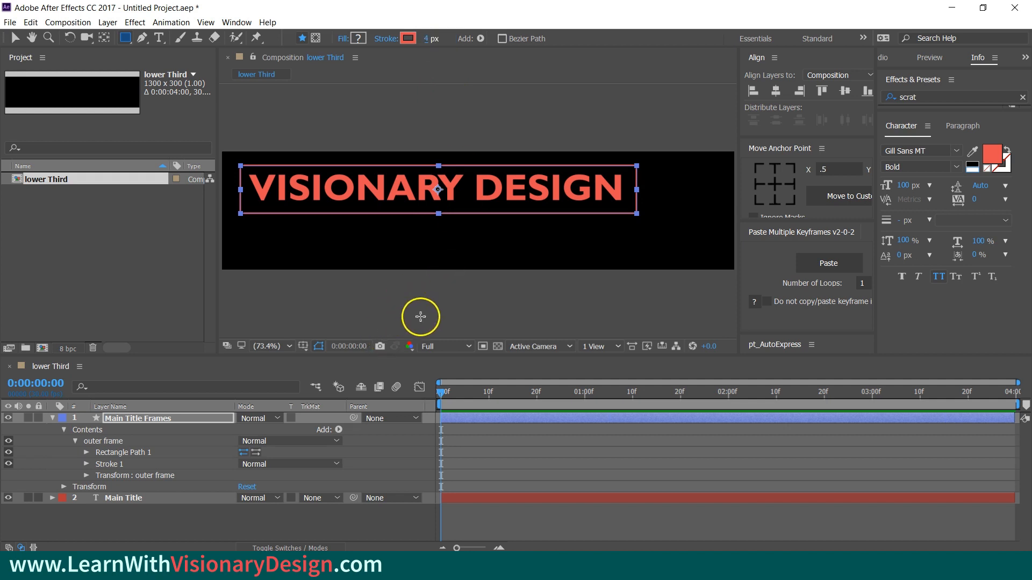
pyautogui.click(379, 478)
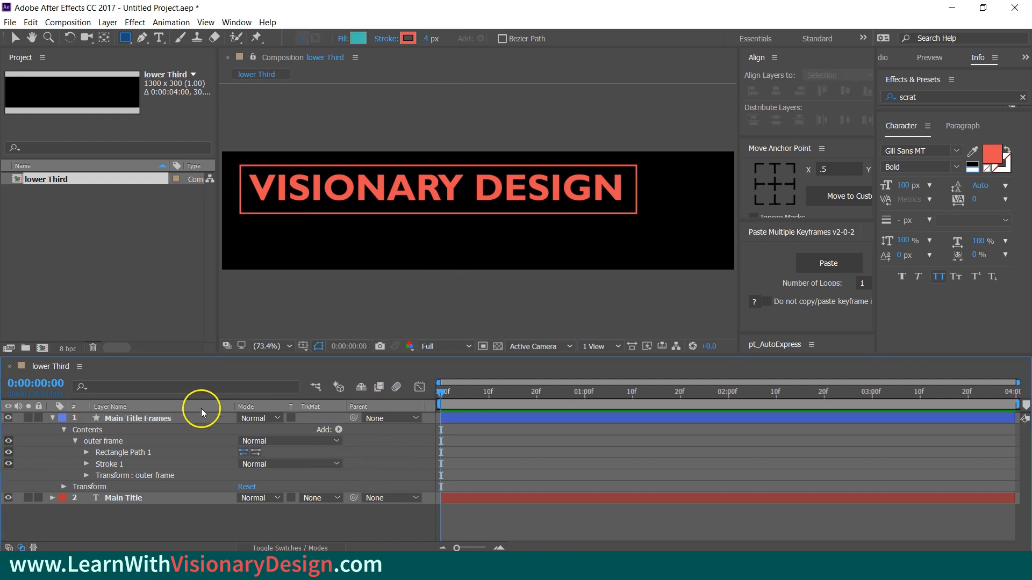
# - Duplicate the outer frame group and shrink the copy in width and height to form an evenly spaced inner frame around the title
pyautogui.click(123, 444)
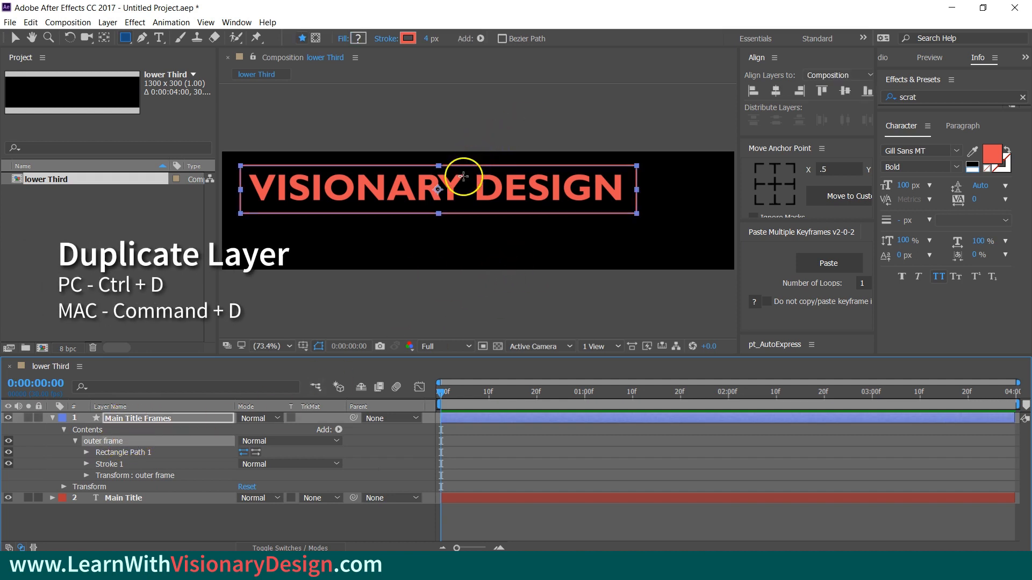
pyautogui.press('v')
pyautogui.hotkey('ctrl', 'd')
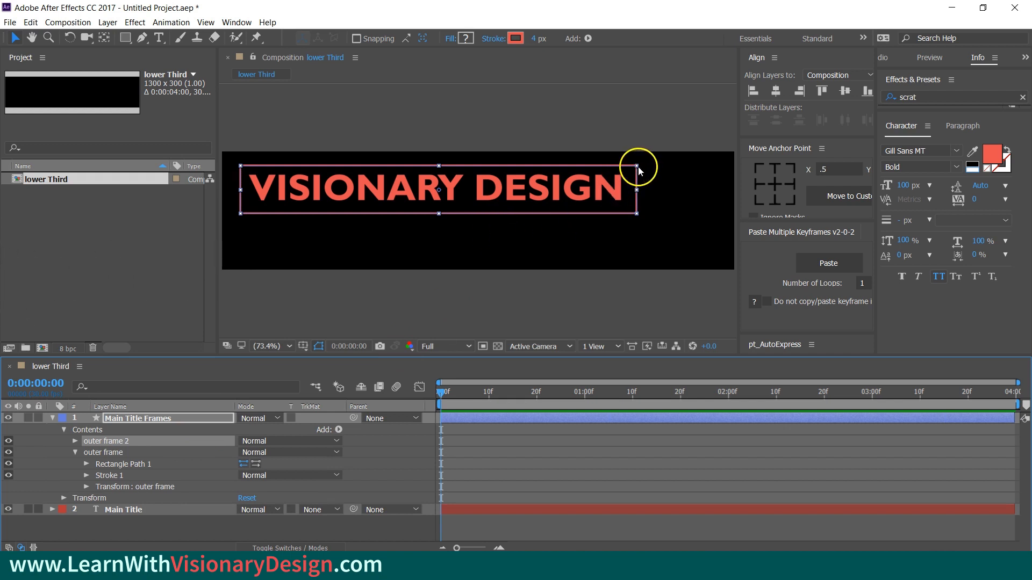
pyautogui.moveTo(638, 167); pyautogui.dragTo(639, 168)
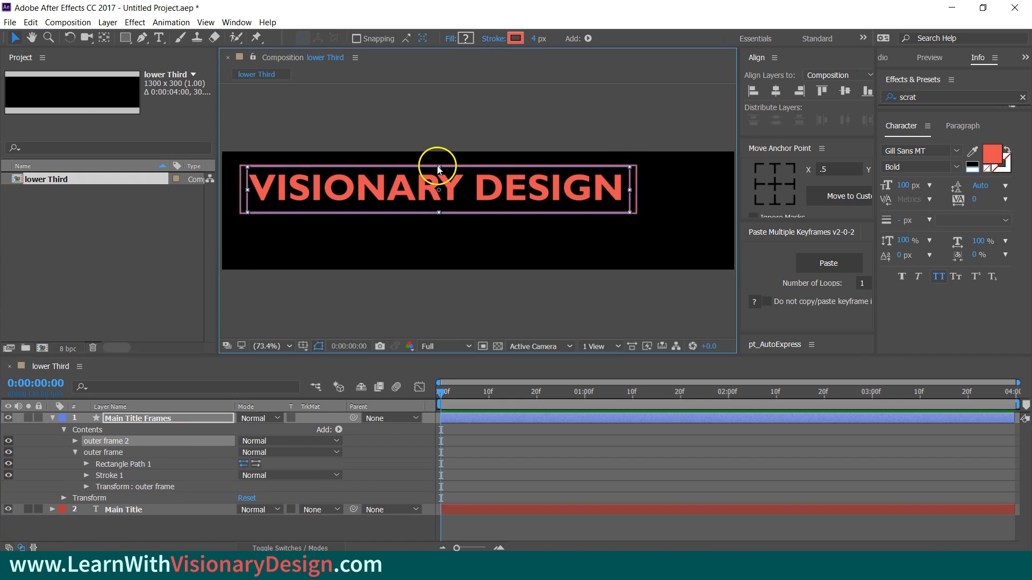
pyautogui.moveTo(437, 167); pyautogui.dragTo(437, 171)
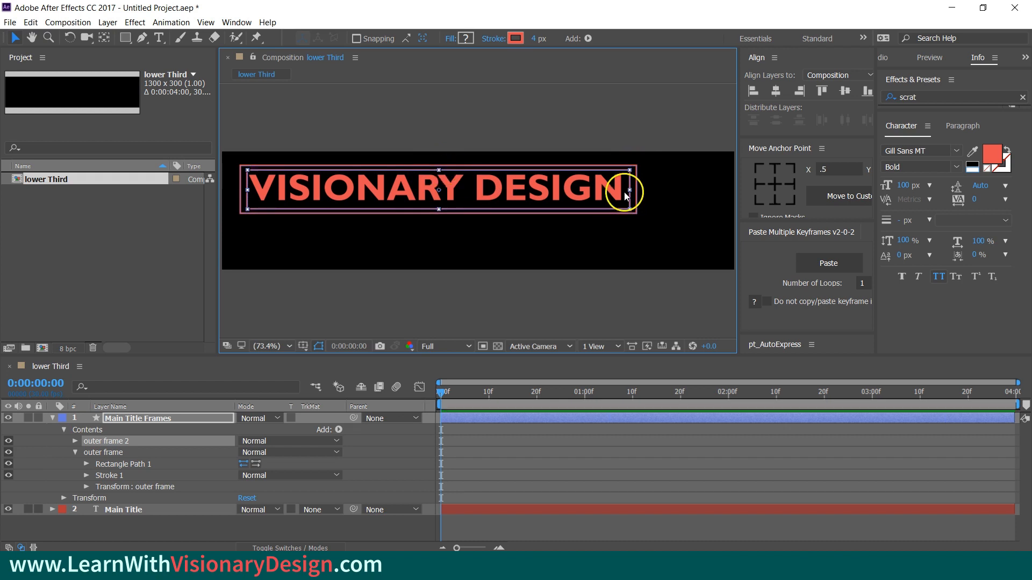
pyautogui.moveTo(630, 192); pyautogui.dragTo(632, 190)
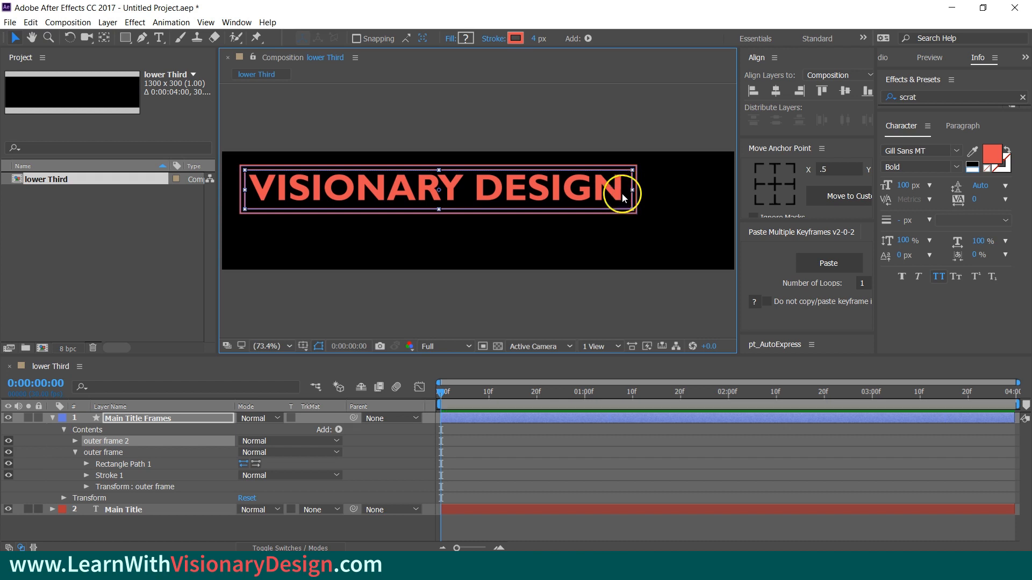
# - Align the Main Title Frames and Main Title layers to each other's centres, both horizontally and vertically
pyautogui.click(189, 419)
pyautogui.keyDown('ctrl'); pyautogui.click(218, 509); pyautogui.keyUp('ctrl')
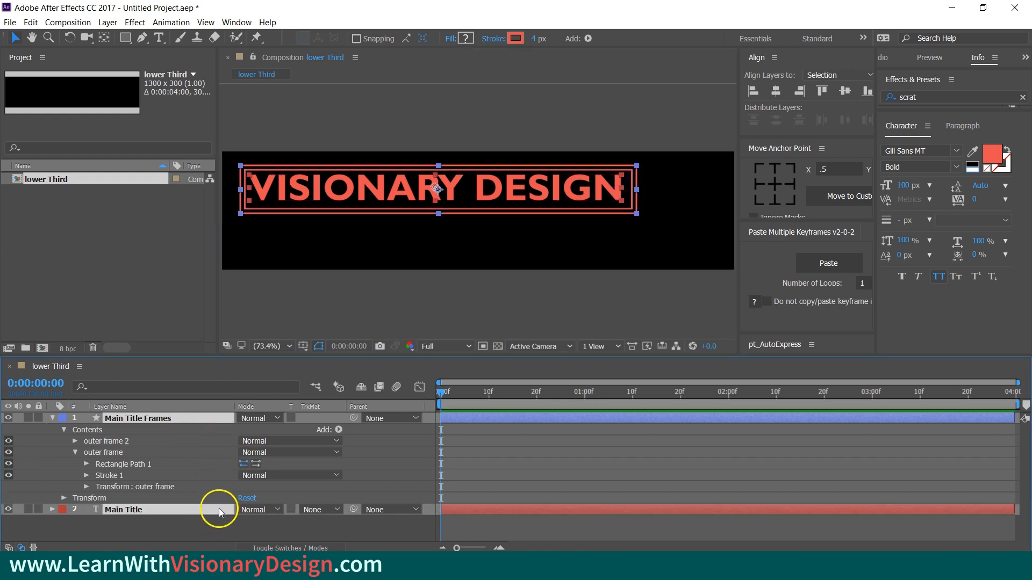
pyautogui.click(776, 91)
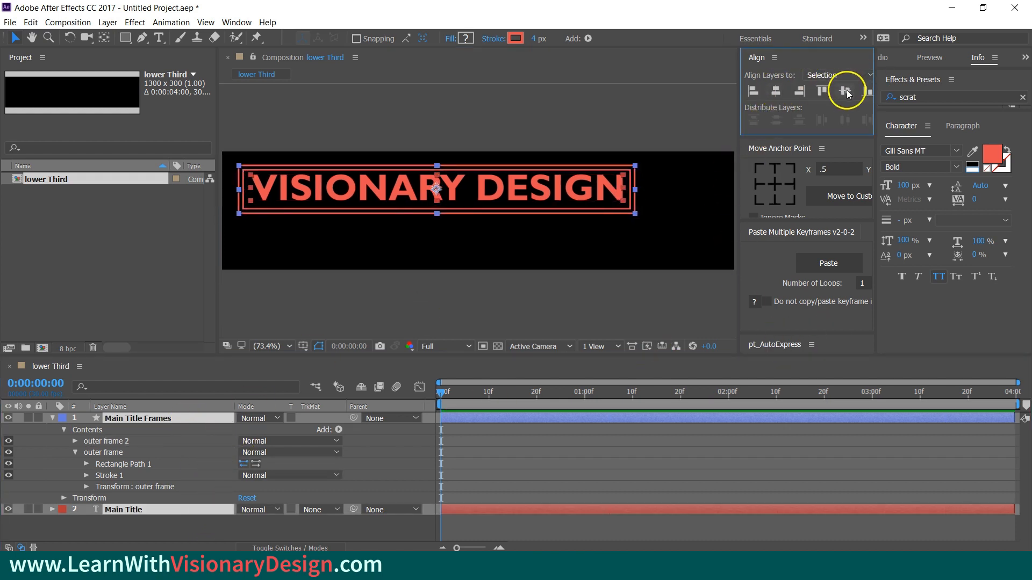
pyautogui.click(845, 90)
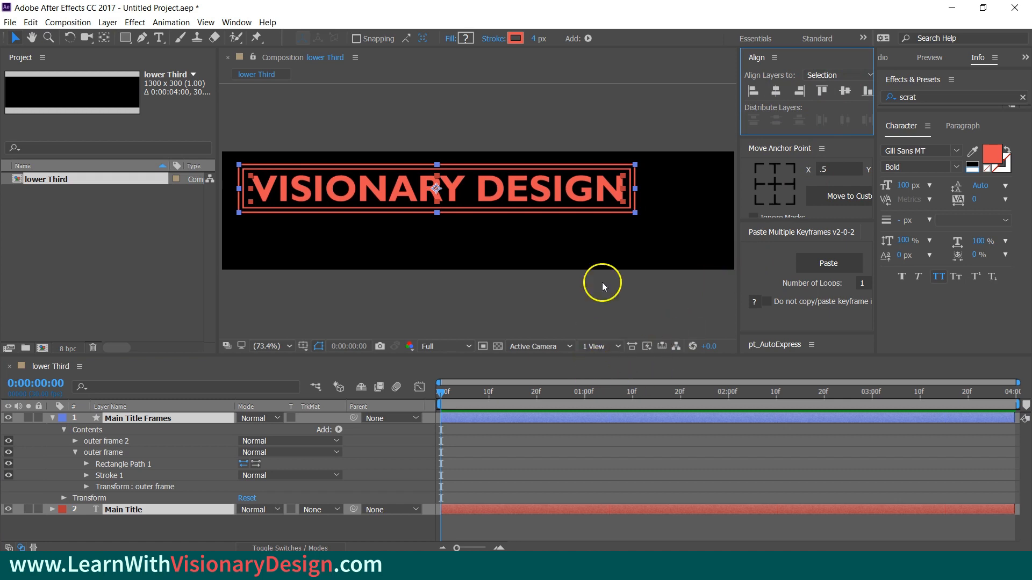
pyautogui.click(581, 440)
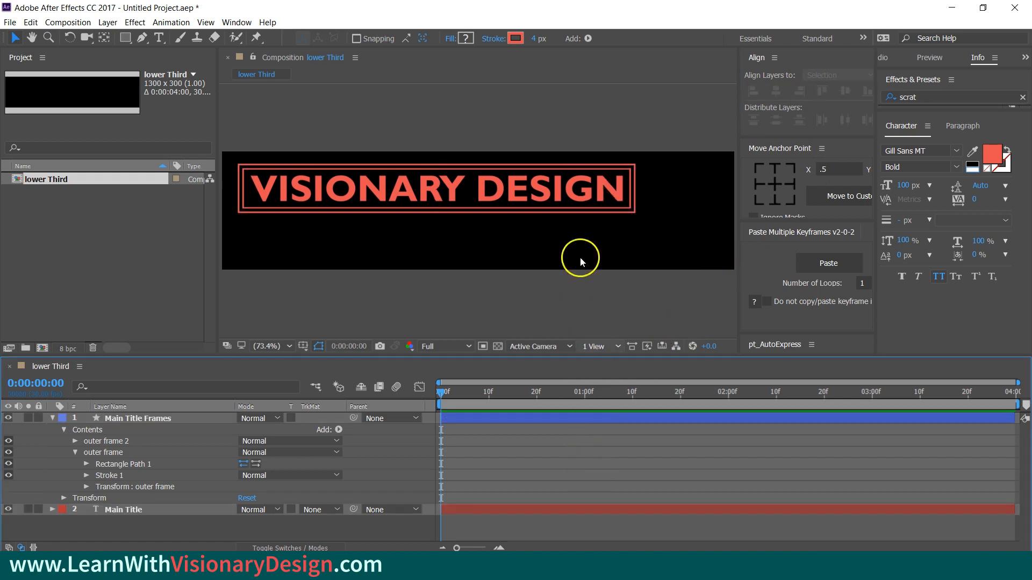
# - Scale the Main Title text down slightly to leave more room between it and the inner frame
pyautogui.click(563, 191)
pyautogui.click(129, 509)
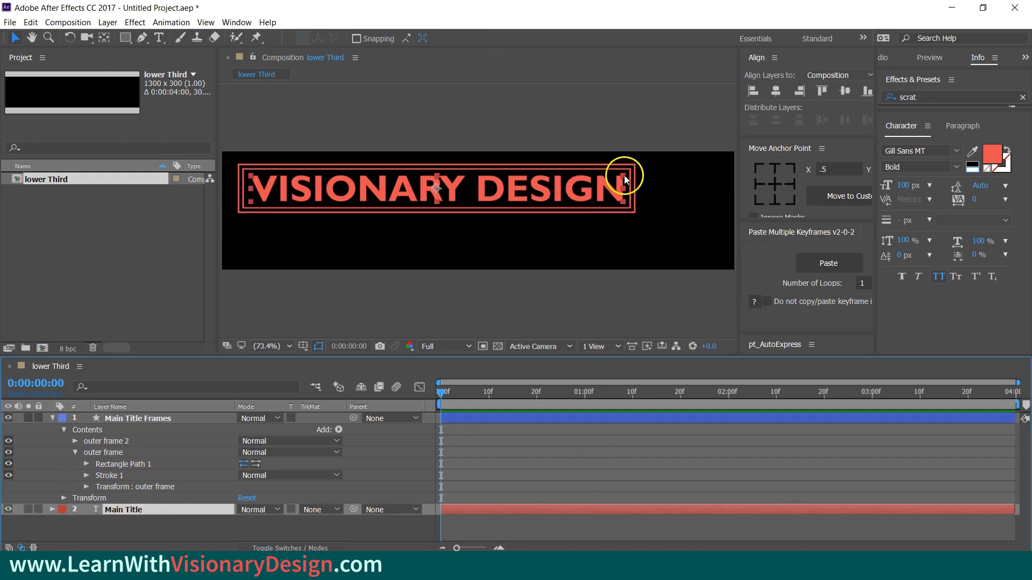
pyautogui.click(620, 177)
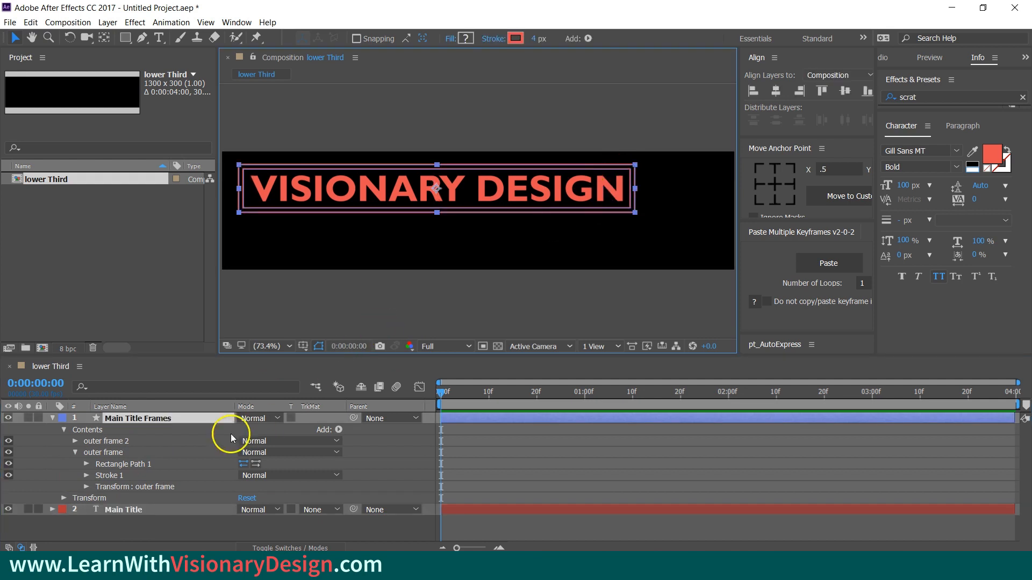
pyautogui.click(158, 509)
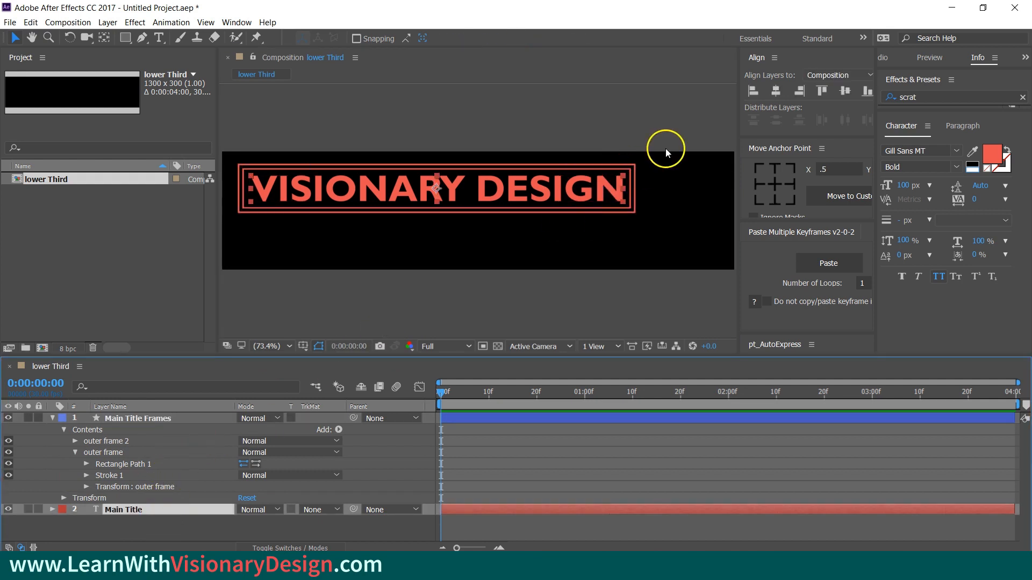
pyautogui.click(619, 176)
pyautogui.click(619, 477)
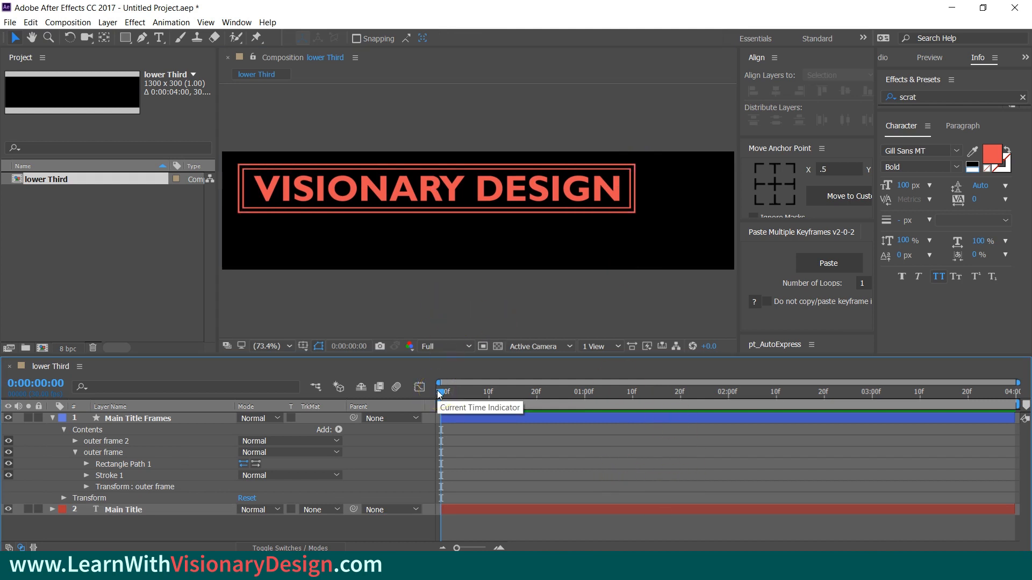
# - Add Trim Paths to both the outer frame and outer frame 2 groups of Main Title Frames
pyautogui.click(143, 419)
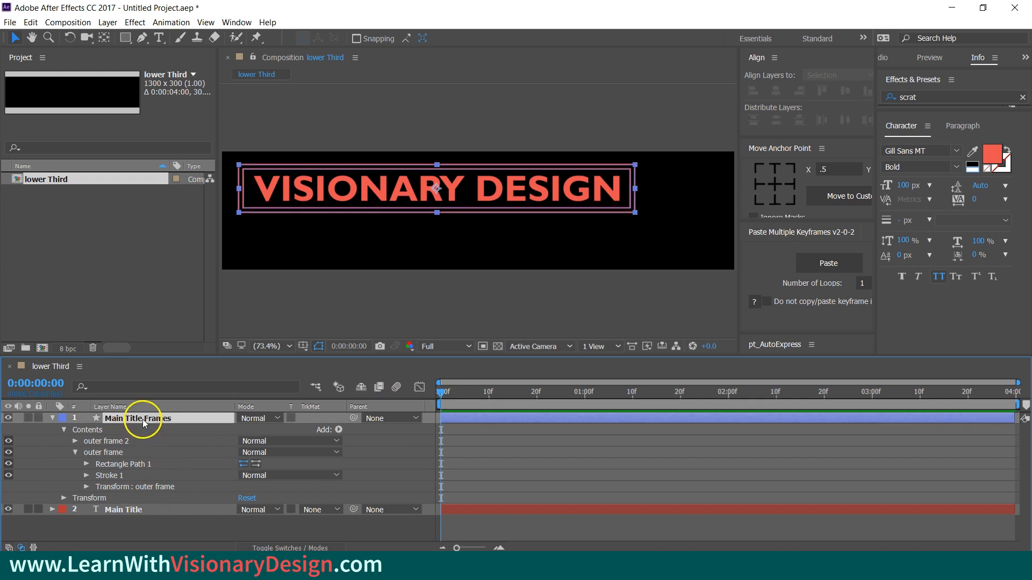
pyautogui.click(100, 443)
pyautogui.keyDown('shift'); pyautogui.click(102, 452); pyautogui.keyUp('shift')
pyautogui.click(339, 430)
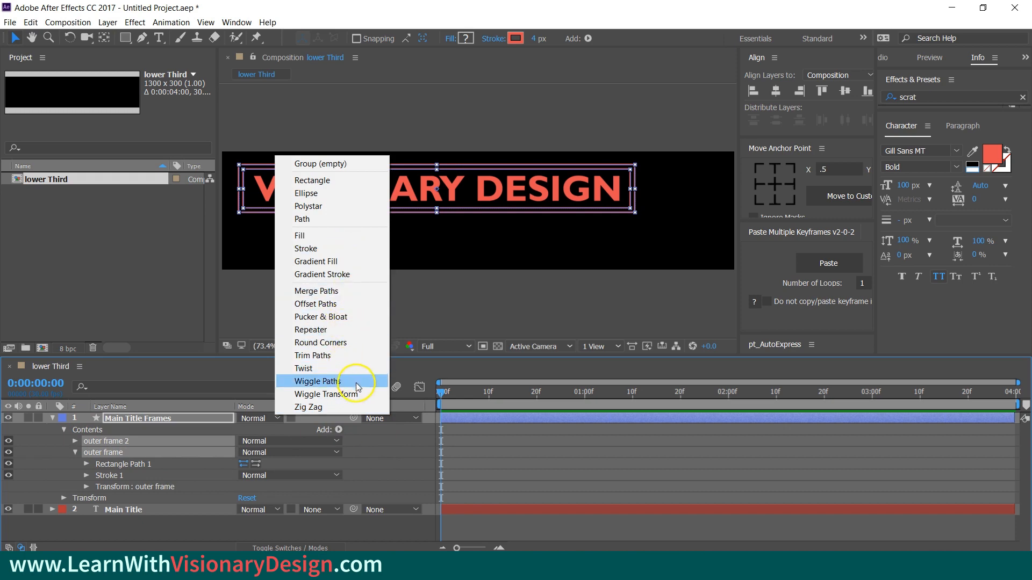
pyautogui.click(350, 356)
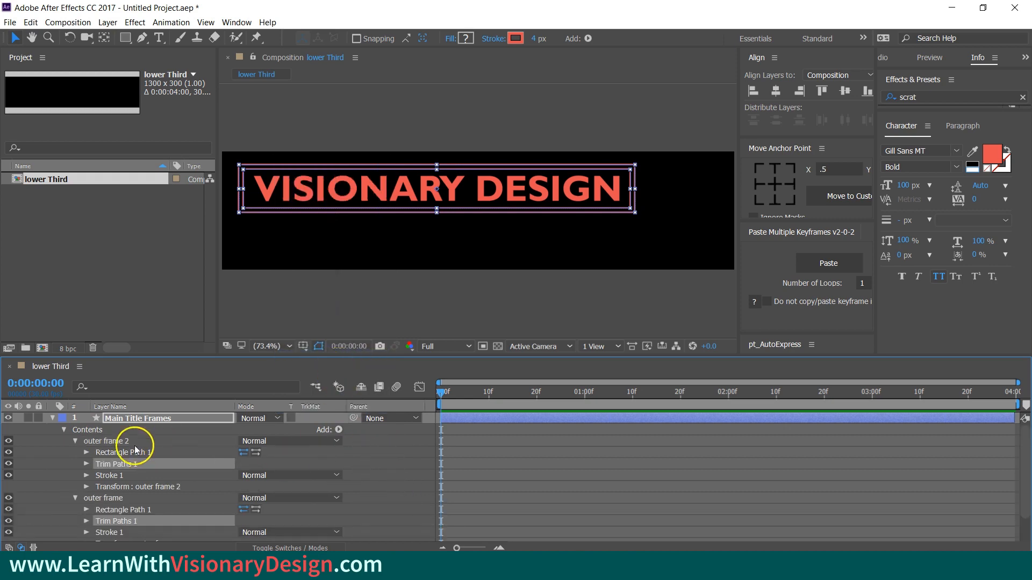
# - Add Start and End keyframes at 0:00:00:00 to the Trim Paths of both frame groups
pyautogui.click(87, 464)
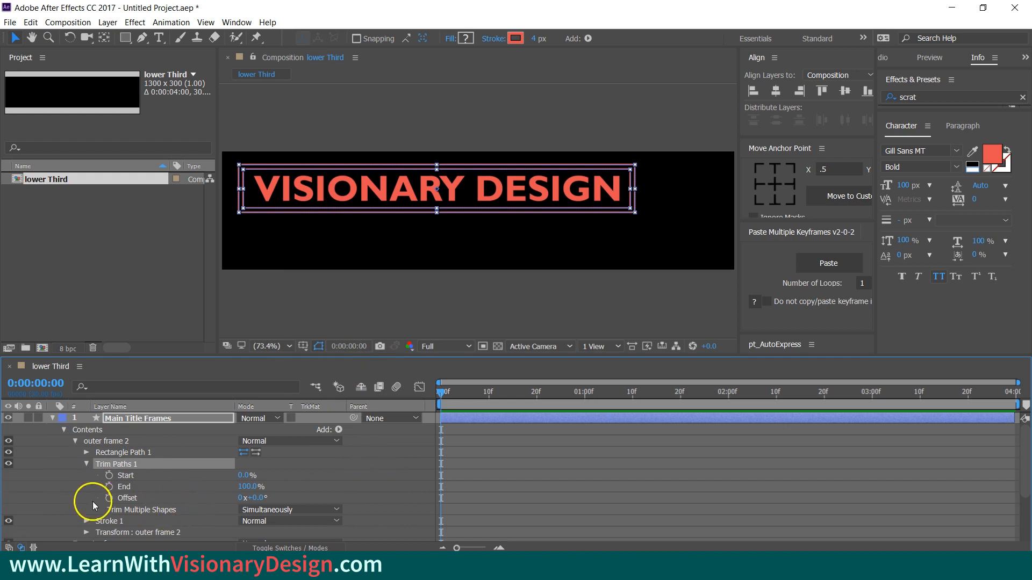
pyautogui.scroll(-3, 72, 492)
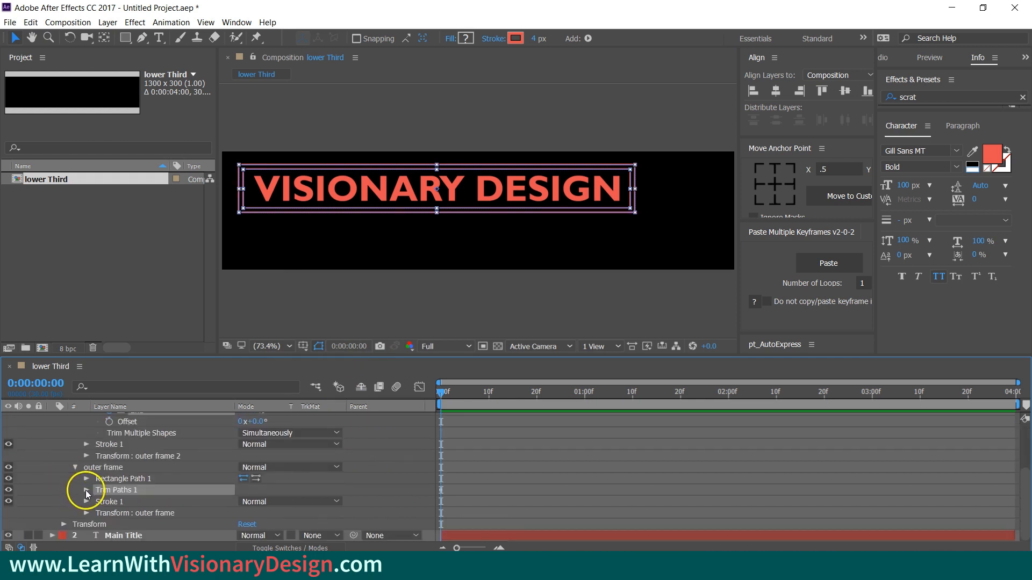
pyautogui.click(86, 490)
pyautogui.scroll(1, 328, 495)
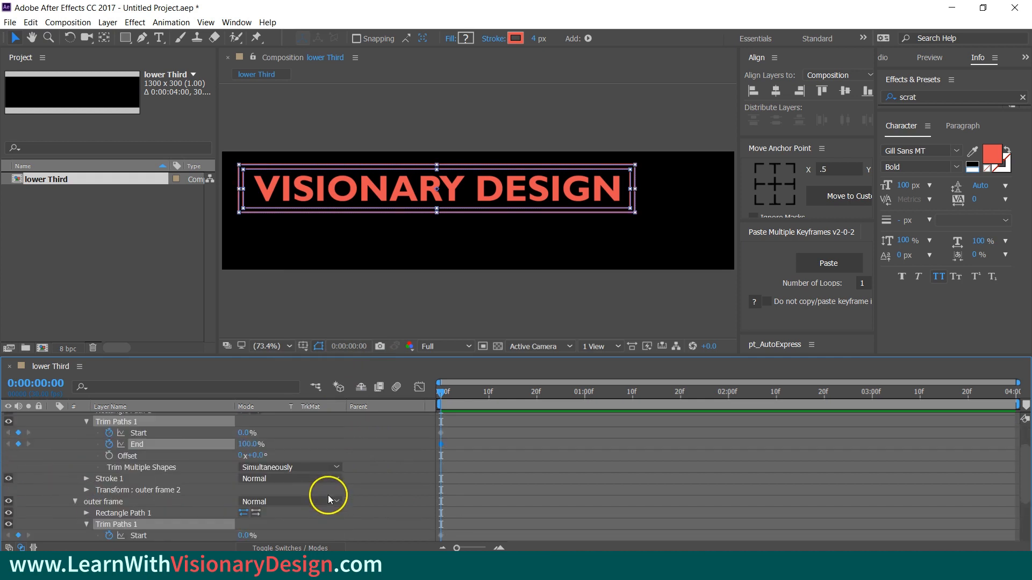
pyautogui.scroll(-1, 327, 495)
pyautogui.scroll(3, 322, 491)
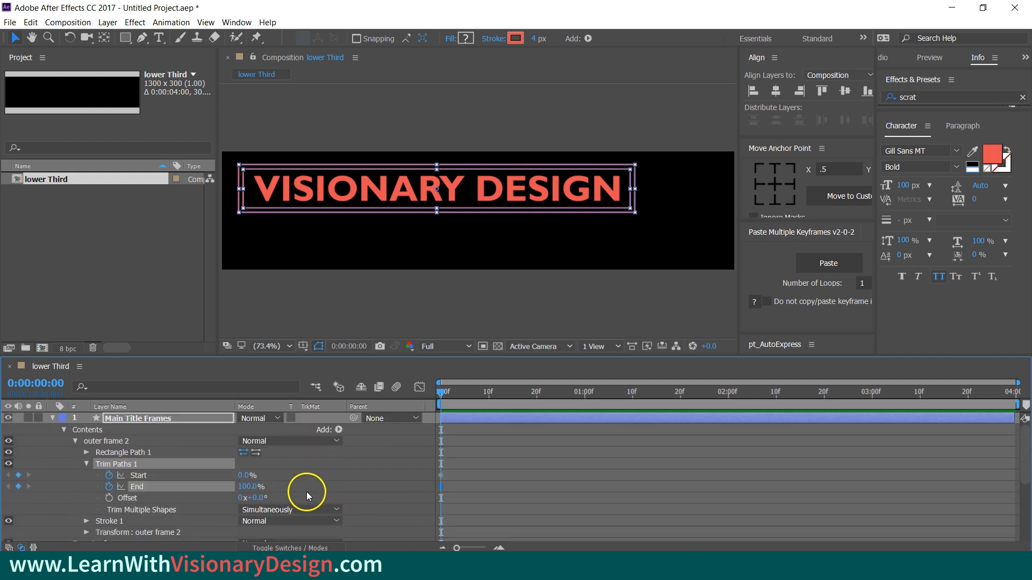
# - Rename the outer frame 2 group as "inner frame"
pyautogui.click(134, 441)
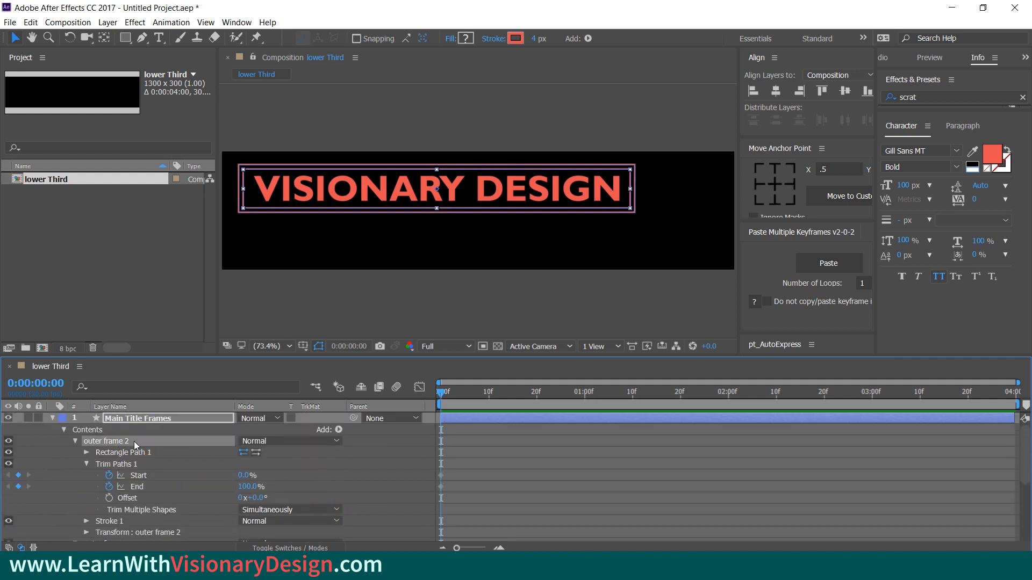
pyautogui.press('Return')
pyautogui.write('inner')
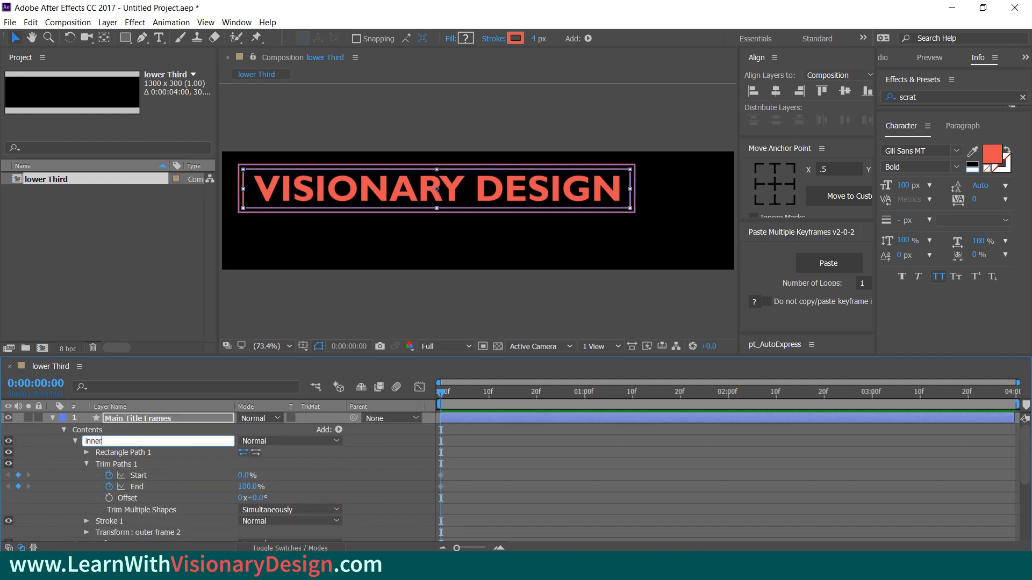
pyautogui.write(' frame')
pyautogui.press('Return')
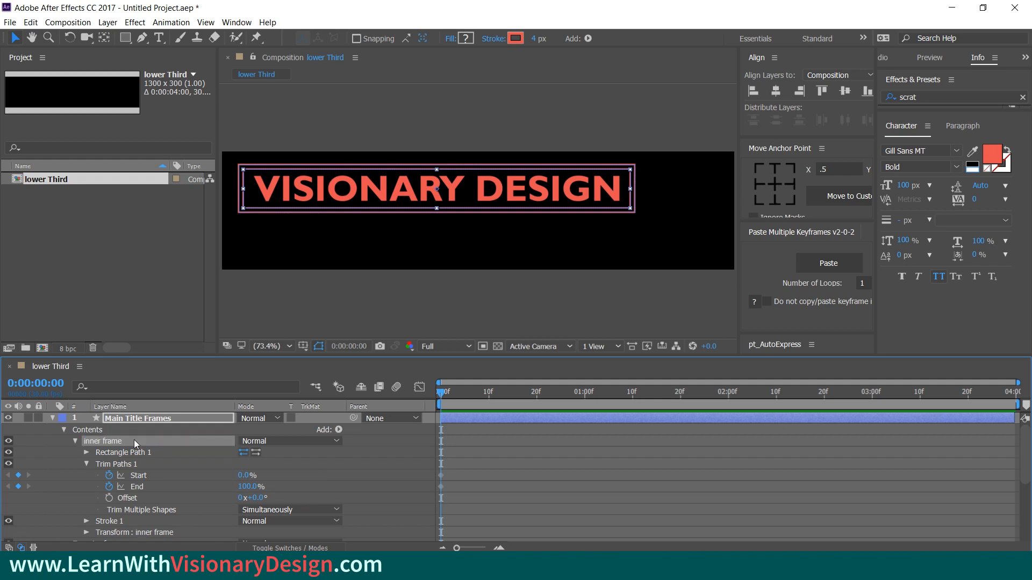
# - Set the Trim Paths offset to 190° for the inner frame and 10° for the outer frame
pyautogui.click(199, 498)
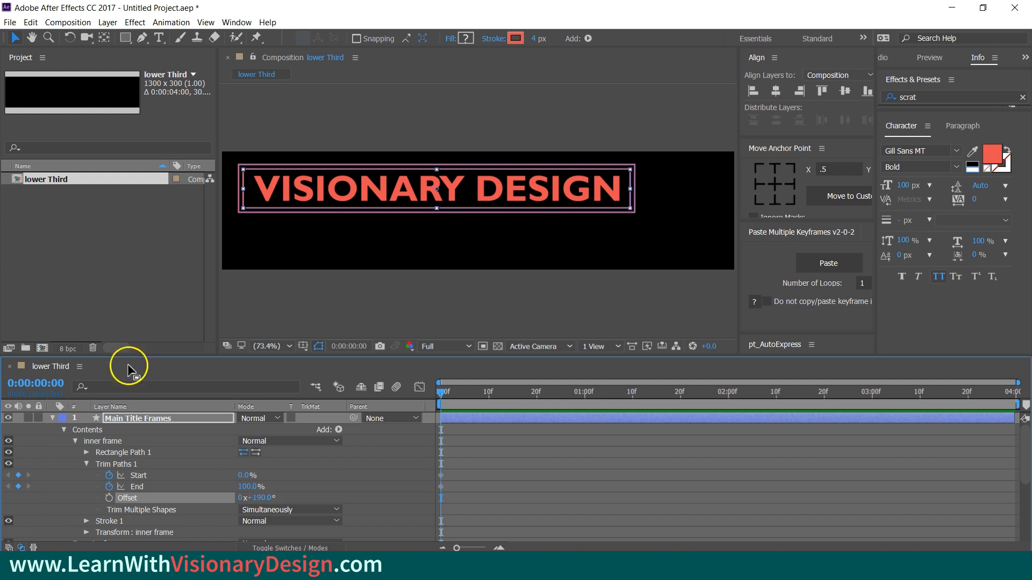
pyautogui.scroll(-3, 209, 493)
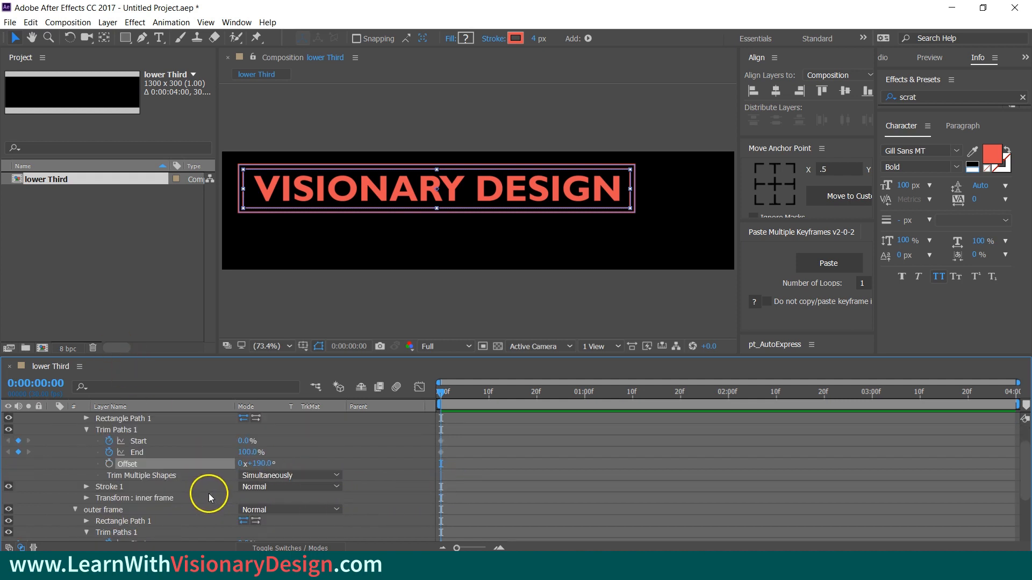
pyautogui.click(260, 532)
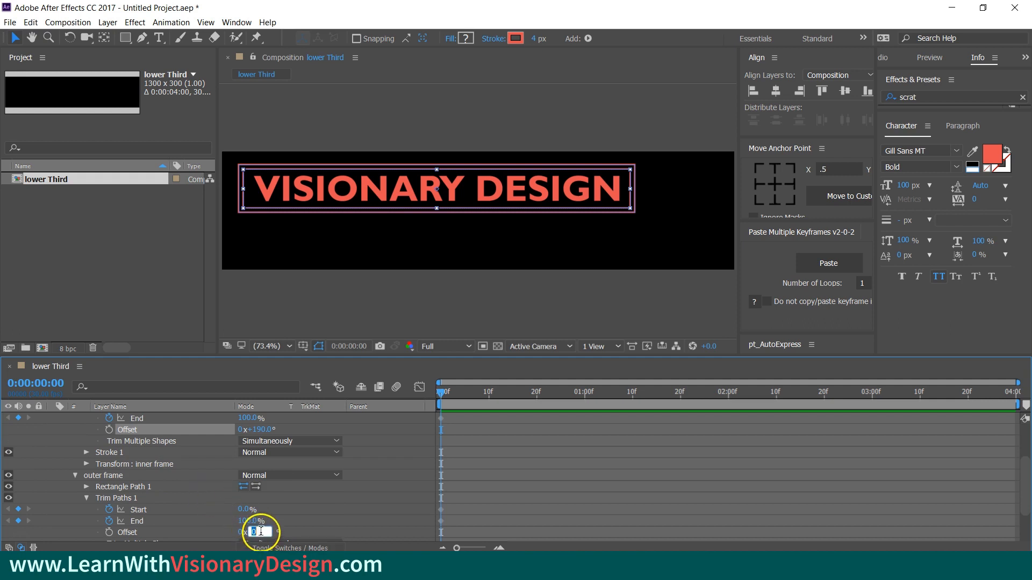
pyautogui.write('10')
pyautogui.press('Return')
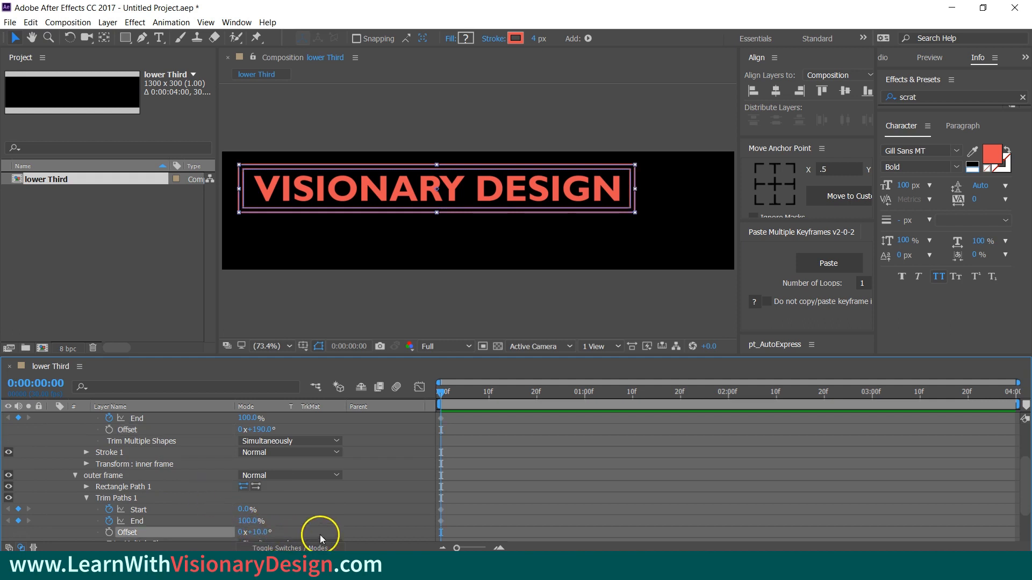
# - Reveal only the keyframed properties of Main Title Frames and move all four Start and End keyframes to one second
pyautogui.scroll(3, 357, 528)
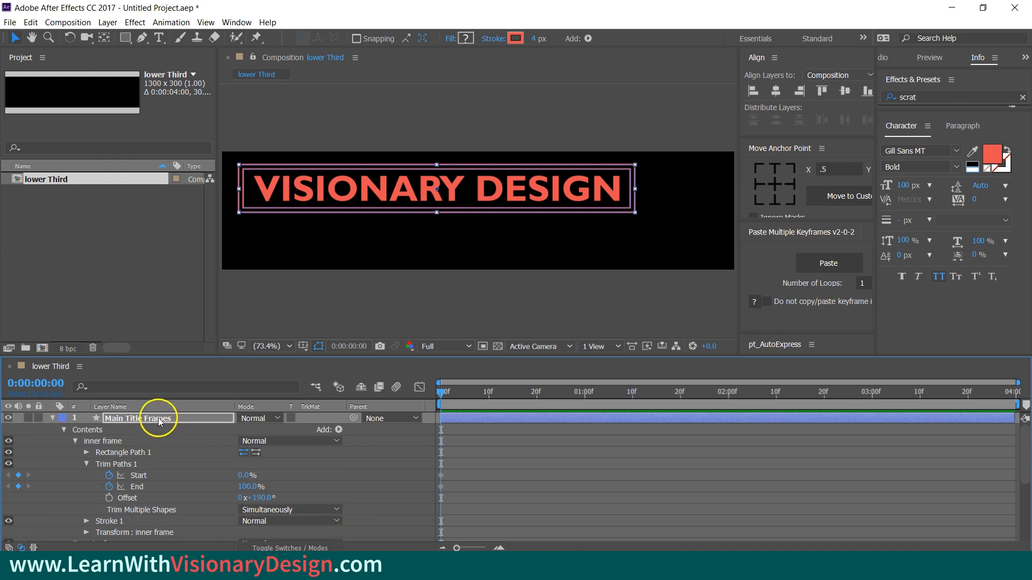
pyautogui.click(161, 419)
pyautogui.press('u')
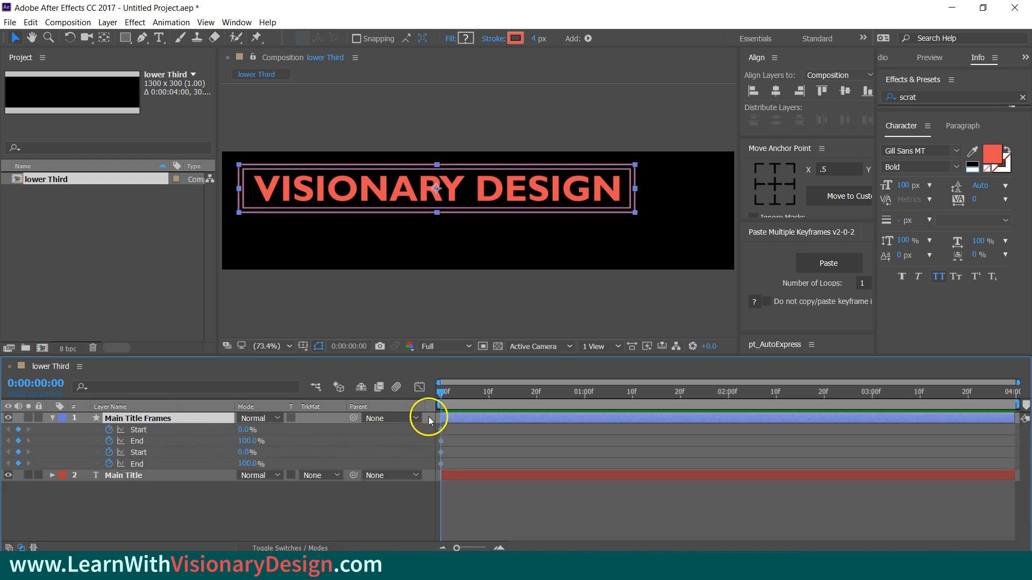
pyautogui.moveTo(450, 433); pyautogui.dragTo(434, 466)
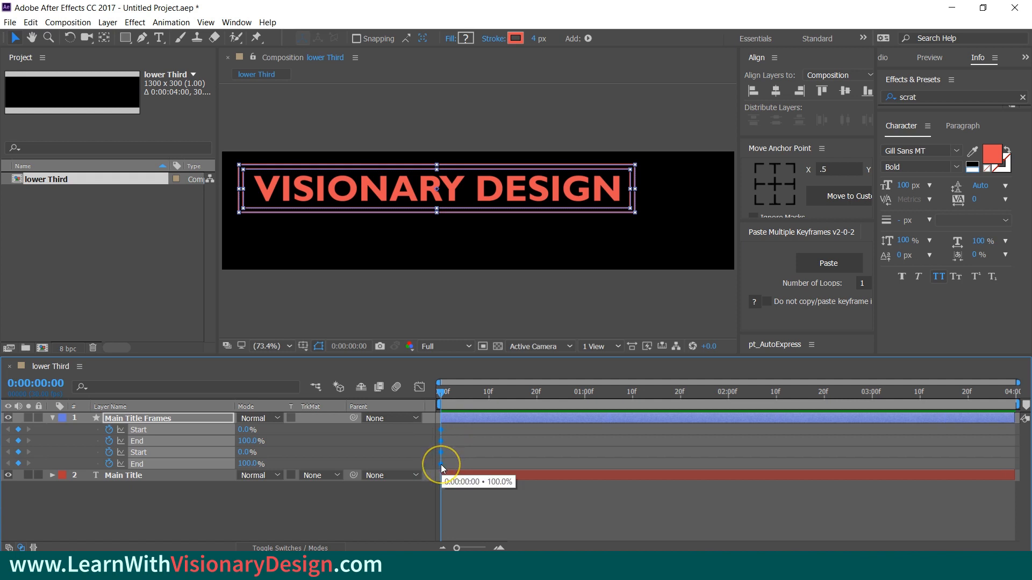
pyautogui.moveTo(441, 464); pyautogui.dragTo(585, 466)
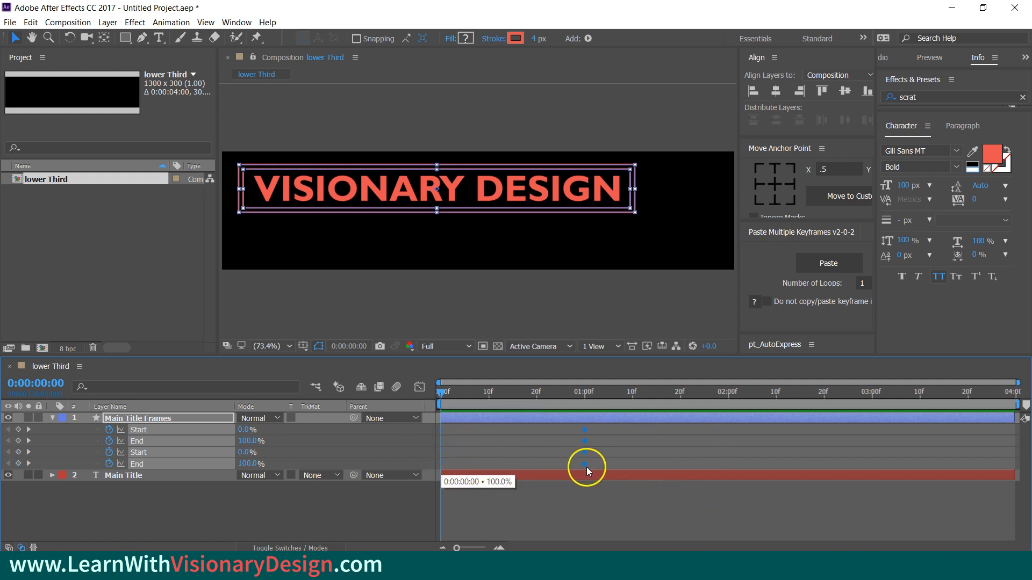
# - Set the outer frame's Trim Paths End to 50% at 0:00:00:00
pyautogui.click(458, 548)
pyautogui.moveTo(458, 548); pyautogui.dragTo(470, 548)
pyautogui.click(262, 508)
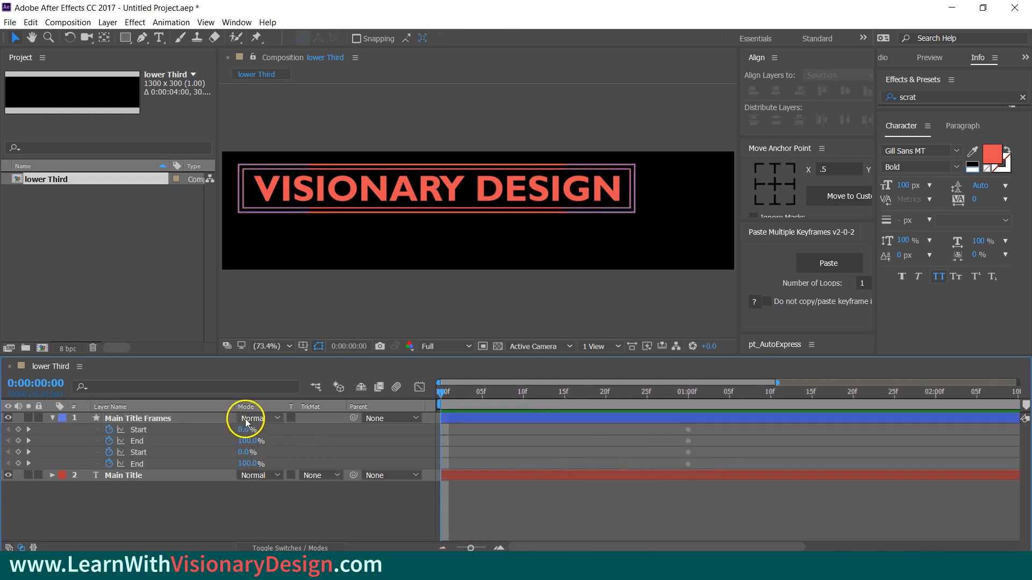
pyautogui.click(182, 429)
pyautogui.keyDown('ctrl'); pyautogui.click(186, 466); pyautogui.keyUp('ctrl')
pyautogui.click(176, 451)
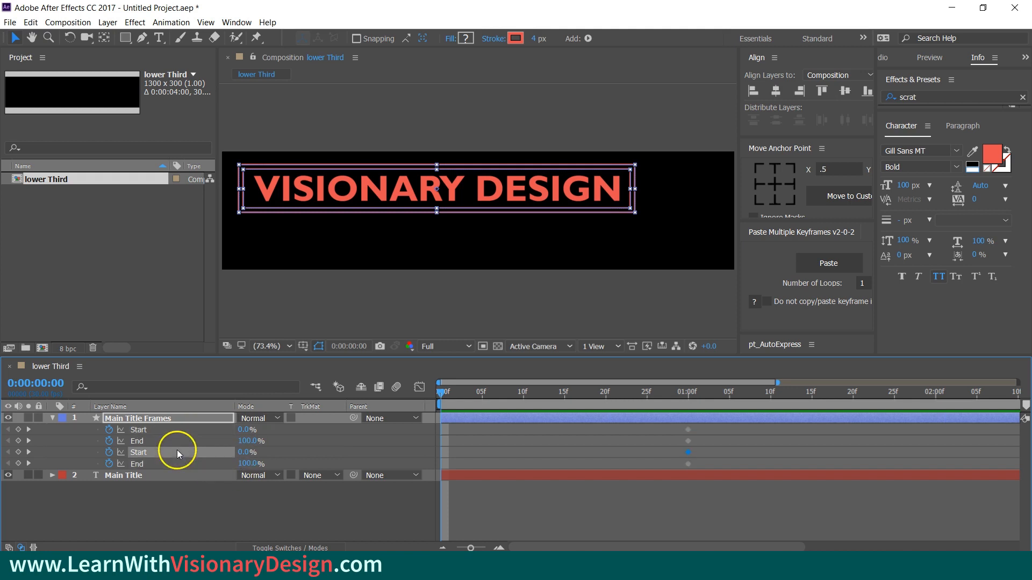
pyautogui.keyDown('ctrl'); pyautogui.click(180, 440); pyautogui.keyUp('ctrl')
pyautogui.keyDown('ctrl'); pyautogui.click(179, 434); pyautogui.keyUp('ctrl')
pyautogui.keyDown('ctrl'); pyautogui.click(231, 462); pyautogui.keyUp('ctrl')
pyautogui.click(248, 462)
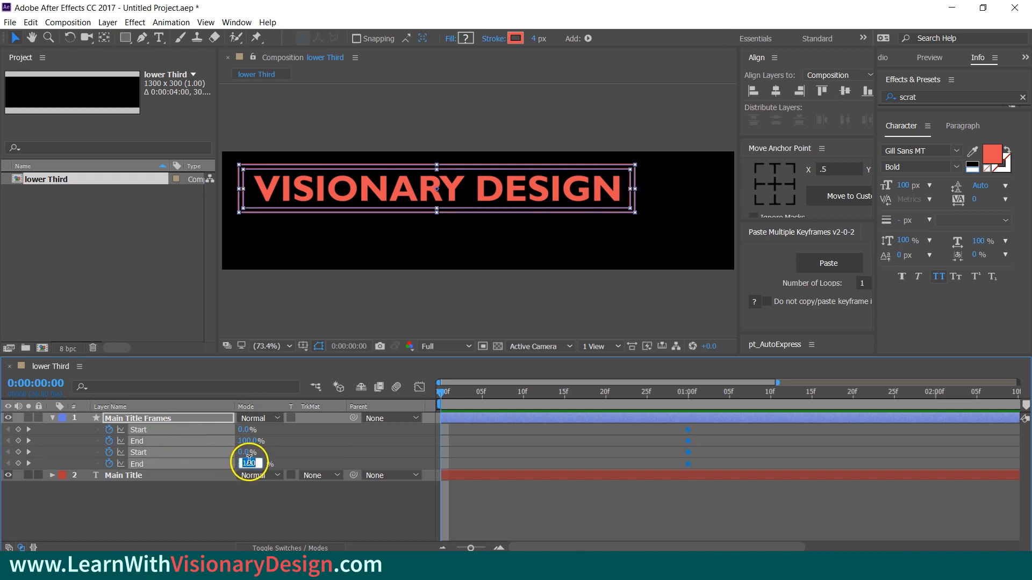
pyautogui.write('50')
pyautogui.press('Return')
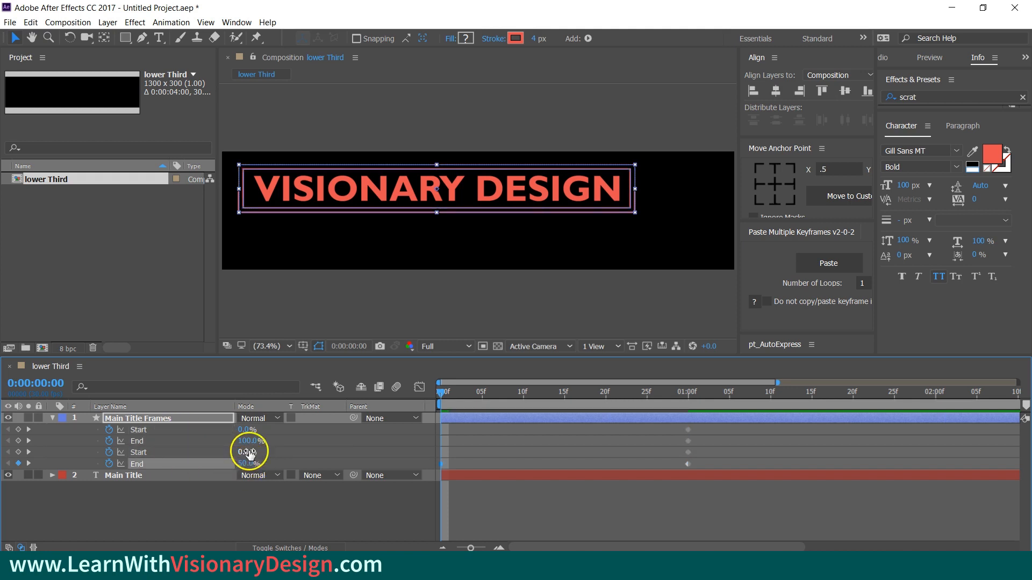
# - Set the inner frame's Start and End and the outer frame's Start to 50% at 0:00:00:00
pyautogui.click(248, 429)
pyautogui.write('50')
pyautogui.press('Return')
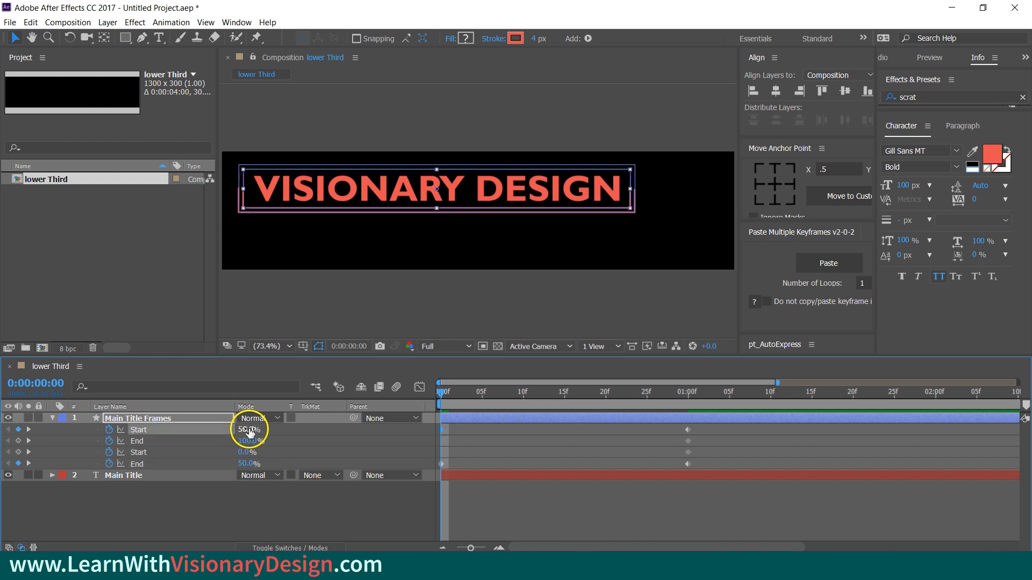
pyautogui.click(246, 441)
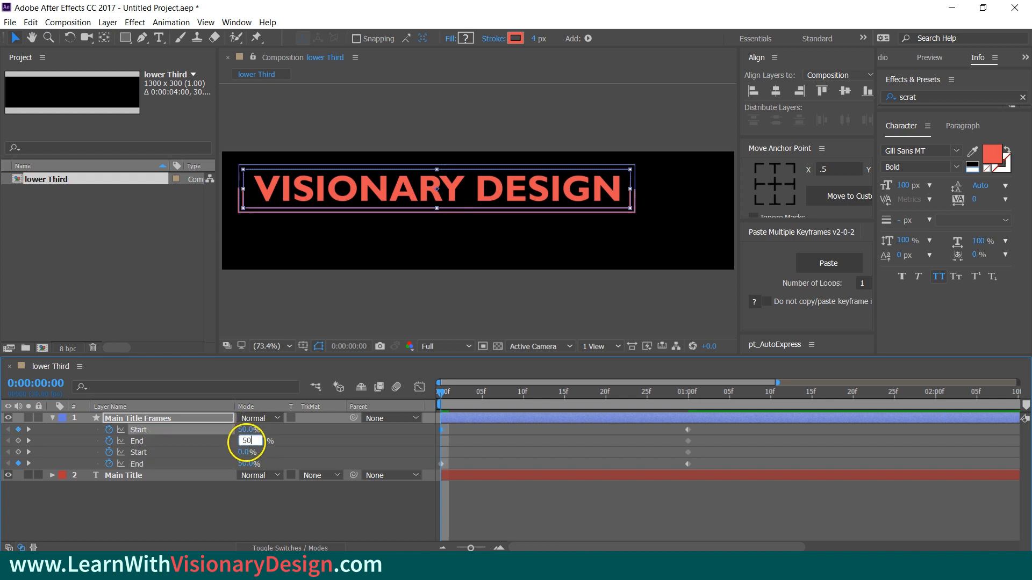
pyautogui.press('Return')
pyautogui.click(246, 452)
pyautogui.write('50')
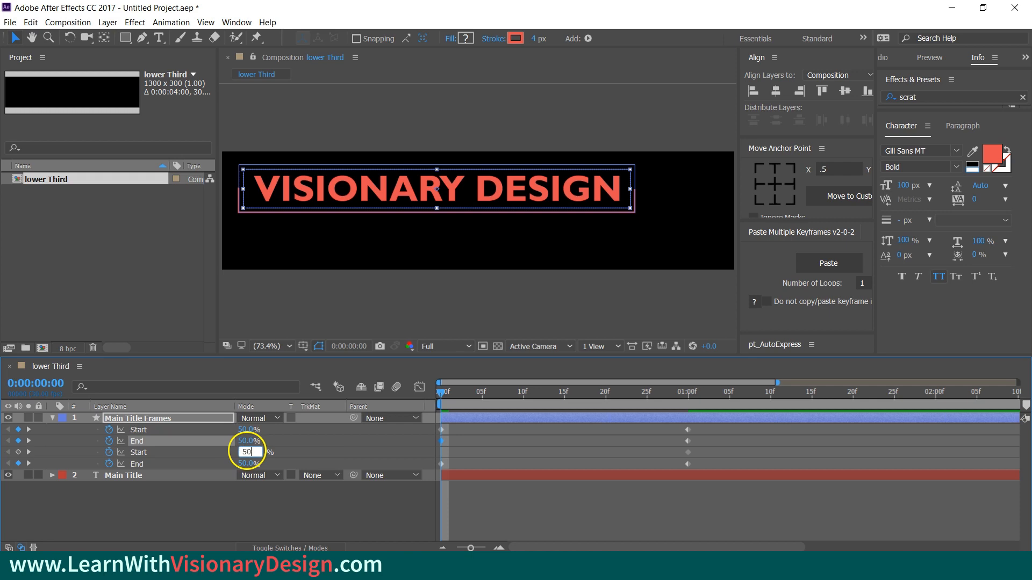
pyautogui.press('Return')
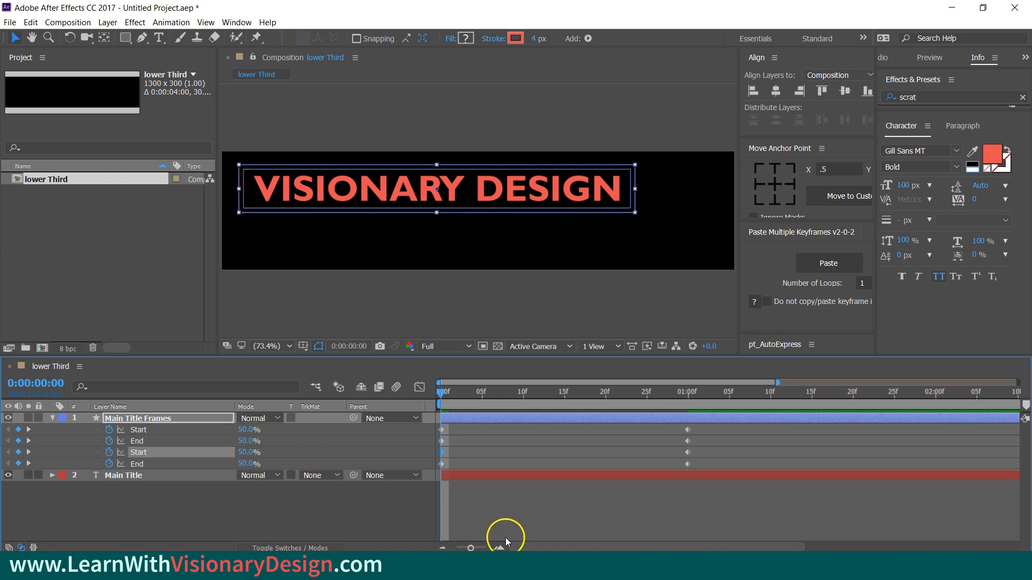
# - Preview the frame animation over the first second and keyframe the Main Title layer's Position at 0:00:00:20
pyautogui.click(452, 398)
pyautogui.moveTo(444, 391); pyautogui.dragTo(695, 402)
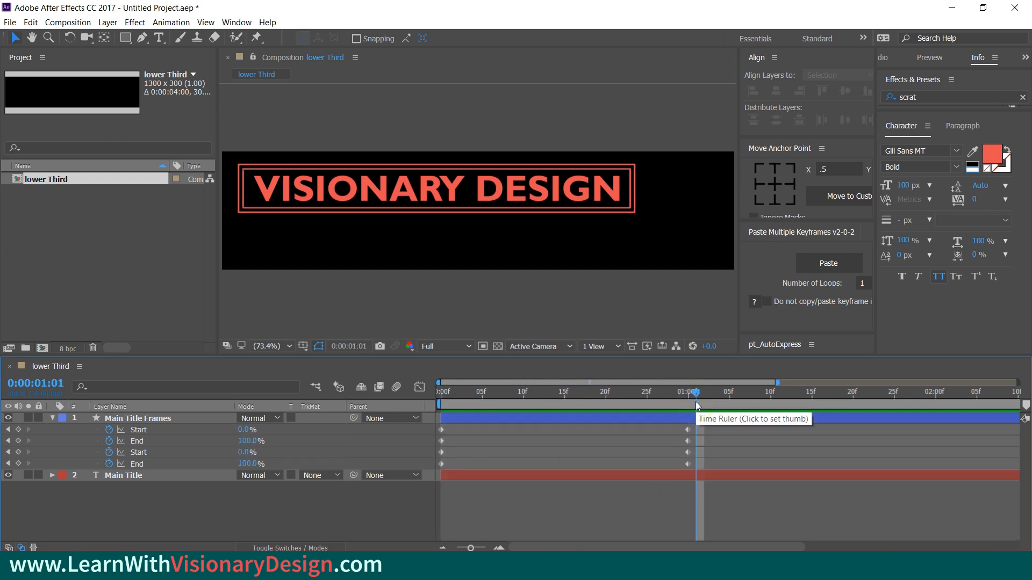
pyautogui.moveTo(694, 398)
pyautogui.mouseDown()
pyautogui.moveTo(633, 374)
pyautogui.moveTo(437, 388)
pyautogui.moveTo(605, 400)
pyautogui.mouseUp()
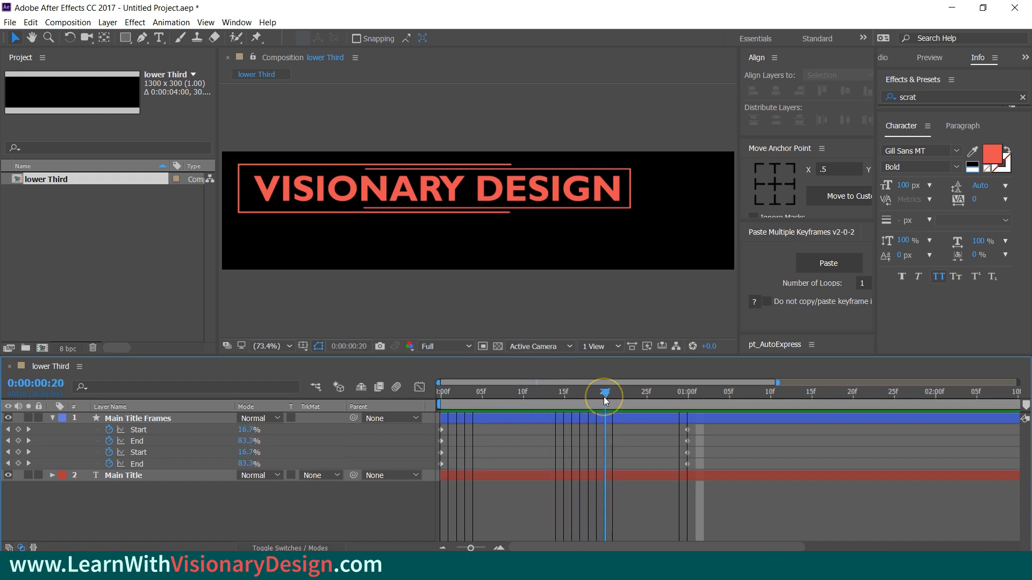
pyautogui.click(140, 476)
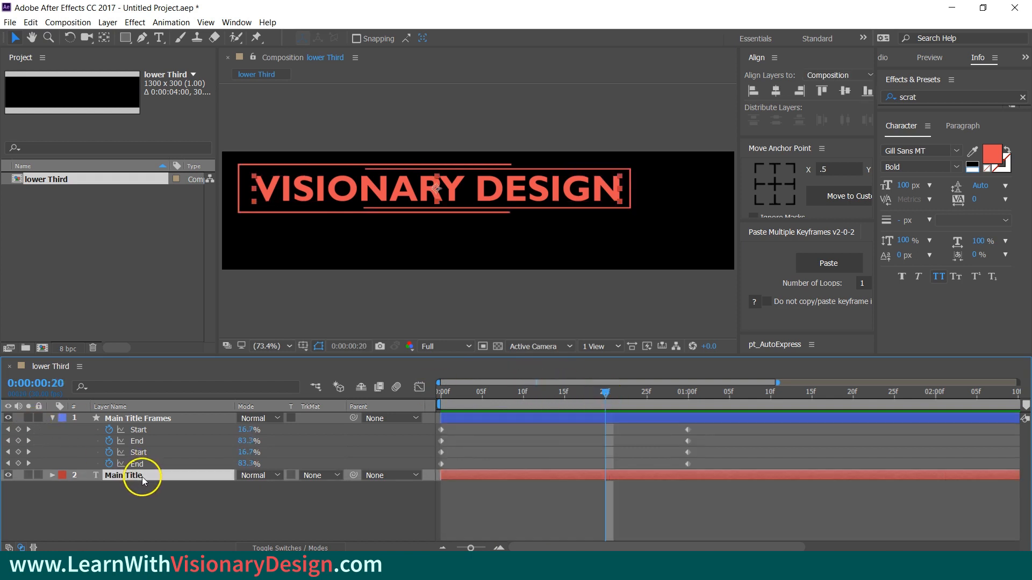
pyautogui.hotkey('alt', 'shift', 'p')
pyautogui.click(90, 488)
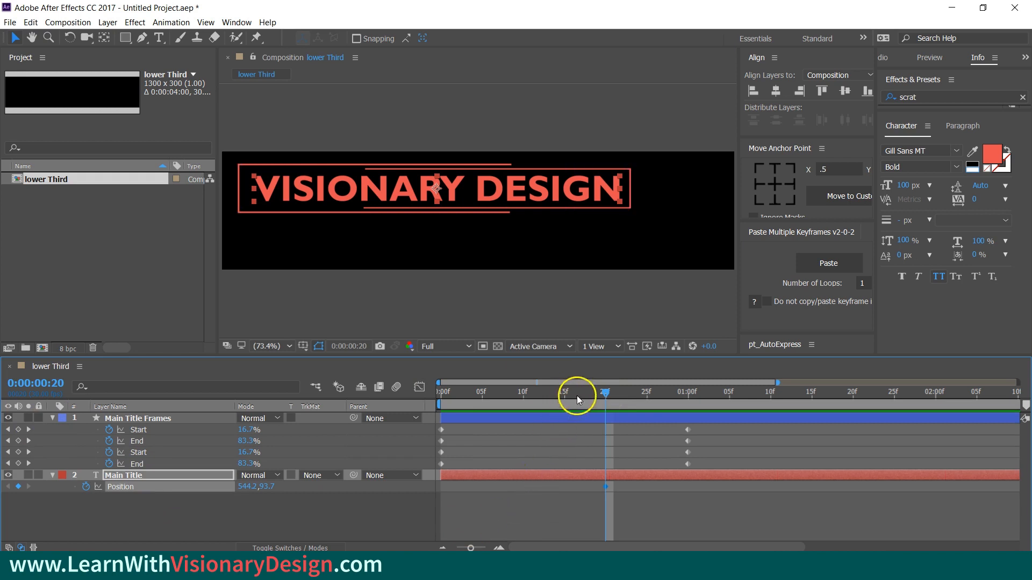
# - Set the Main Title layer's Position X to -482.8 at 0:00:00:00 so the title starts outside the frame
pyautogui.moveTo(604, 392); pyautogui.dragTo(408, 398)
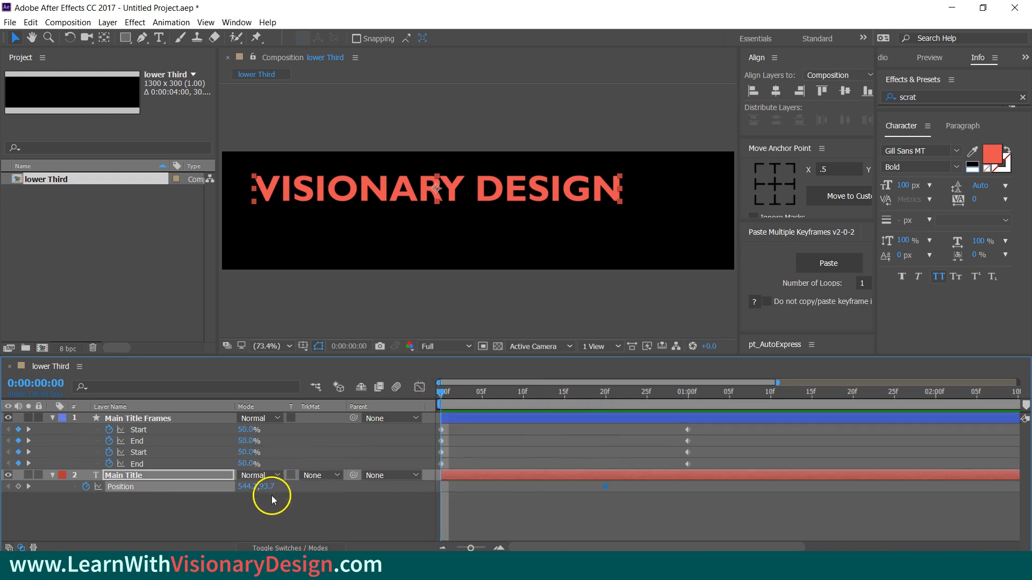
pyautogui.moveTo(268, 490); pyautogui.dragTo(22, 485)
pyautogui.moveTo(242, 486); pyautogui.dragTo(14, 472)
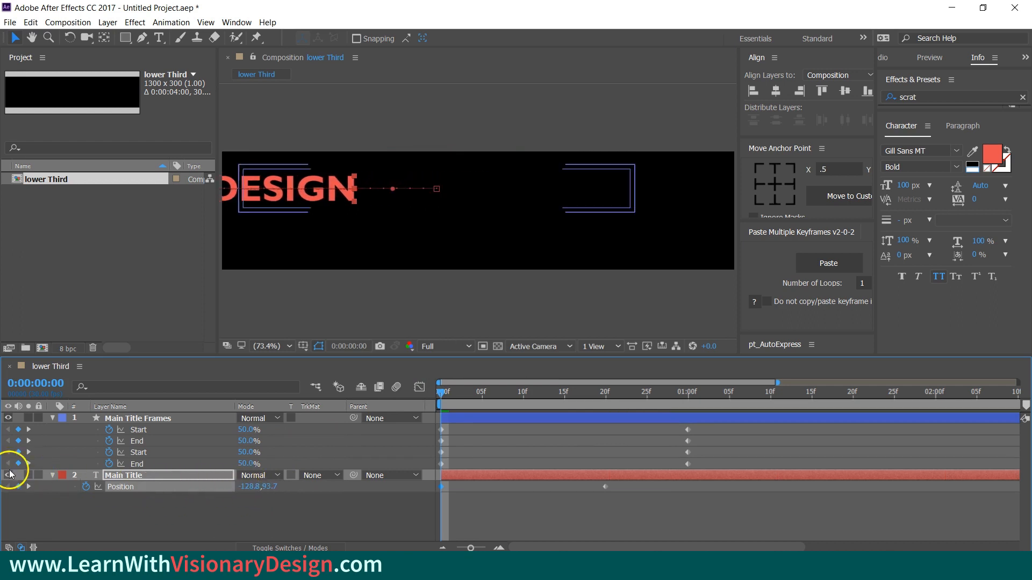
pyautogui.moveTo(94, 486); pyautogui.dragTo(6, 476)
pyautogui.click(350, 520)
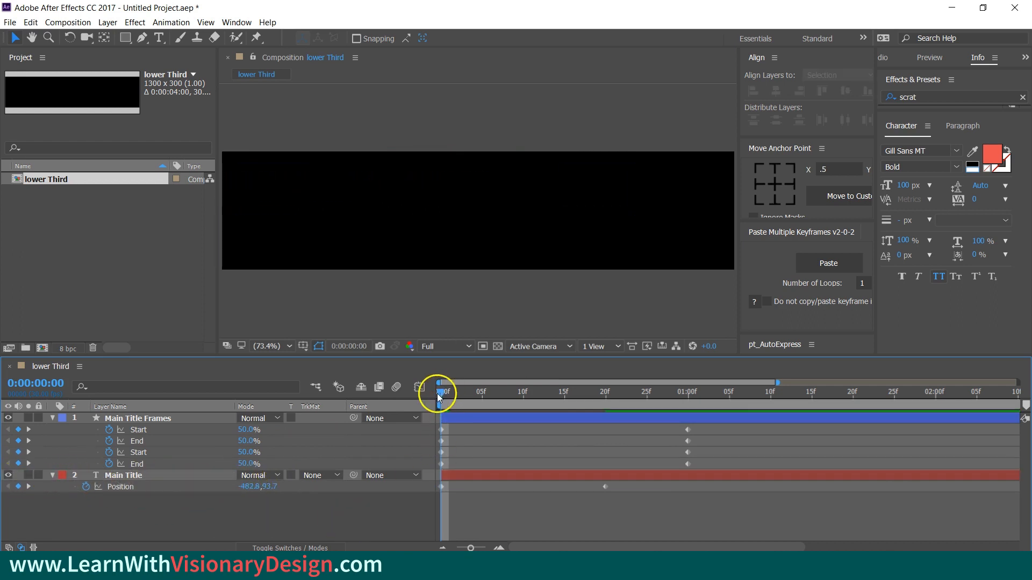
# - Apply Easy Ease to all keyframes of Main Title Frames and Main Title and check their speed curves
pyautogui.moveTo(437, 394); pyautogui.dragTo(427, 491)
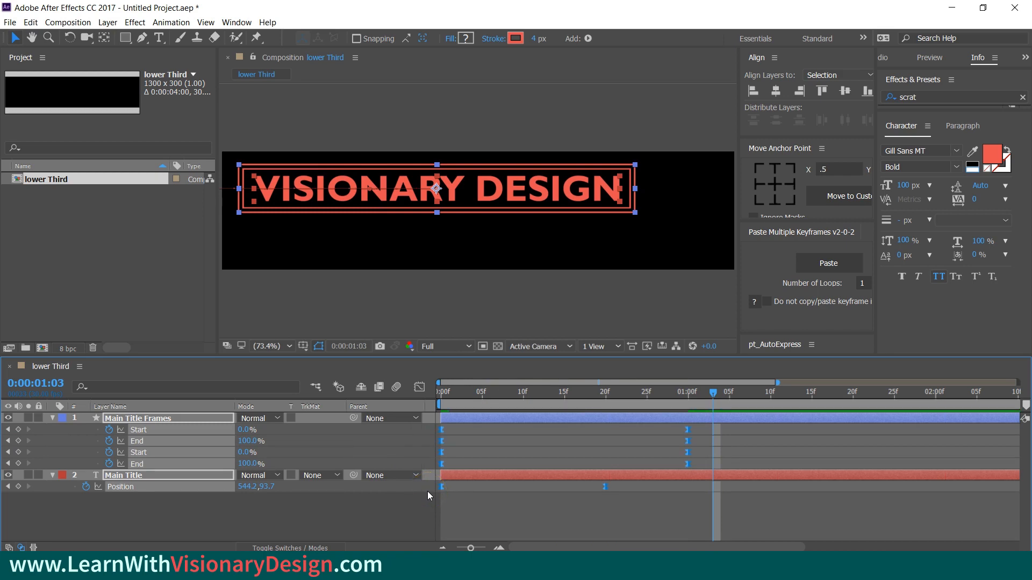
pyautogui.click(419, 387)
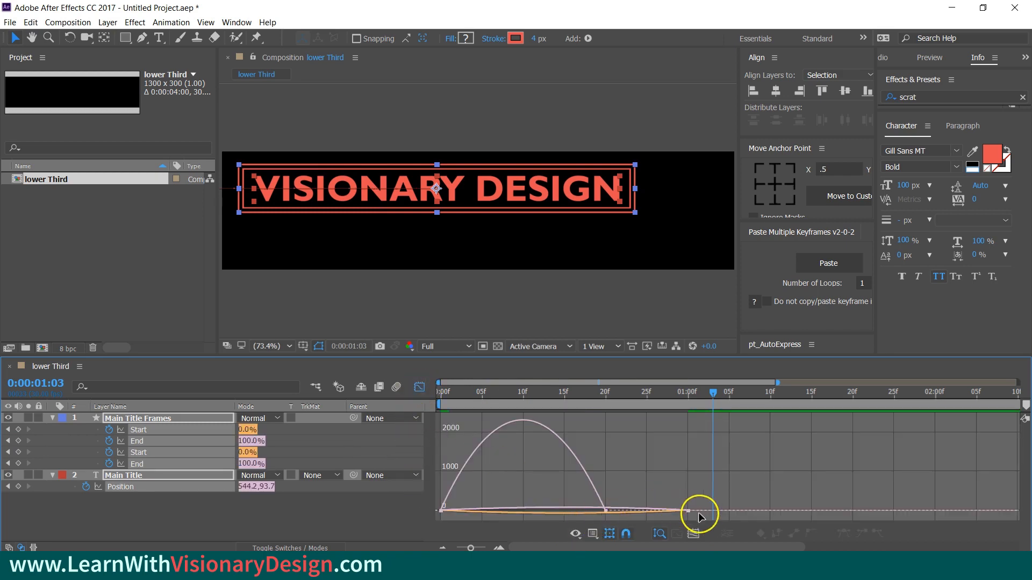
pyautogui.moveTo(690, 497); pyautogui.dragTo(667, 515)
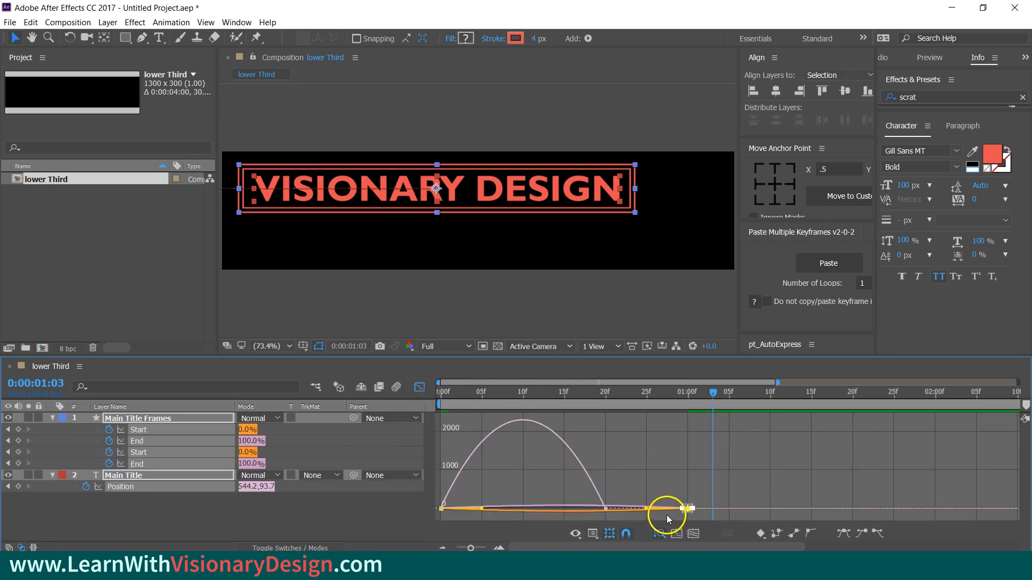
pyautogui.click(249, 518)
# - Reshape the Main Title's Position speed curve to peak early, above 5000 px/sec, with a long slow-down to 0:00:00:20
pyautogui.click(185, 418)
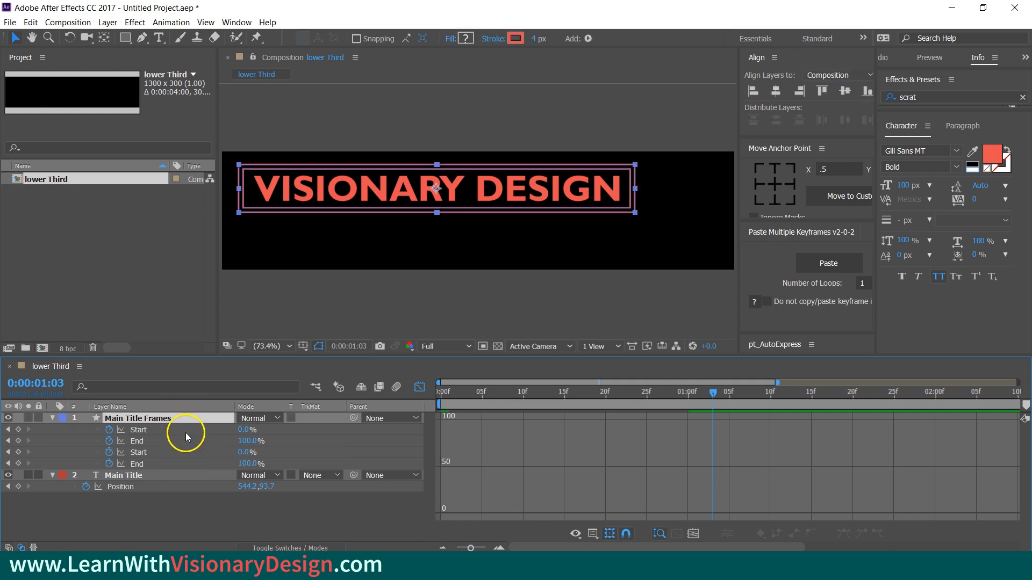
pyautogui.click(205, 487)
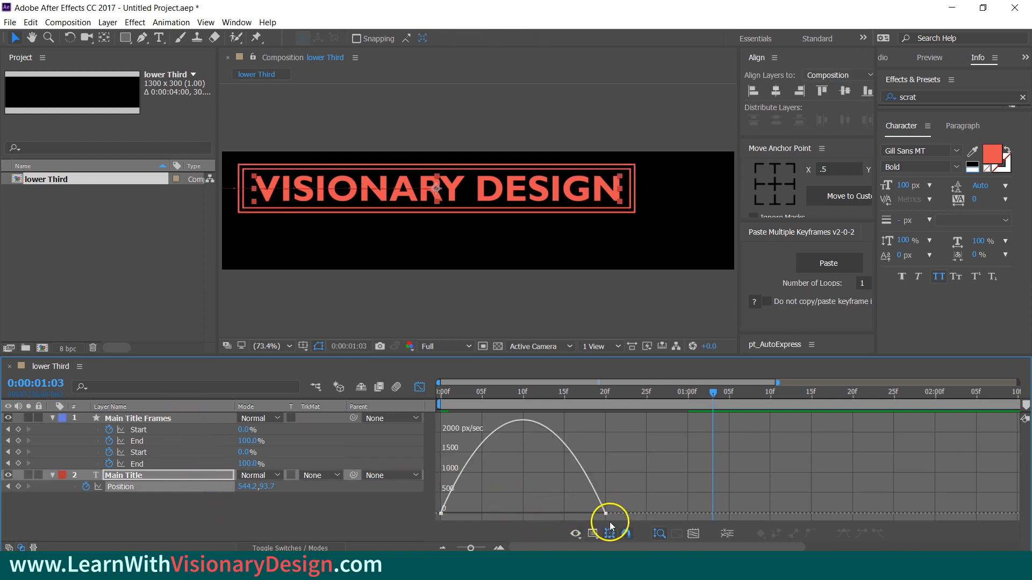
pyautogui.moveTo(601, 514); pyautogui.dragTo(492, 508)
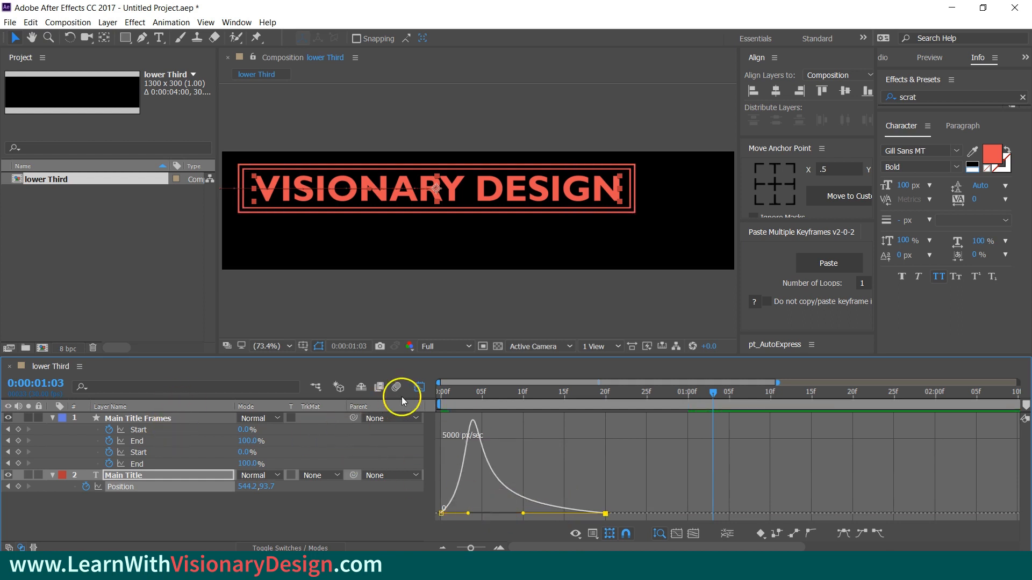
pyautogui.click(422, 387)
# - Lengthen the slow-down of the Main Title Frames' Start and End speed curves into one second and preview the animation
pyautogui.moveTo(698, 431); pyautogui.dragTo(427, 463)
pyautogui.click(419, 388)
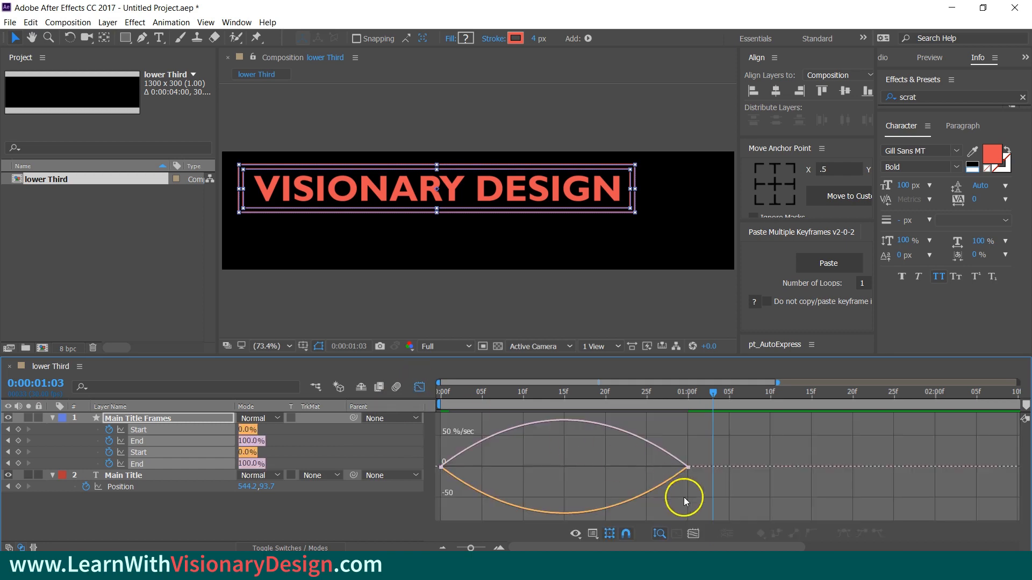
pyautogui.click(688, 466)
pyautogui.moveTo(646, 467); pyautogui.dragTo(531, 460)
pyautogui.hotkey('shift', 'F3')
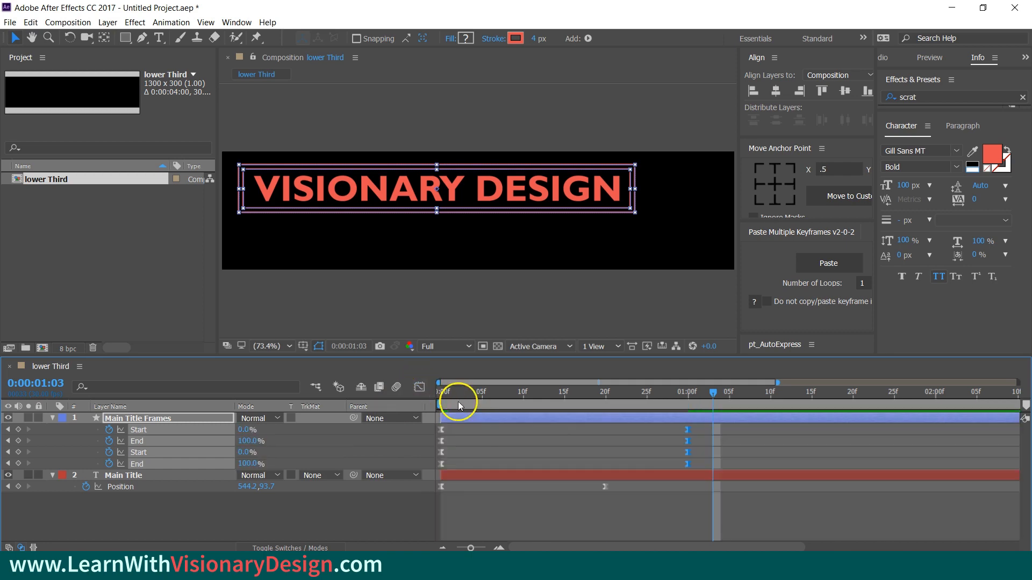
pyautogui.click(651, 467)
pyautogui.moveTo(706, 392); pyautogui.dragTo(665, 388)
pyautogui.press('Home')
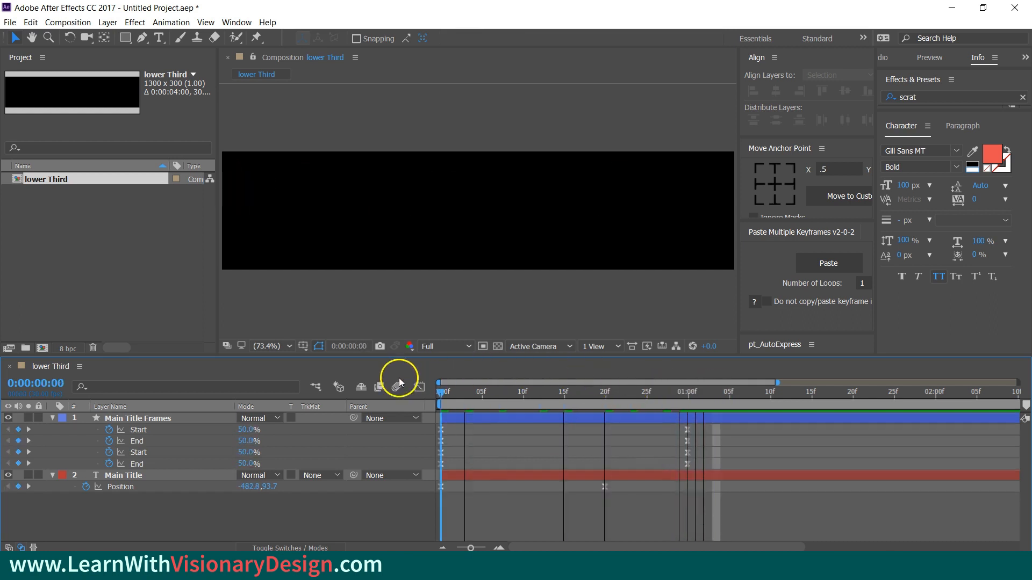
pyautogui.press('space')
pyautogui.press('space')
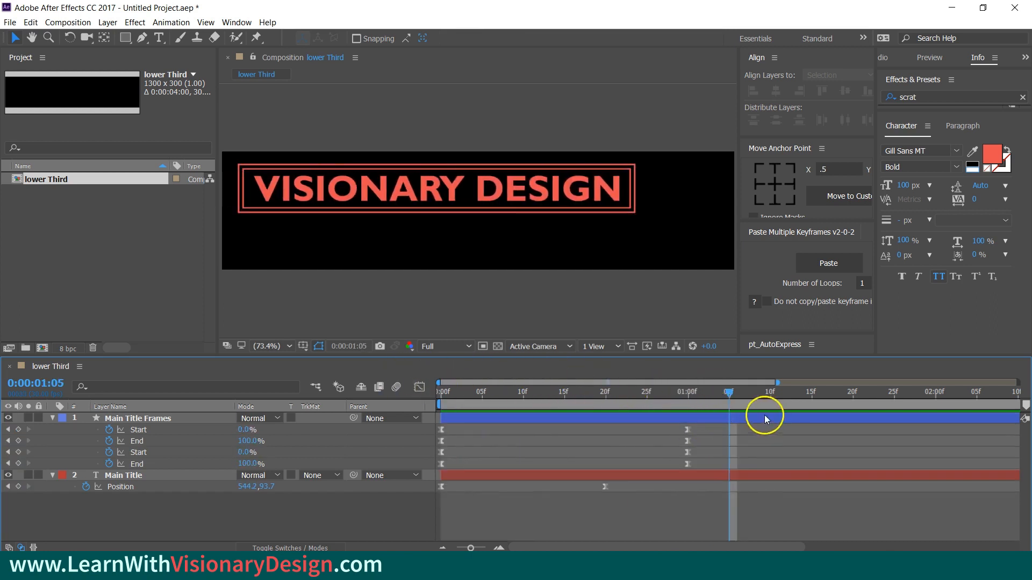
# - Draw a teal rectangle over the title and its frames at 0:00:00:19 and set its stroke width to 0 px
pyautogui.moveTo(727, 389); pyautogui.dragTo(597, 433)
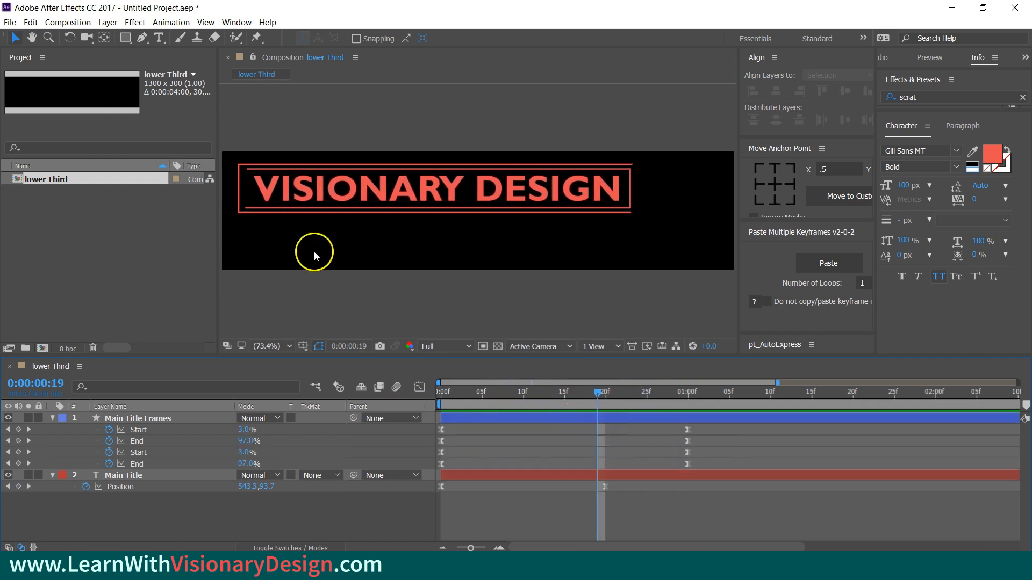
pyautogui.click(125, 38)
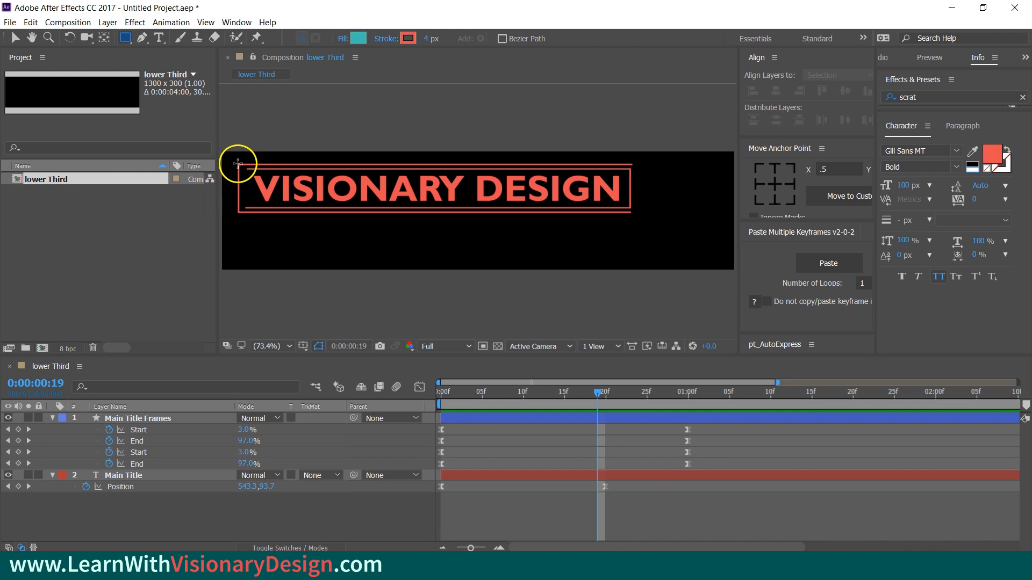
pyautogui.moveTo(238, 164)
pyautogui.mouseDown()
pyautogui.moveTo(346, 198)
pyautogui.moveTo(476, 215)
pyautogui.moveTo(632, 211)
pyautogui.mouseUp()
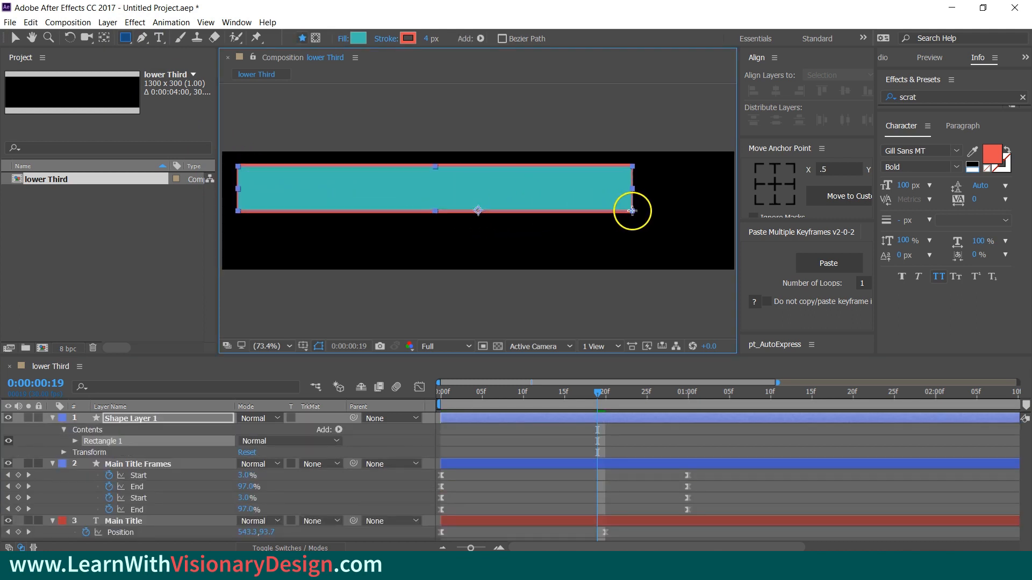
pyautogui.moveTo(428, 39); pyautogui.dragTo(372, 35)
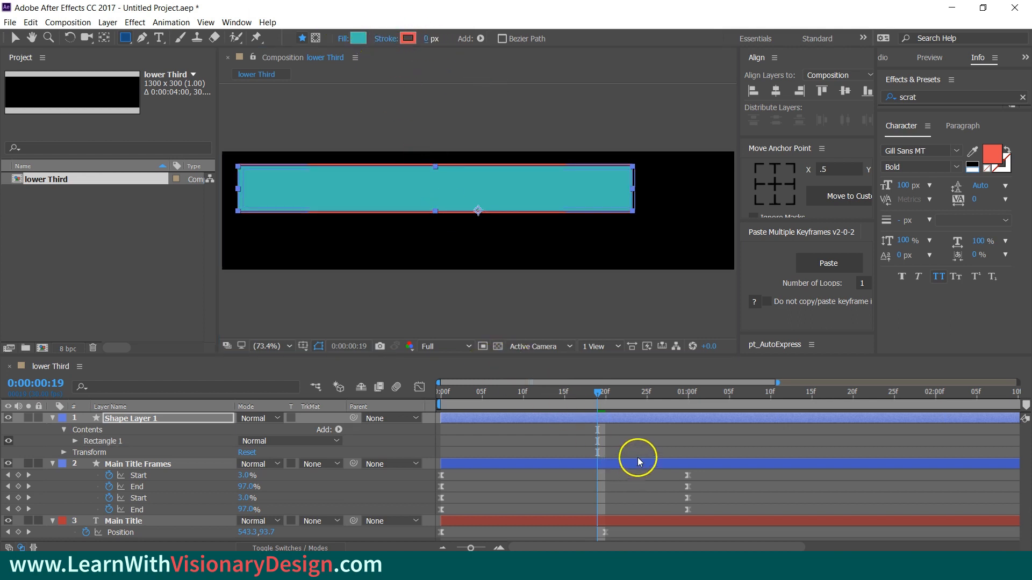
# - Rename the new rectangle's shape layer as Main Title Mask
pyautogui.click(208, 418)
pyautogui.press('Return')
pyautogui.write('Main Title')
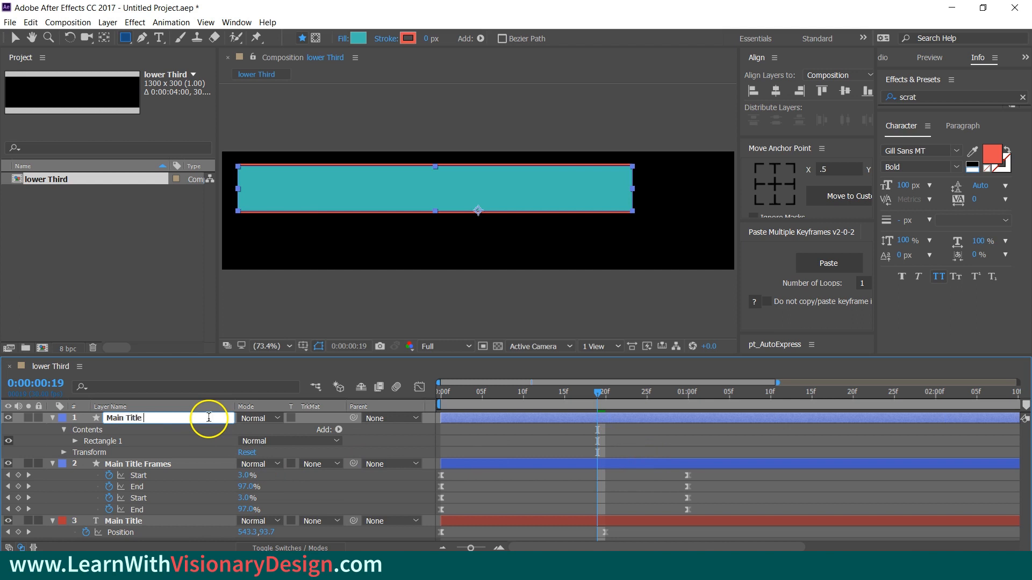
pyautogui.write(' Mask')
pyautogui.press('Return')
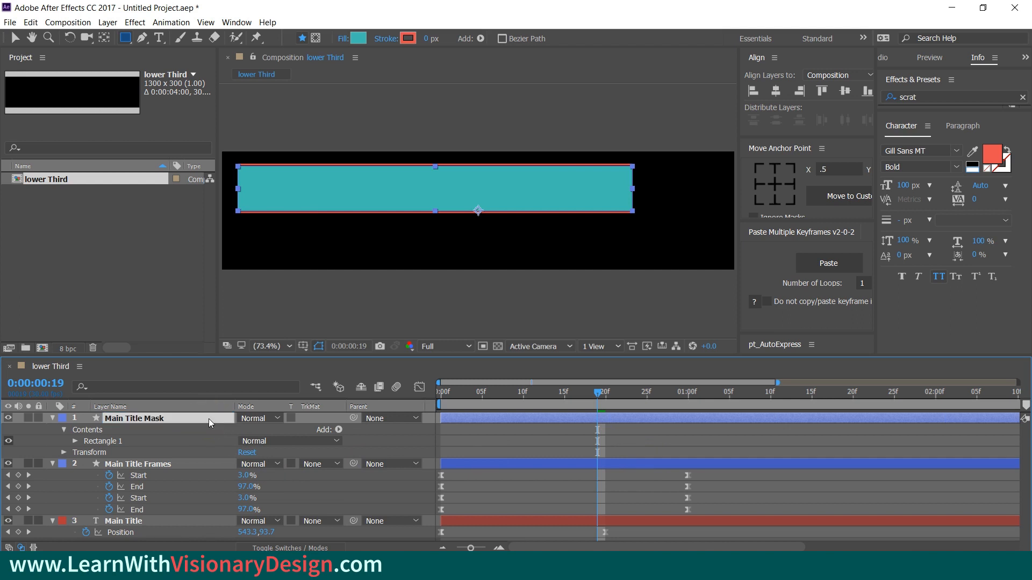
# - Place Main Title Mask directly above Main Title, use it as the title's Alpha Matte, and check the masked reveal
pyautogui.moveTo(179, 417); pyautogui.dragTo(205, 505)
pyautogui.click(192, 522)
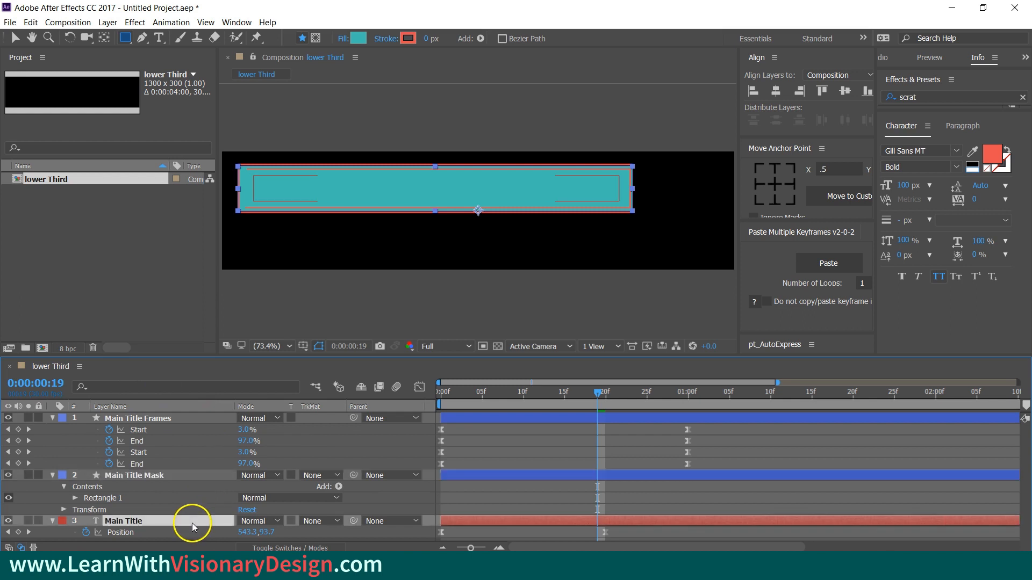
pyautogui.click(333, 524)
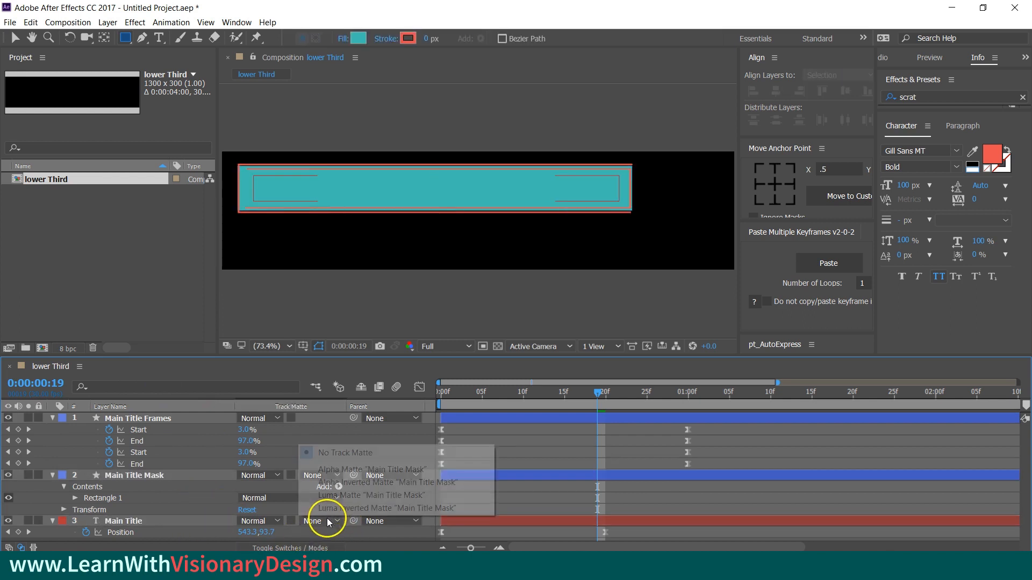
pyautogui.click(350, 469)
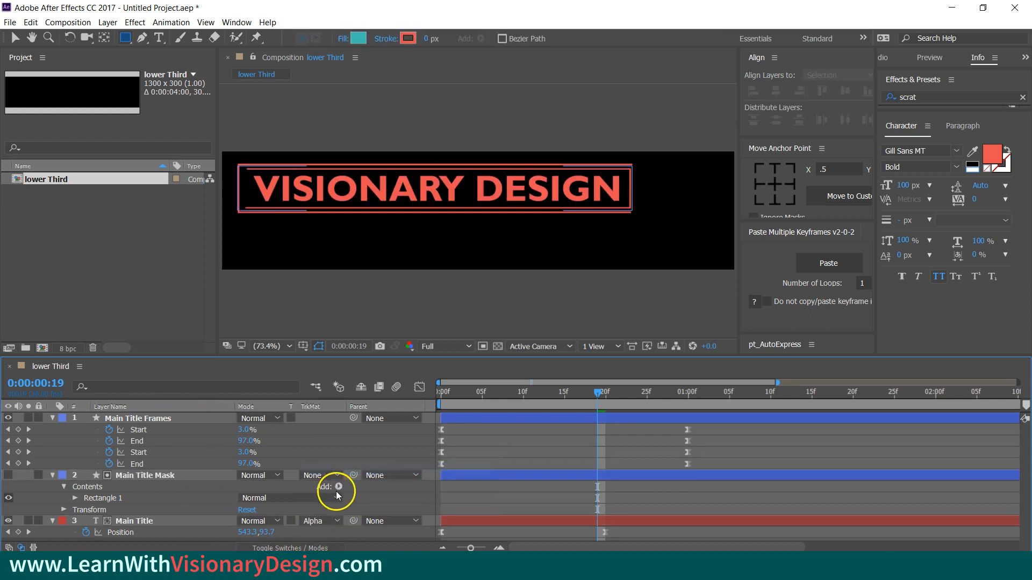
pyautogui.moveTo(601, 391); pyautogui.dragTo(469, 383)
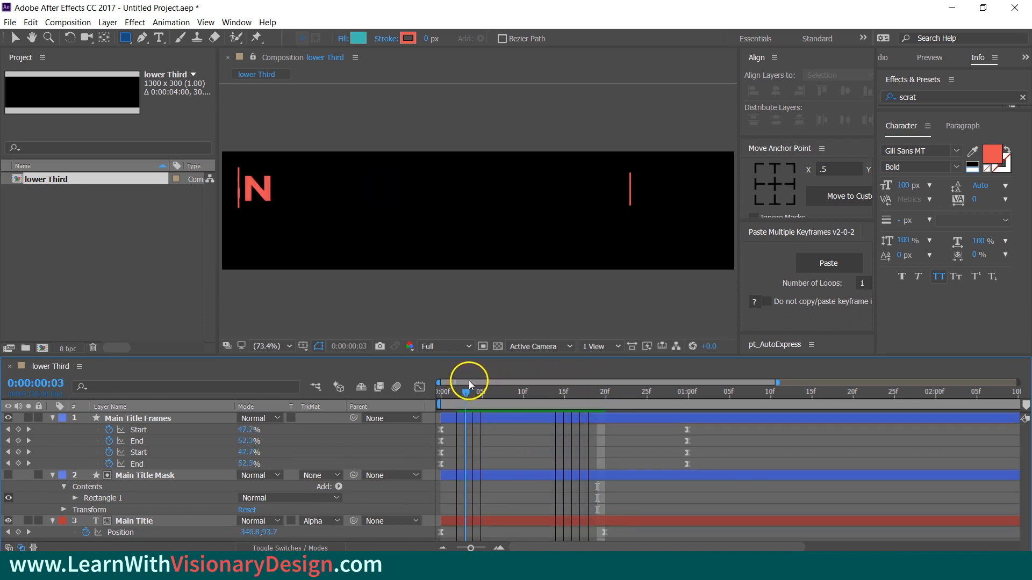
pyautogui.click(144, 477)
pyautogui.click(555, 431)
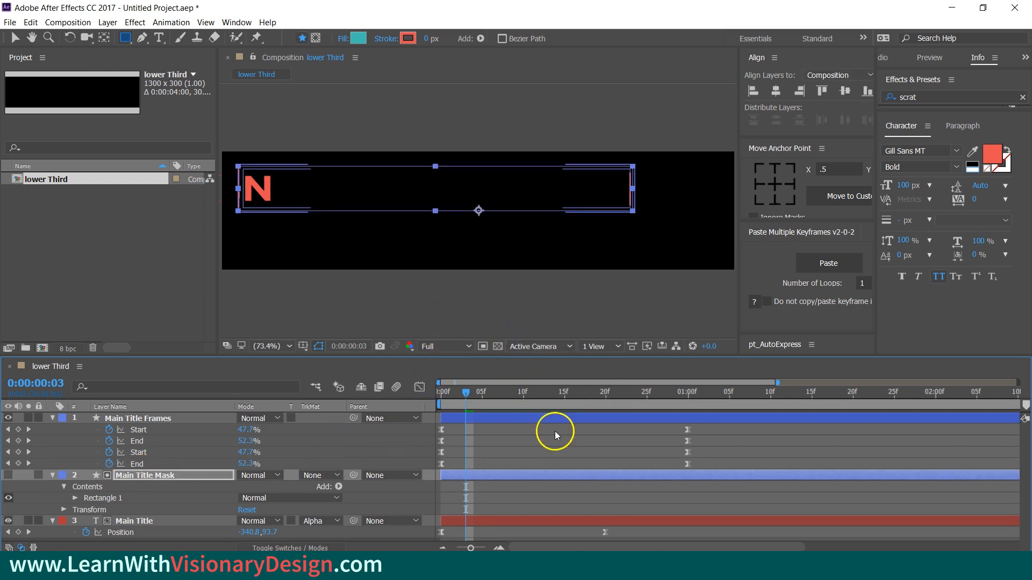
# - Draw a stroke-free rectangle covering the whole outer frame at 0:00:01:00 and center its anchor point
pyautogui.moveTo(458, 389); pyautogui.dragTo(687, 433)
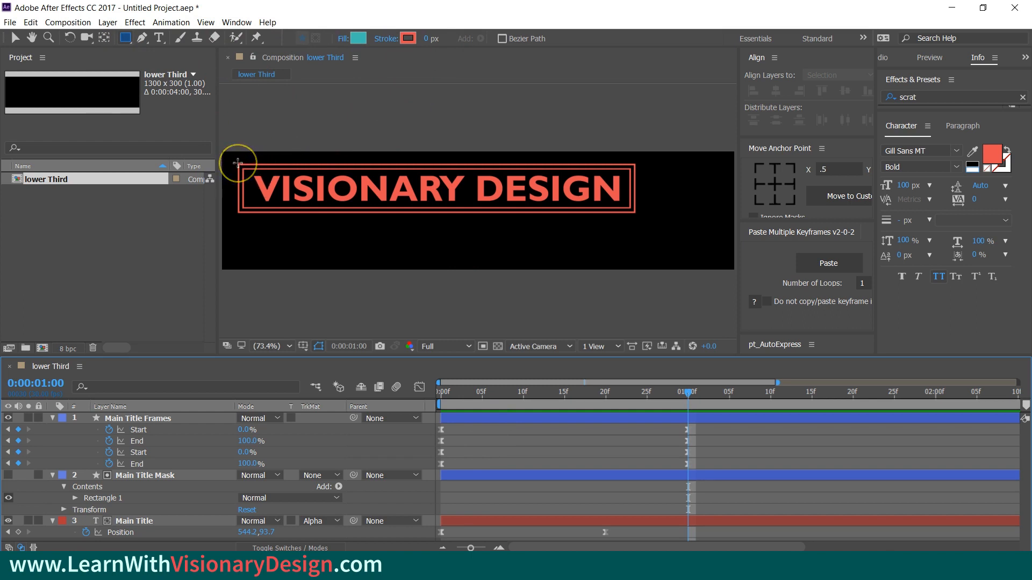
pyautogui.moveTo(238, 164); pyautogui.dragTo(636, 214)
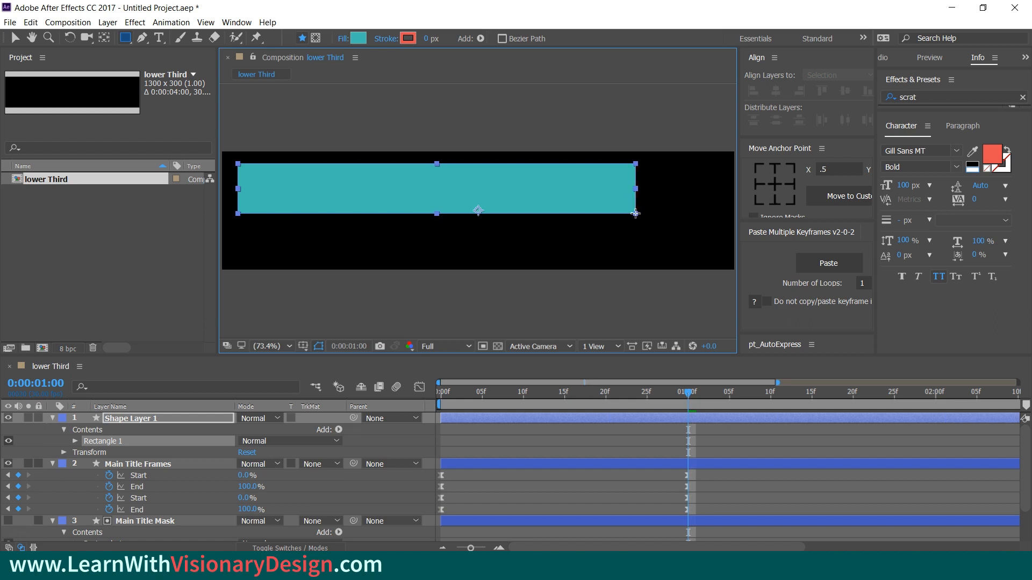
pyautogui.moveTo(635, 214); pyautogui.dragTo(636, 213)
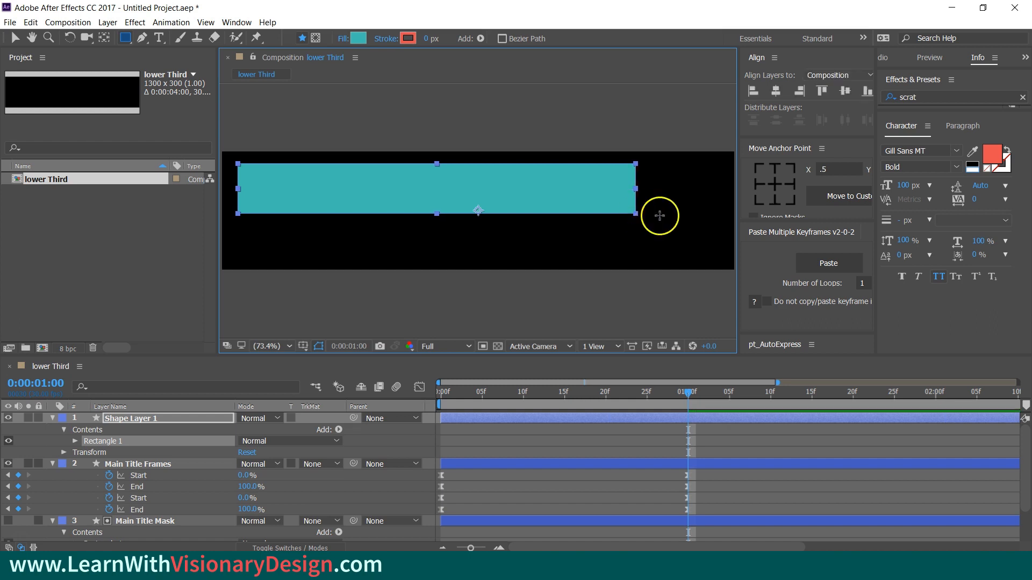
pyautogui.click(770, 188)
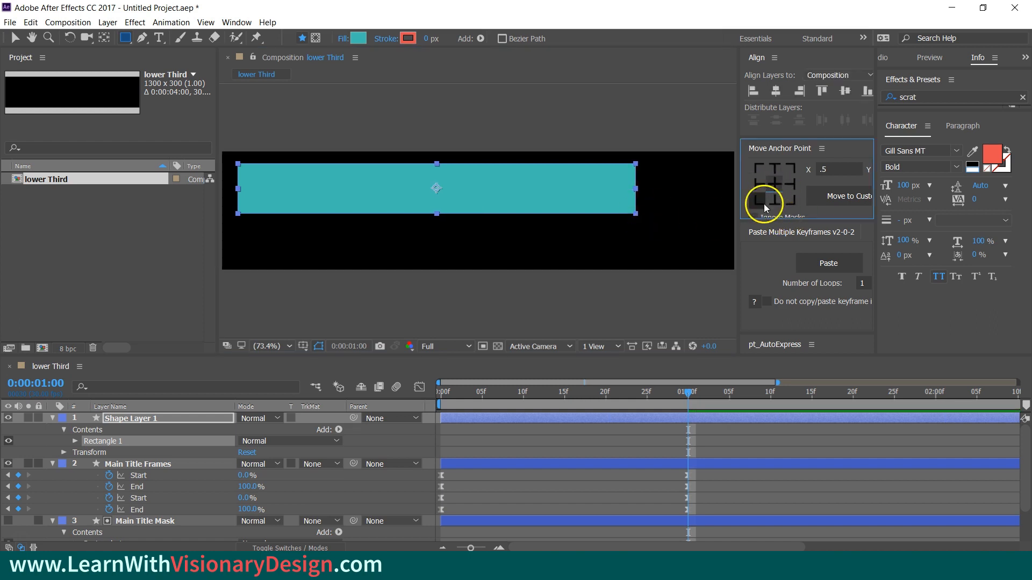
# - Change the new rectangle's fill color to white (FFFFFF)
pyautogui.click(355, 41)
pyautogui.click(652, 325)
pyautogui.moveTo(652, 325); pyautogui.dragTo(587, 306)
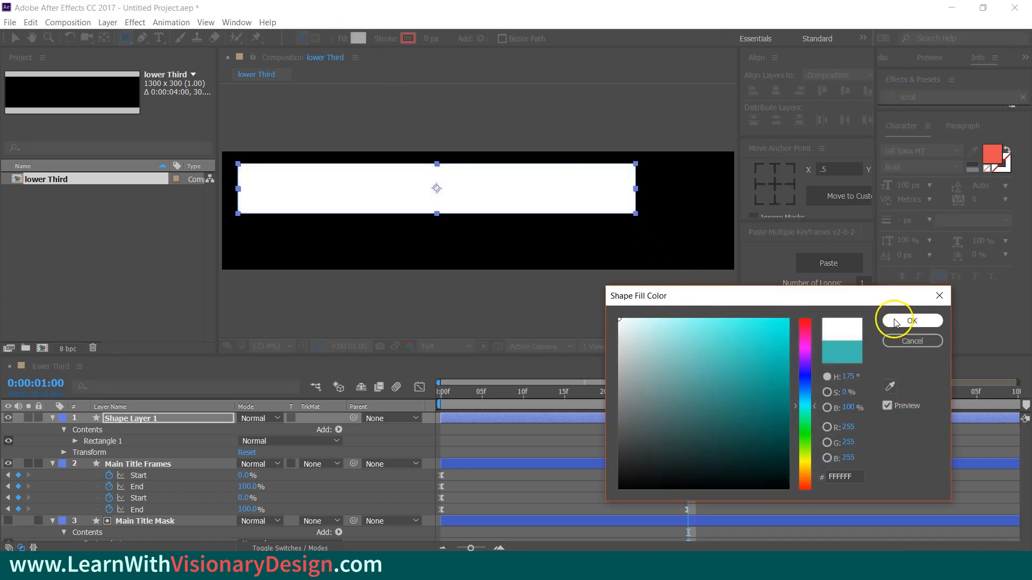
pyautogui.click(912, 320)
# - Move the white rectangle's layer below Main Title and rename it as BG1 White
pyautogui.moveTo(211, 422); pyautogui.dragTo(217, 527)
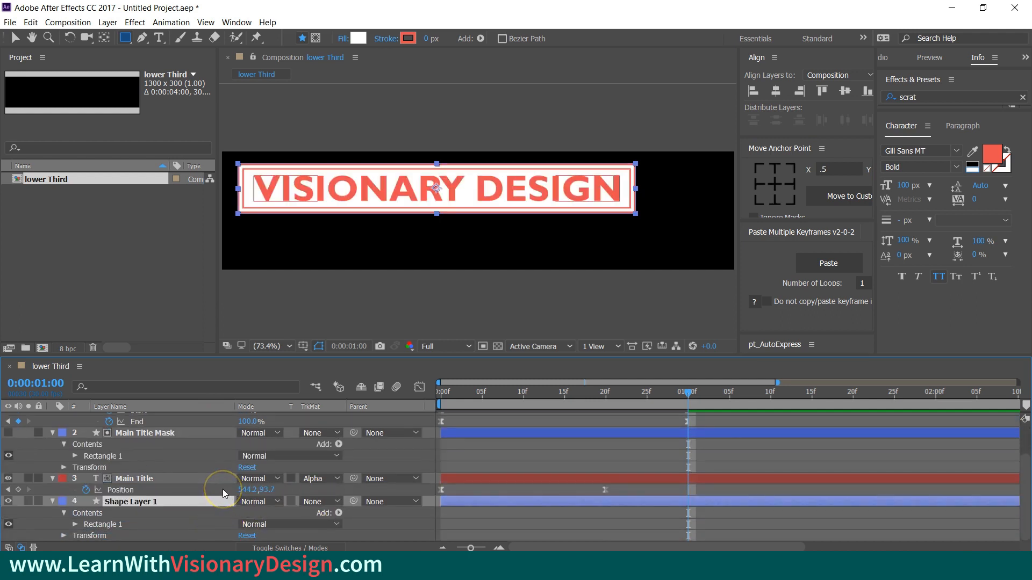
pyautogui.press('Return')
pyautogui.write('BG1')
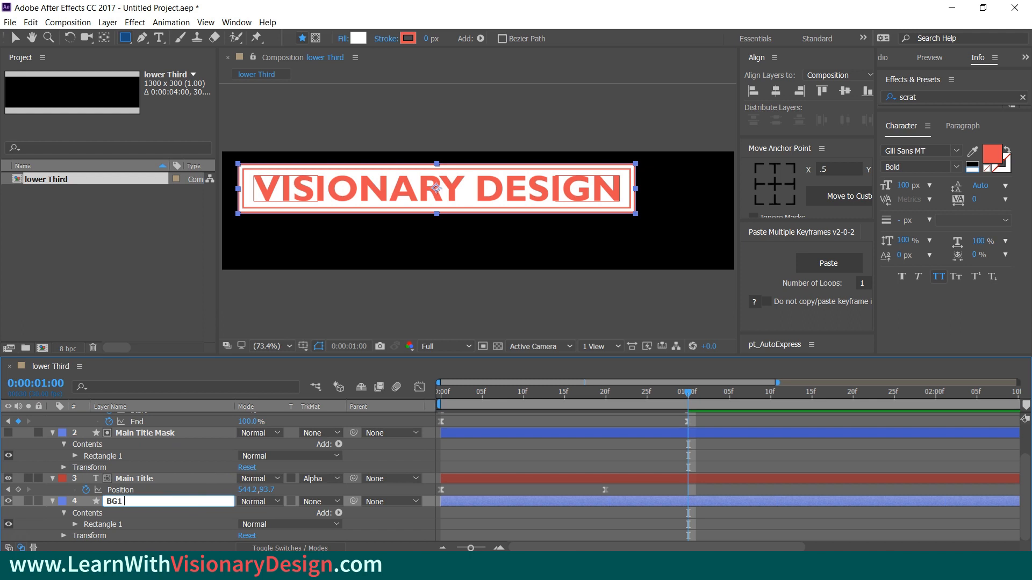
pyautogui.write(' White')
pyautogui.press('Return')
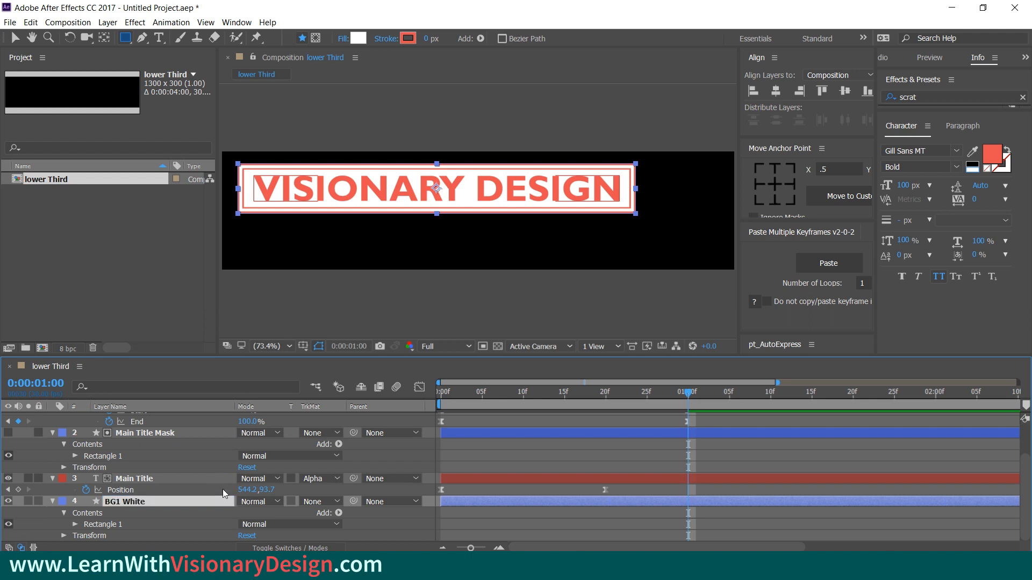
# - Shrink BG1 White's height slightly so its horizontal edges sit just inside the outer frame line
pyautogui.click(603, 527)
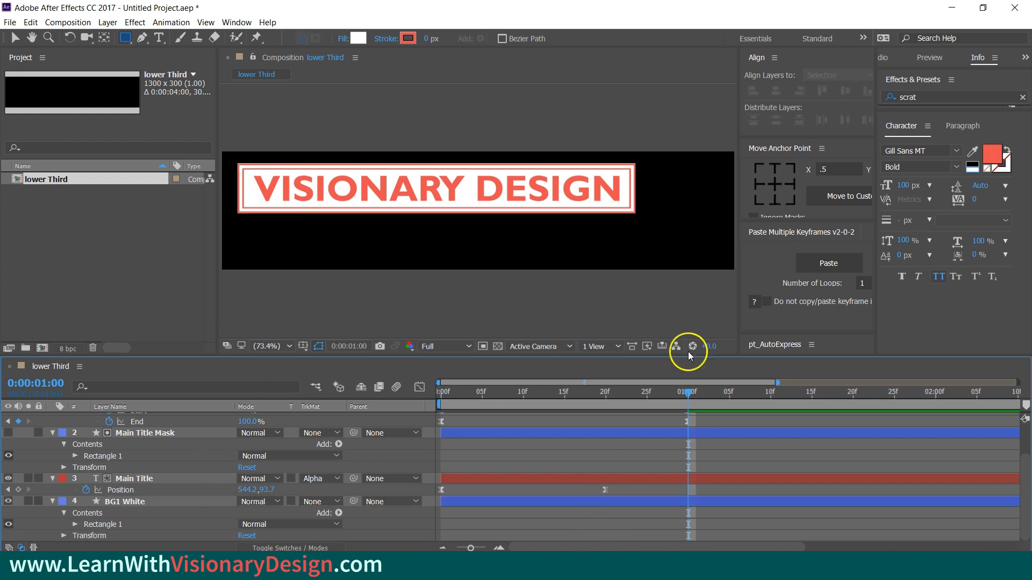
pyautogui.scroll(1, 506, 232)
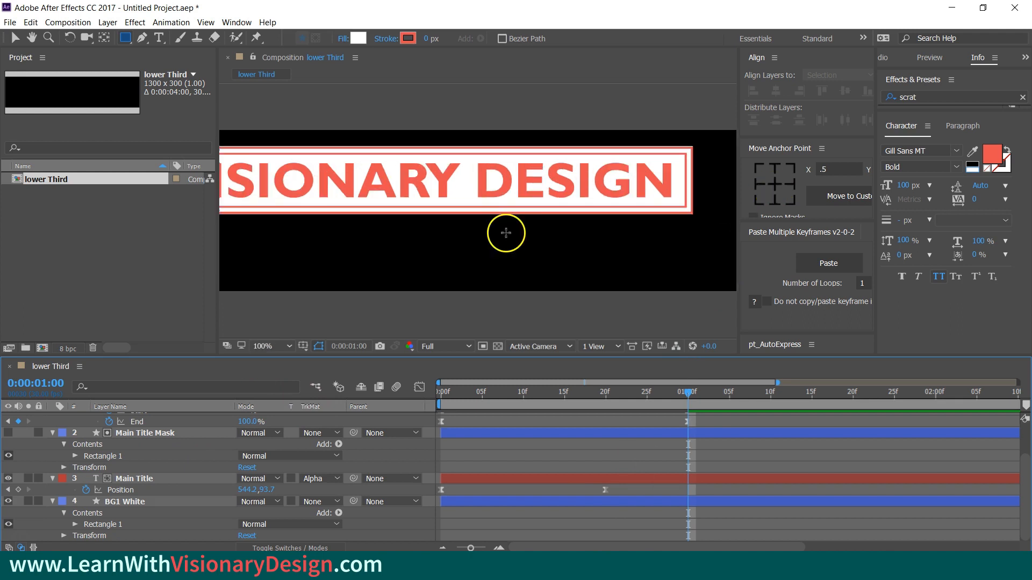
pyautogui.click(159, 506)
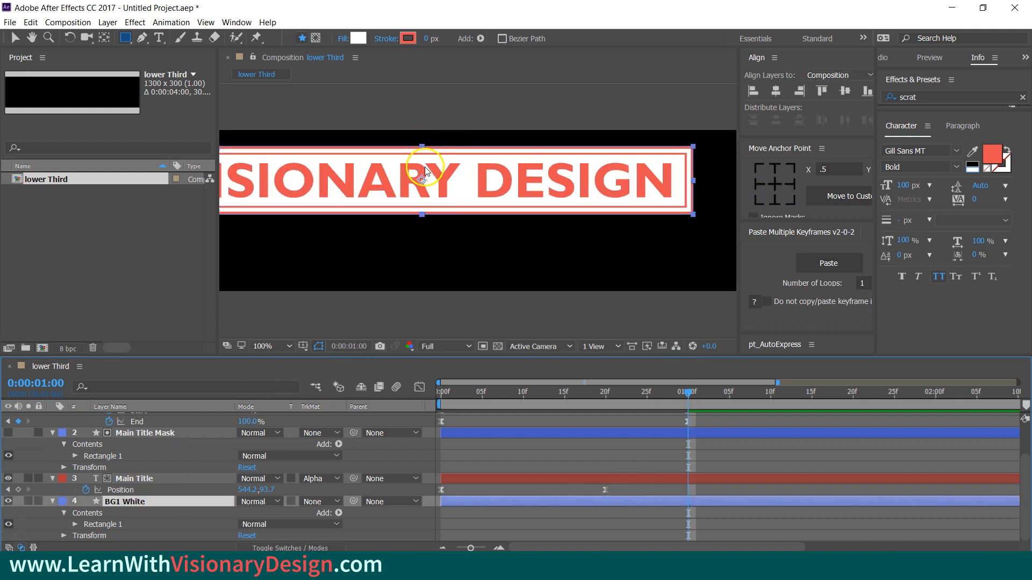
pyautogui.press('v')
pyautogui.click(423, 149)
pyautogui.moveTo(423, 149); pyautogui.dragTo(424, 151)
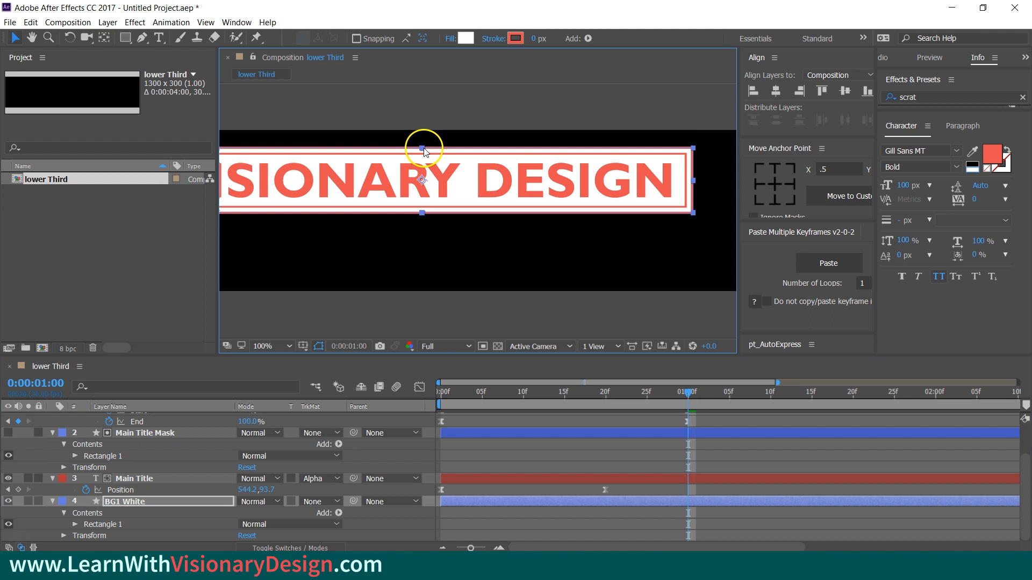
pyautogui.click(611, 427)
# - Trim BG1 White's width slightly so its left edge stays within the outer frame line
pyautogui.press('h')
pyautogui.moveTo(356, 230); pyautogui.dragTo(497, 239)
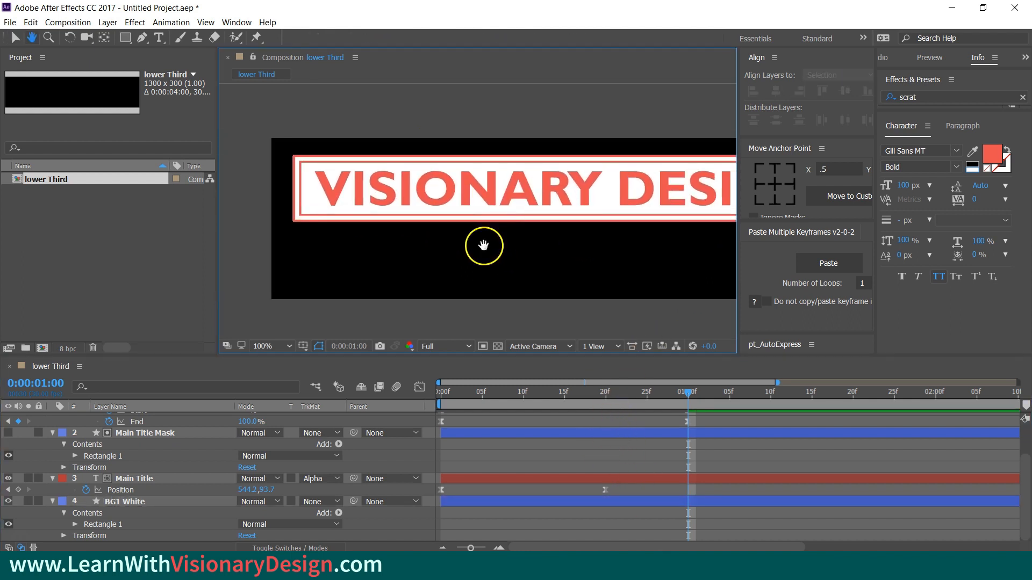
pyautogui.click(152, 502)
pyautogui.press('v')
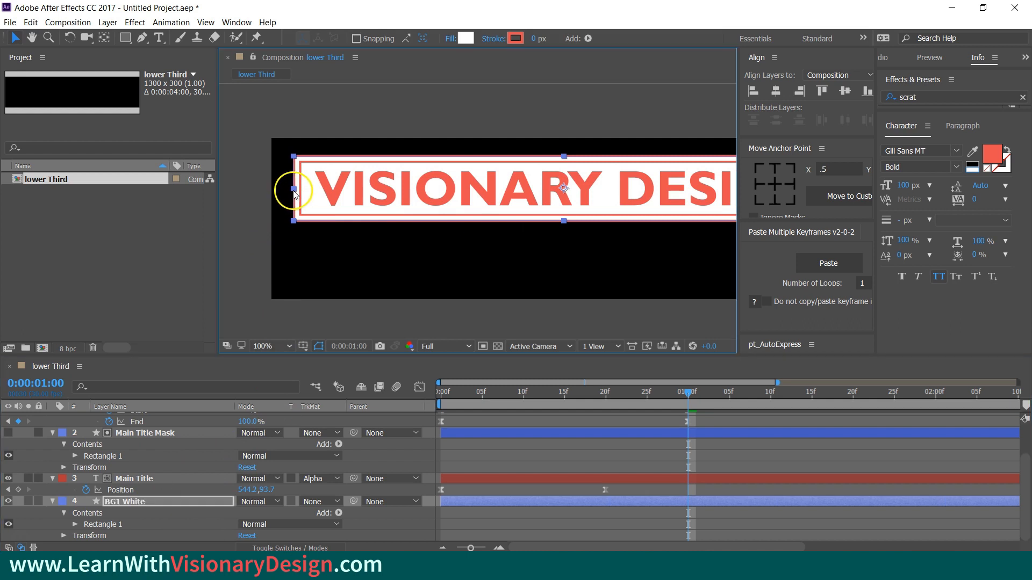
pyautogui.click(542, 421)
pyautogui.press(',')
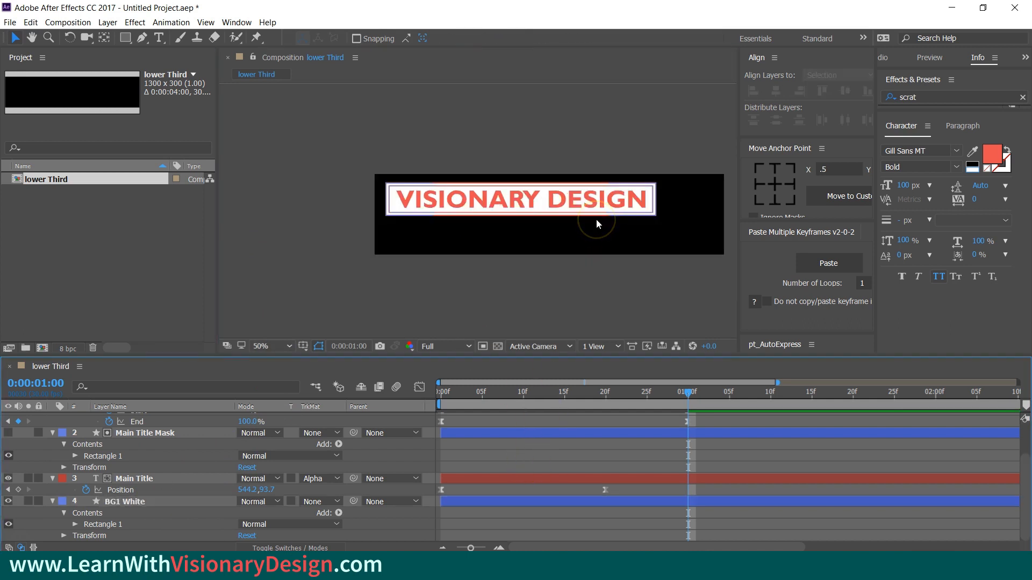
# - Place BG1 White's anchor point at the middle of its left edge, then duplicate the layer and hide the copy
pyautogui.moveTo(688, 398); pyautogui.dragTo(604, 395)
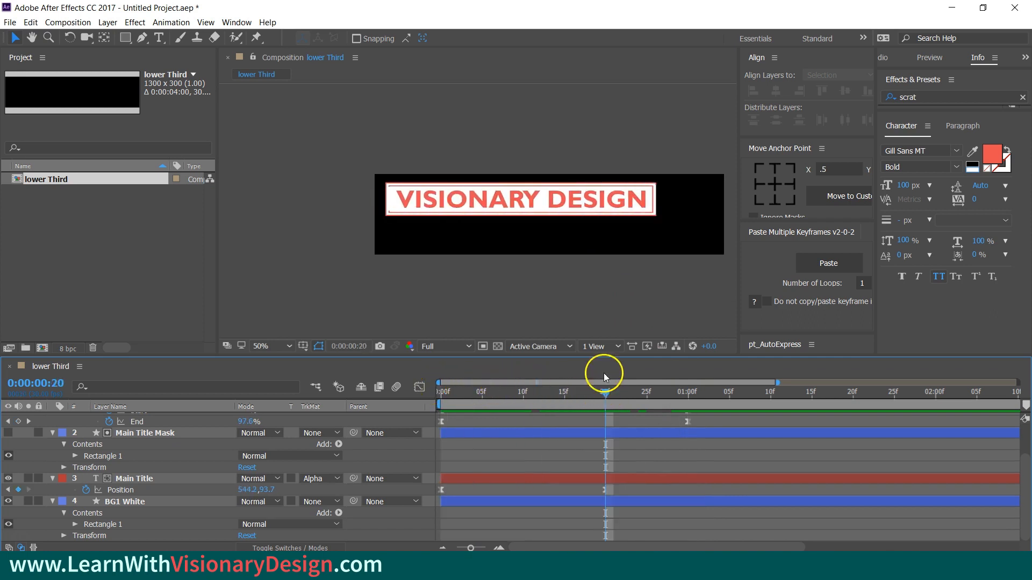
pyautogui.press('.')
pyautogui.click(124, 502)
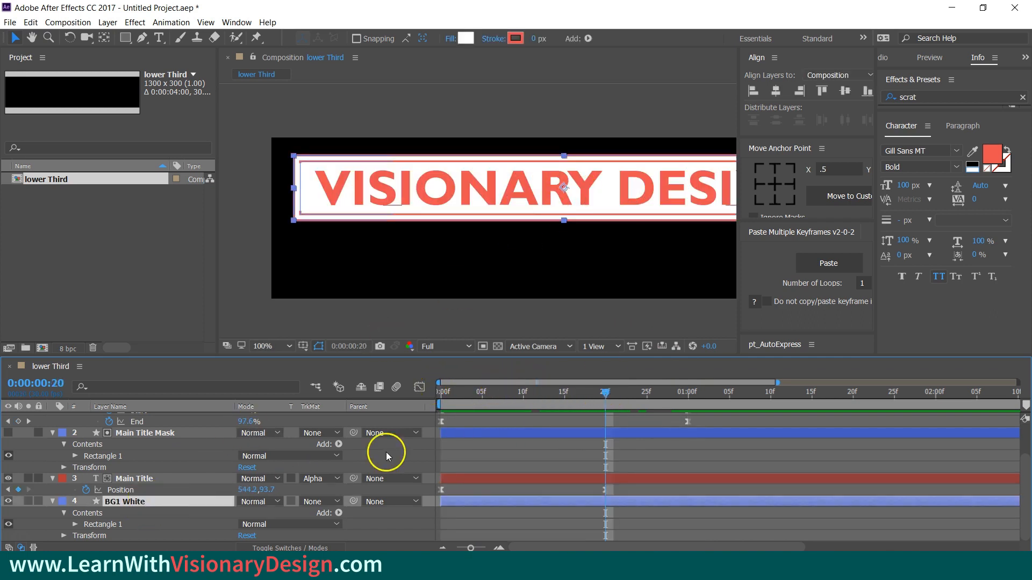
pyautogui.click(754, 185)
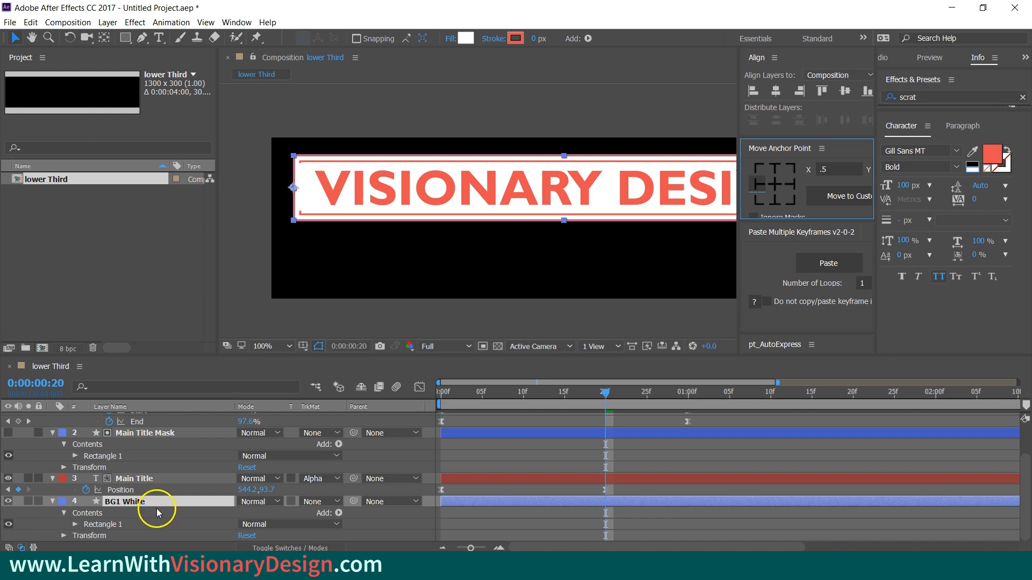
pyautogui.click(157, 507)
pyautogui.hotkey('ctrl', 'd')
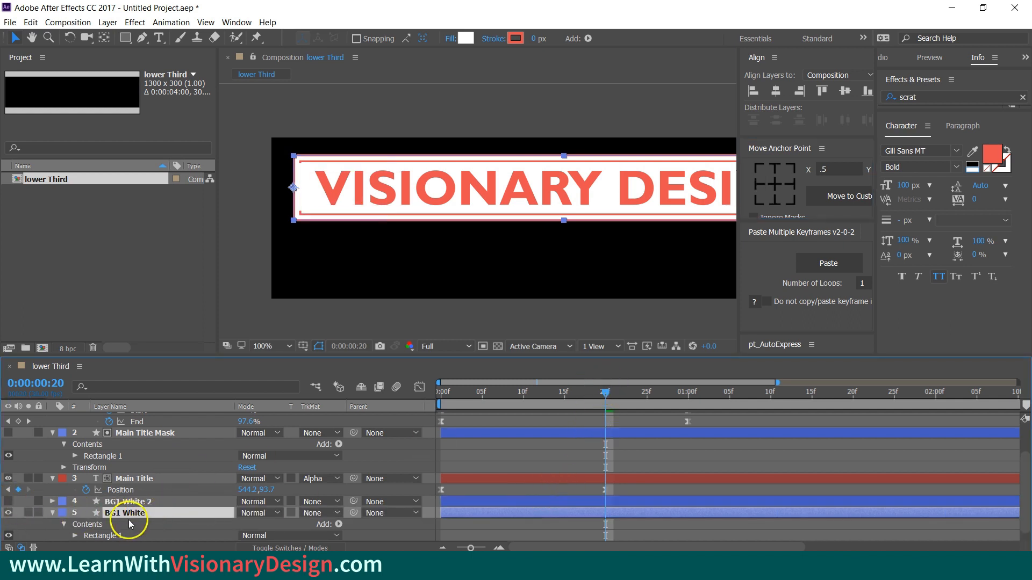
# - Add a Scale keyframe with the full size of BG1 White and place it at 0:00:00:20
pyautogui.moveTo(607, 392); pyautogui.dragTo(441, 409)
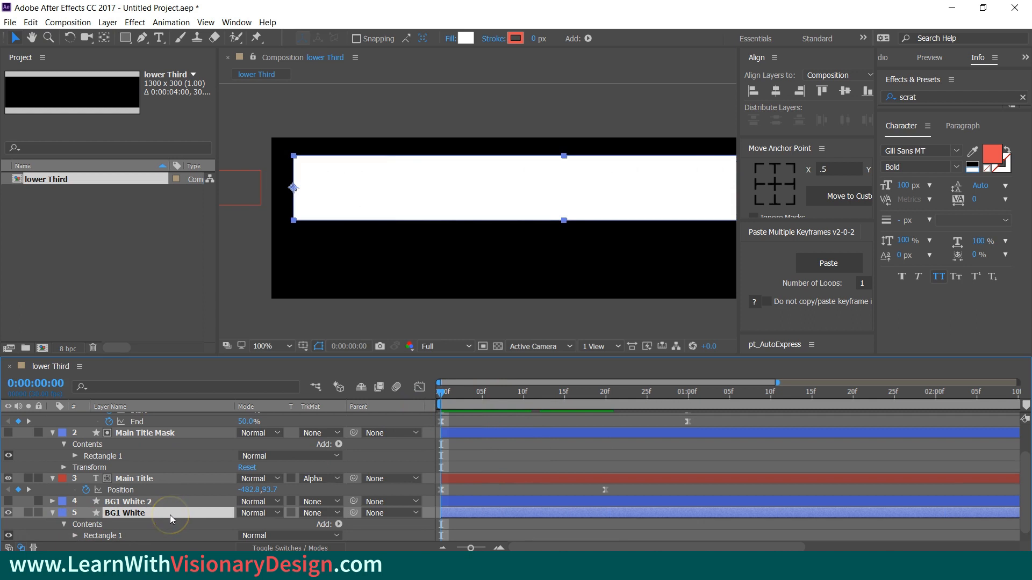
pyautogui.press('s')
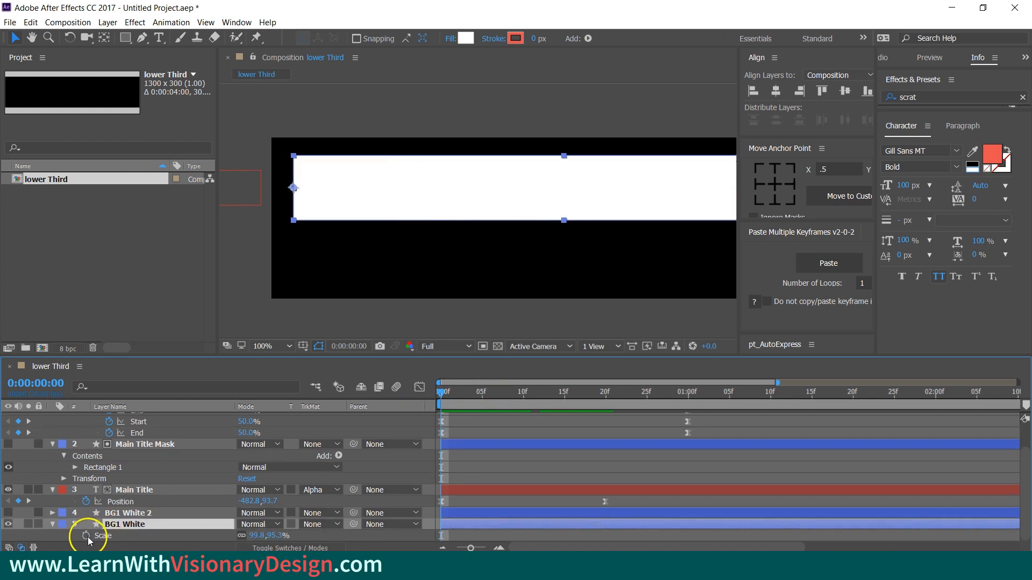
pyautogui.click(86, 536)
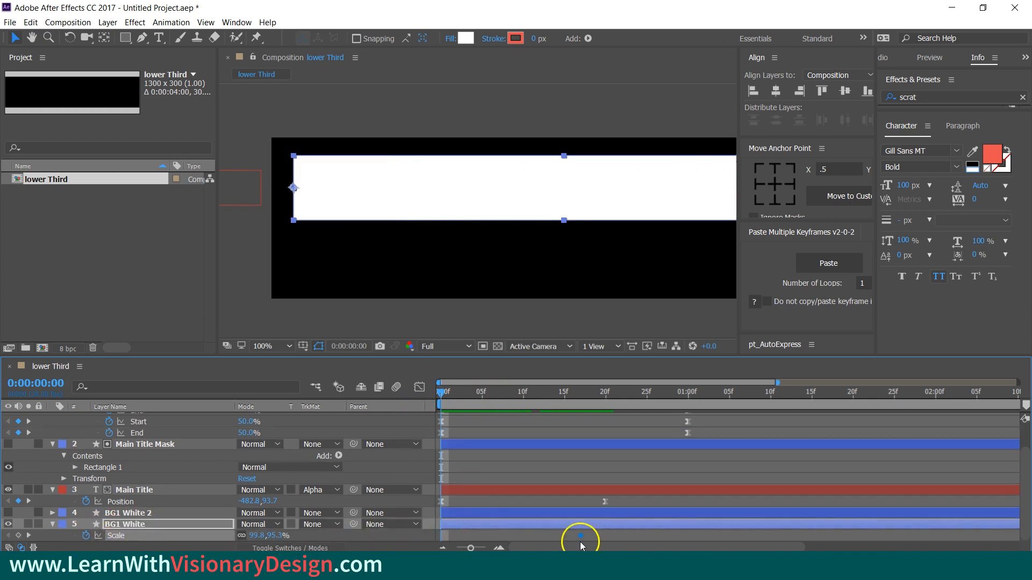
pyautogui.moveTo(587, 545)
pyautogui.mouseDown()
pyautogui.moveTo(625, 533)
pyautogui.moveTo(606, 541)
pyautogui.mouseUp()
# - Unlink BG1 White's Scale proportions and set the horizontal scale to 0% at 0:00:00:00
pyautogui.click(241, 535)
pyautogui.moveTo(254, 536); pyautogui.dragTo(207, 544)
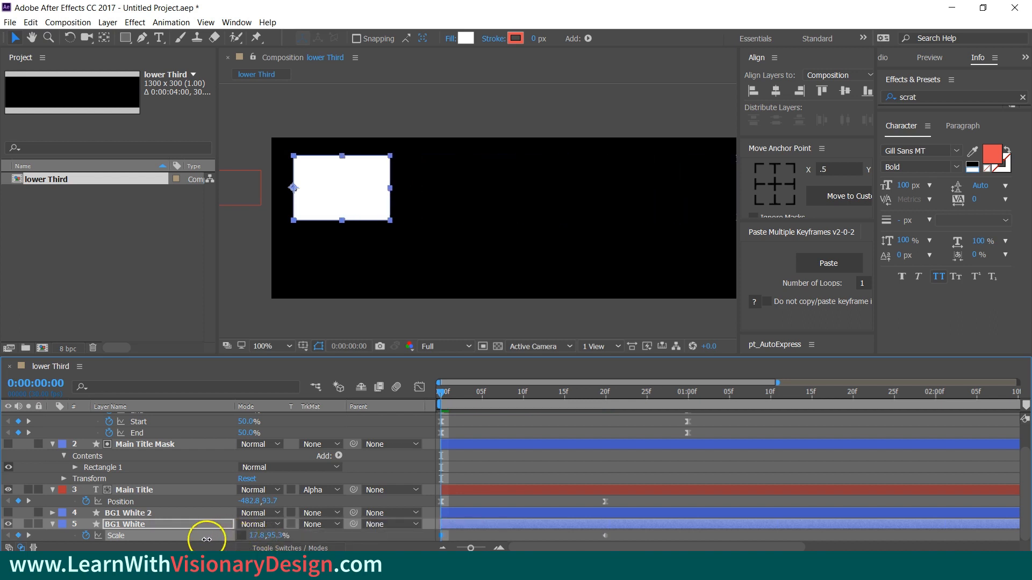
pyautogui.click(258, 536)
pyautogui.write('0')
pyautogui.press('Return')
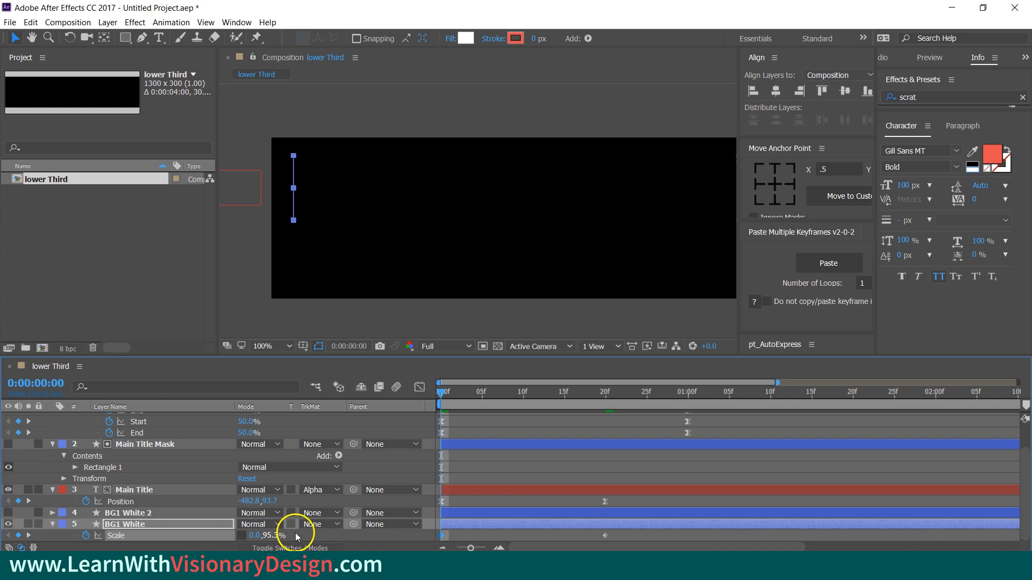
# - Check the white background's horizontal growth between 0:00:00:00 and 0:00:00:20 against the frame and title
pyautogui.click(508, 537)
pyautogui.moveTo(437, 393); pyautogui.dragTo(605, 391)
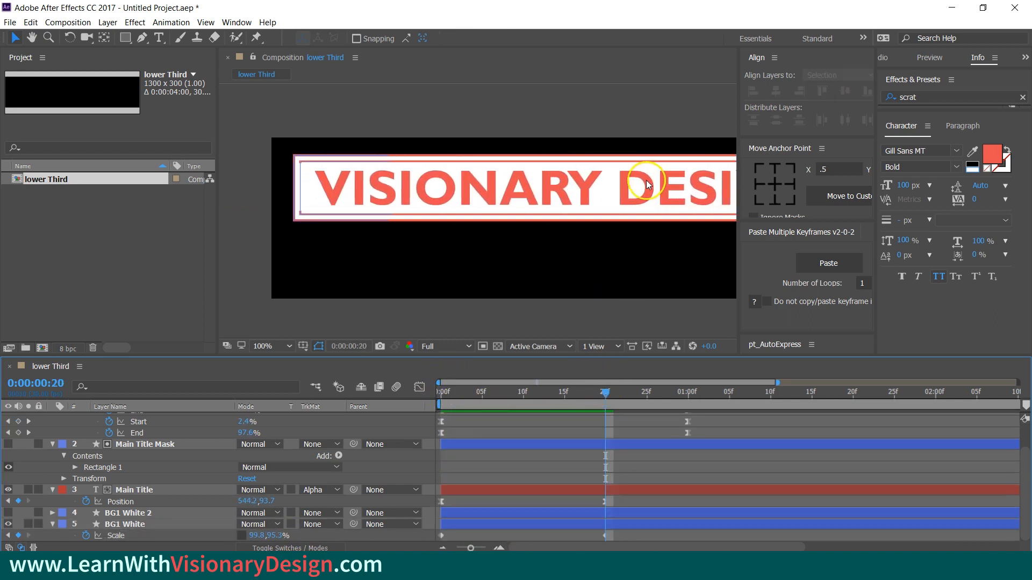
pyautogui.scroll(-1, 646, 185)
pyautogui.scroll(1, 614, 236)
pyautogui.press('space')
pyautogui.moveTo(610, 206); pyautogui.dragTo(524, 215)
pyautogui.scroll(-1, 524, 215)
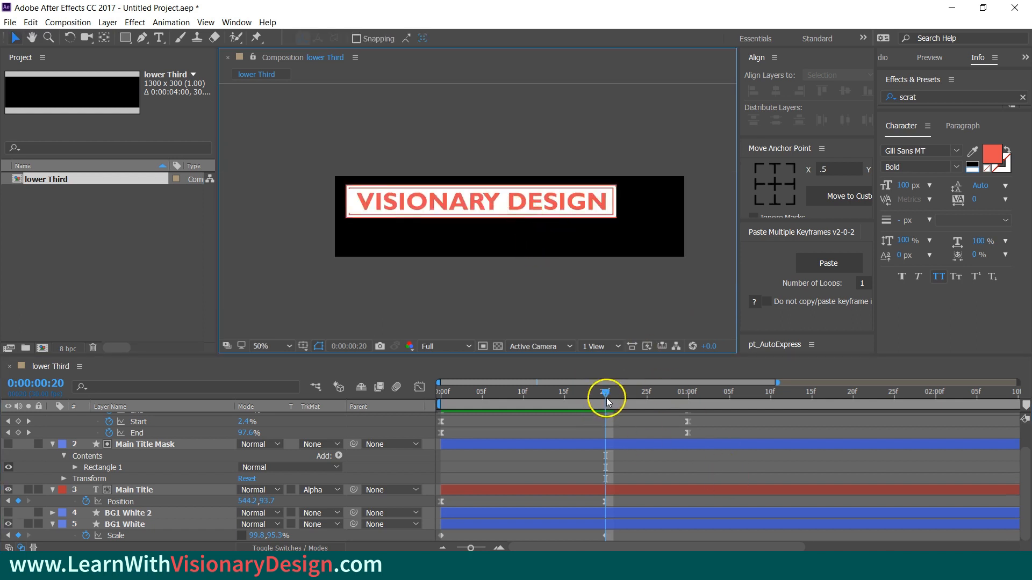
pyautogui.moveTo(606, 398)
pyautogui.mouseDown()
pyautogui.moveTo(432, 418)
pyautogui.moveTo(597, 405)
pyautogui.mouseUp()
# - Apply Easy Ease to both of BG1 White's Scale keyframes, reshape their curve in the Graph Editor, and preview the animation
pyautogui.click(584, 524)
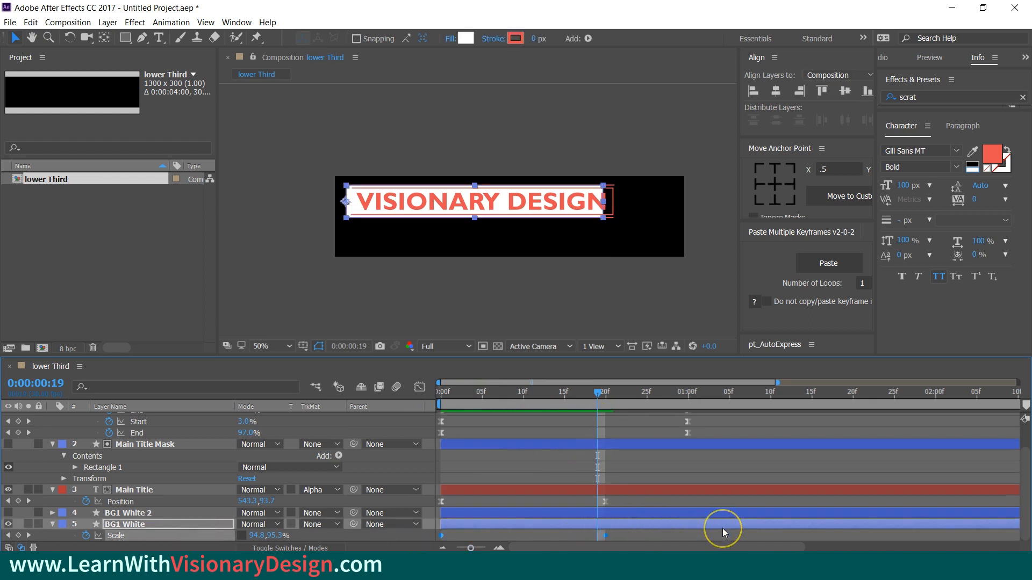
pyautogui.press('F9')
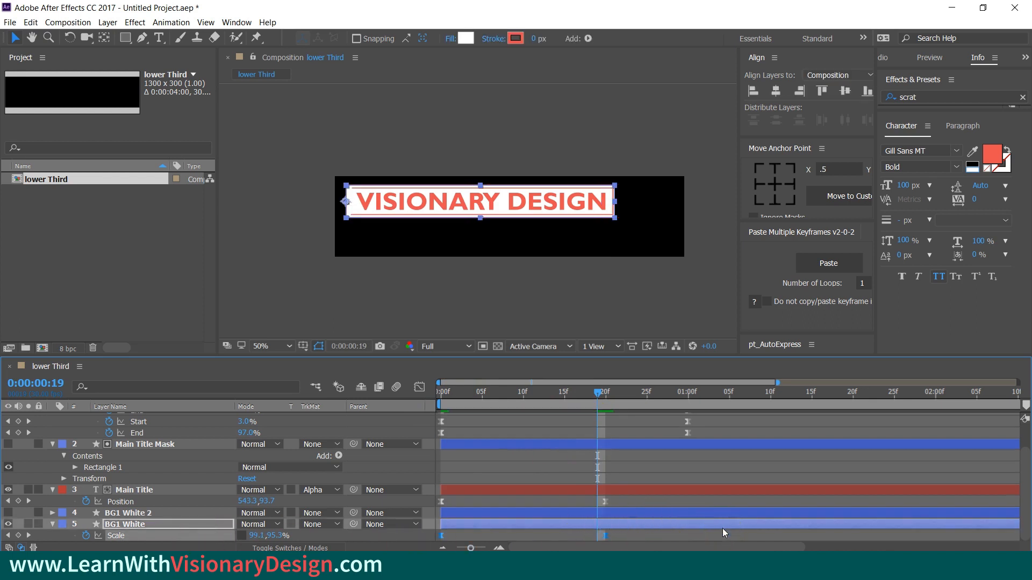
pyautogui.click(428, 386)
pyautogui.press('Home')
pyautogui.moveTo(468, 514); pyautogui.dragTo(578, 510)
pyautogui.click(420, 387)
pyautogui.click(632, 444)
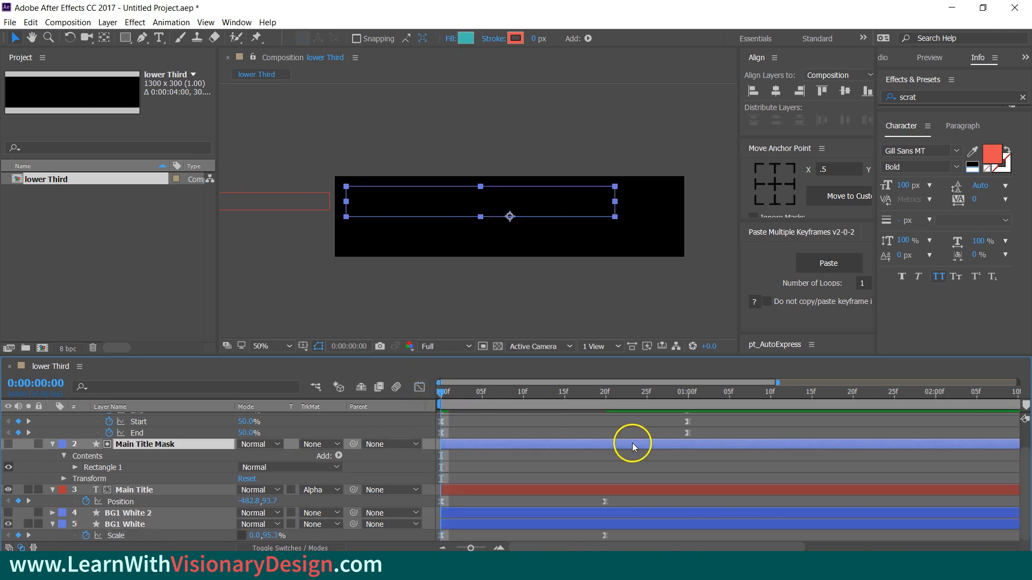
pyautogui.click(445, 410)
pyautogui.press('space')
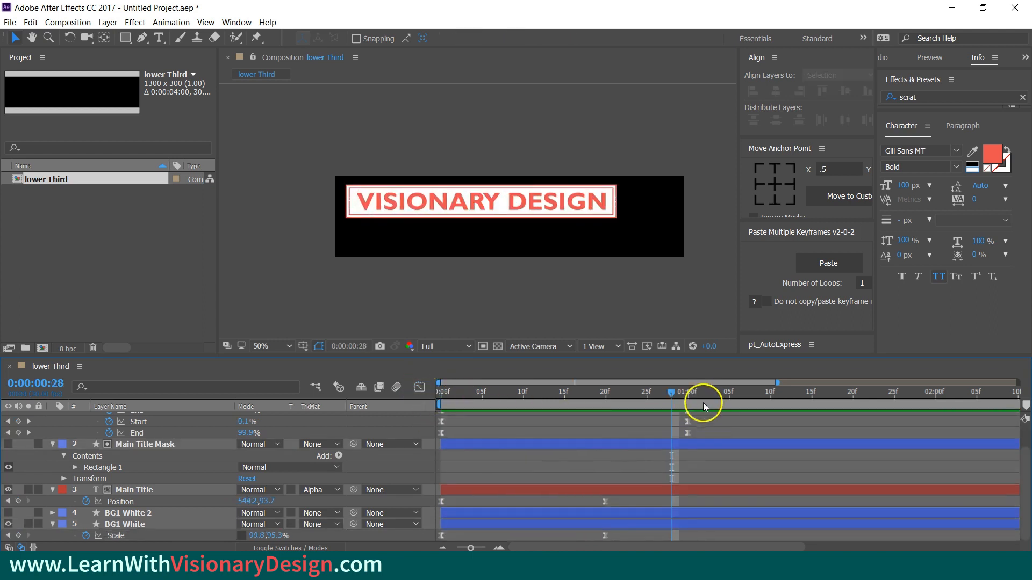
# - Make the hidden BG1 White 2 layer visible and rename it as BG2 Grey
pyautogui.click(143, 514)
pyautogui.click(8, 513)
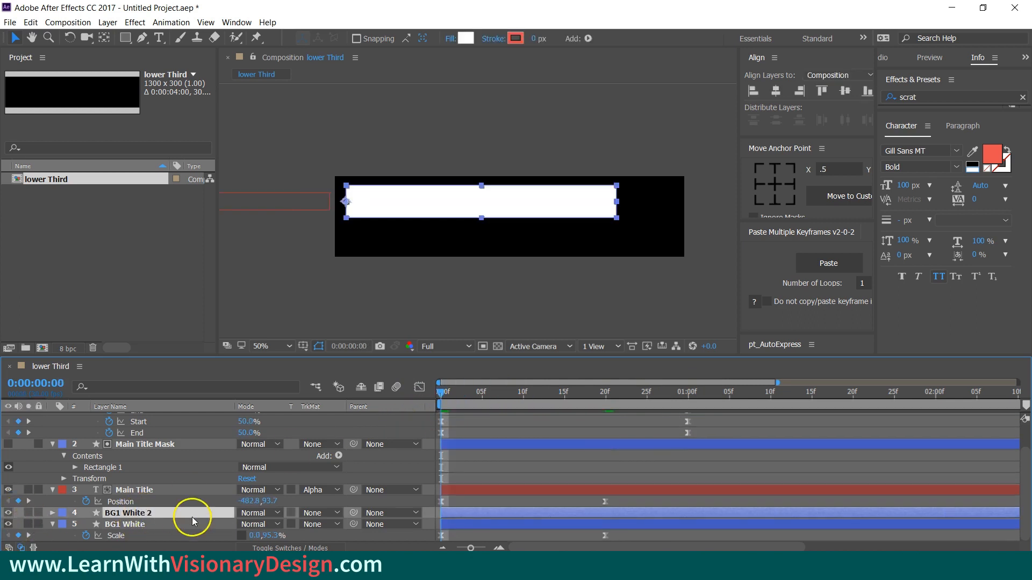
pyautogui.press('Return')
pyautogui.write('BG2 Grey')
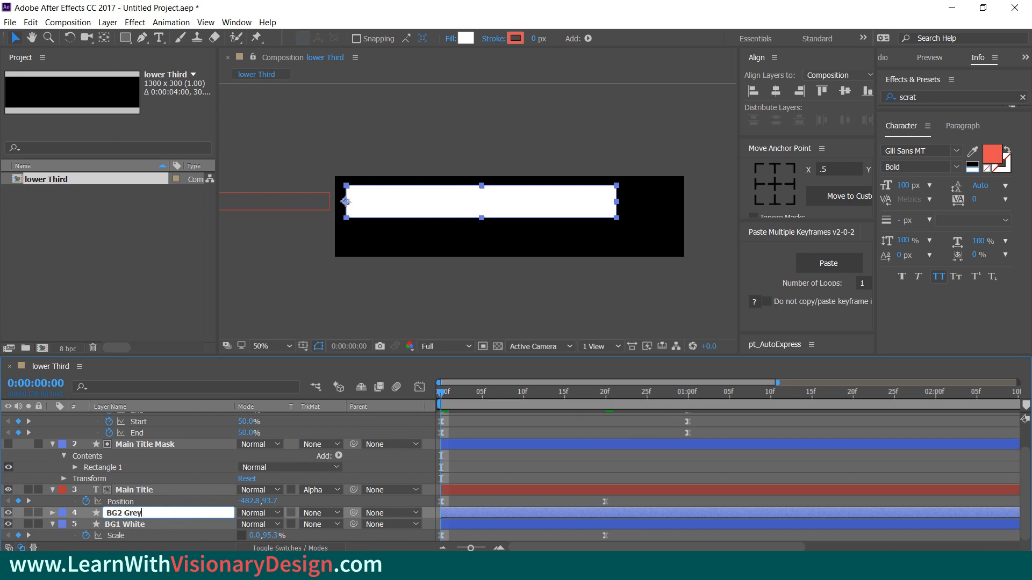
pyautogui.press('Return')
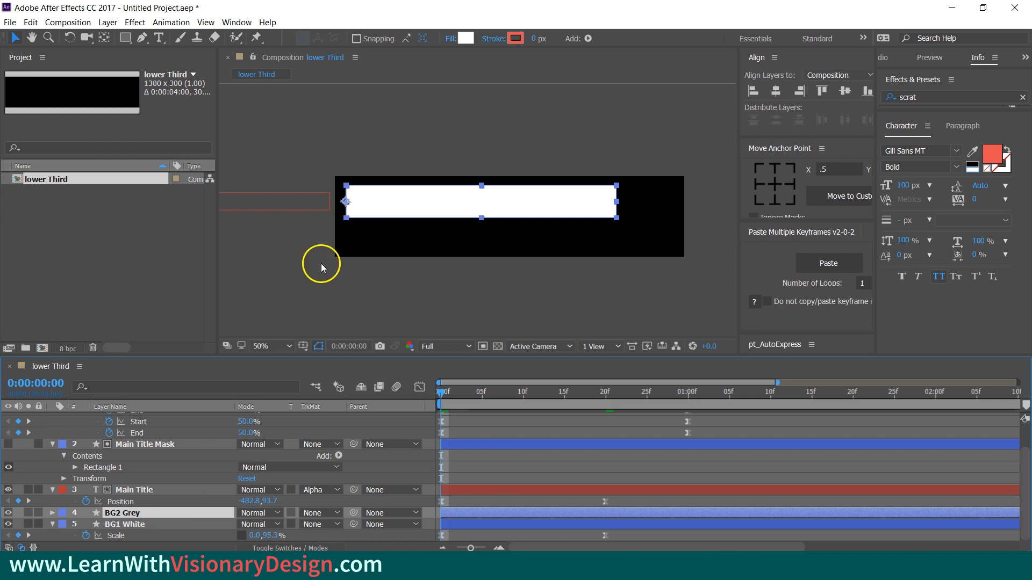
# - Change BG2 Grey's fill color to A1A1A1
pyautogui.click(465, 38)
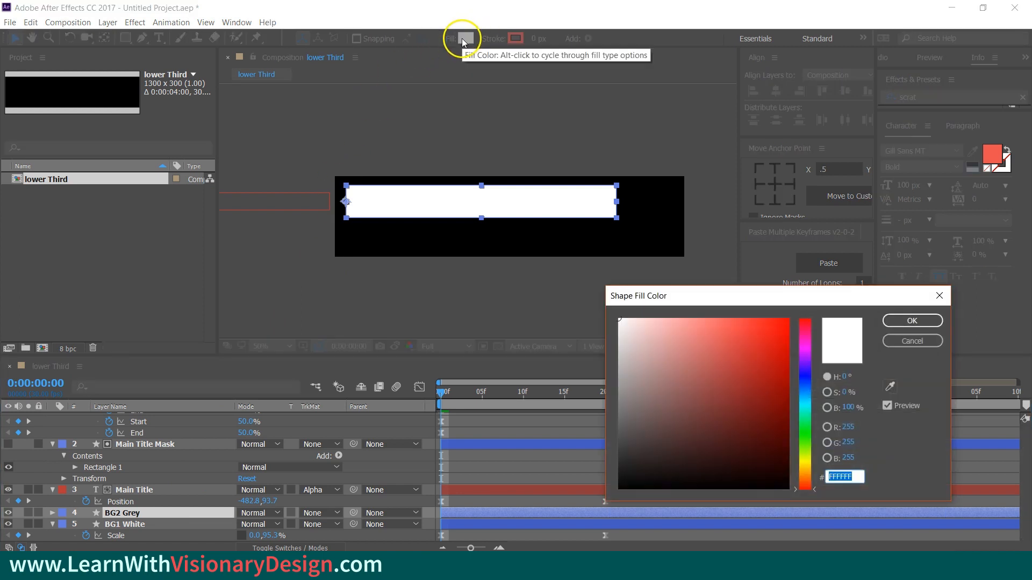
pyautogui.write('A1A1A')
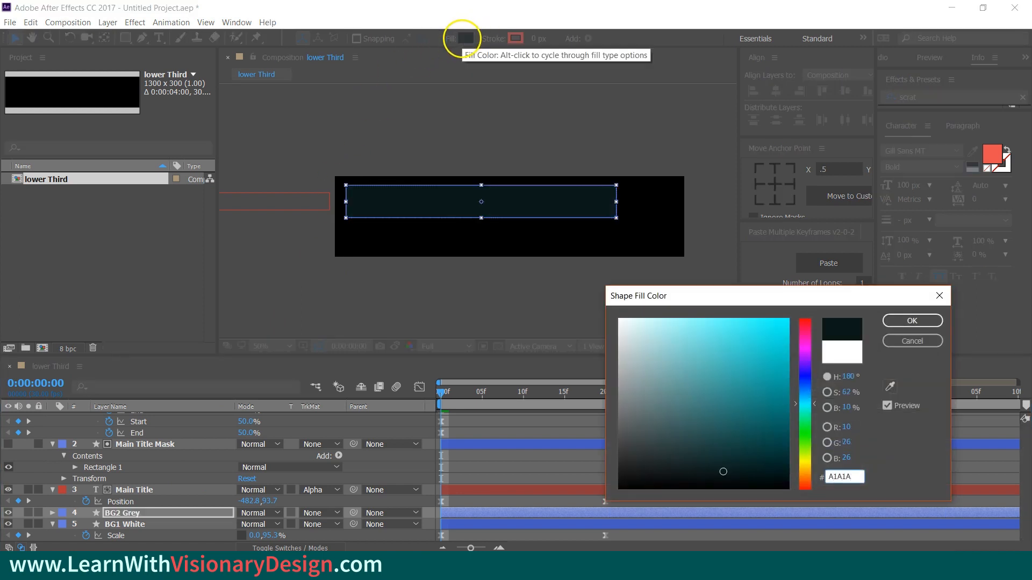
pyautogui.write('1')
pyautogui.press('Return')
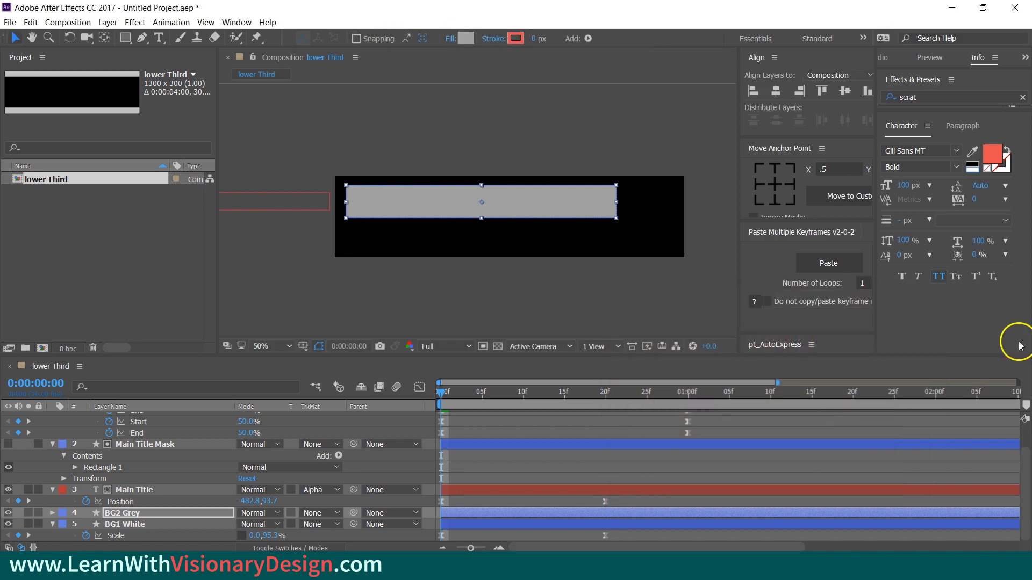
# - At 0:00:00:20, move BG2 Grey's anchor point to the middle of its right edge
pyautogui.click(270, 346)
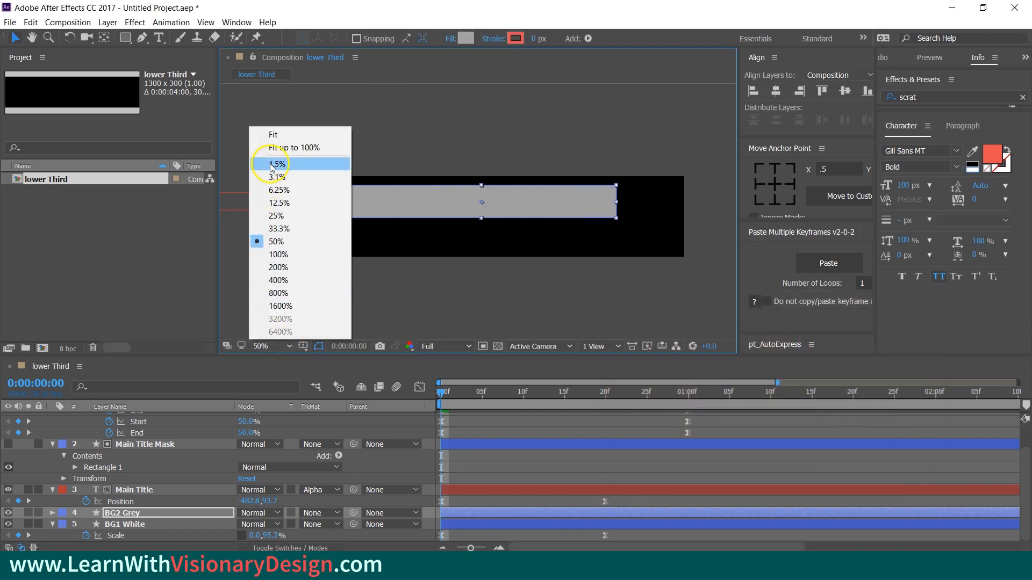
pyautogui.click(272, 147)
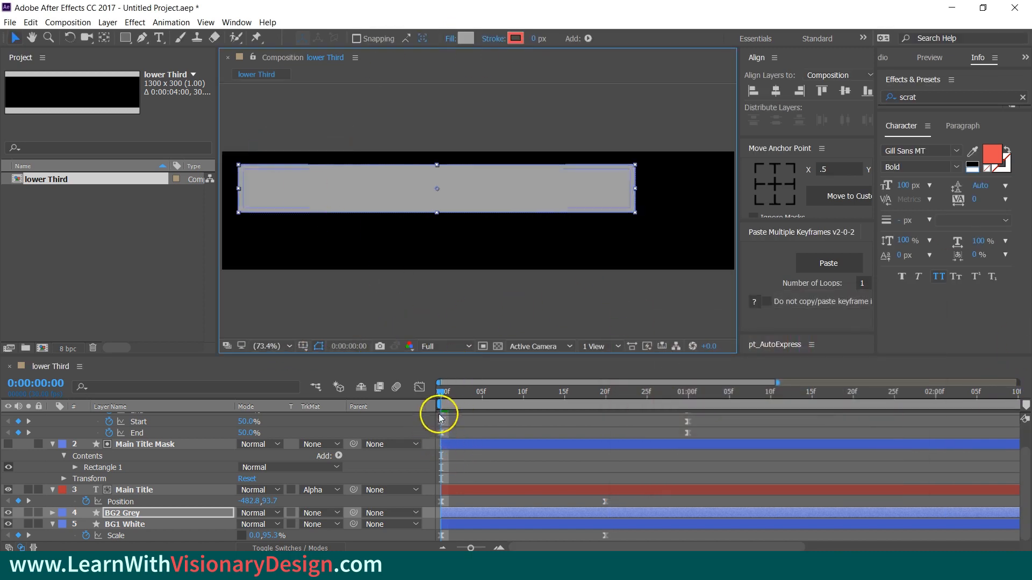
pyautogui.moveTo(441, 392); pyautogui.dragTo(607, 397)
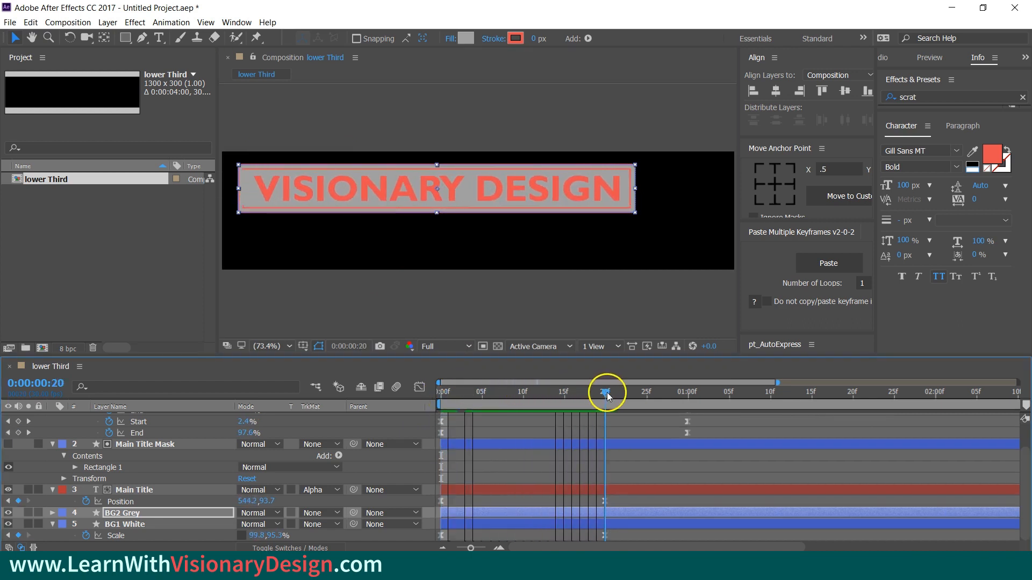
pyautogui.click(190, 514)
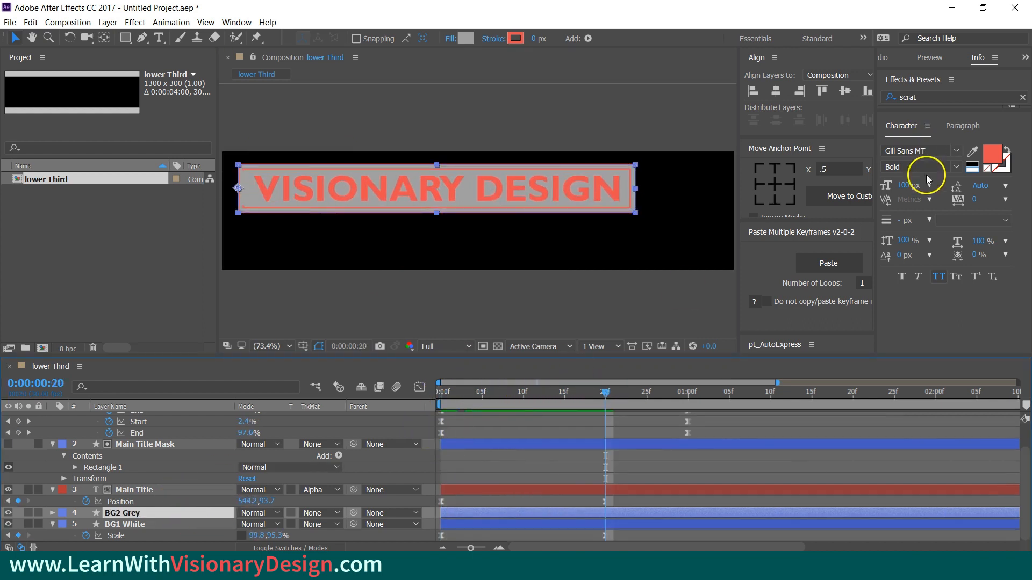
pyautogui.click(790, 185)
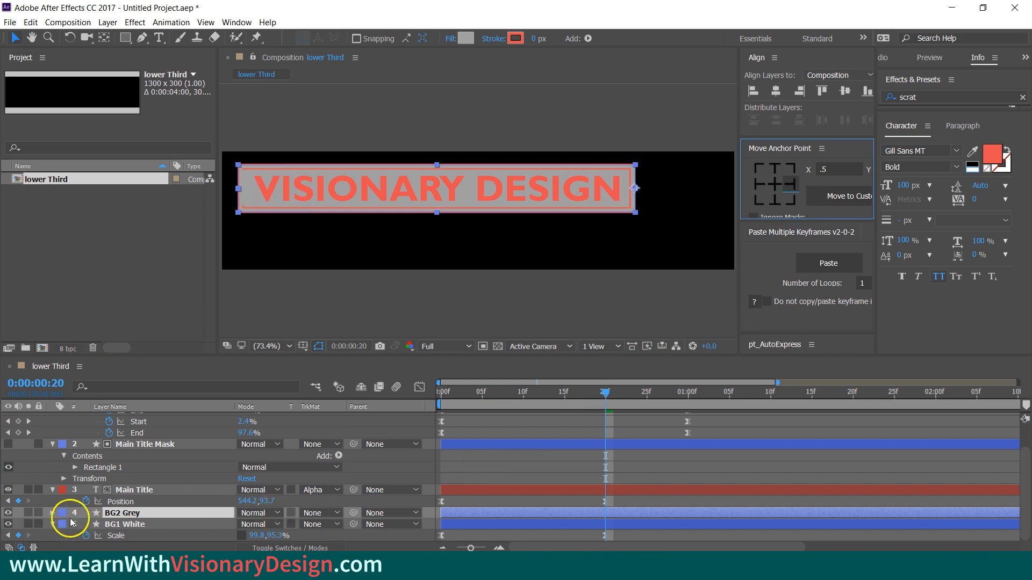
# - At 0:00:00:05, move the anchor point of BG2 Grey's Rectangle 1 group to the middle of the rectangle's left edge
pyautogui.click(52, 512)
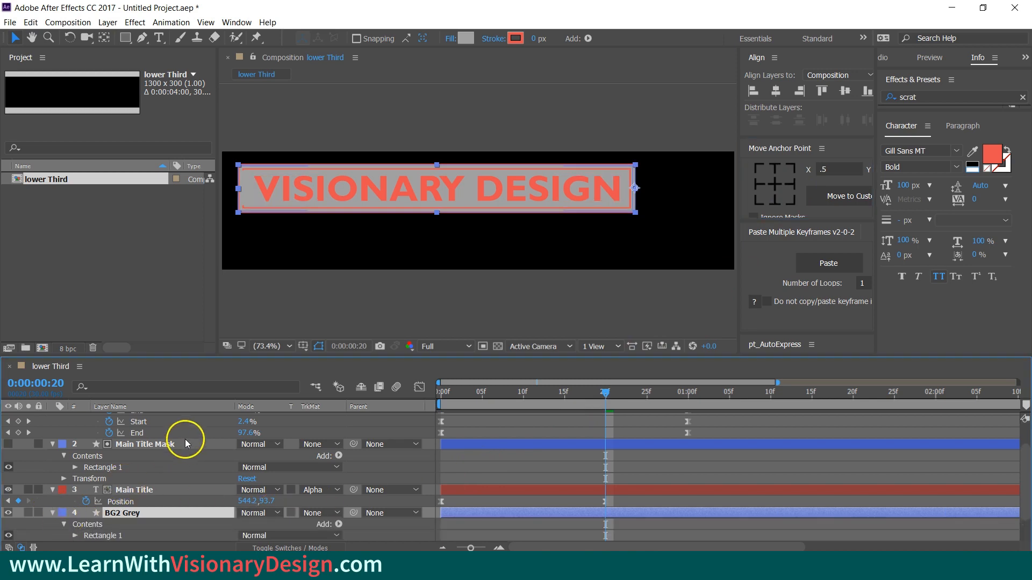
pyautogui.scroll(-1, 186, 444)
pyautogui.moveTo(604, 397); pyautogui.dragTo(483, 398)
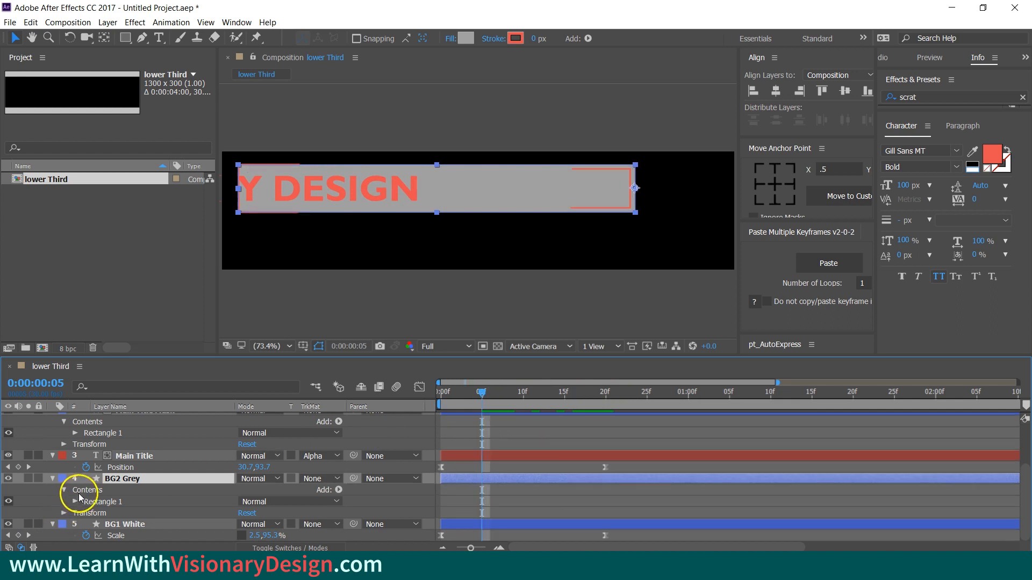
pyautogui.click(75, 501)
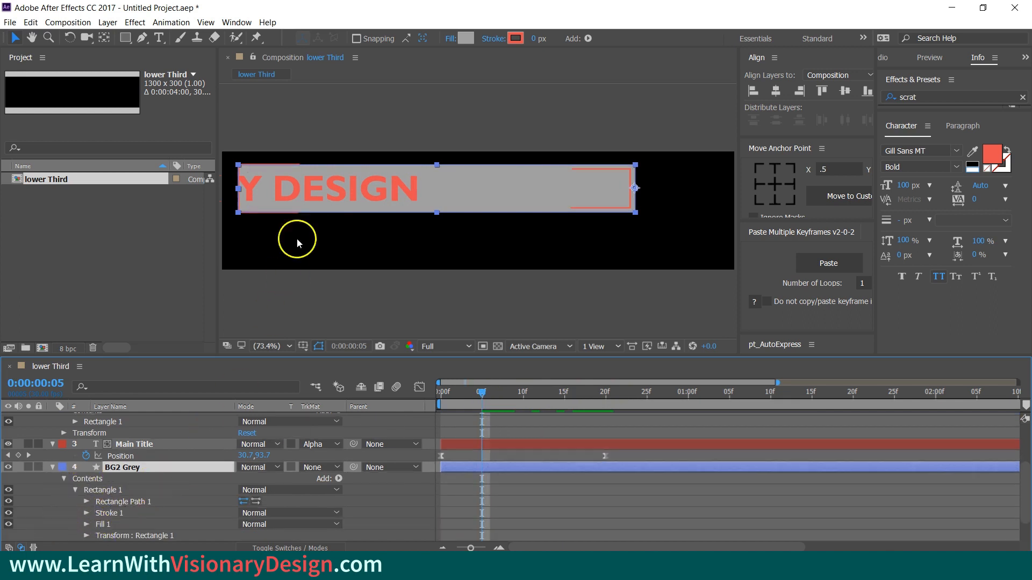
pyautogui.click(128, 492)
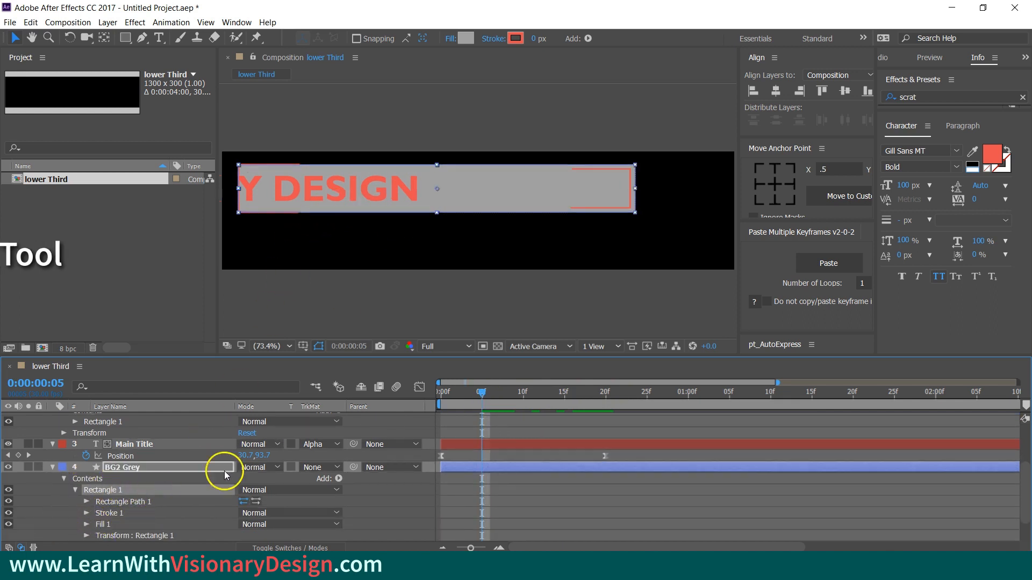
pyautogui.moveTo(617, 188); pyautogui.dragTo(585, 189)
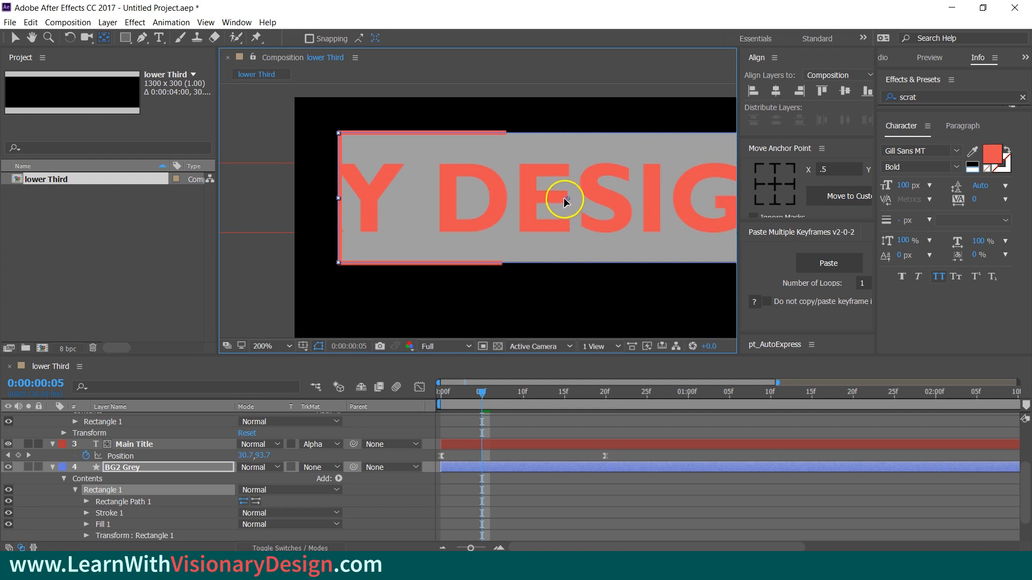
# - Keyframe the Scale of BG2 Grey's Rectangle 1 transform at 100% and place that keyframe at 0:00:00:26
pyautogui.scroll(-2, 94, 511)
pyautogui.click(86, 502)
pyautogui.scroll(-2, 99, 535)
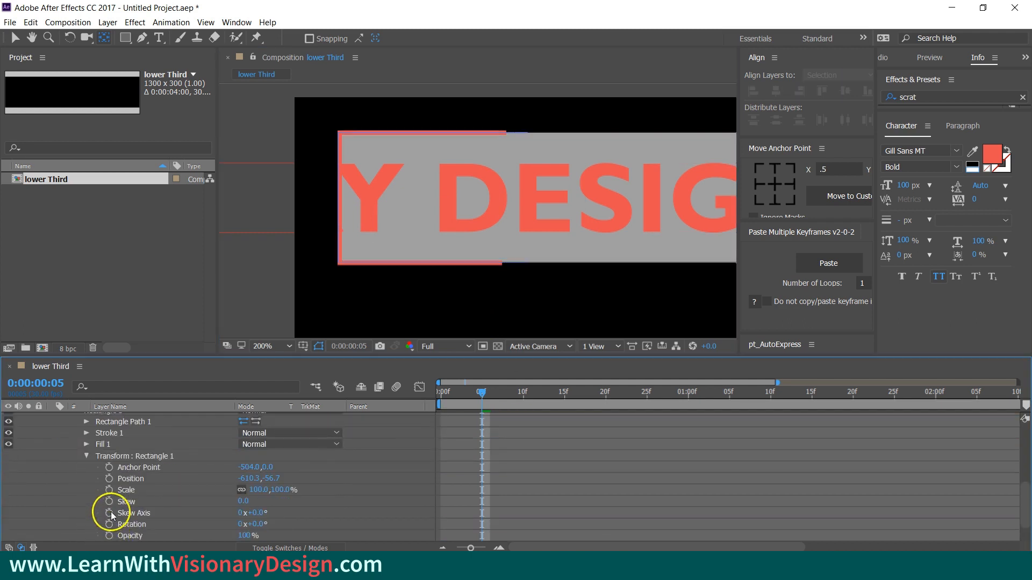
pyautogui.click(108, 491)
pyautogui.scroll(3, 202, 488)
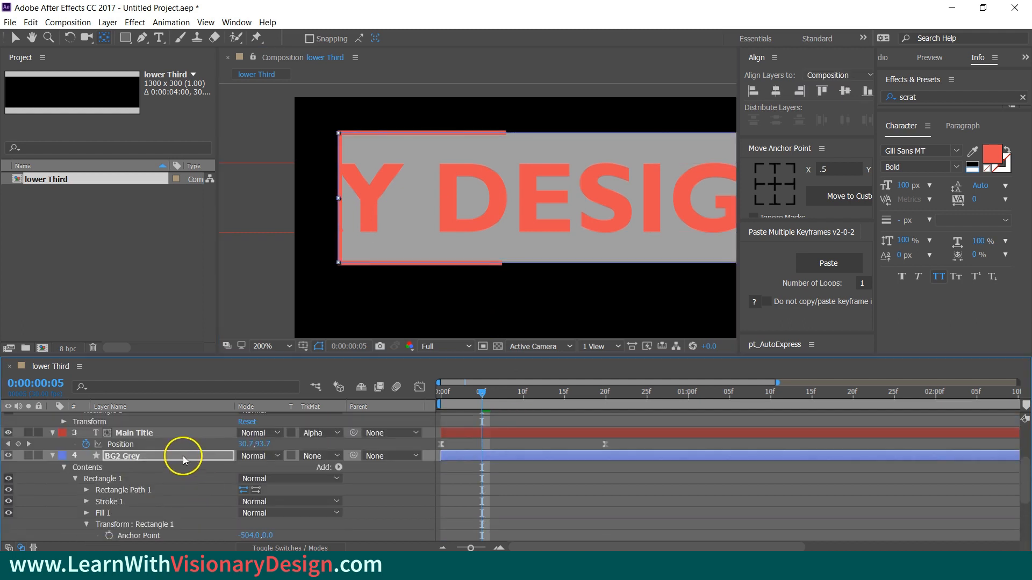
pyautogui.press('u')
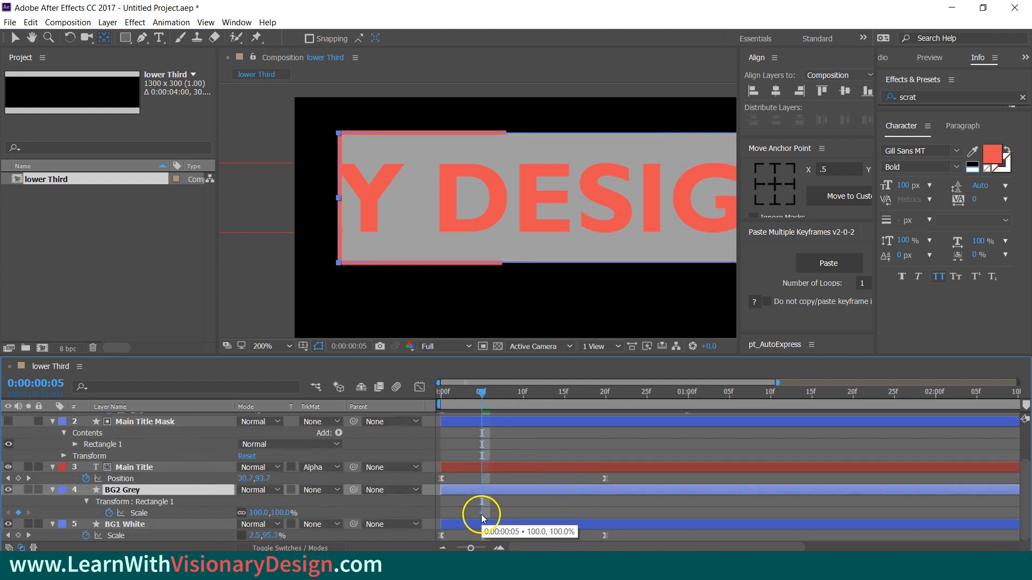
pyautogui.moveTo(481, 514); pyautogui.dragTo(656, 539)
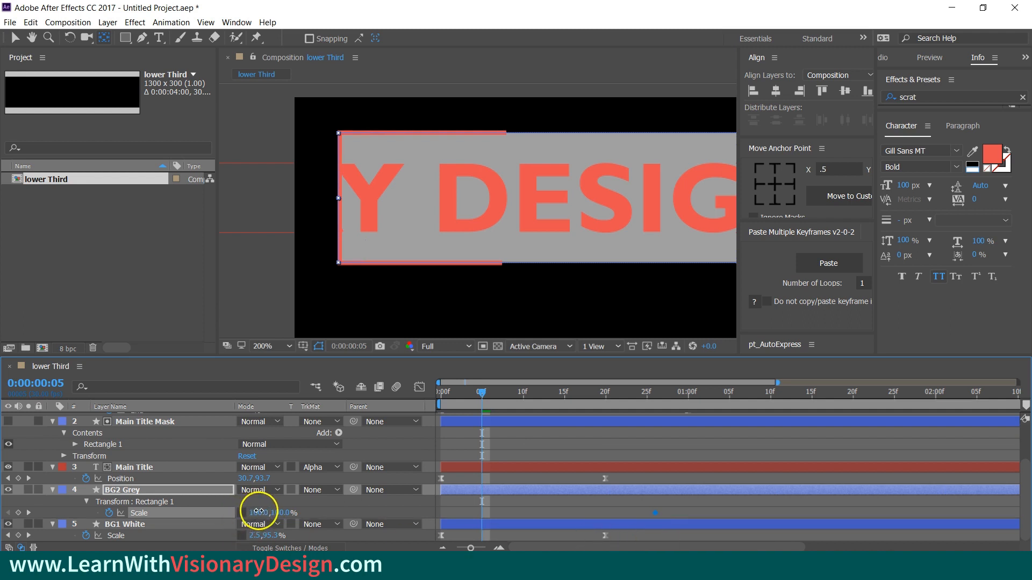
# - At 0:00:00:05, set the Rectangle 1 group's horizontal Scale to 0%, keeping the height at 100%
pyautogui.click(258, 512)
pyautogui.write('0')
pyautogui.press('Return')
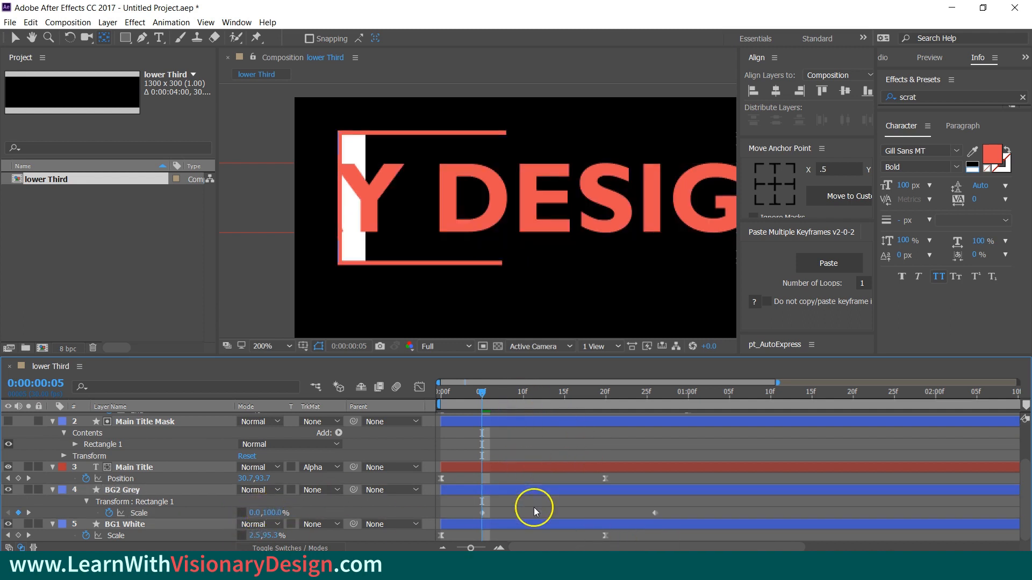
# - At 0:00:00:26, add keyframes for BG2 Grey's layer Position and Scale and reveal all of its animated properties
pyautogui.moveTo(482, 392); pyautogui.dragTo(656, 406)
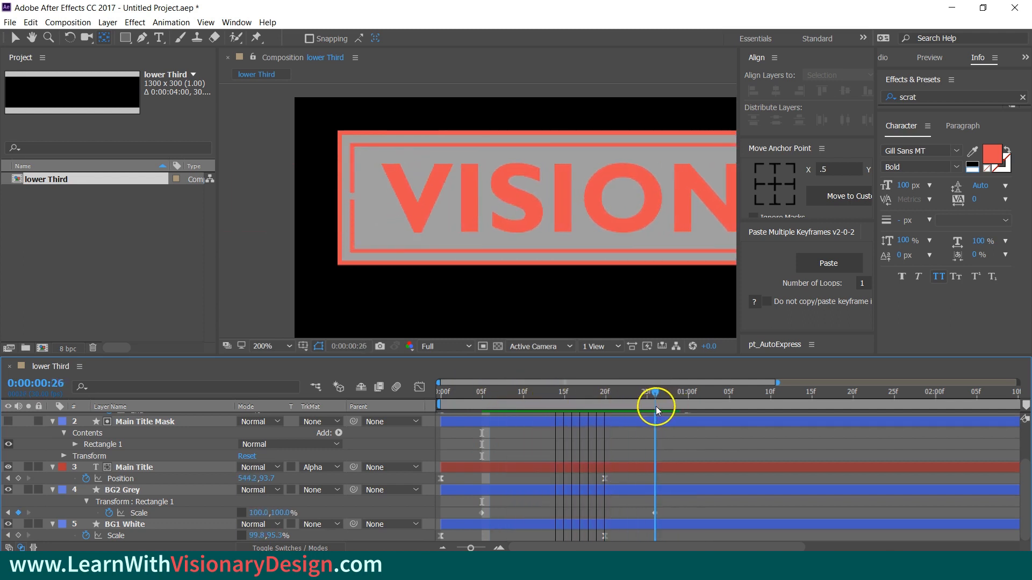
pyautogui.scroll(-1, 624, 209)
pyautogui.press('space')
pyautogui.moveTo(636, 211); pyautogui.dragTo(348, 233)
pyautogui.press('y')
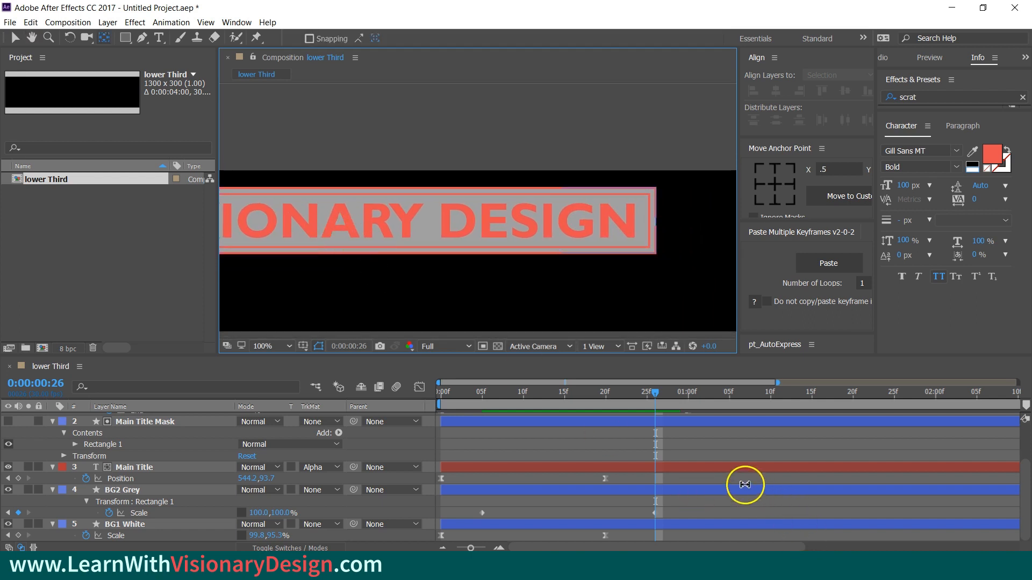
pyautogui.click(133, 490)
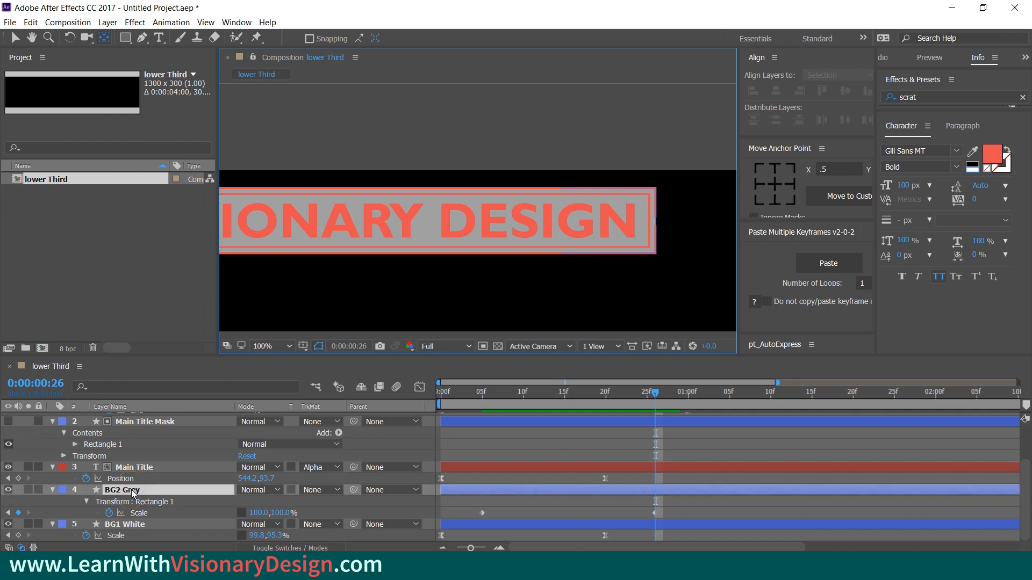
pyautogui.press('p')
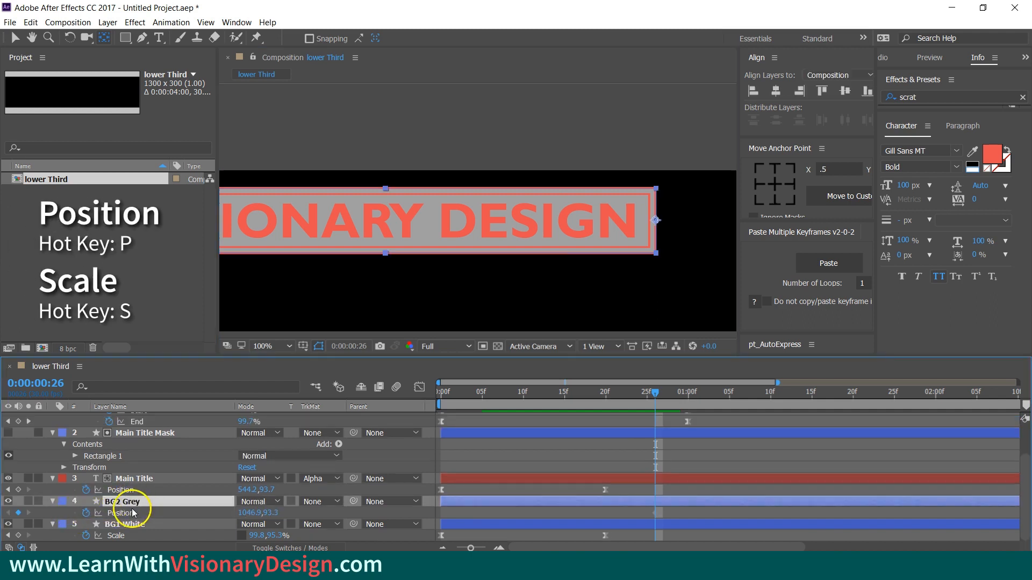
pyautogui.press('s')
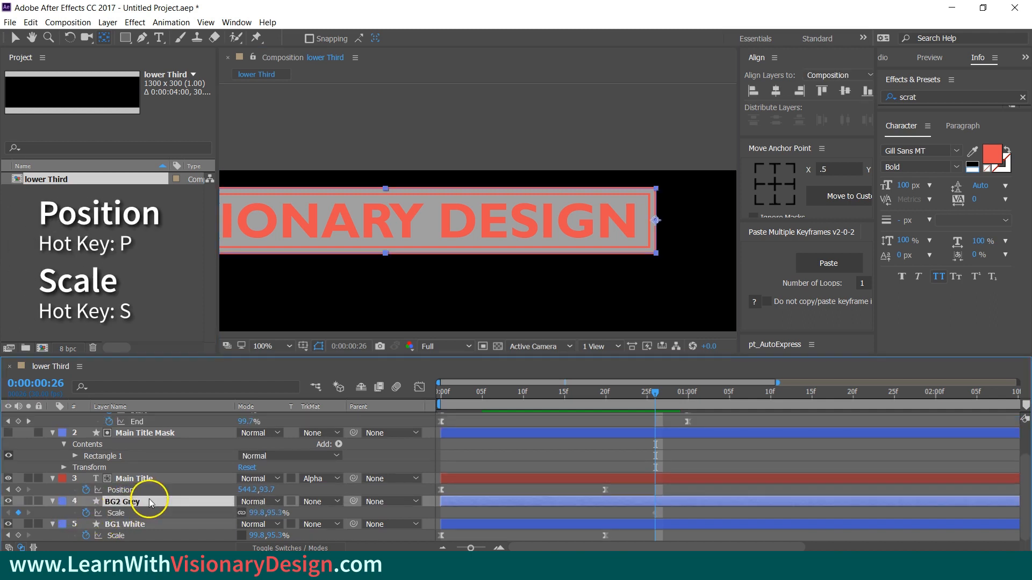
pyautogui.press('u')
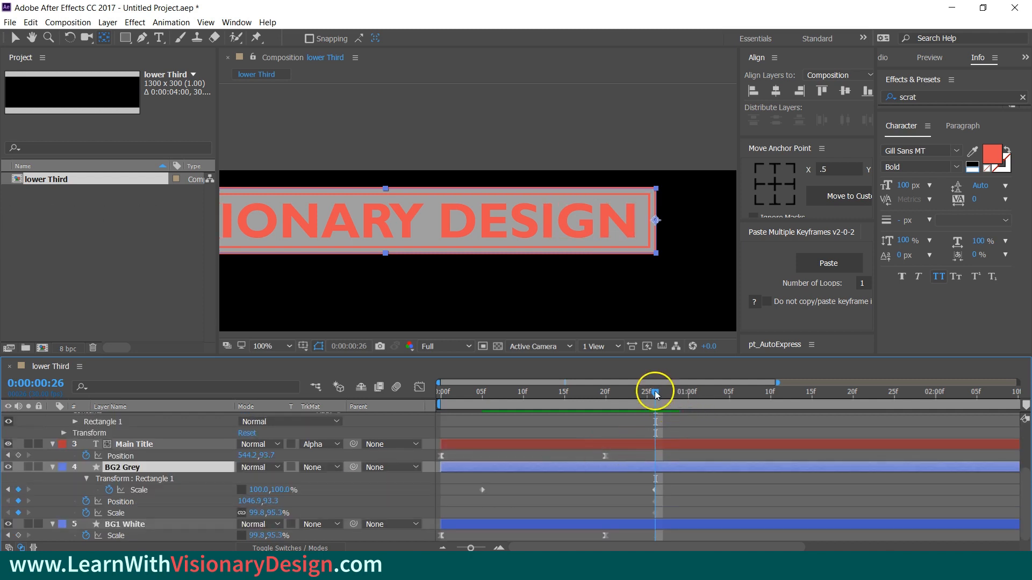
# - At 0:00:01:02, shrink BG2 Grey's layer Scale width to 13.8% and set its horizontal Position to 1201.9, just right of the frame
pyautogui.moveTo(654, 393); pyautogui.dragTo(703, 396)
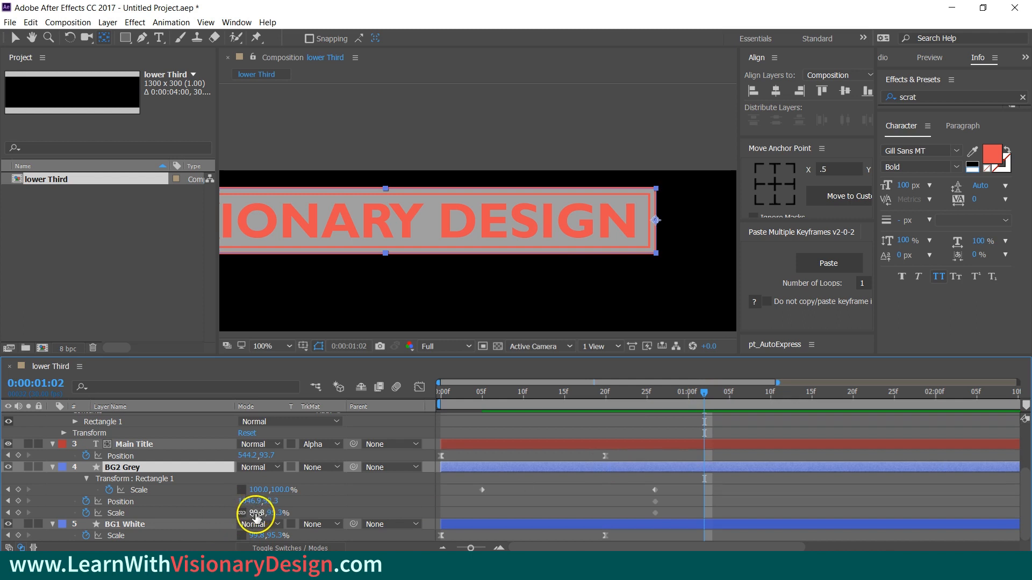
pyautogui.moveTo(256, 513); pyautogui.dragTo(340, 486)
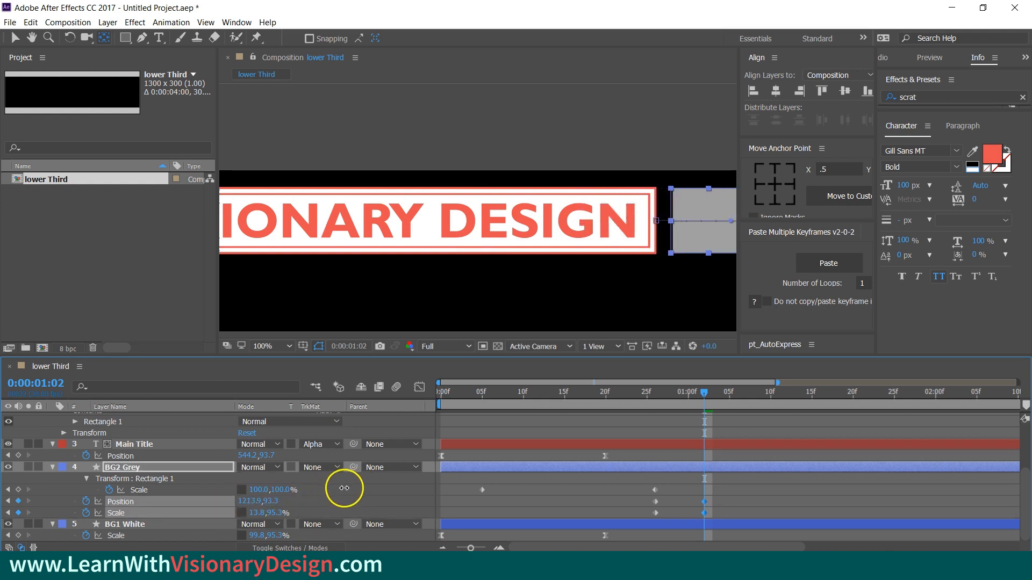
pyautogui.press('h')
pyautogui.moveTo(633, 253); pyautogui.dragTo(538, 216)
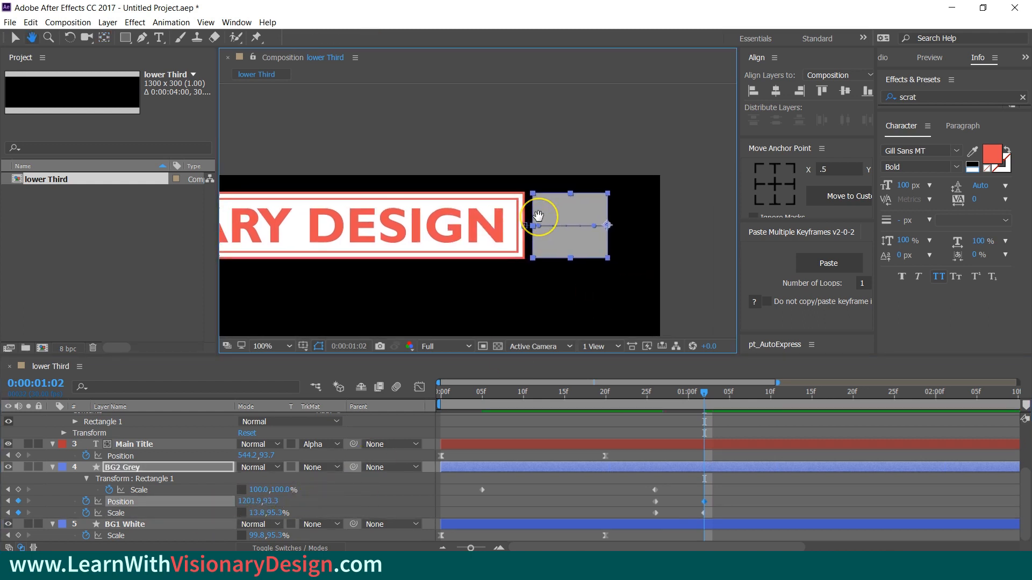
pyautogui.click(732, 511)
# - Scrub back to 0:00:00:00 to review the animation and fit the composition in the viewer up to 100%
pyautogui.moveTo(705, 391); pyautogui.dragTo(433, 428)
pyautogui.scroll(-2, 434, 264)
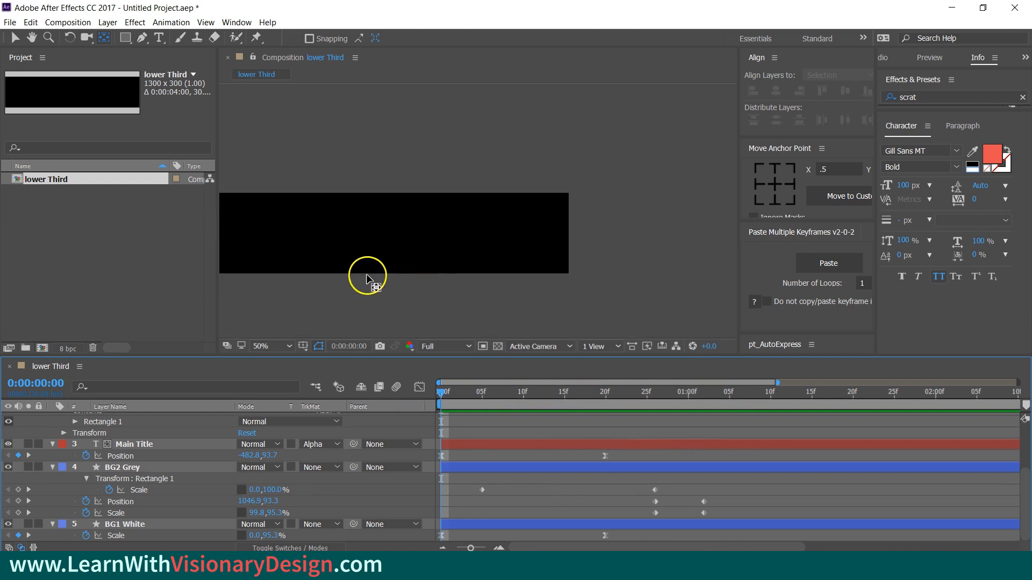
pyautogui.moveTo(368, 276); pyautogui.dragTo(493, 286)
pyautogui.click(261, 346)
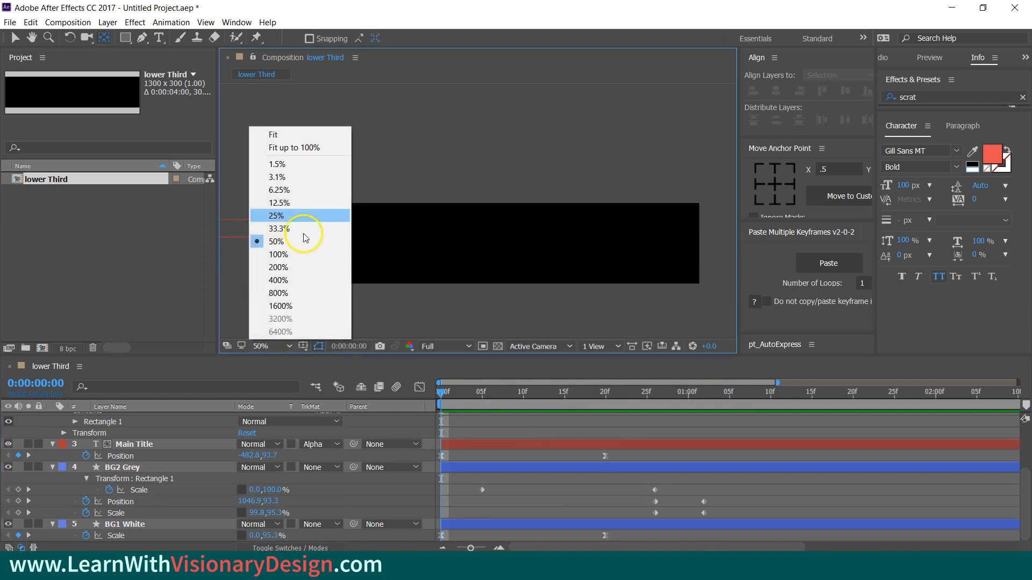
pyautogui.click(290, 145)
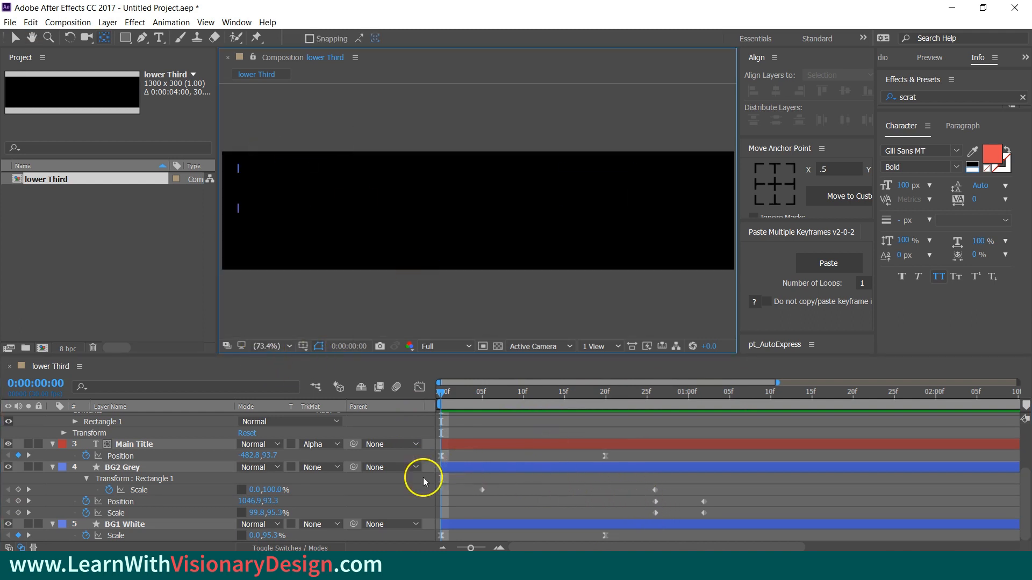
# - Duplicate the BG2 Grey layer and rename the copy as BG3 Blue
pyautogui.click(166, 468)
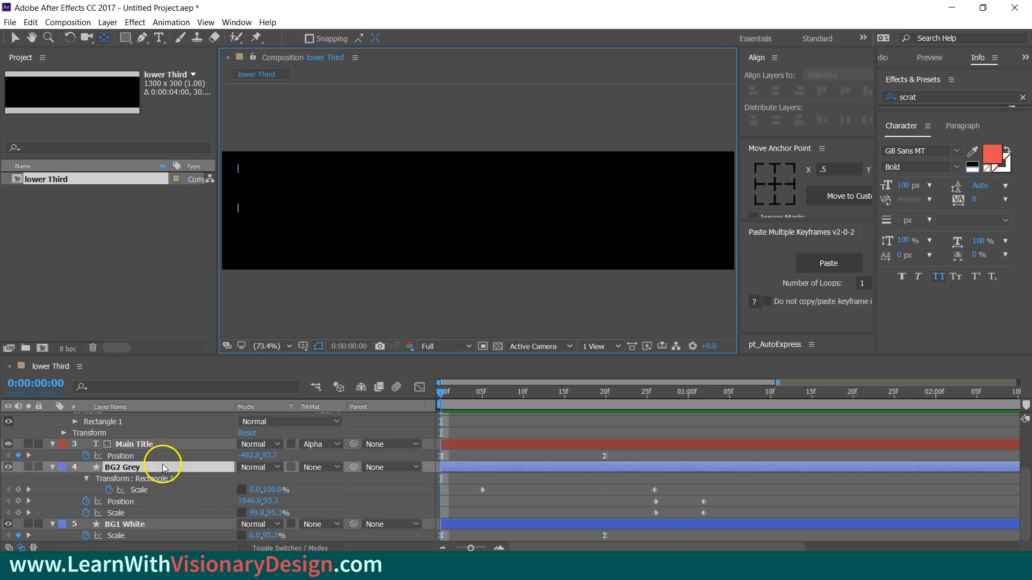
pyautogui.hotkey('ctrl', 'd')
pyautogui.press('Return')
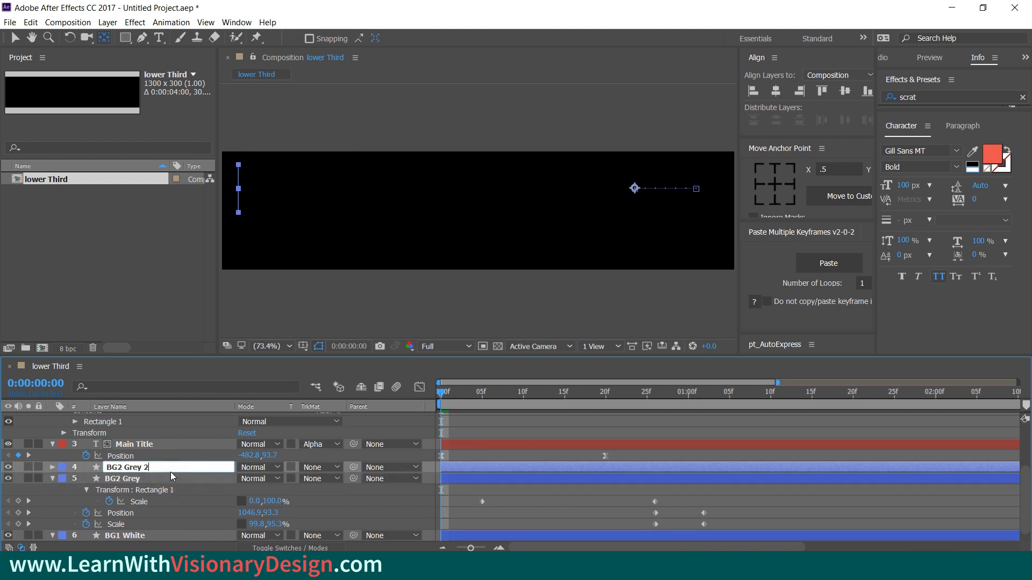
pyautogui.press('BackSpace')
pyautogui.press('BackSpace')
pyautogui.press('BackSpace')
pyautogui.press('BackSpace')
pyautogui.press('BackSpace')
pyautogui.press('BackSpace')
pyautogui.press('BackSpace')
pyautogui.write('3')
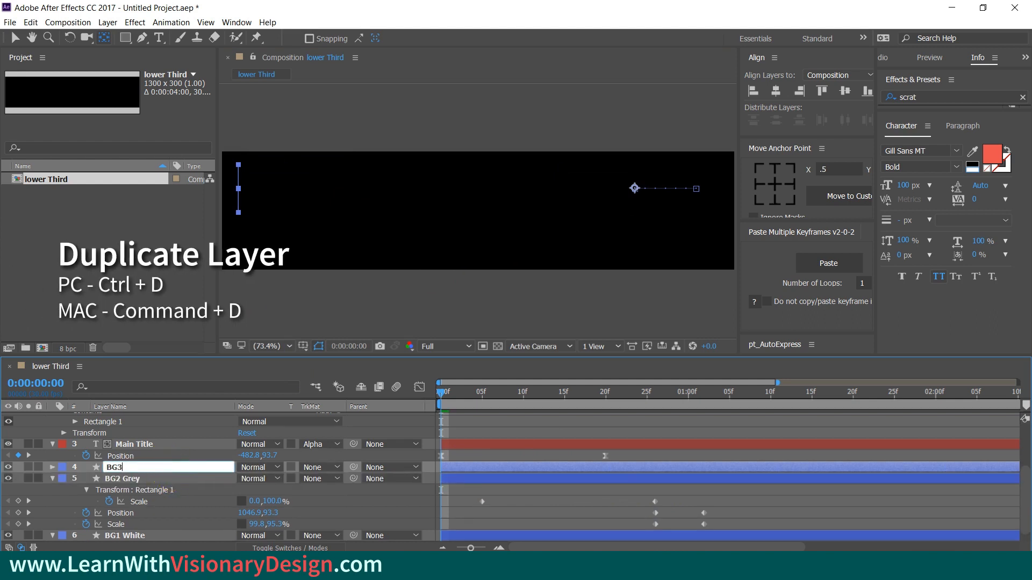
pyautogui.write(' blue')
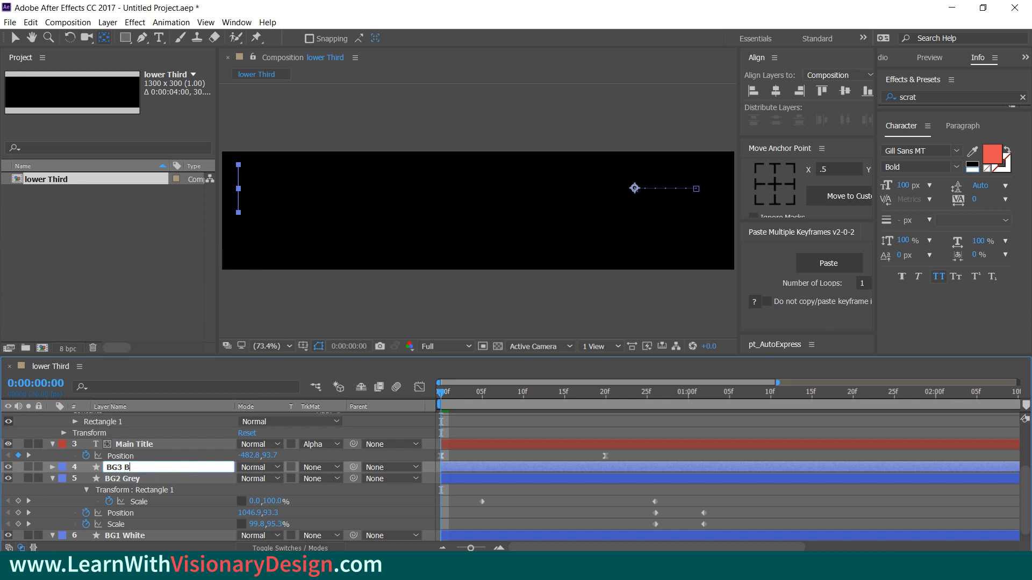
pyautogui.press('Return')
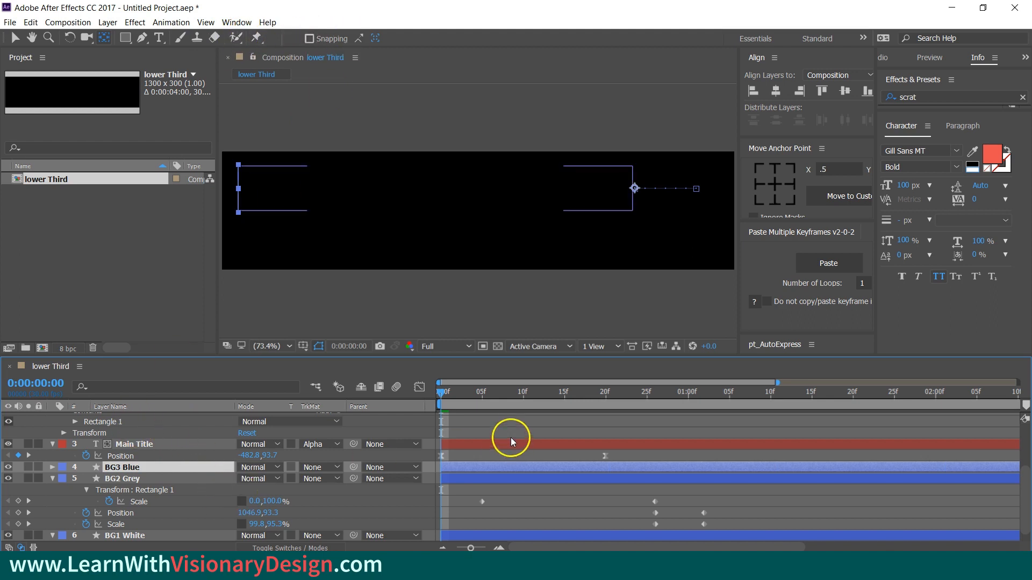
# - Change BG3 Blue's fill color to 40BCB2
pyautogui.press('v')
pyautogui.click(467, 38)
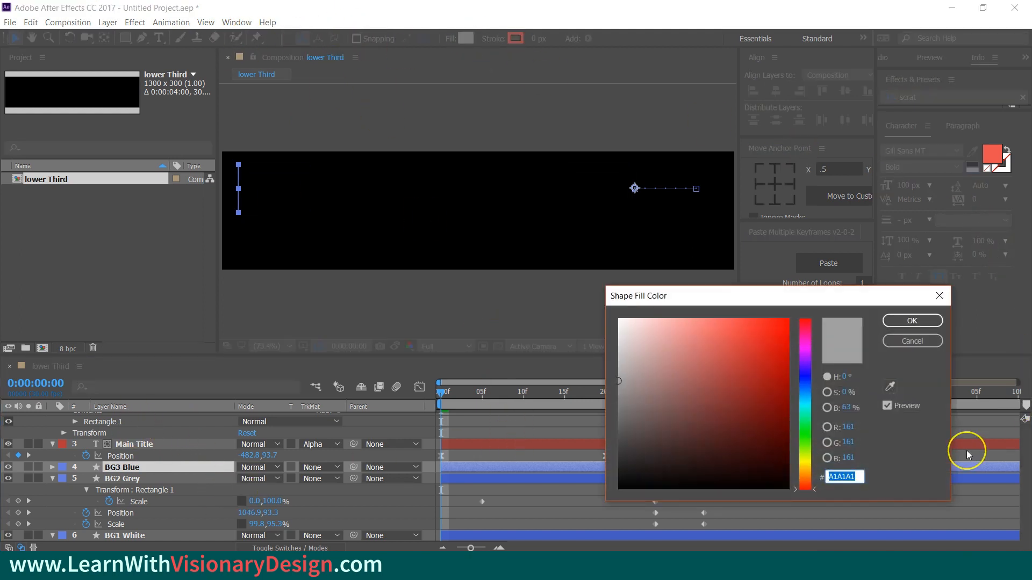
pyautogui.write('40BCB')
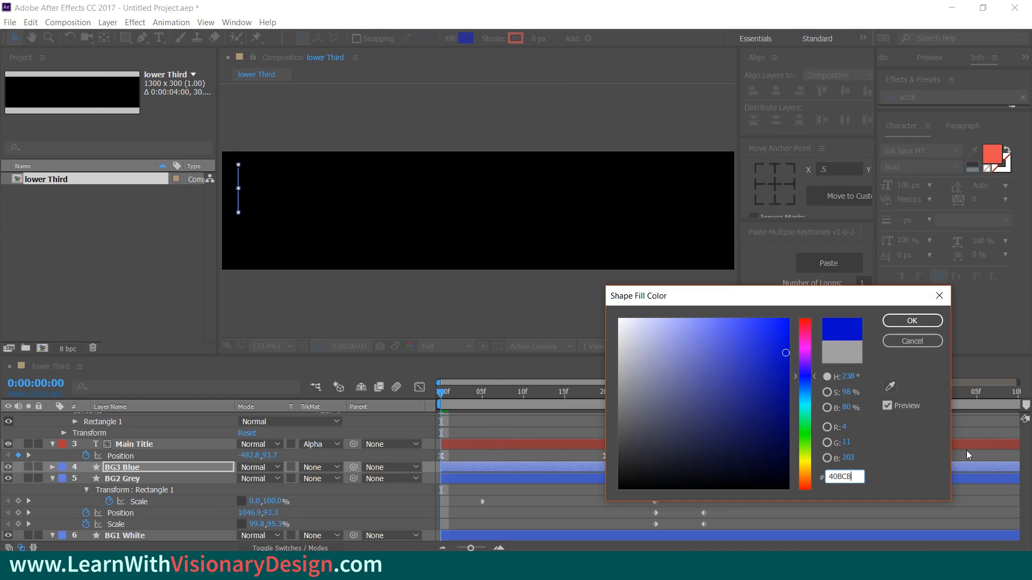
pyautogui.press('BackSpace')
pyautogui.write('2')
pyautogui.press('BackSpace')
pyautogui.write('B2')
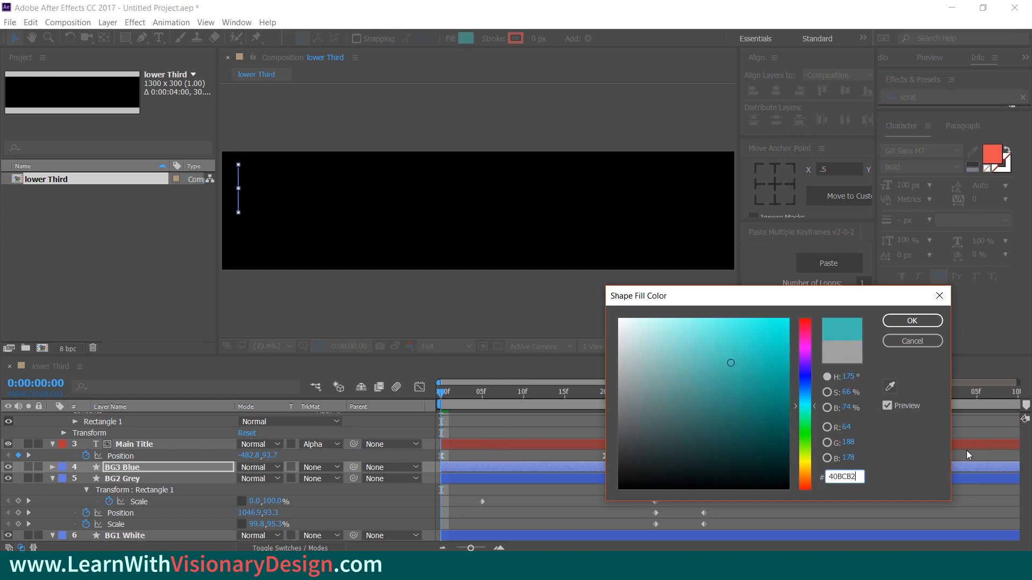
pyautogui.press('Return')
pyautogui.click(492, 534)
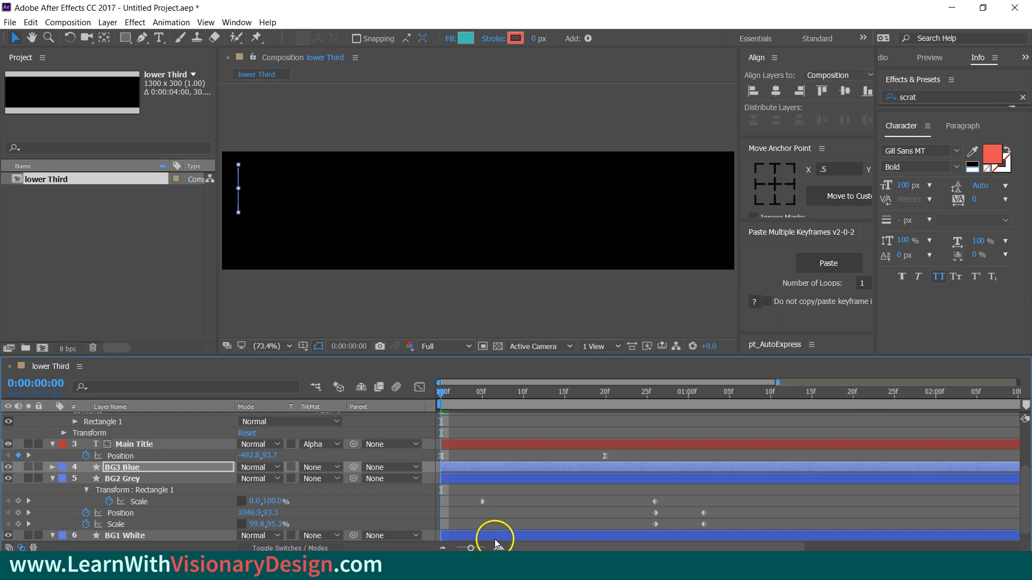
# - Shift all of BG3 Blue's keyframes so the first one falls at 0:00:00:09, and scrub to 0:00:01:06 to check the motion
pyautogui.click(188, 469)
pyautogui.press('u')
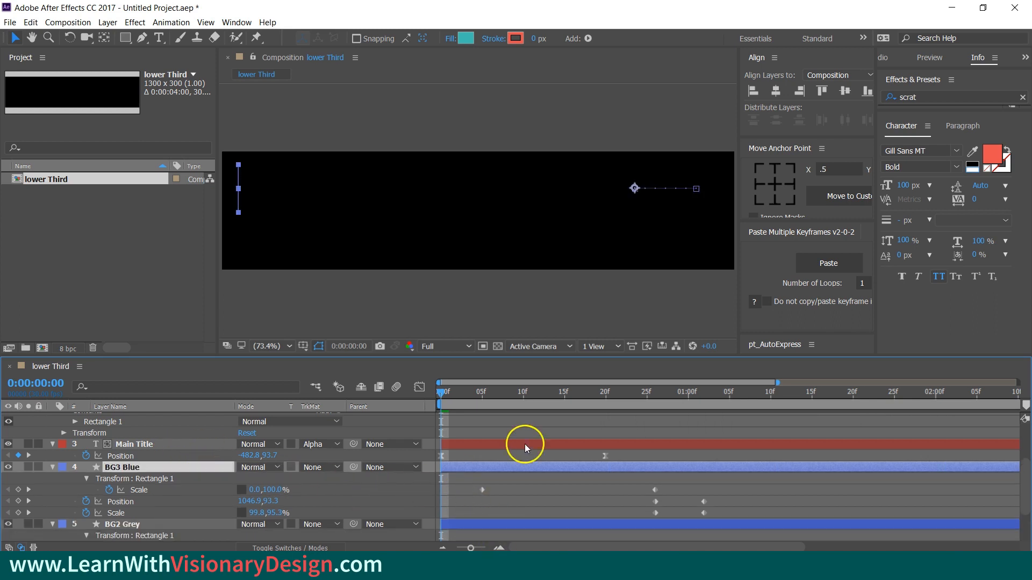
pyautogui.press('u')
pyautogui.press('u')
pyautogui.scroll(-3, 572, 479)
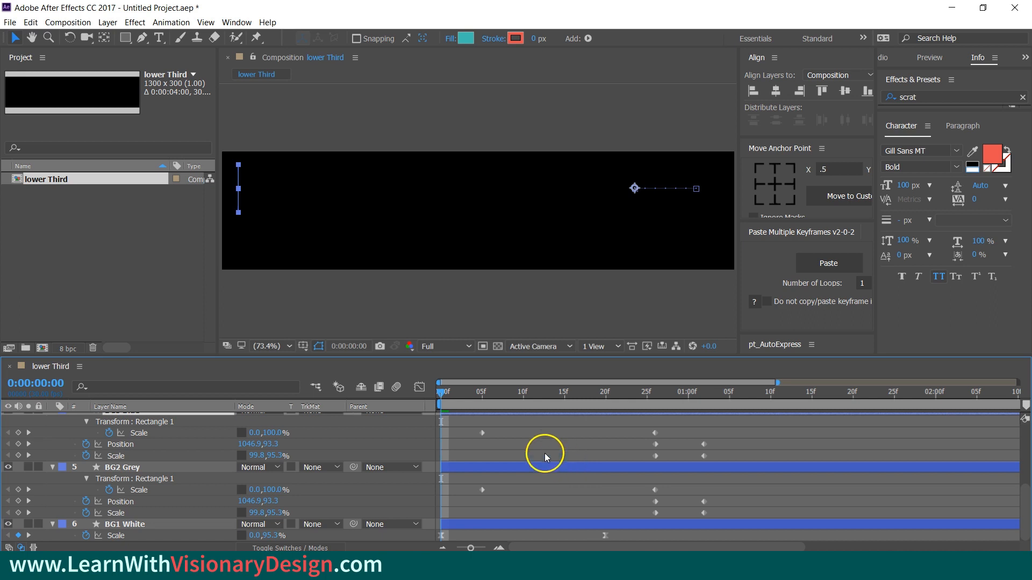
pyautogui.moveTo(441, 398); pyautogui.dragTo(514, 385)
pyautogui.moveTo(466, 422); pyautogui.dragTo(746, 460)
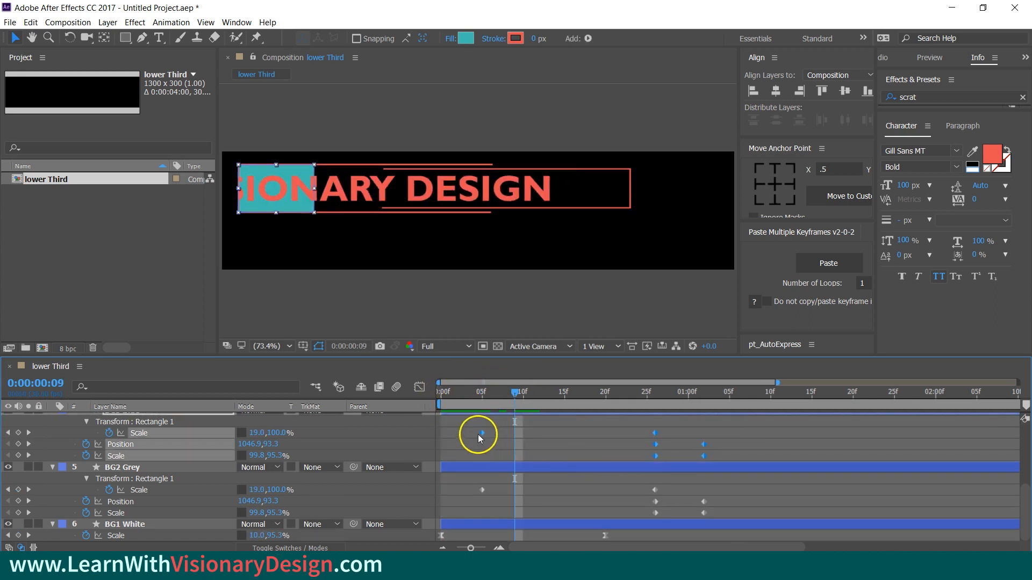
pyautogui.moveTo(481, 433); pyautogui.dragTo(513, 435)
pyautogui.press('F2')
pyautogui.moveTo(516, 391); pyautogui.dragTo(739, 426)
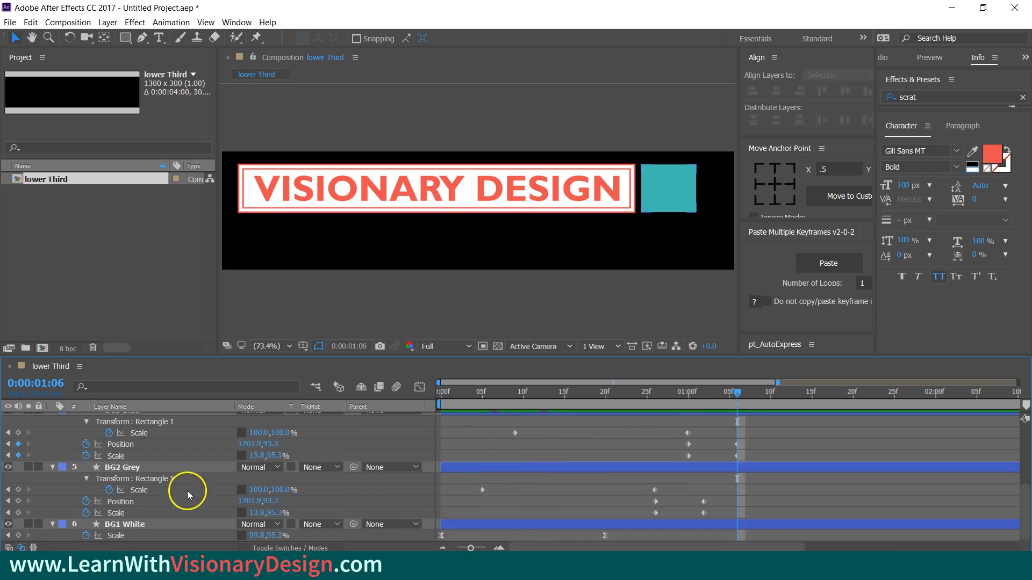
# - Change BG3 Blue's fill color to white, FFFFFF
pyautogui.scroll(2, 183, 478)
pyautogui.click(171, 445)
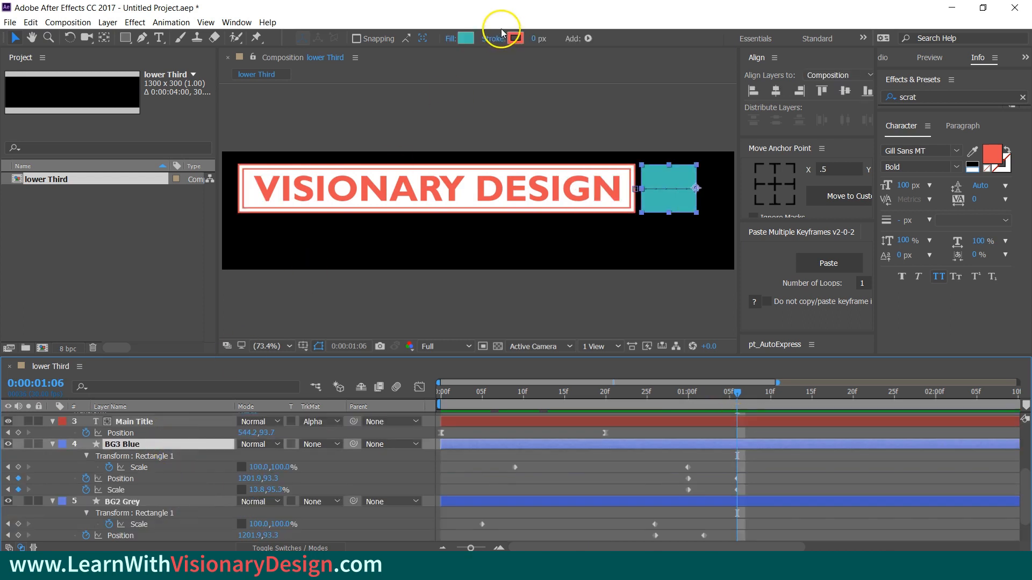
pyautogui.click(465, 38)
pyautogui.moveTo(671, 355); pyautogui.dragTo(623, 304)
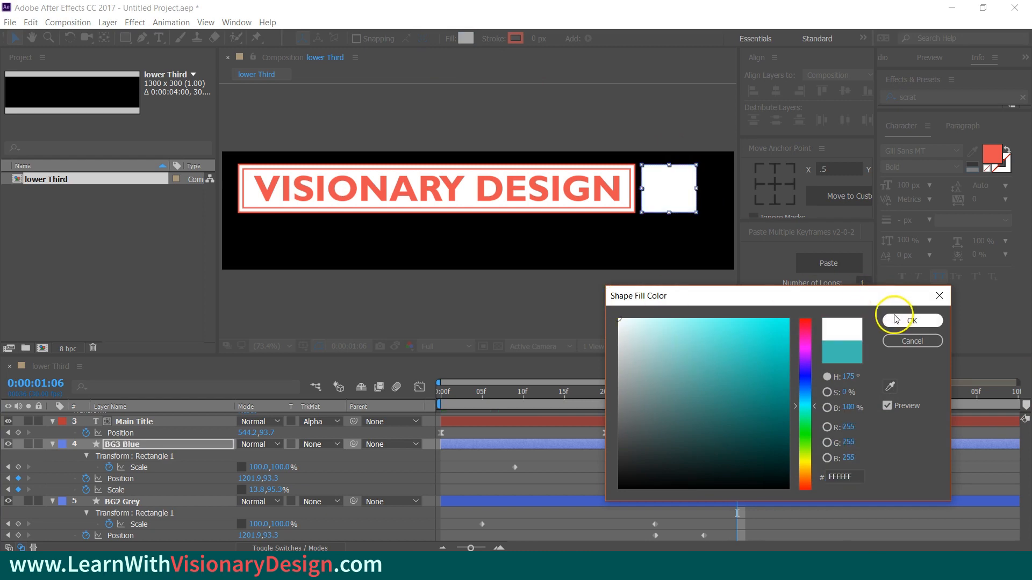
pyautogui.click(912, 321)
pyautogui.click(818, 476)
# - At 0:00:01:06, set BG3 Blue's Position to 1189.9, 93.3 and its Scale to 12.8, 95.3%, and scrub to check the motion
pyautogui.moveTo(737, 392); pyautogui.dragTo(742, 420)
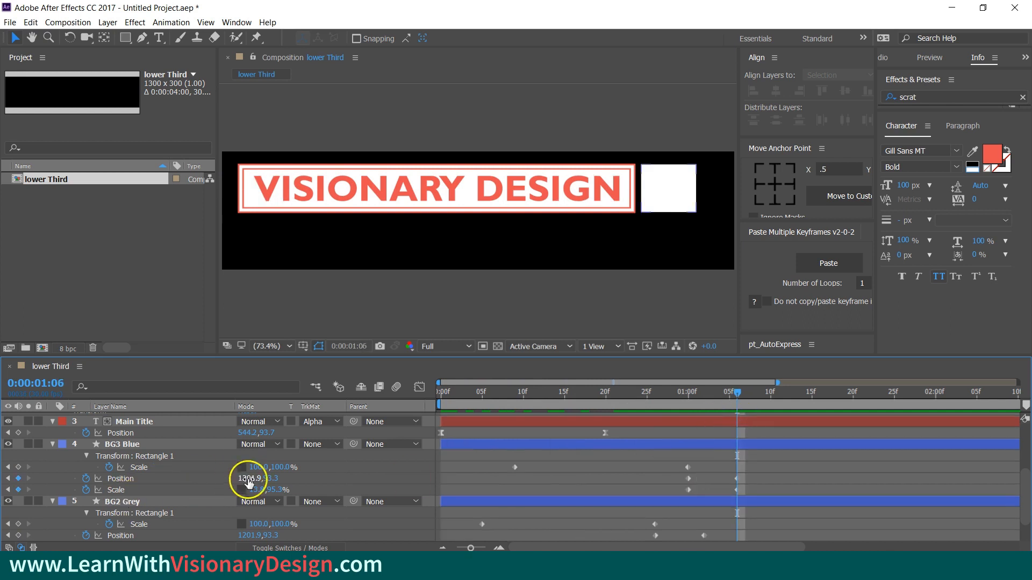
pyautogui.moveTo(250, 478)
pyautogui.mouseDown()
pyautogui.moveTo(241, 476)
pyautogui.moveTo(259, 489)
pyautogui.mouseUp()
pyautogui.moveTo(252, 477); pyautogui.dragTo(254, 477)
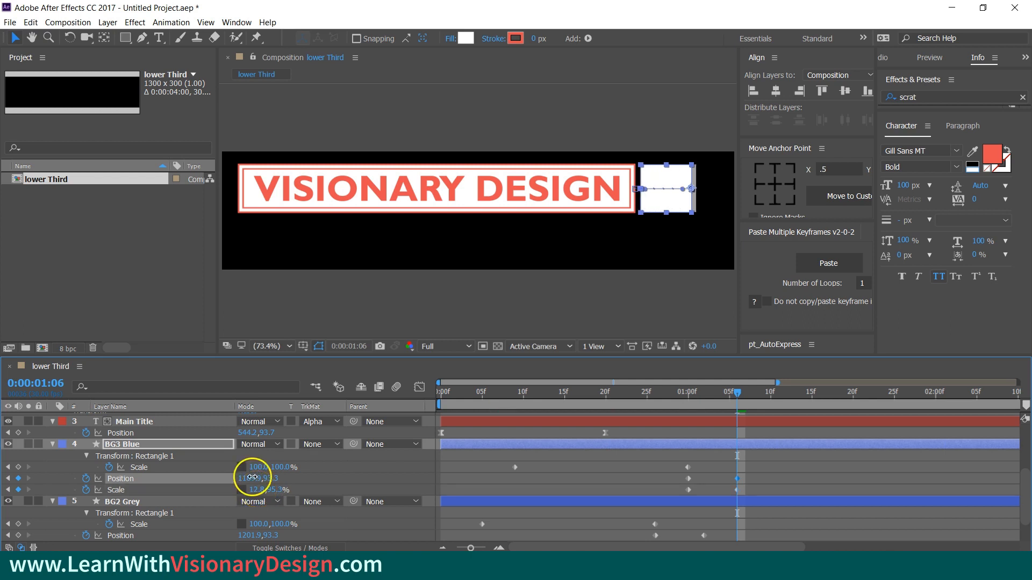
pyautogui.click(535, 470)
pyautogui.moveTo(749, 396); pyautogui.dragTo(737, 429)
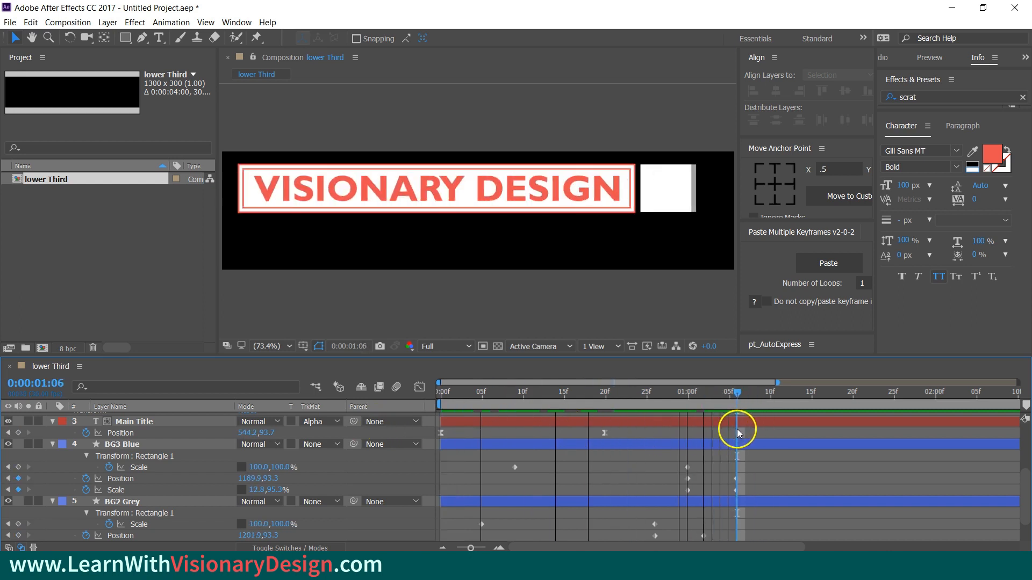
# - Rename the BG3 Blue layer as BG3 WHite
pyautogui.click(138, 441)
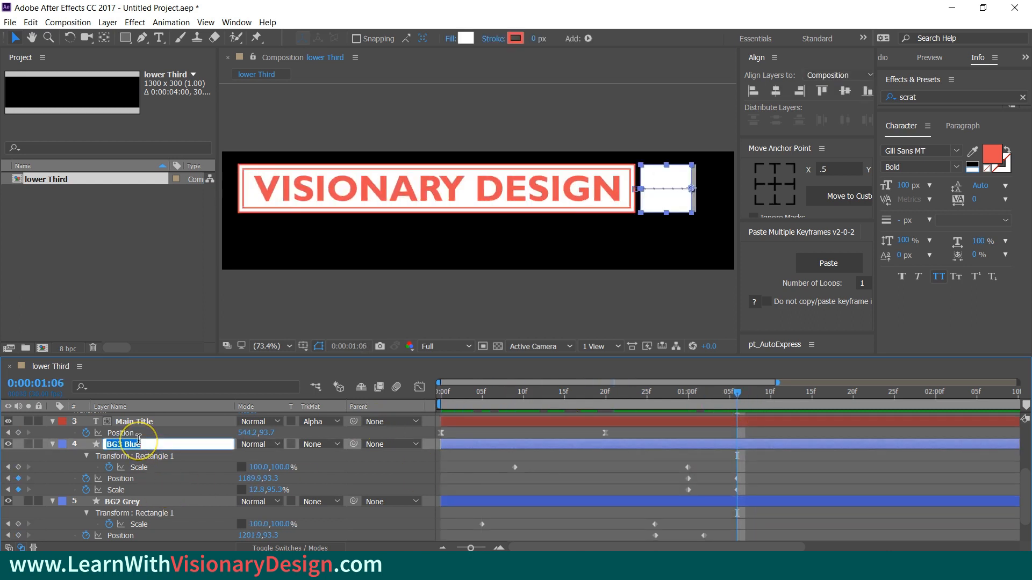
pyautogui.press('Return')
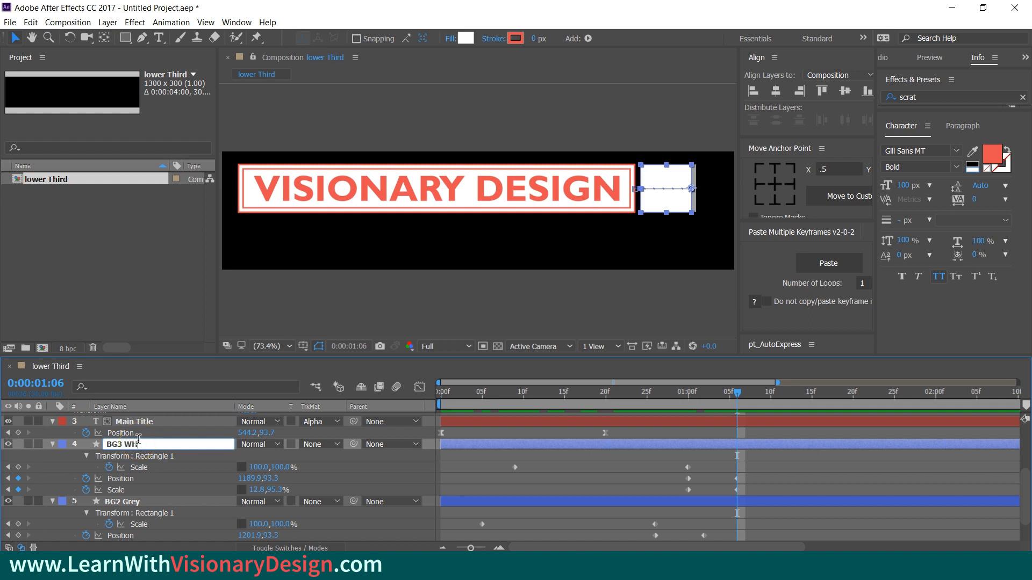
pyautogui.press('Return')
# - Duplicate BG3 WHite as BG4 Blue and set the copy's fill color to 40BCB2
pyautogui.hotkey('ctrl', 'd')
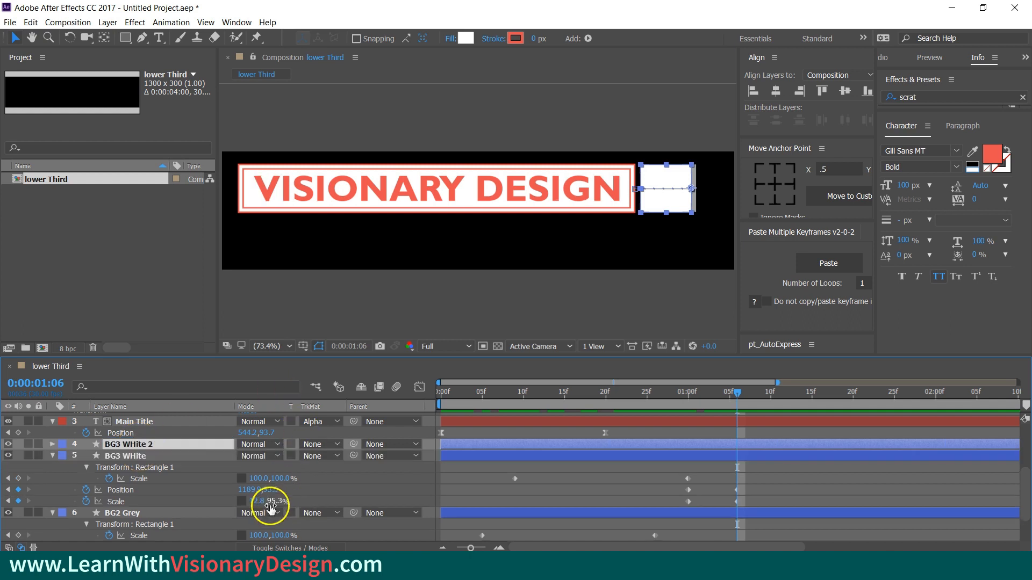
pyautogui.press('Return')
pyautogui.write('BG4 Blue')
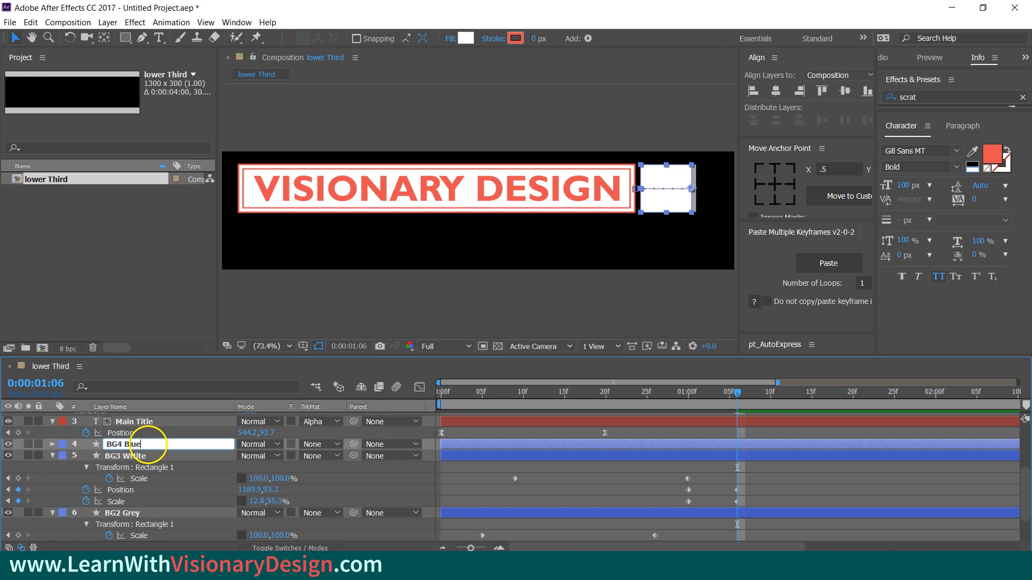
pyautogui.press('Return')
pyautogui.click(474, 40)
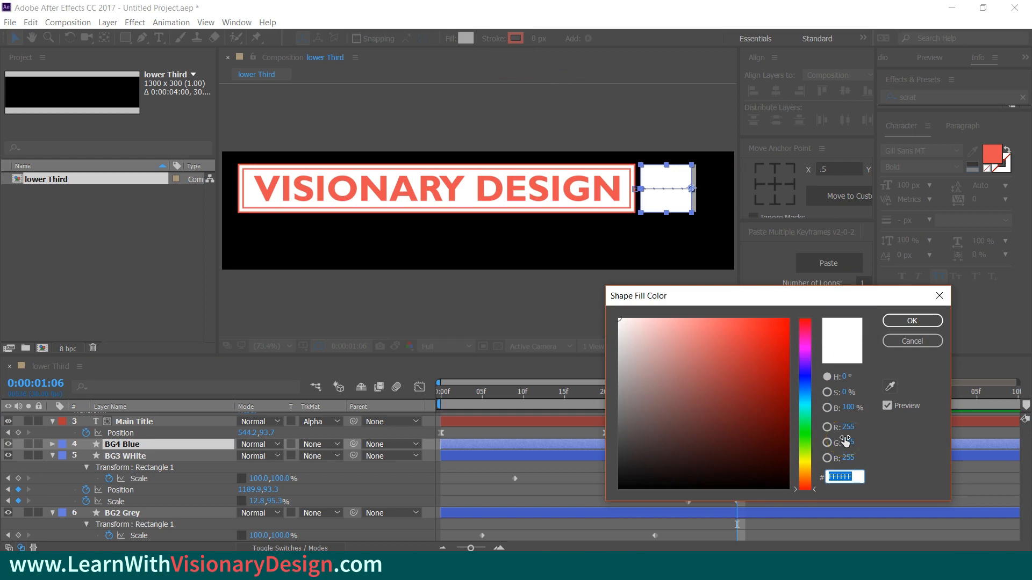
pyautogui.write('40BCB2')
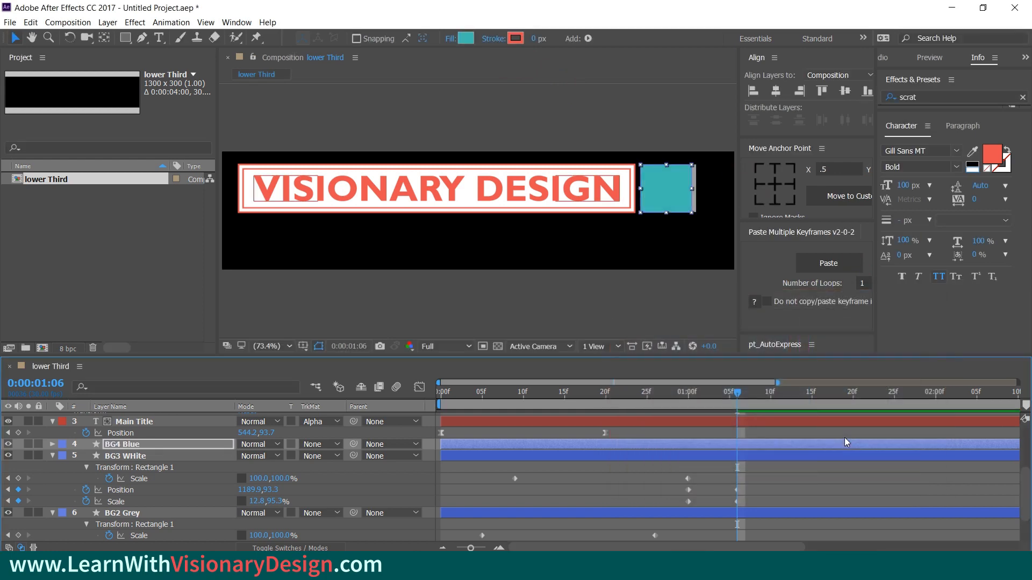
# - Reveal BG4 Blue's keyframes and shift them all so the first one falls at 0:00:00:13
pyautogui.click(183, 446)
pyautogui.press('u')
pyautogui.moveTo(745, 459); pyautogui.dragTo(495, 495)
pyautogui.scroll(-1, 617, 466)
pyautogui.moveTo(734, 404); pyautogui.dragTo(547, 416)
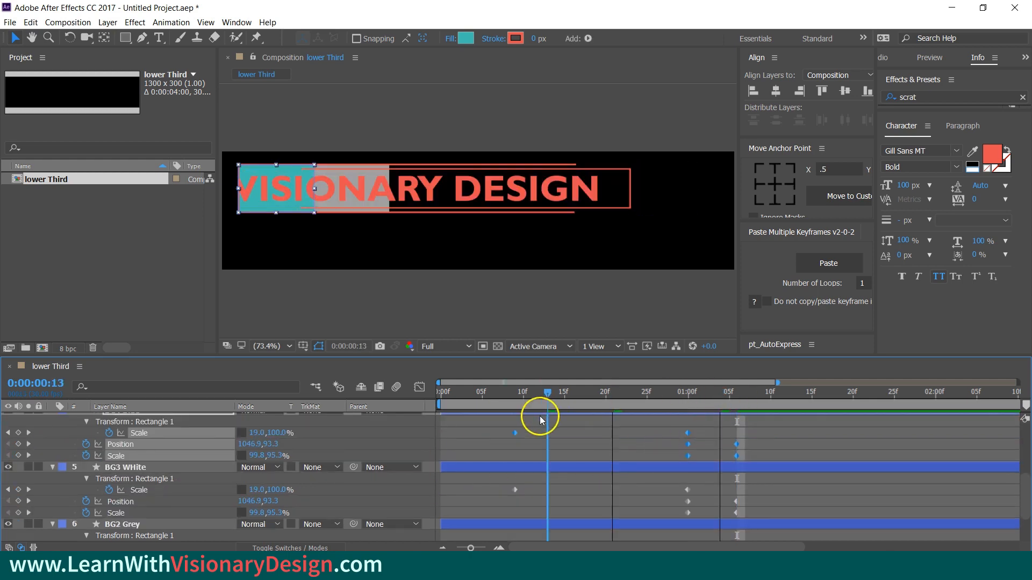
pyautogui.scroll(-1, 535, 444)
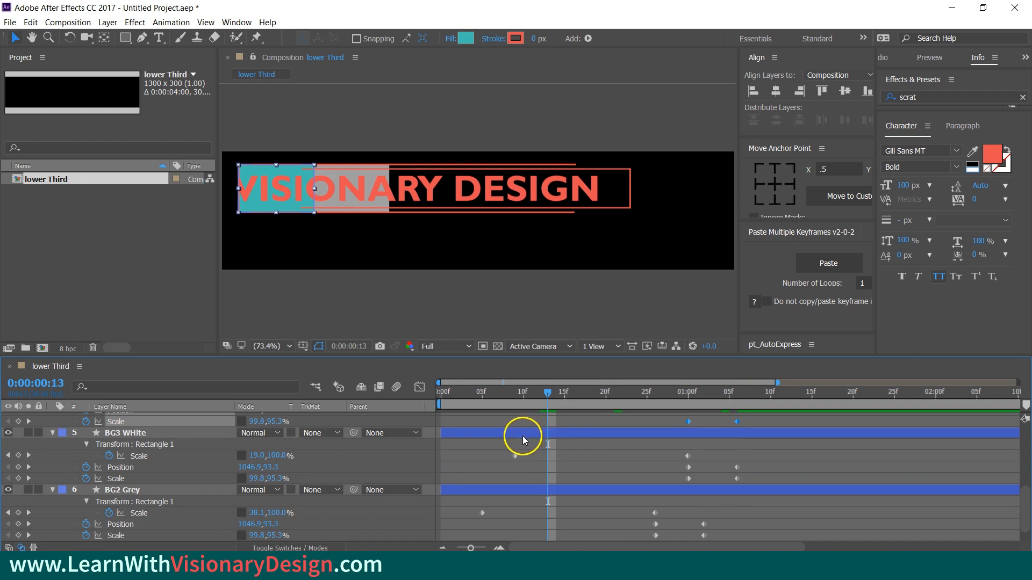
pyautogui.scroll(1, 519, 435)
pyautogui.moveTo(514, 433); pyautogui.dragTo(548, 433)
pyautogui.scroll(-1, 612, 446)
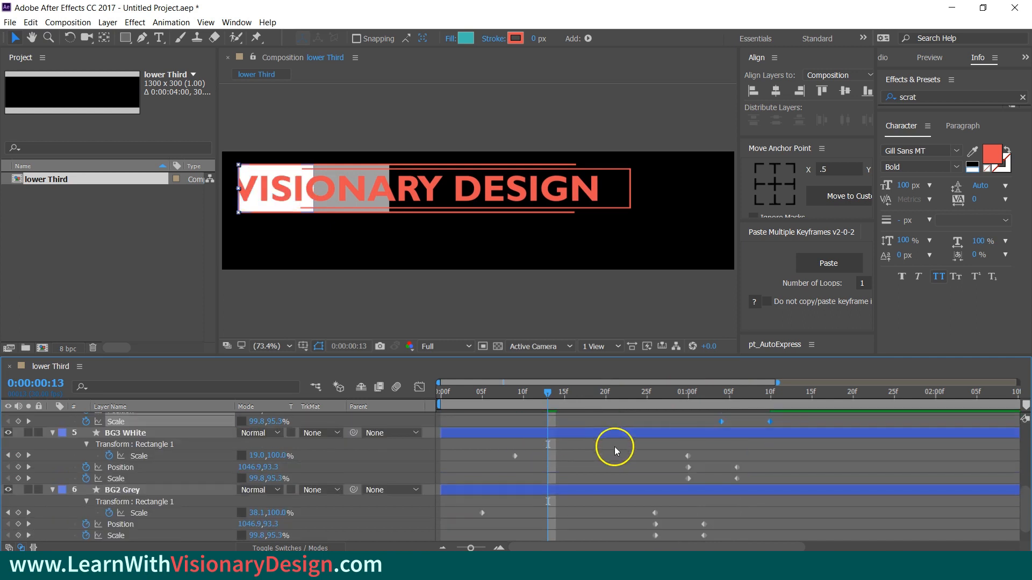
pyautogui.scroll(2, 613, 447)
pyautogui.click(591, 432)
# - At 0:00:01:10, reduce BG4 Blue's horizontal Scale to about 1% so only a thin strip remains, and scrub to check it
pyautogui.moveTo(553, 396); pyautogui.dragTo(770, 415)
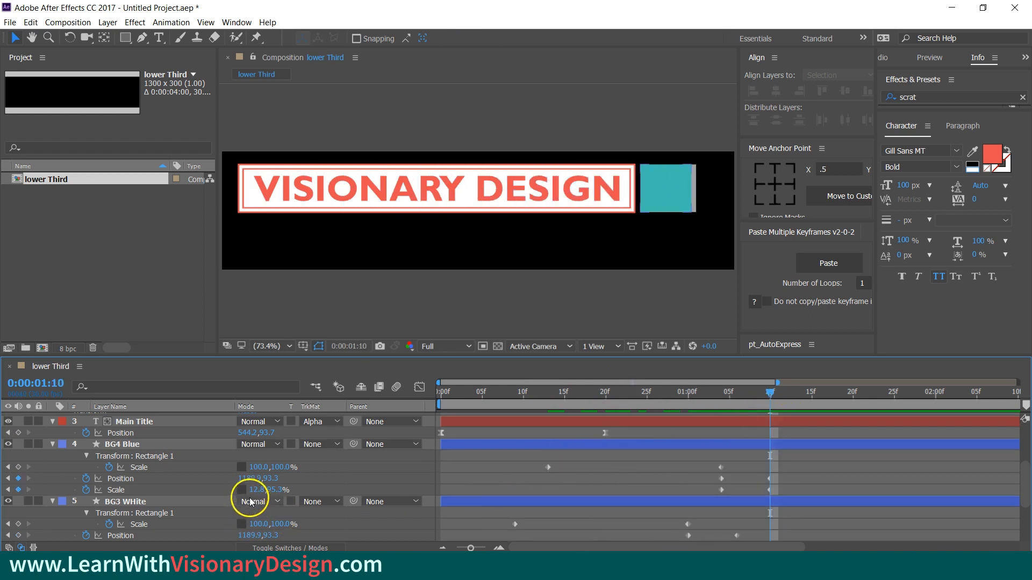
pyautogui.moveTo(260, 489); pyautogui.dragTo(251, 490)
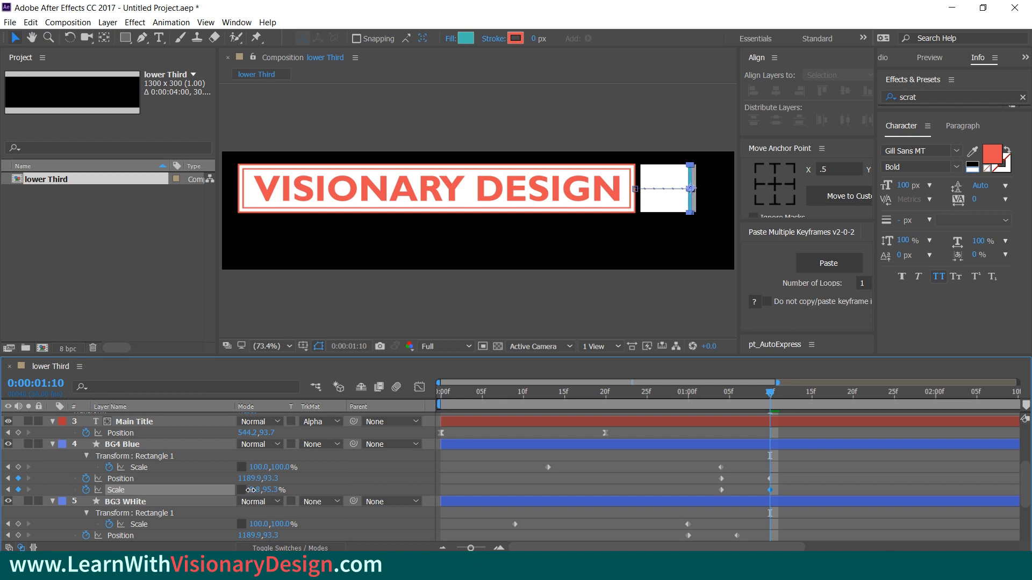
pyautogui.click(640, 446)
pyautogui.click(665, 459)
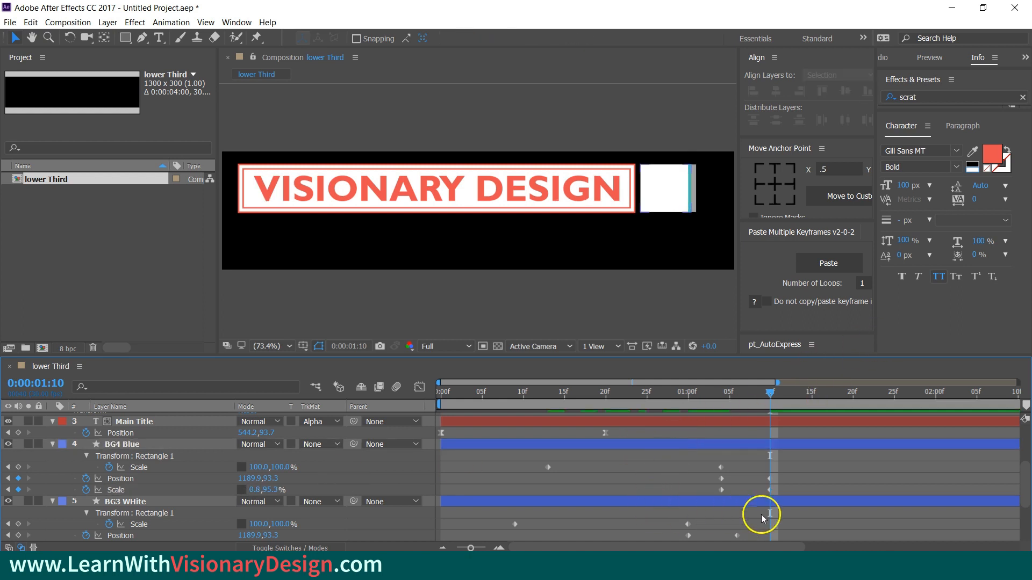
pyautogui.moveTo(764, 395); pyautogui.dragTo(772, 428)
# - Apply Easy Ease to all keyframes of BG4 Blue, BG3 WHite and BG2 Grey
pyautogui.moveTo(837, 473); pyautogui.dragTo(462, 520)
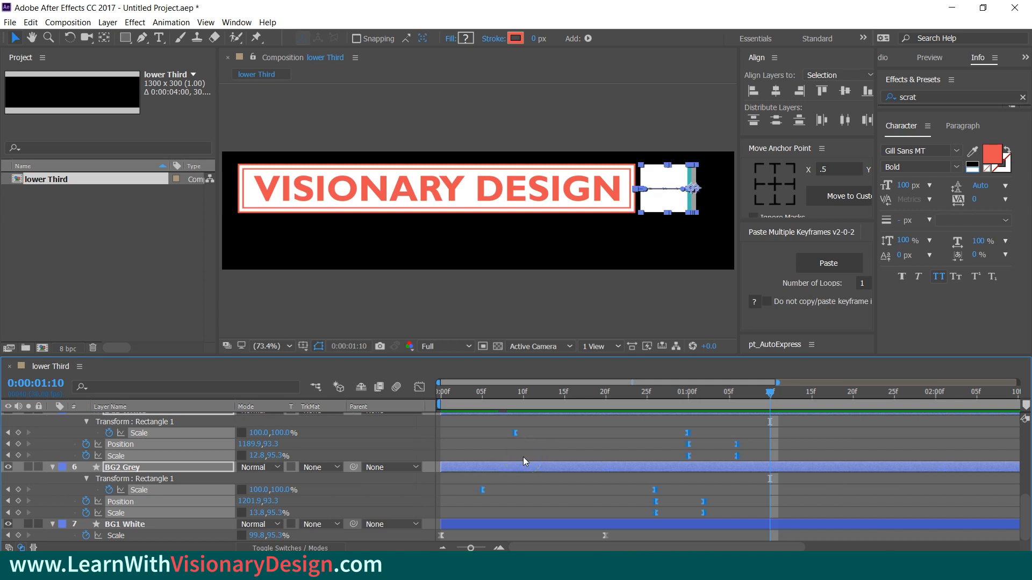
pyautogui.press('F9')
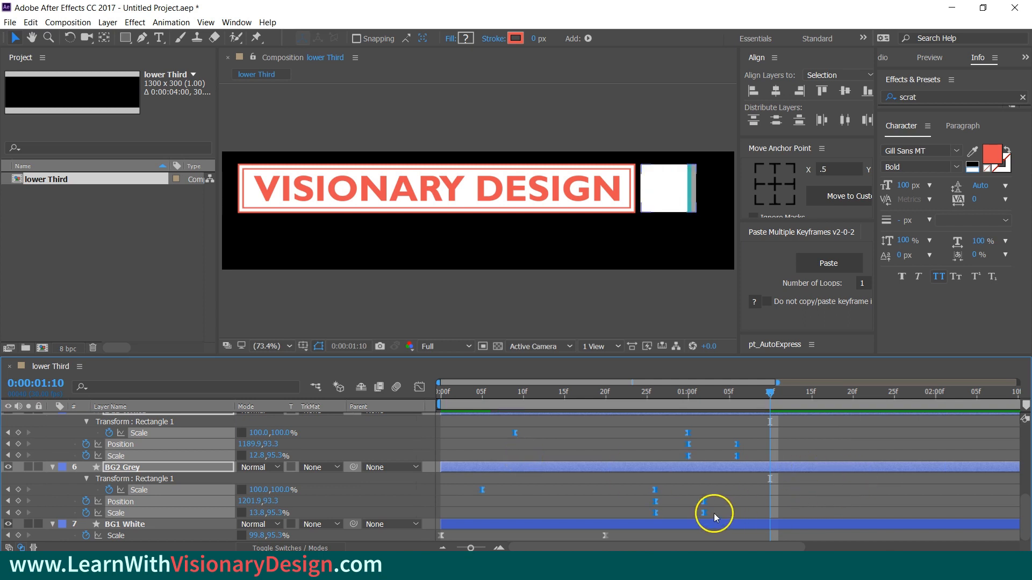
pyautogui.click(714, 513)
# - In the speed graph, lengthen the first Rectangle 1 Scale keyframe's outgoing influence on BG2 Grey, BG3 WHite and BG4 Blue for a slow start
pyautogui.click(186, 481)
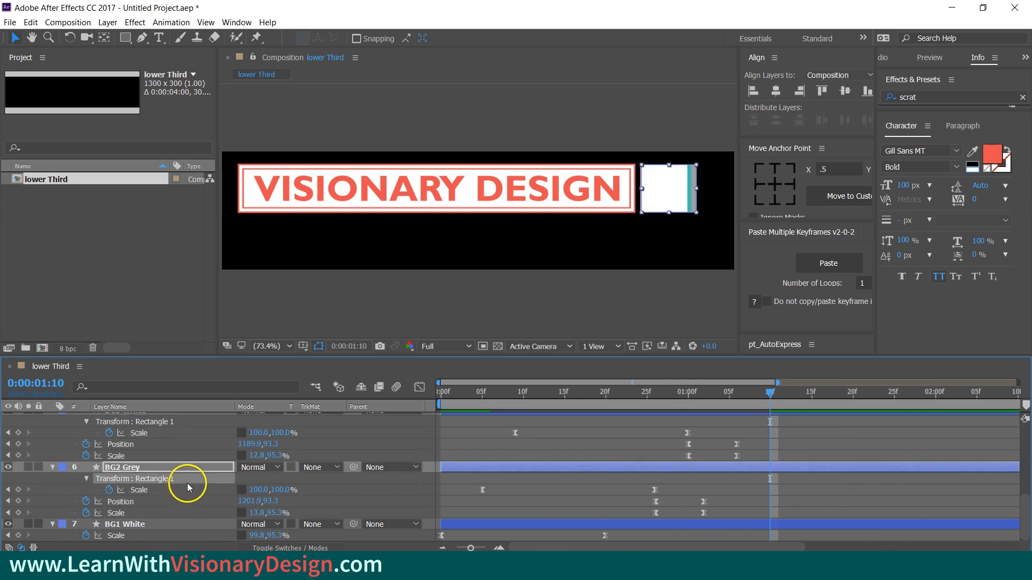
pyautogui.click(139, 489)
pyautogui.click(419, 387)
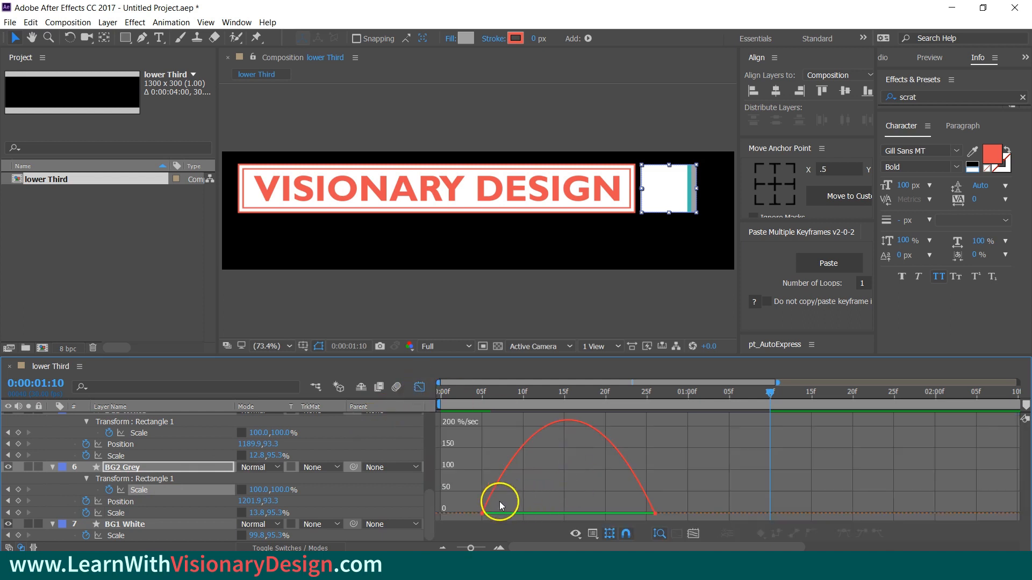
pyautogui.moveTo(494, 520); pyautogui.dragTo(597, 513)
pyautogui.click(164, 433)
pyautogui.scroll(3, 200, 519)
pyautogui.click(174, 444)
pyautogui.scroll(2, 211, 523)
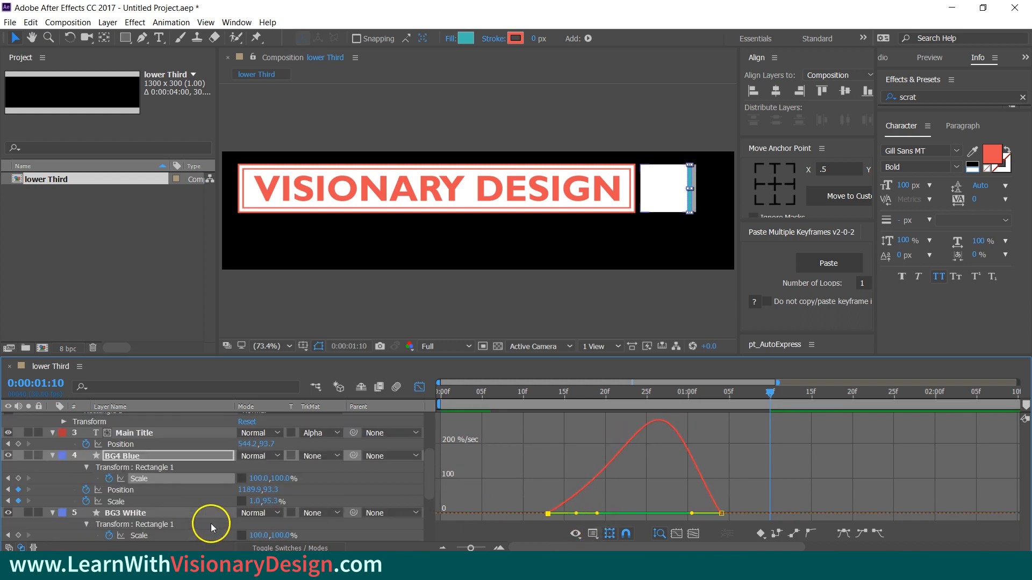
# - Extend the incoming influence of BG4 Blue's last Position keyframe so its speed peaks early and eases out slowly
pyautogui.scroll(-2, 210, 523)
pyautogui.click(149, 458)
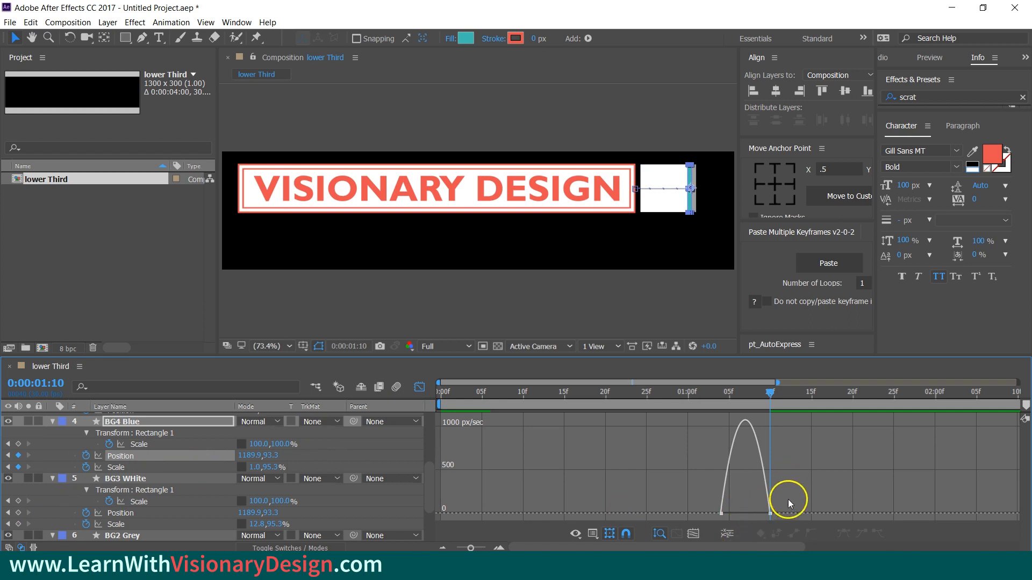
pyautogui.click(769, 513)
pyautogui.moveTo(761, 513); pyautogui.dragTo(745, 515)
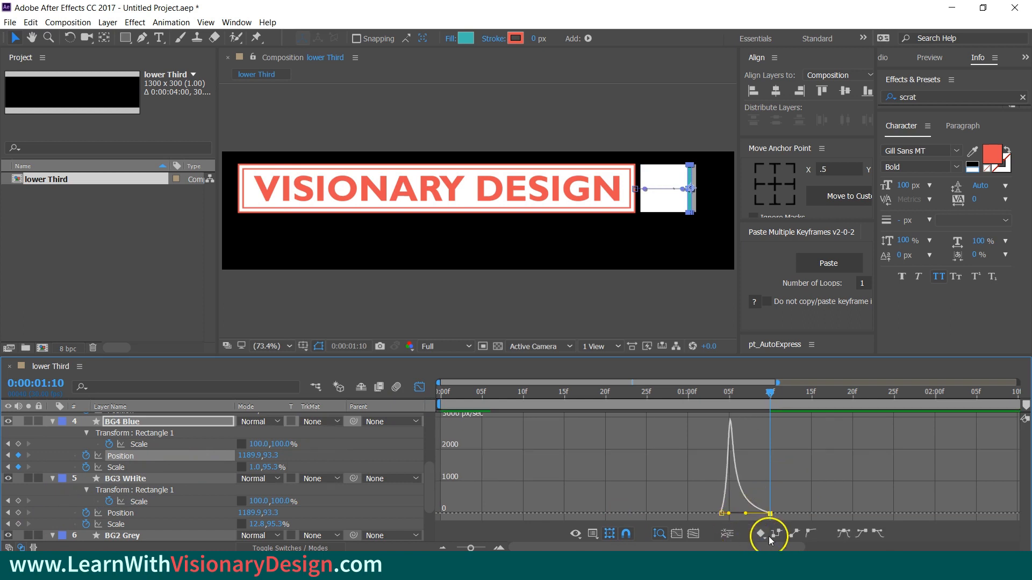
# - Extend the last Position keyframe's incoming influence on BG3 WHite and BG2 Grey, with Grey's at about 99%, and close the speed graph
pyautogui.click(170, 512)
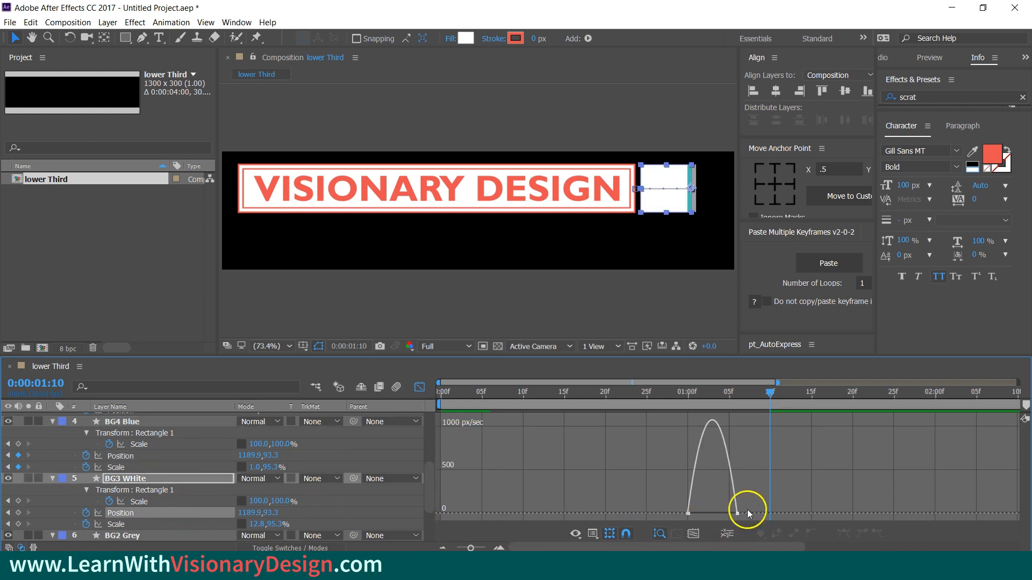
pyautogui.moveTo(726, 513); pyautogui.dragTo(709, 516)
pyautogui.scroll(-1, 237, 495)
pyautogui.scroll(-1, 163, 525)
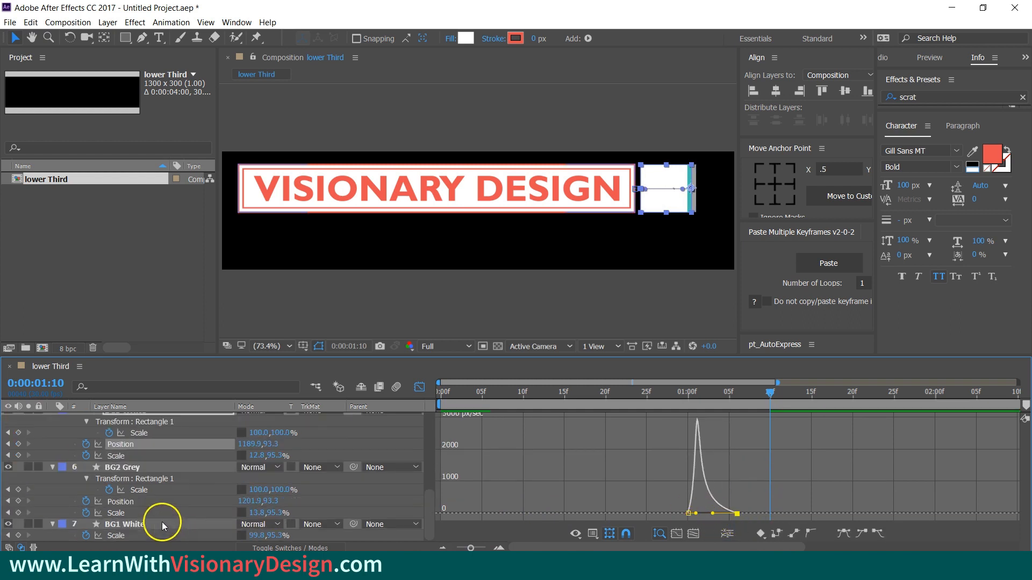
pyautogui.click(161, 501)
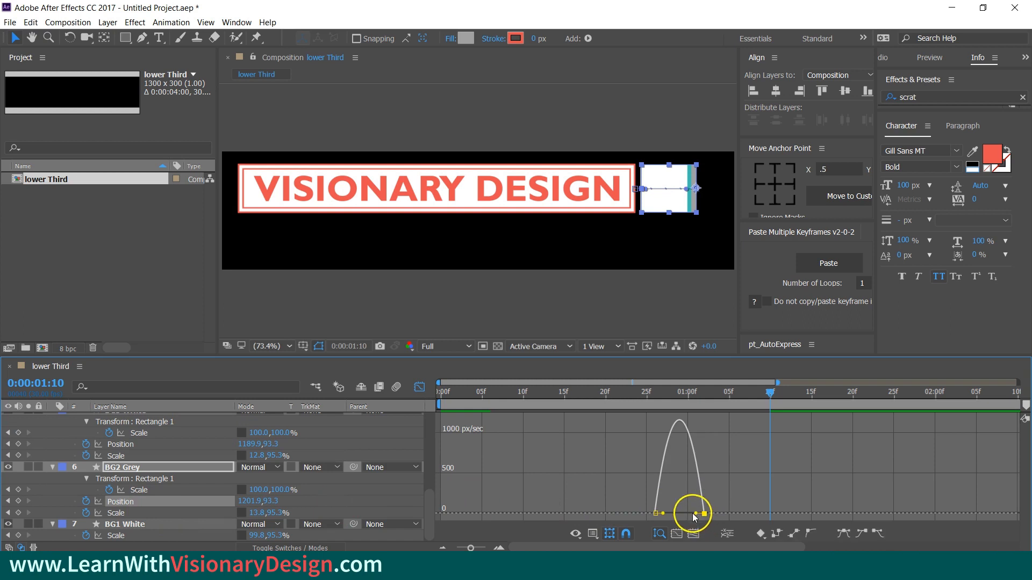
pyautogui.moveTo(693, 514); pyautogui.dragTo(679, 512)
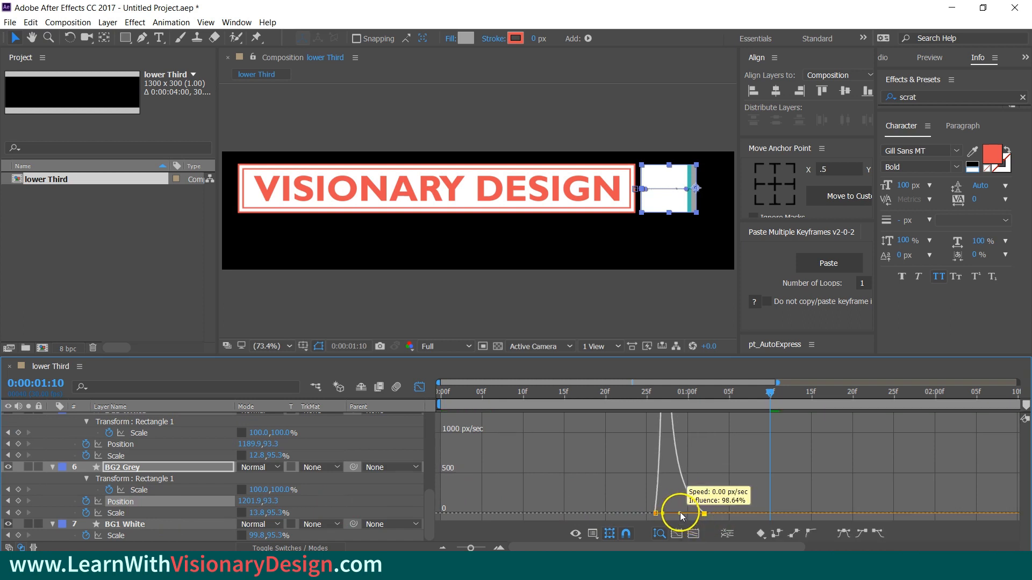
pyautogui.click(416, 388)
pyautogui.click(752, 497)
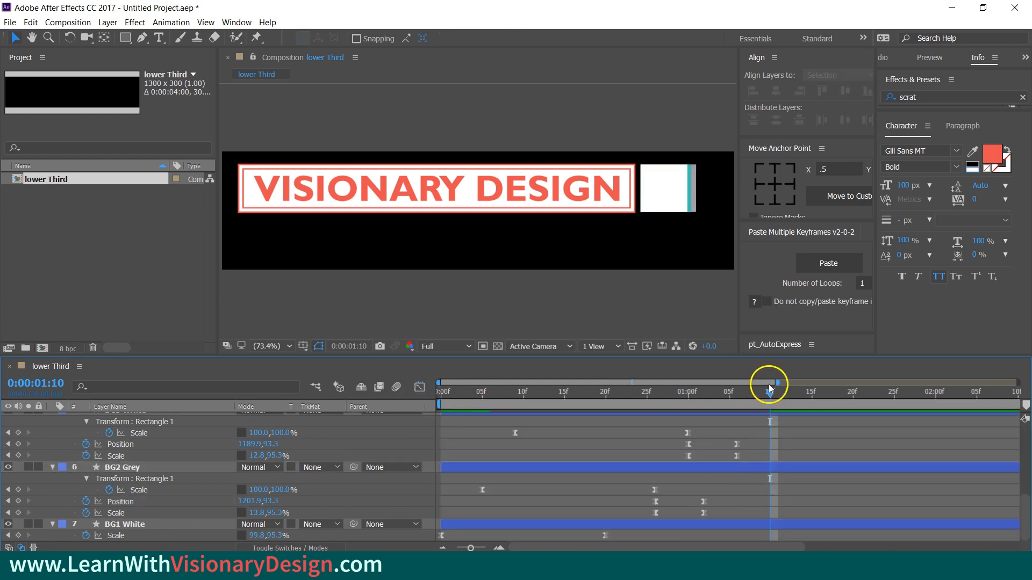
# - Play the animation from the start to review the easing, and return to 0:00:01:10 with BG4 Blue's keyframes in view
pyautogui.moveTo(769, 385); pyautogui.dragTo(376, 404)
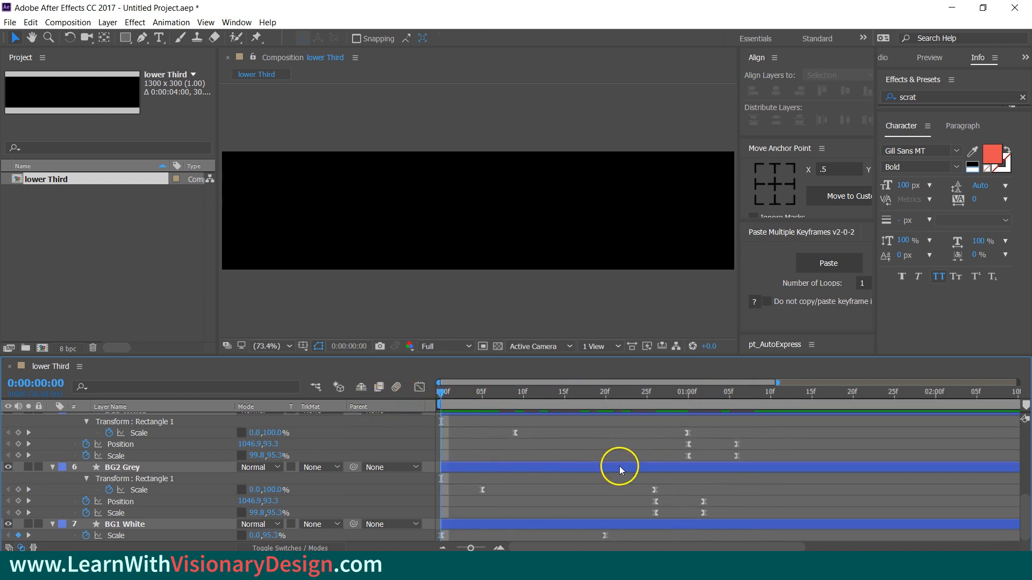
pyautogui.press('space')
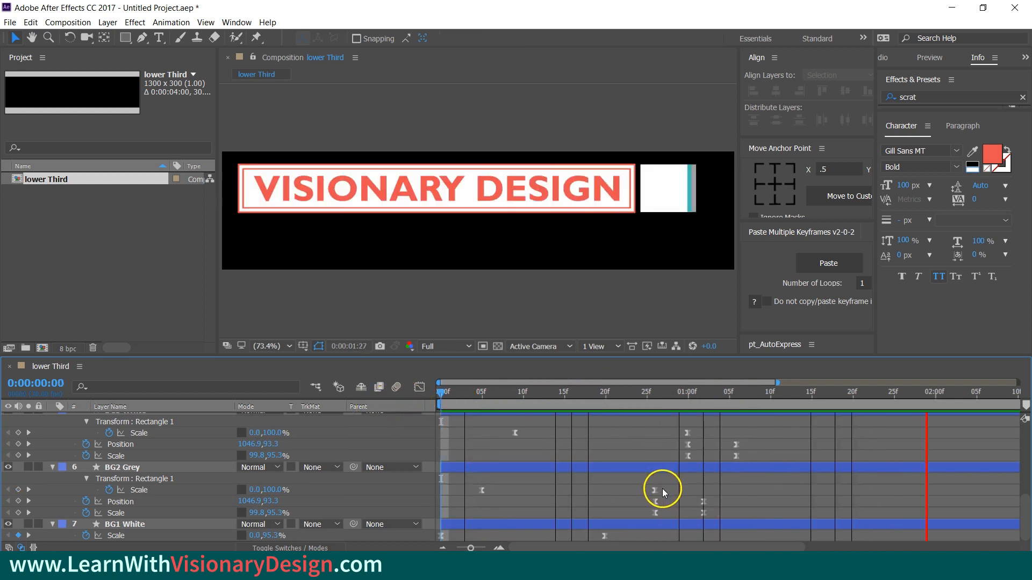
pyautogui.press('space')
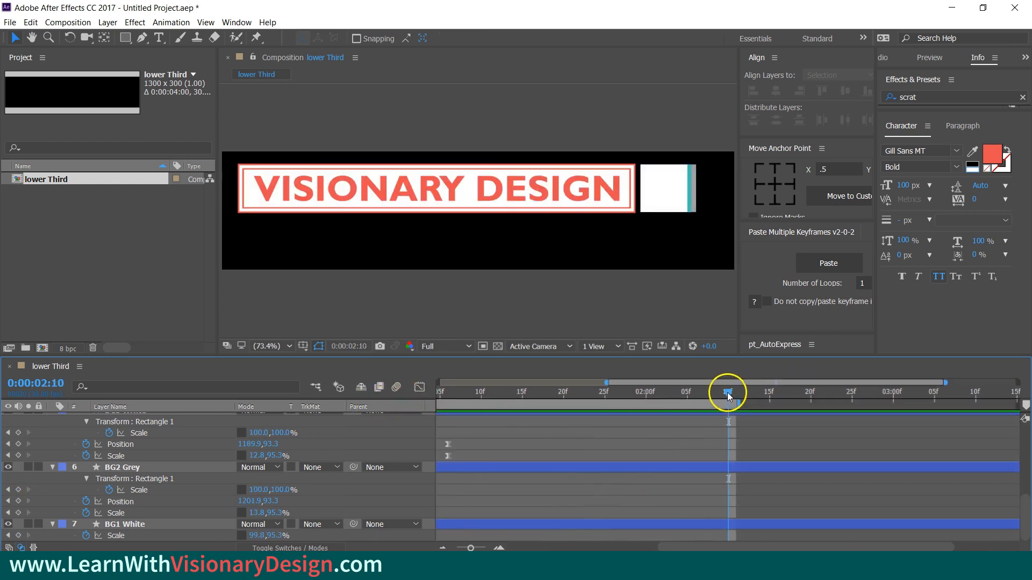
pyautogui.press('Home')
pyautogui.press('space')
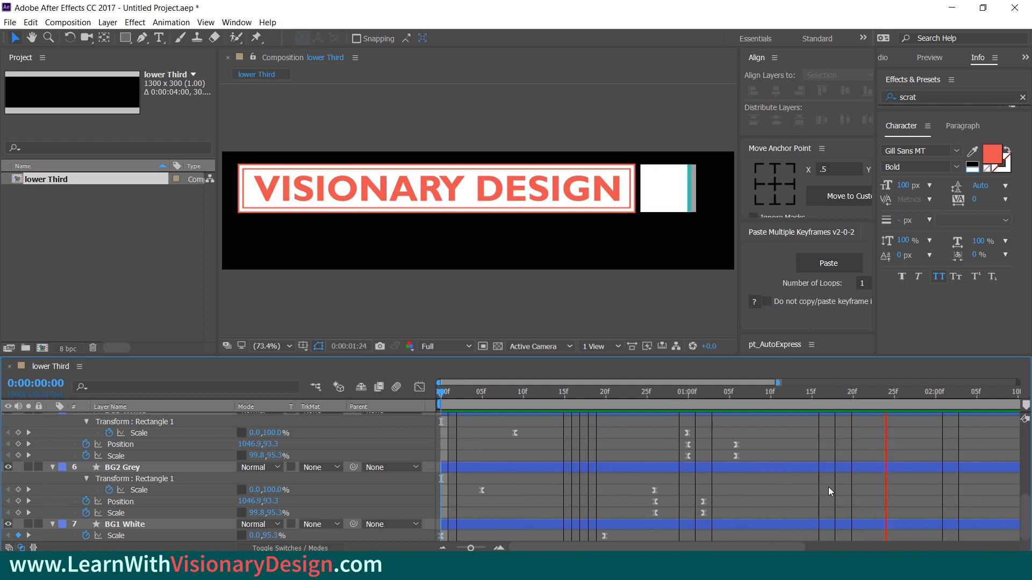
pyautogui.click(838, 491)
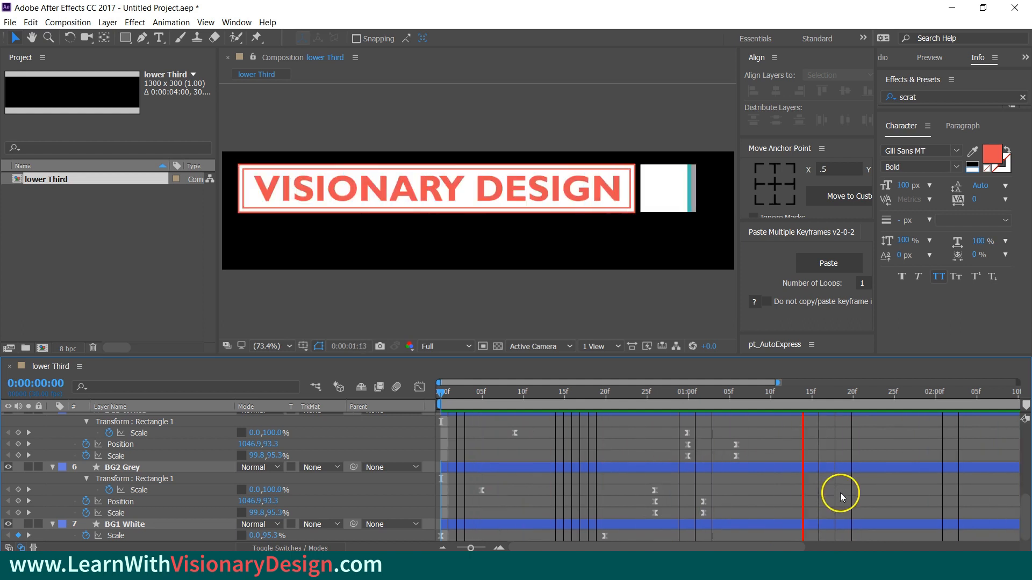
pyautogui.moveTo(824, 400); pyautogui.dragTo(769, 395)
pyautogui.scroll(3, 795, 484)
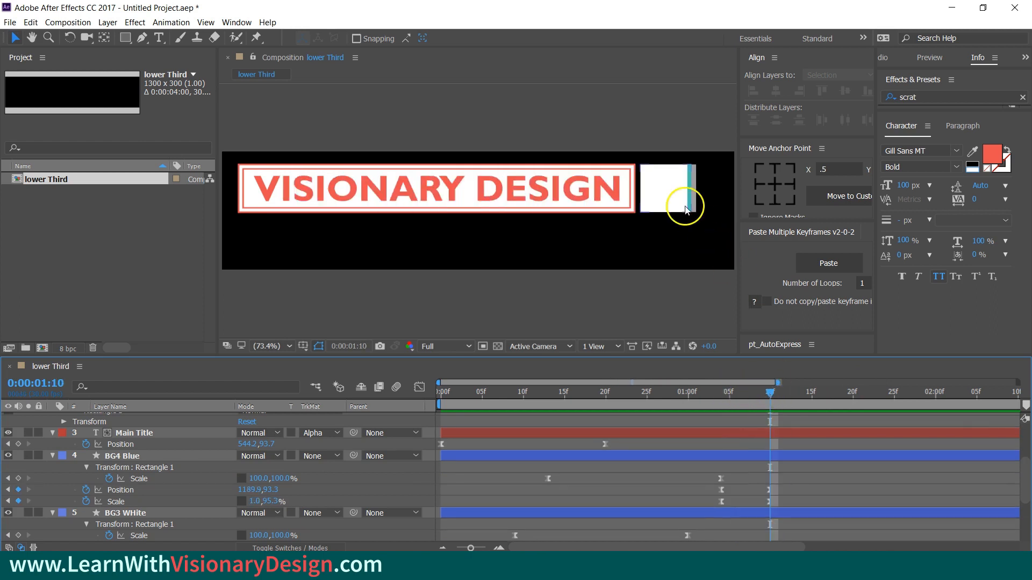
# - Draw a thin vertical rectangle just beyond the grey strip and fill it with the title's coral red
pyautogui.scroll(1, 685, 207)
pyautogui.moveTo(735, 160); pyautogui.dragTo(449, 195)
pyautogui.click(125, 37)
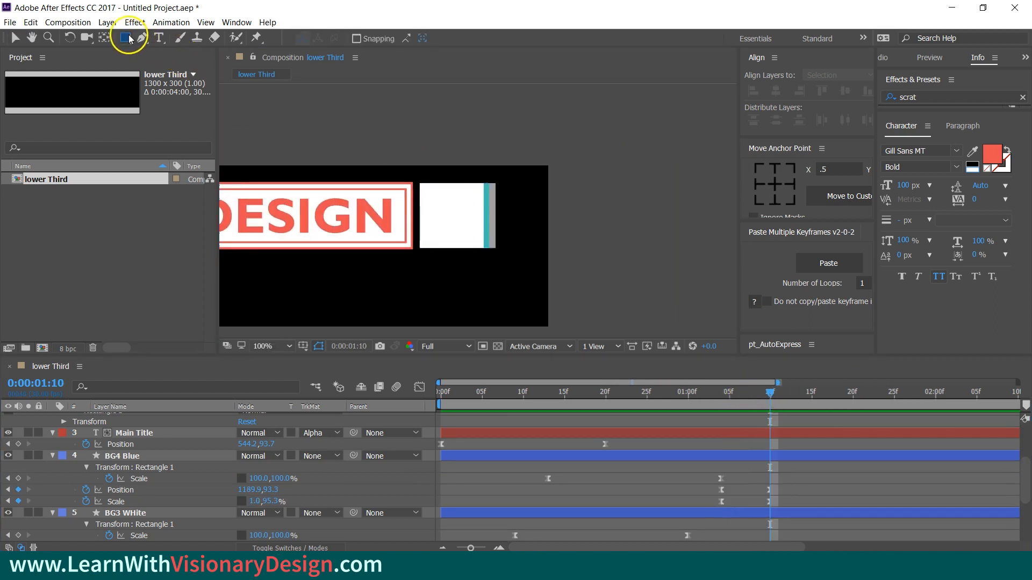
pyautogui.scroll(3, 247, 504)
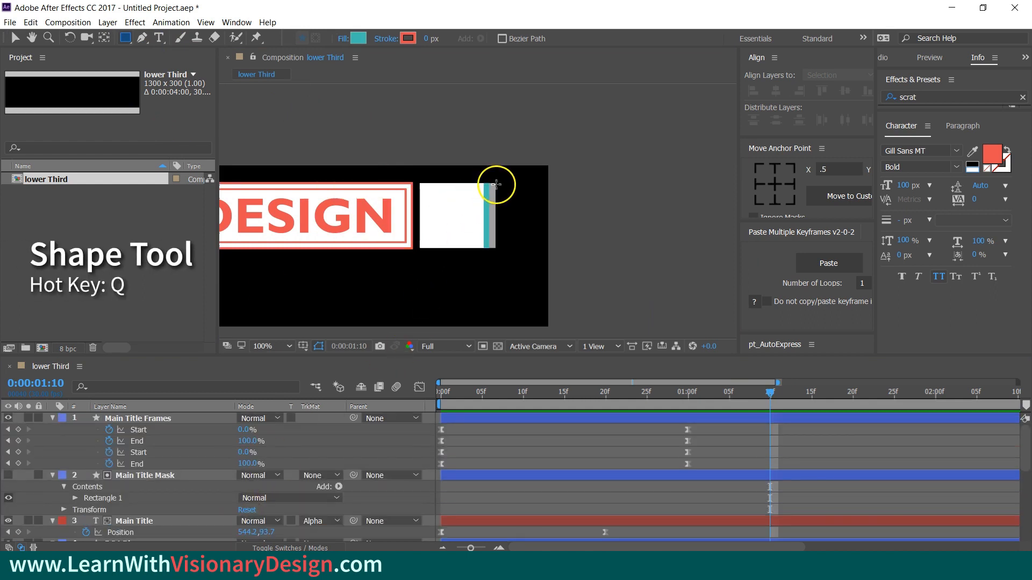
pyautogui.moveTo(499, 182); pyautogui.dragTo(507, 249)
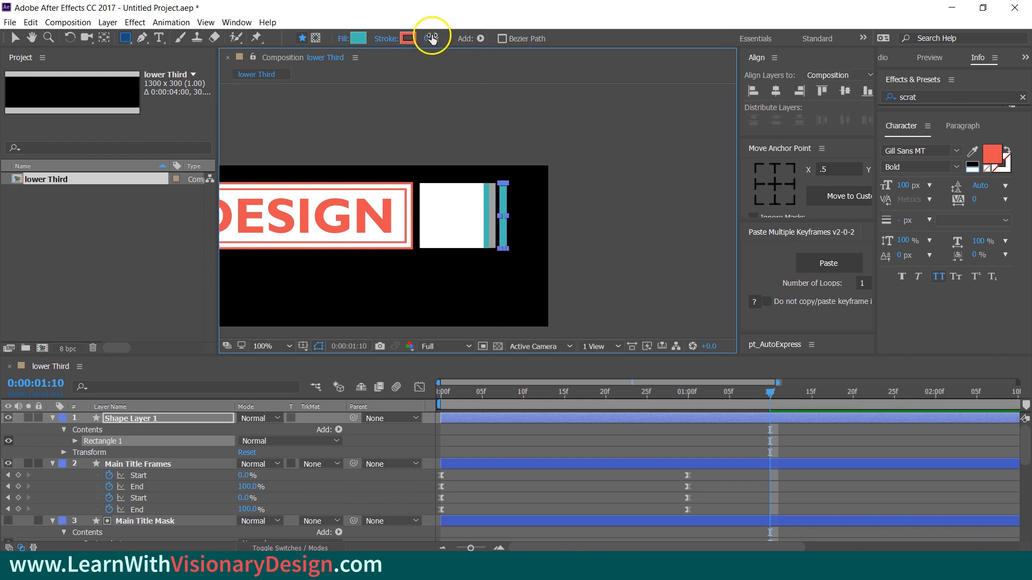
pyautogui.click(358, 39)
pyautogui.write('E84E50')
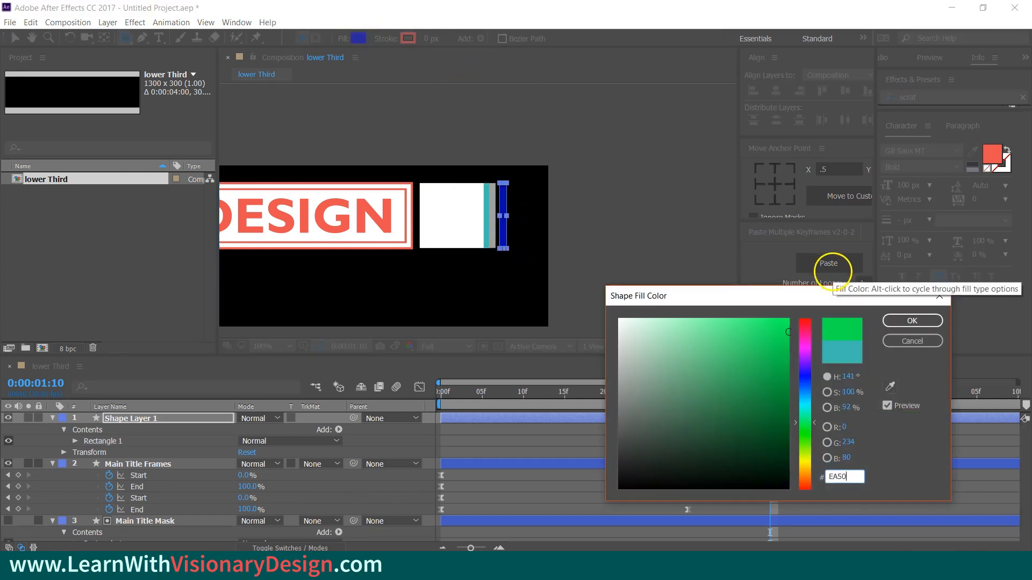
pyautogui.press('Return')
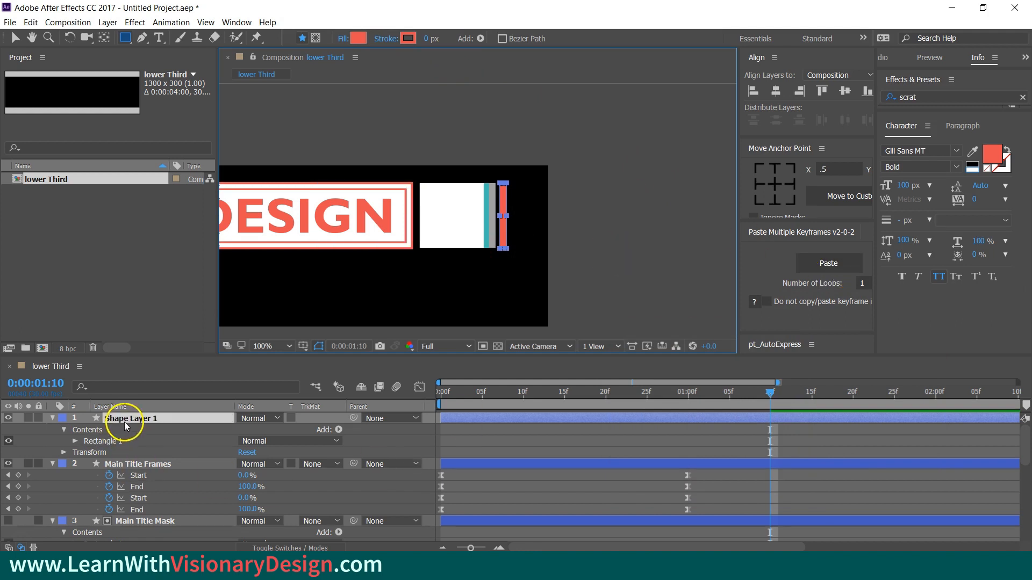
# - Rename the new rectangle's shape layer as Right thin bar
pyautogui.click(124, 422)
pyautogui.press('Return')
pyautogui.write('M')
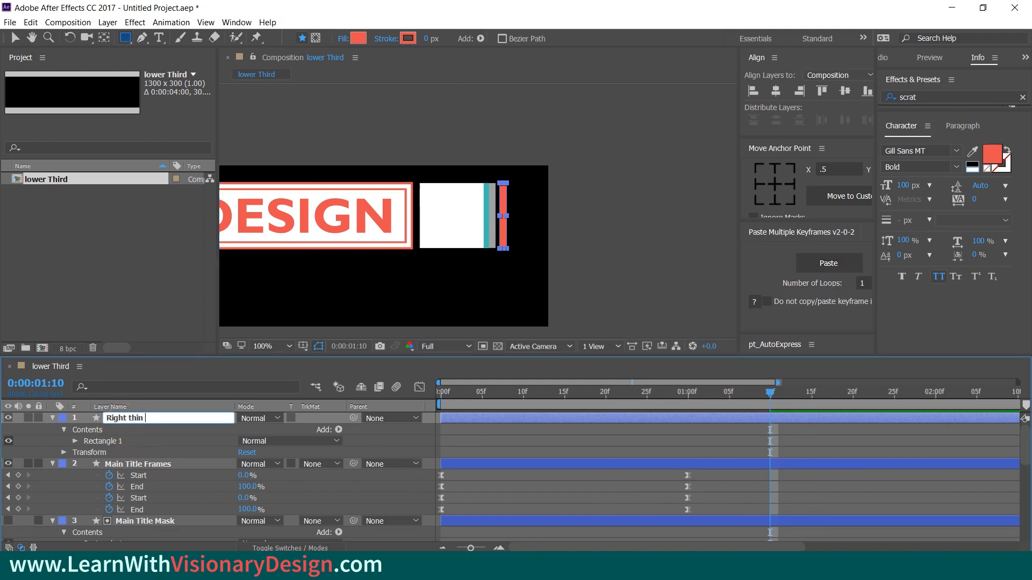
pyautogui.press('Return')
# - Go to 0:00:01:12 and centre the anchor point of the Right thin bar layer
pyautogui.press('.')
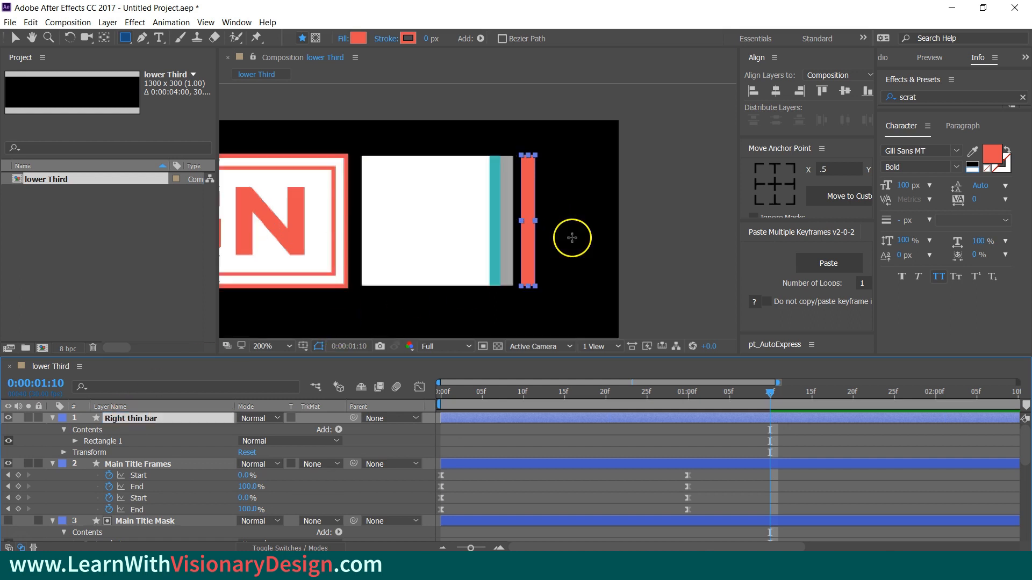
pyautogui.press('v')
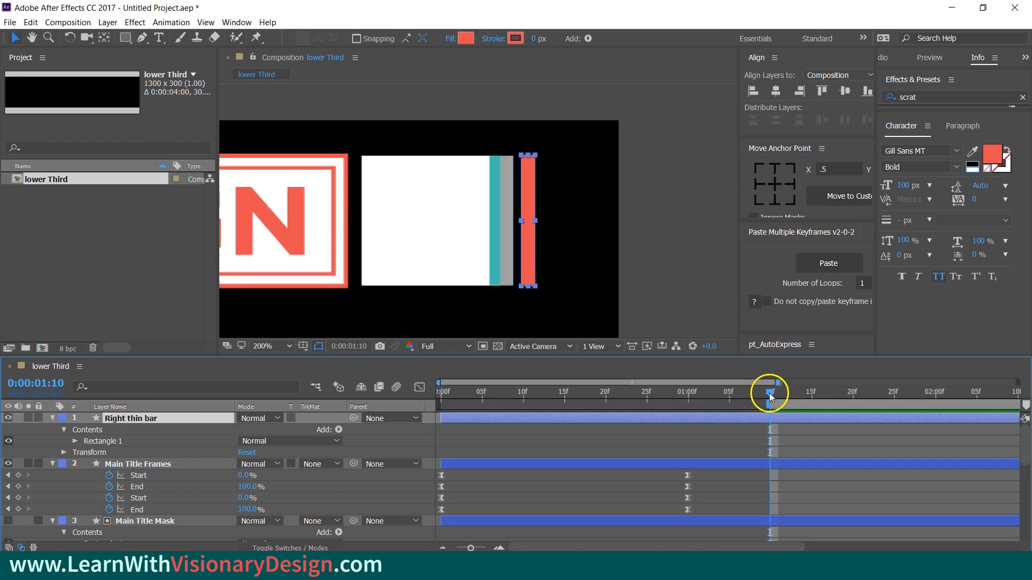
pyautogui.press('Home')
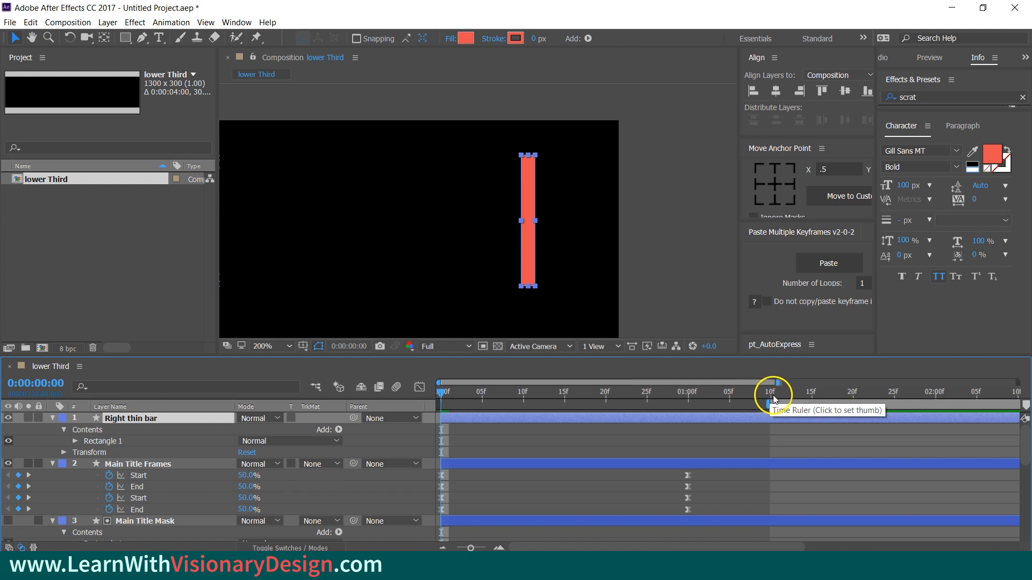
pyautogui.moveTo(762, 401); pyautogui.dragTo(786, 399)
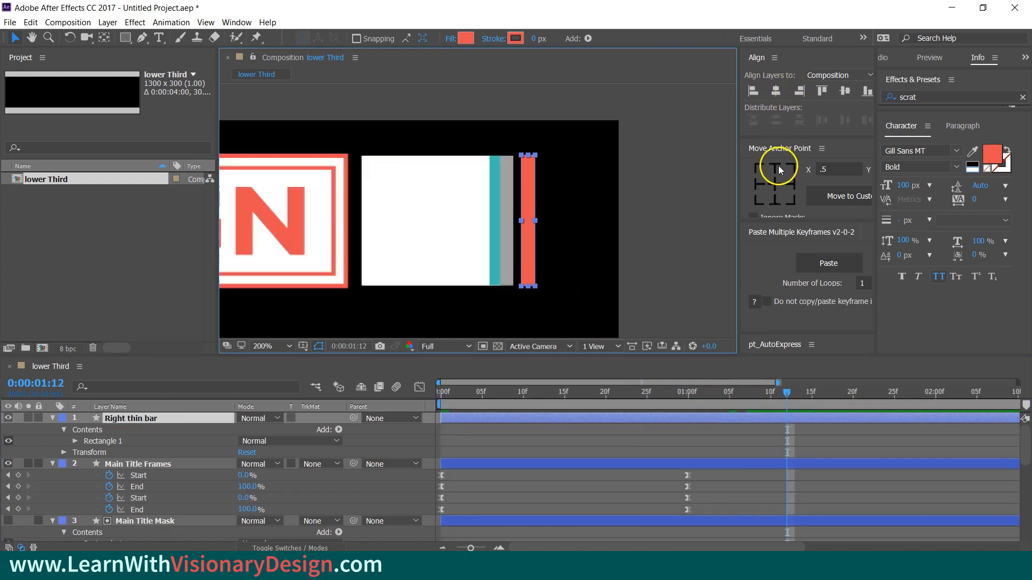
pyautogui.click(768, 189)
# - Resize the thin red bar slightly so it is narrower and matches the height of the adjacent backgrounds
pyautogui.click(530, 284)
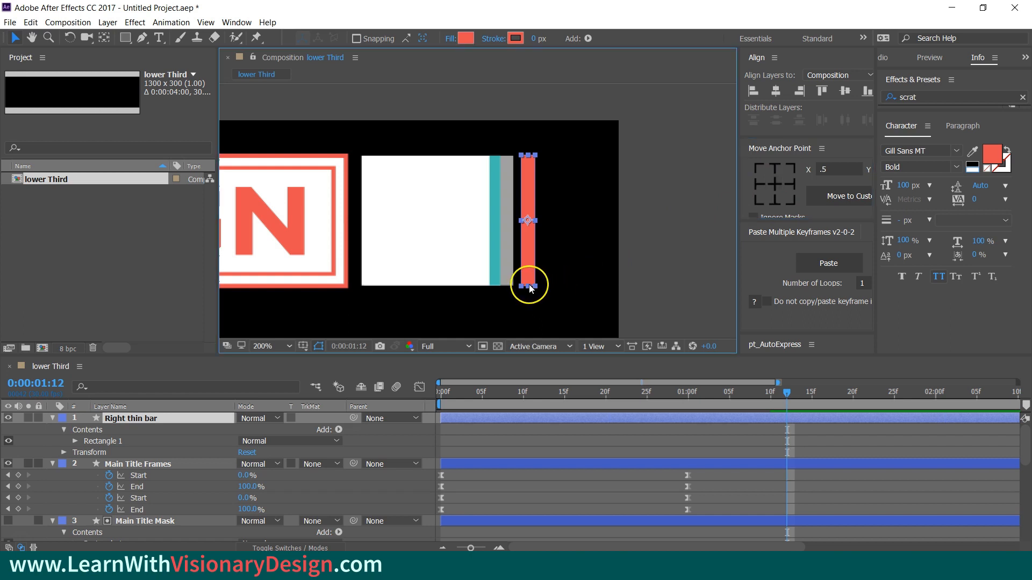
pyautogui.click(714, 371)
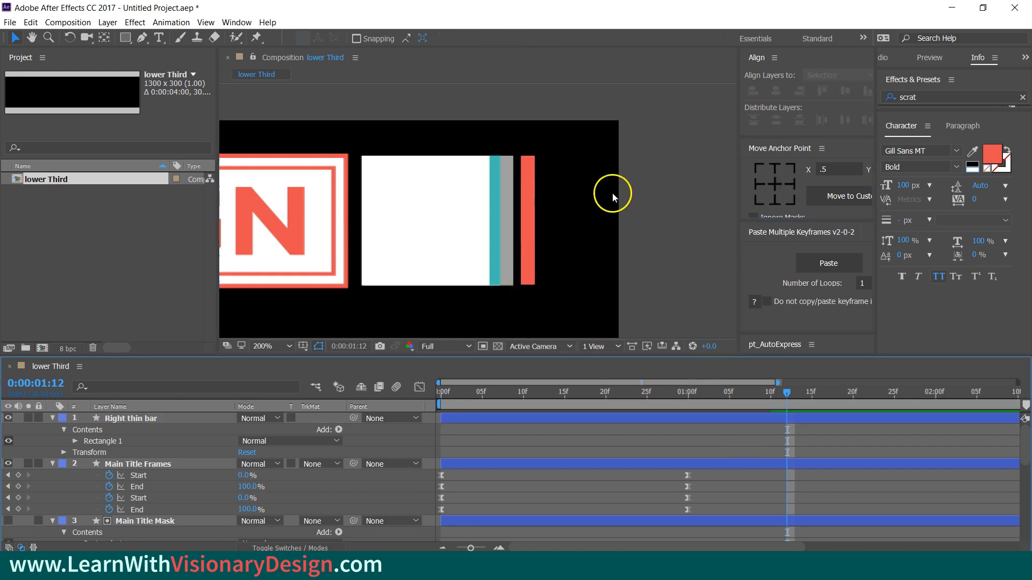
pyautogui.click(525, 228)
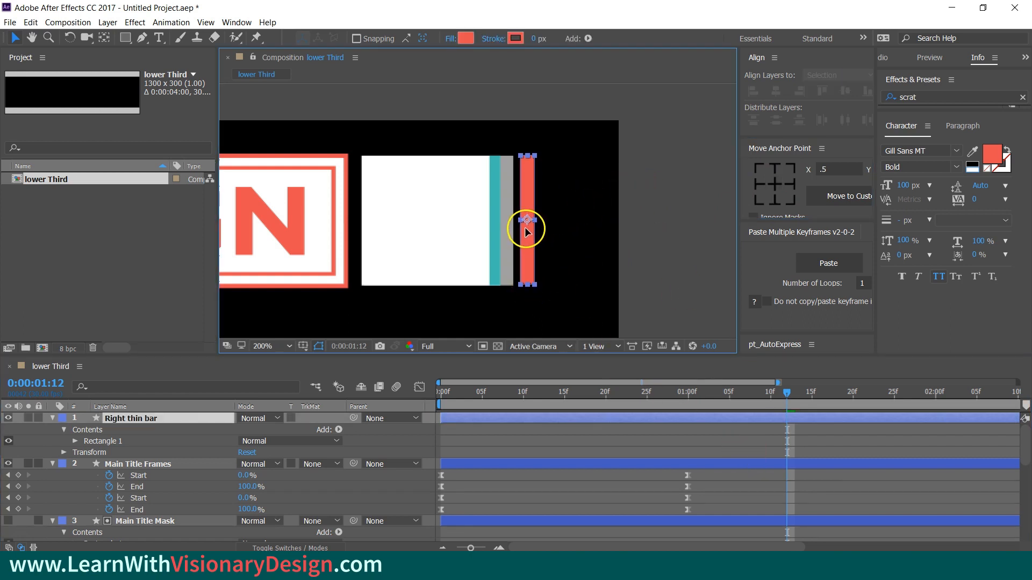
pyautogui.moveTo(534, 220); pyautogui.dragTo(534, 219)
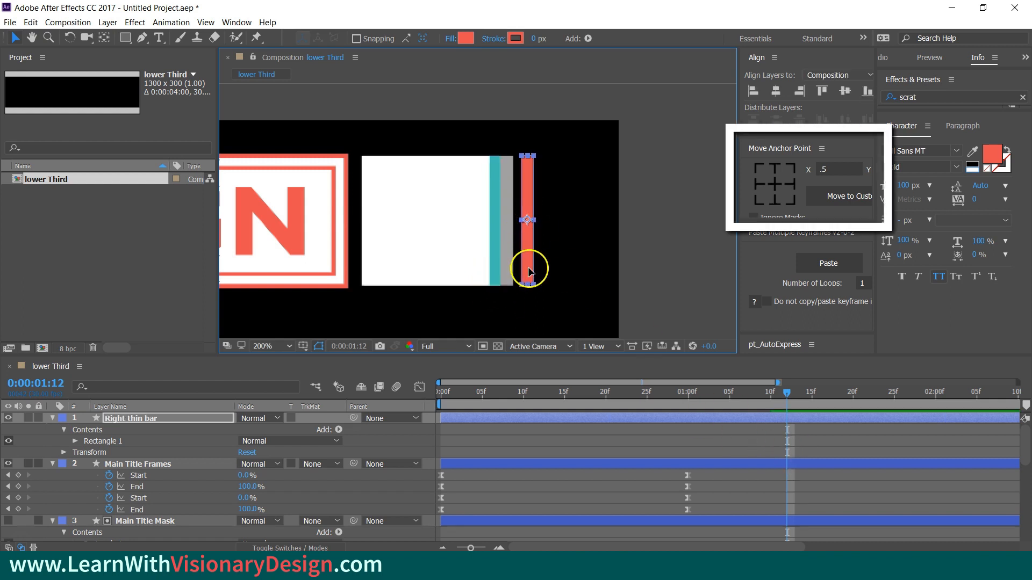
pyautogui.moveTo(528, 268); pyautogui.dragTo(527, 269)
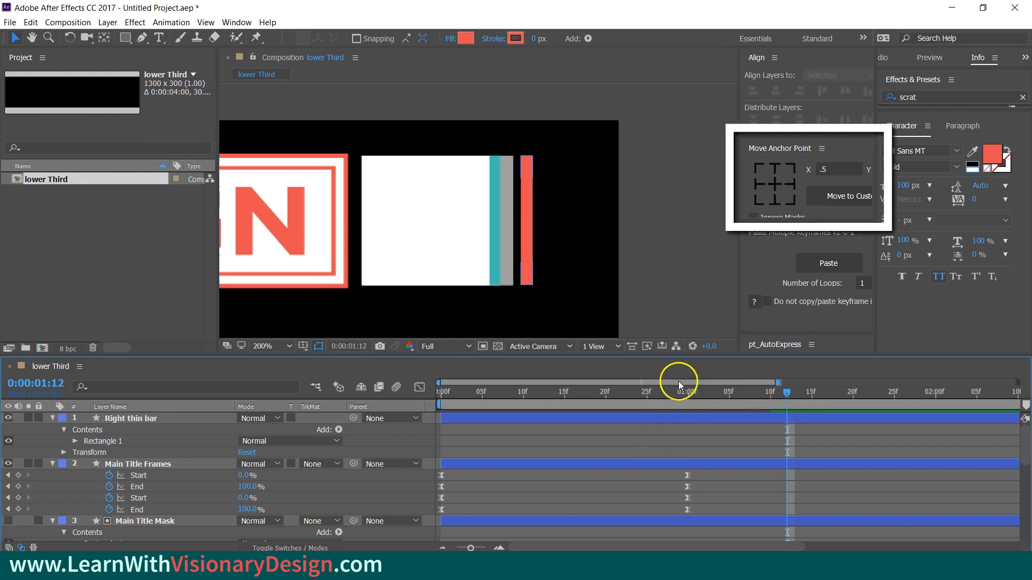
# - Butt the red bar against the grey strip to align its height, and move it back out to leave a narrow gap
pyautogui.click(615, 431)
pyautogui.click(525, 254)
pyautogui.moveTo(524, 252); pyautogui.dragTo(514, 253)
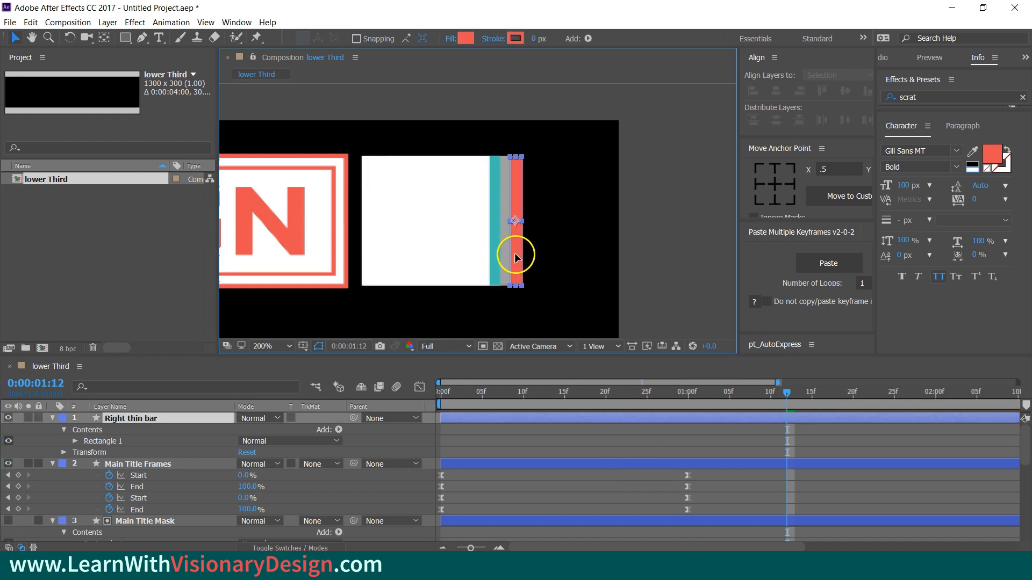
pyautogui.click(577, 432)
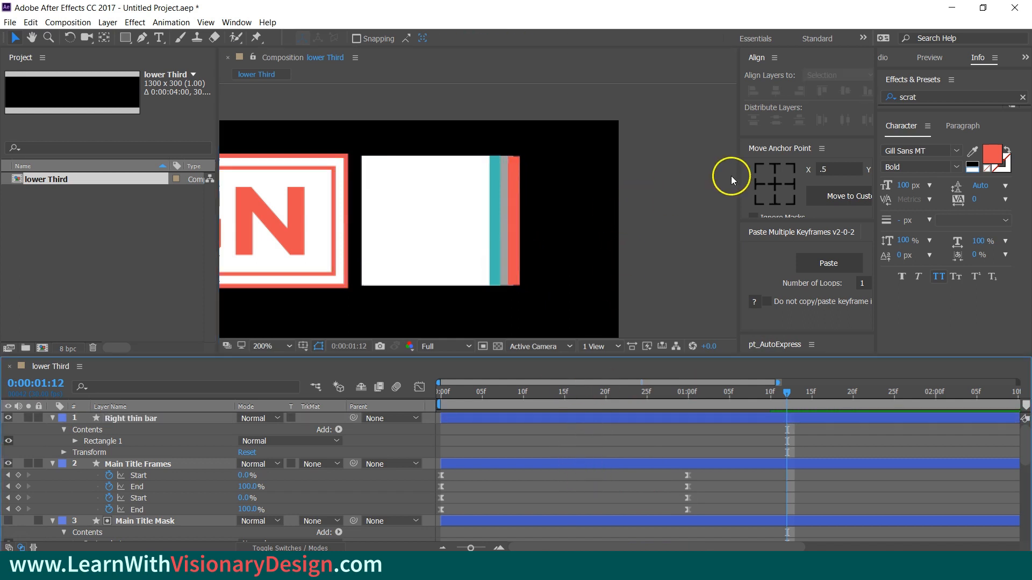
pyautogui.click(517, 223)
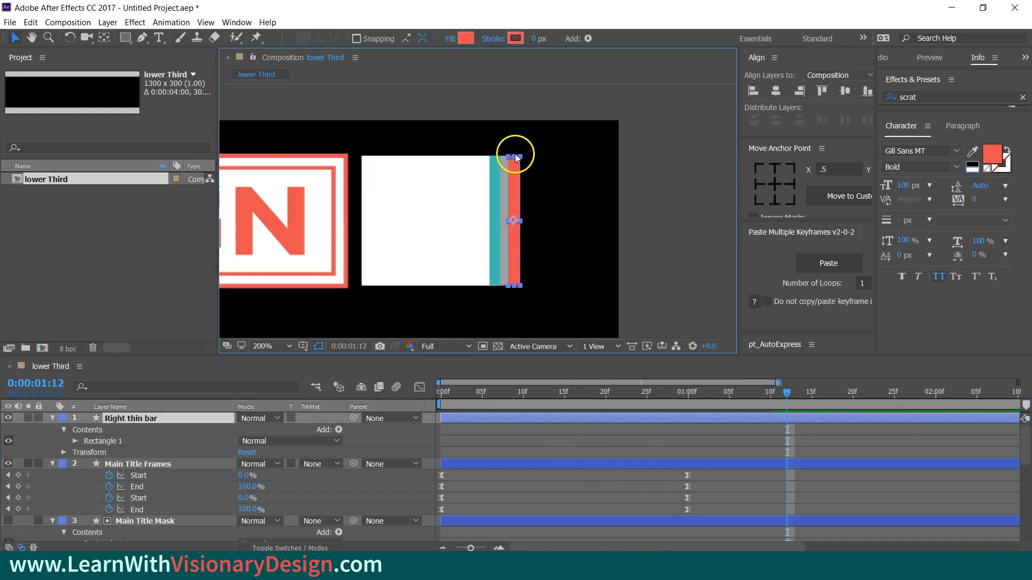
pyautogui.click(592, 440)
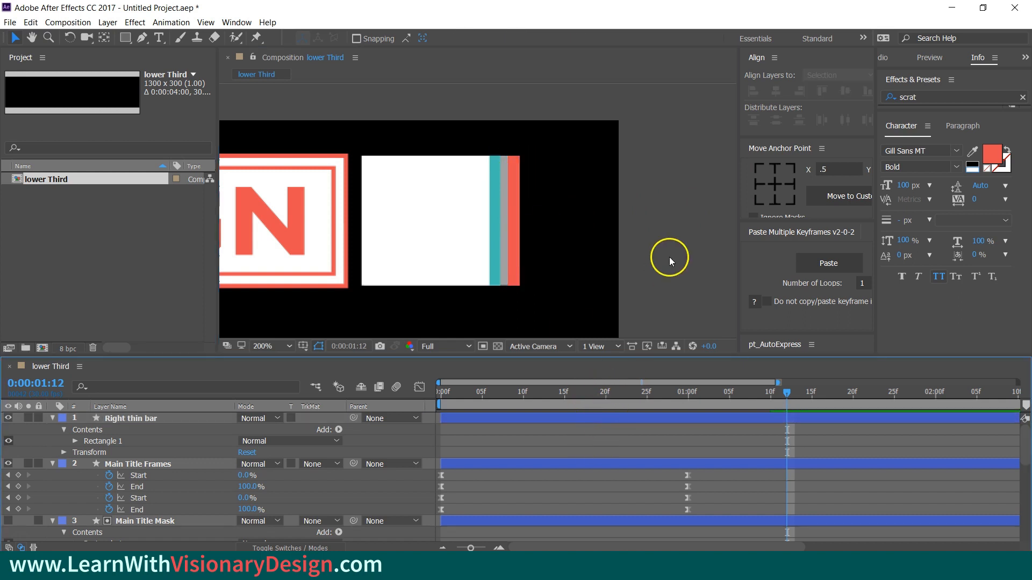
pyautogui.moveTo(515, 233); pyautogui.dragTo(526, 234)
# - Add a Position keyframe to Right thin bar at 0:00:01:12 and send the layer behind all others
pyautogui.click(189, 418)
pyautogui.press('p')
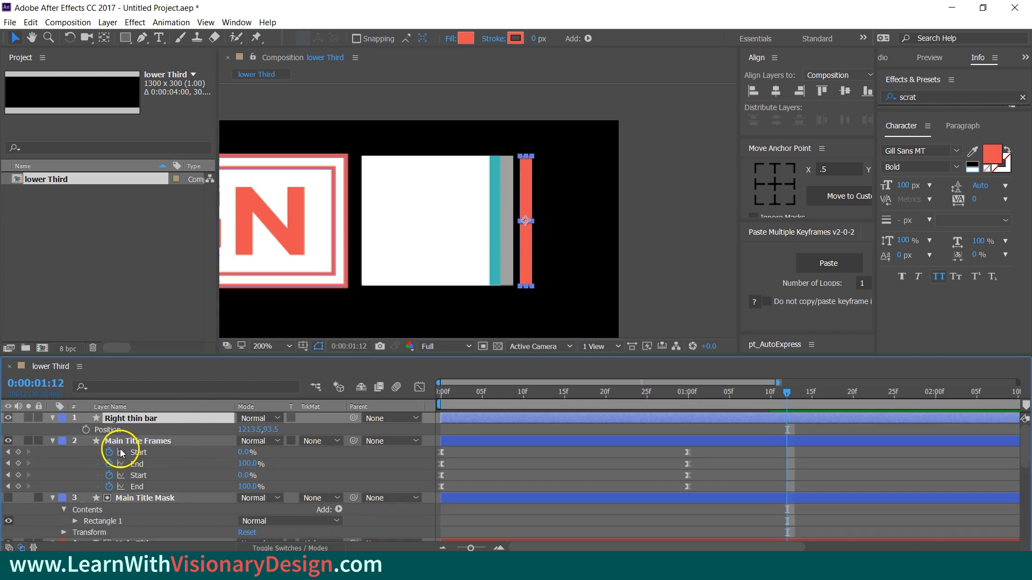
pyautogui.click(86, 429)
pyautogui.click(170, 418)
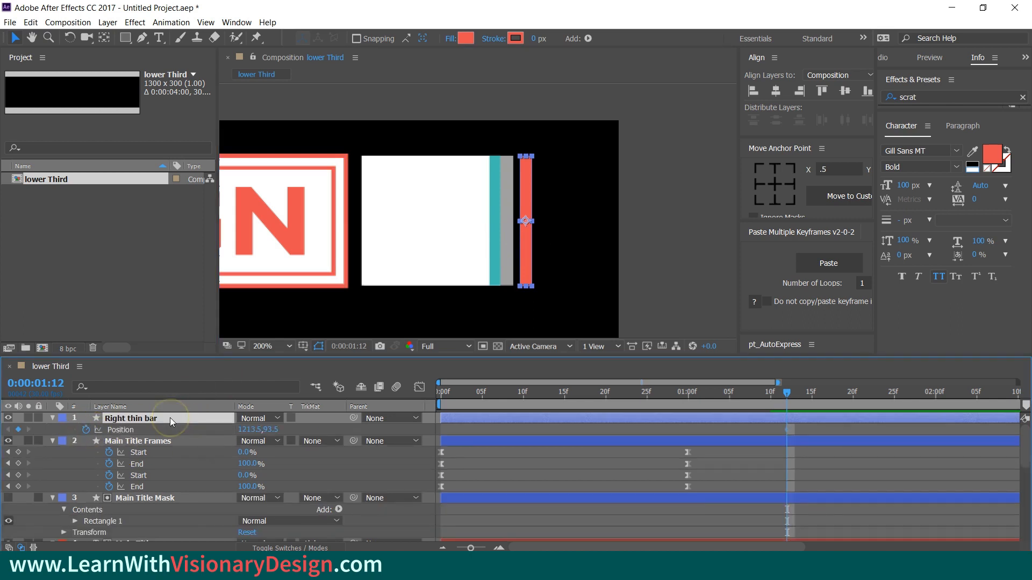
pyautogui.hotkey('ctrl', 'shift', '[')
# - At 0:00:01:10, set Right thin bar's horizontal Position to 1191.5 so it hides behind the backgrounds
pyautogui.scroll(3, 831, 475)
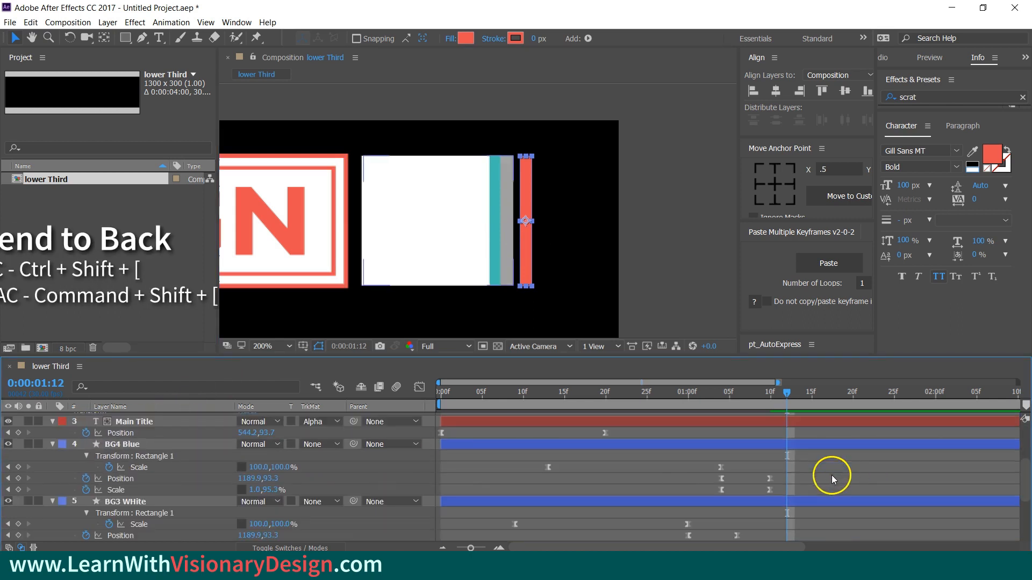
pyautogui.moveTo(790, 393); pyautogui.dragTo(773, 392)
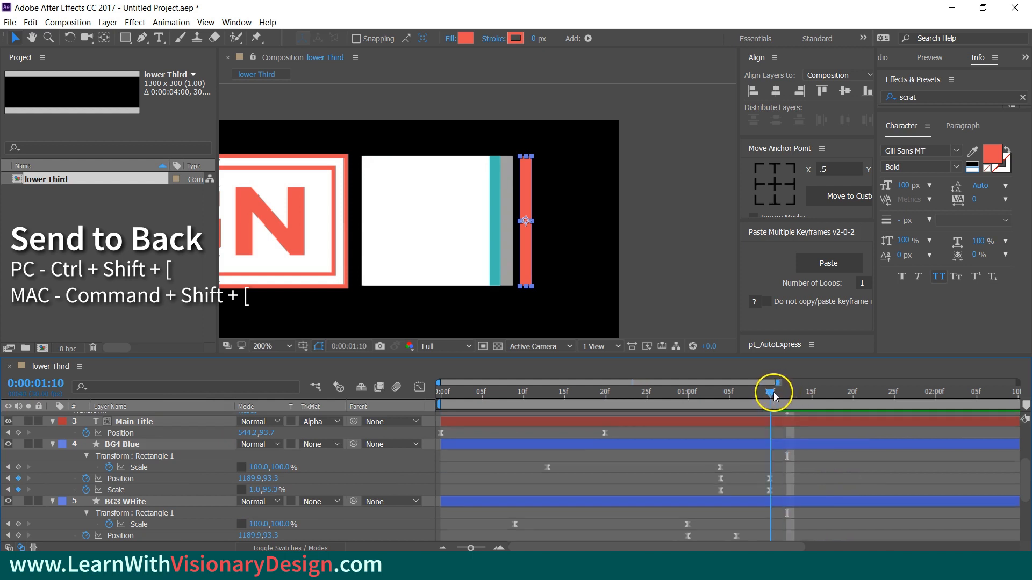
pyautogui.scroll(-3, 645, 468)
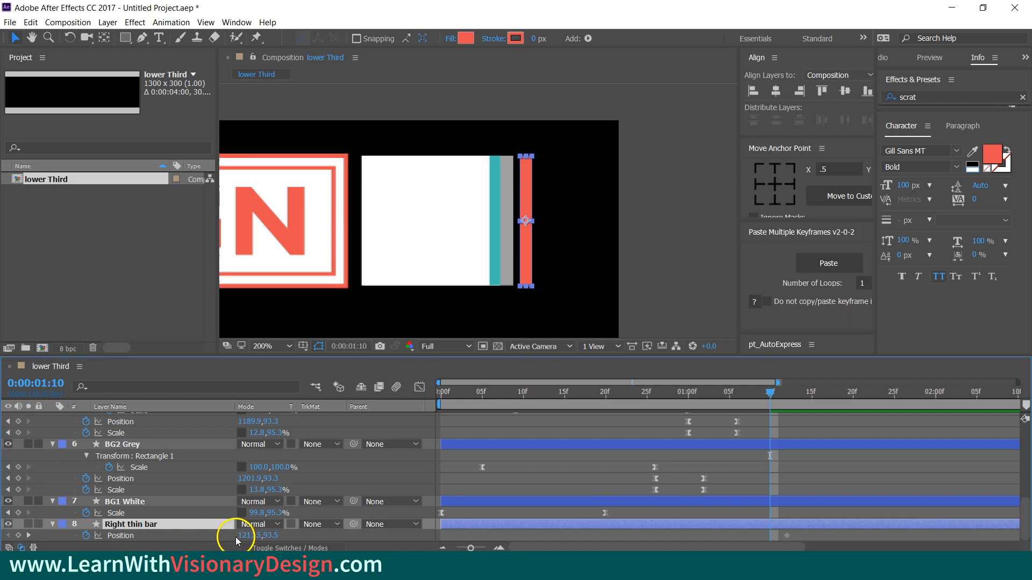
pyautogui.moveTo(235, 536); pyautogui.dragTo(231, 534)
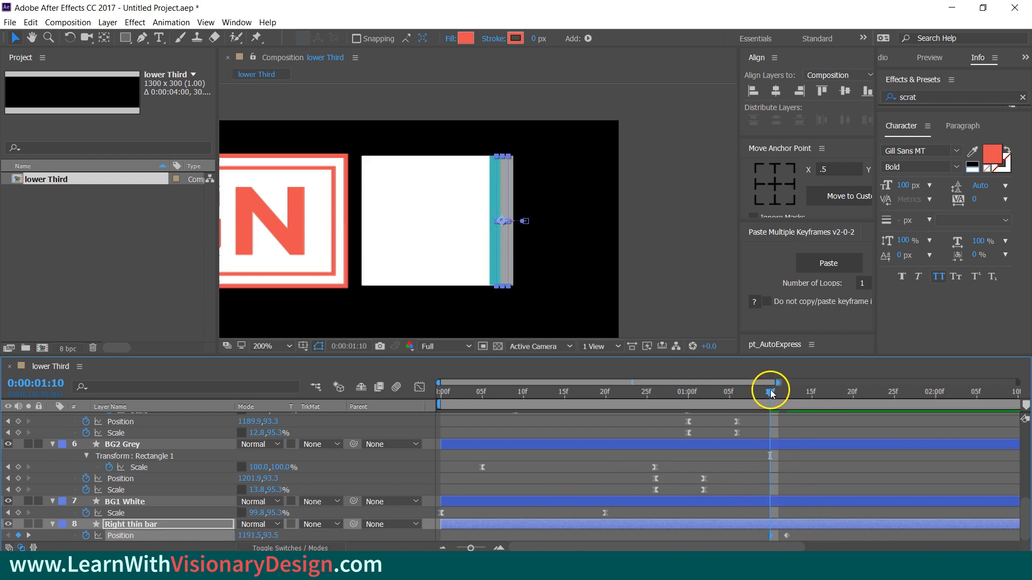
# - Move Right thin bar's second Position keyframe to 0:00:01:20
pyautogui.moveTo(769, 389); pyautogui.dragTo(853, 393)
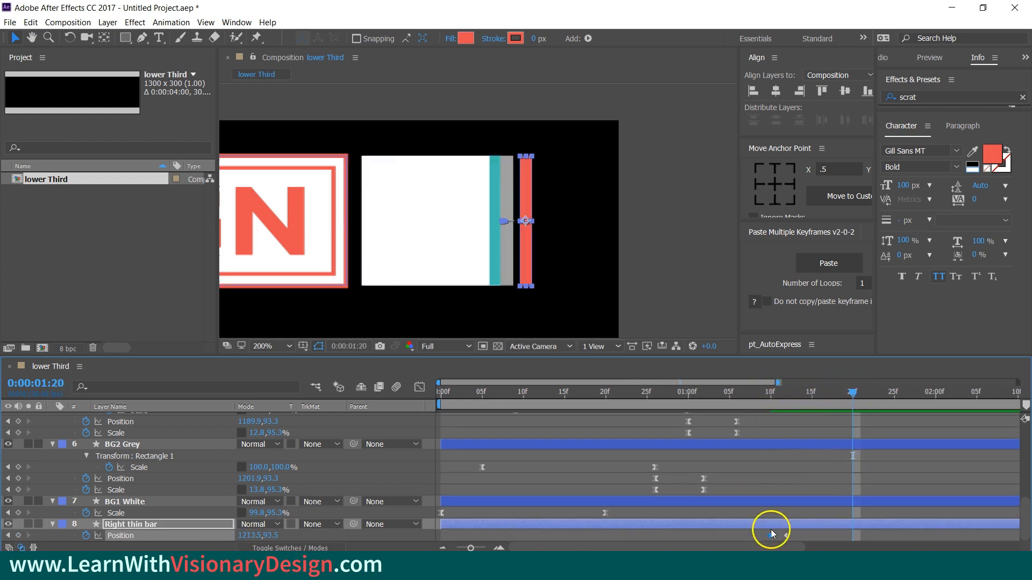
pyautogui.moveTo(787, 535); pyautogui.dragTo(852, 538)
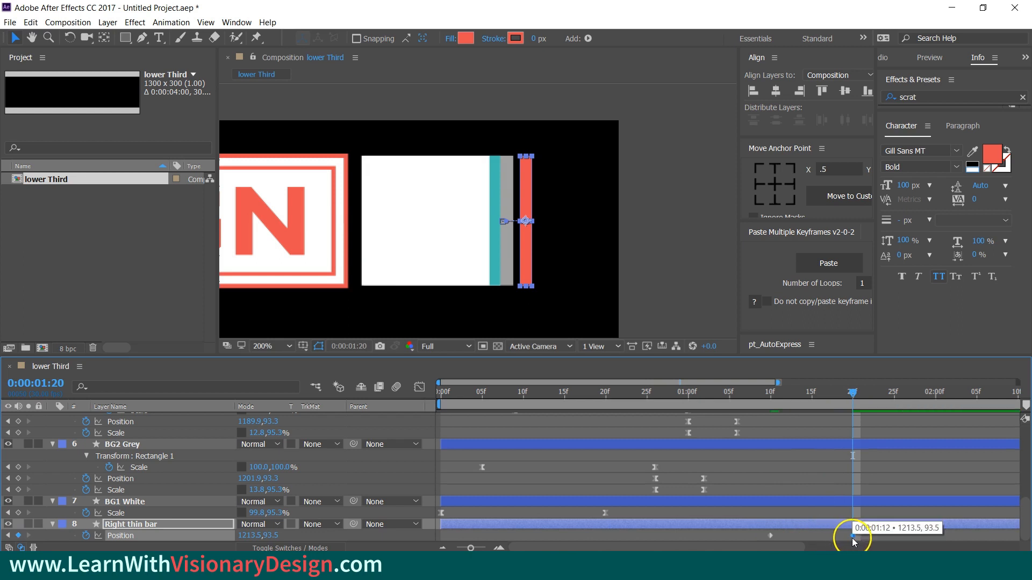
pyautogui.click(898, 512)
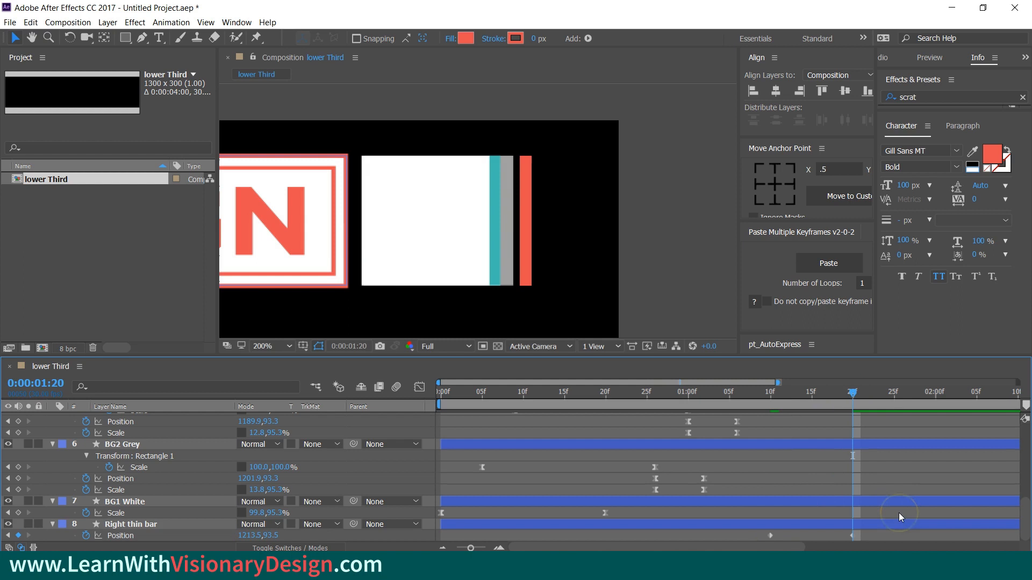
# - Create a project folder named images
pyautogui.click(25, 349)
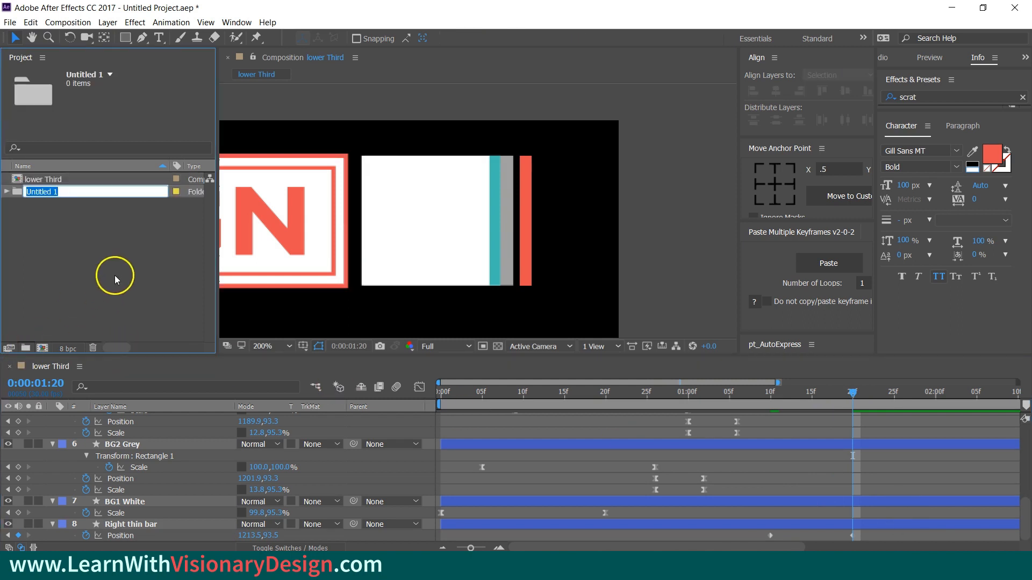
pyautogui.click(115, 276)
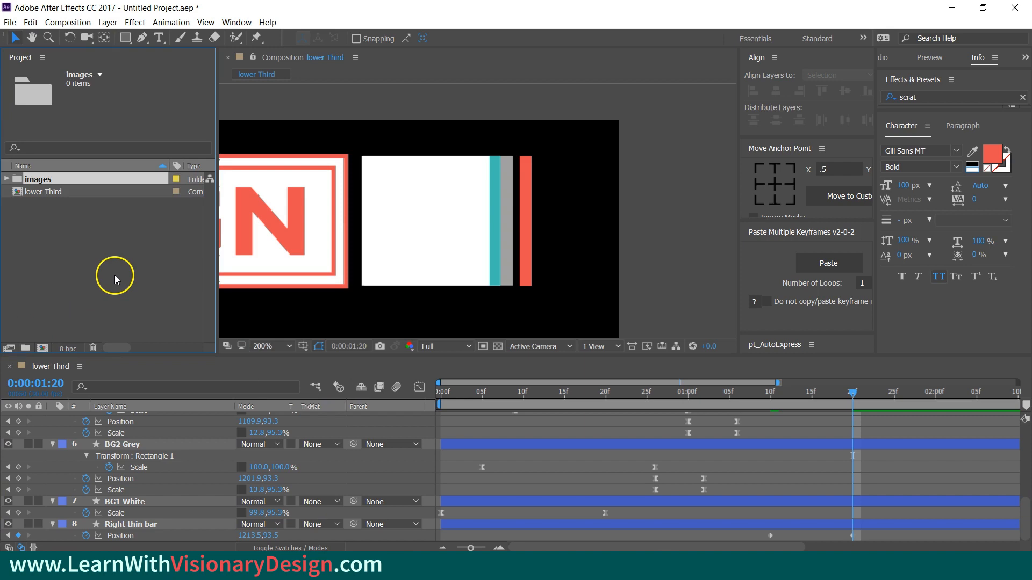
# - Switch to File Explorer, open the image files folder and pick small logo.png for import
pyautogui.hotkey('alt', 'Tab')
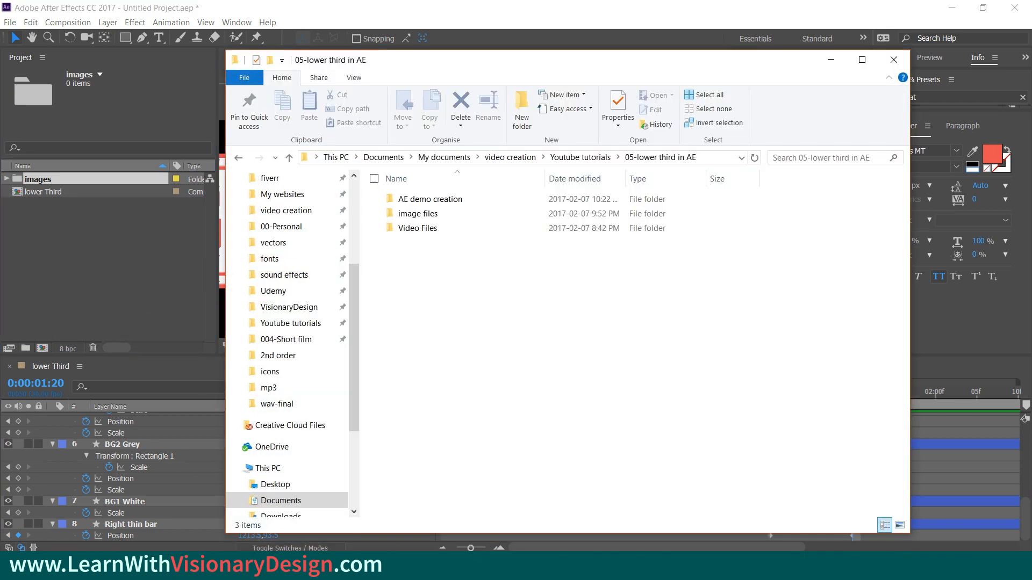
pyautogui.doubleClick(440, 215)
pyautogui.click(482, 216)
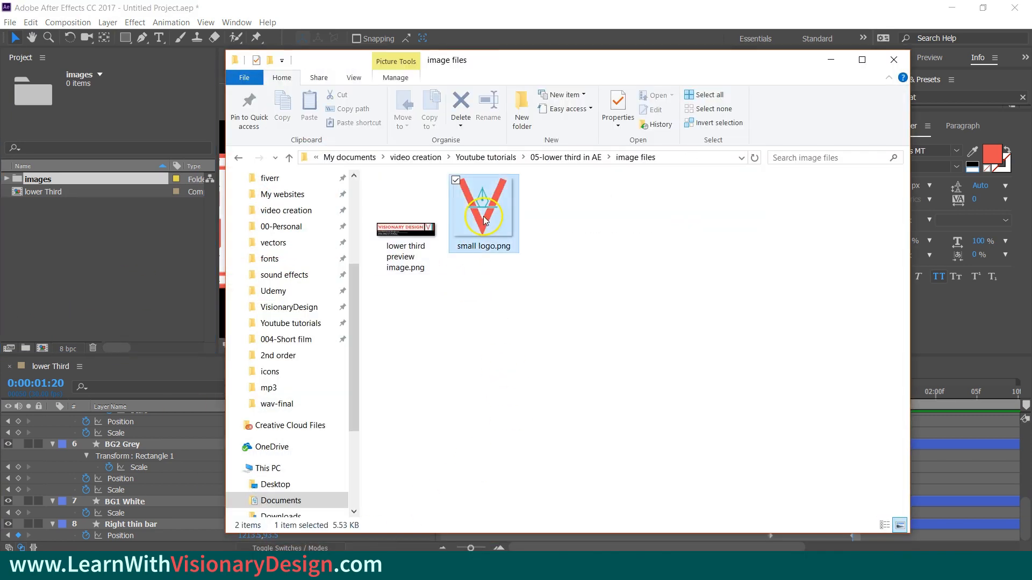
# - Import small logo.png into the project's images folder and add it as the top layer of the lower Third composition
pyautogui.moveTo(482, 216); pyautogui.dragTo(131, 177)
pyautogui.click(162, 89)
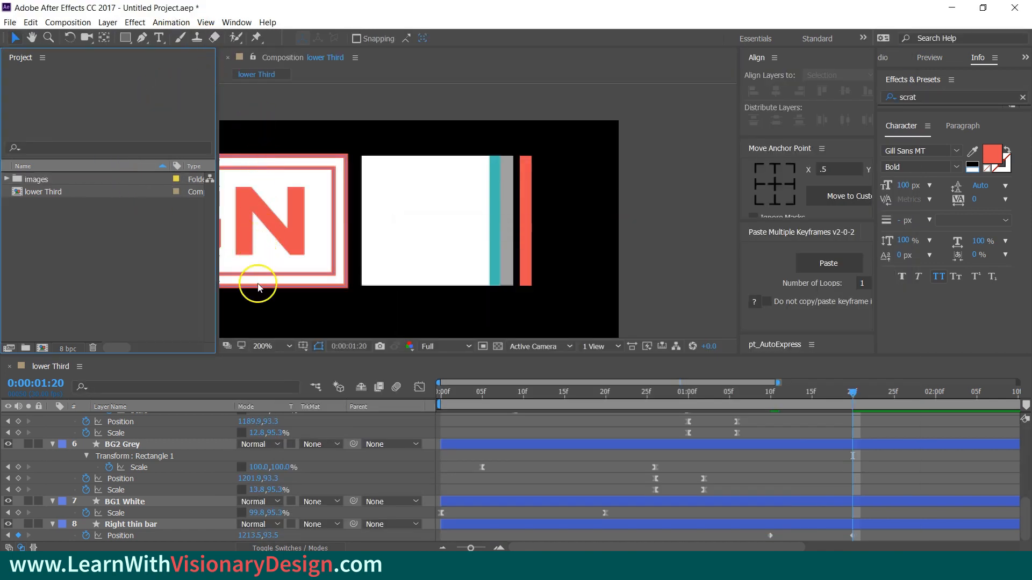
pyautogui.click(7, 179)
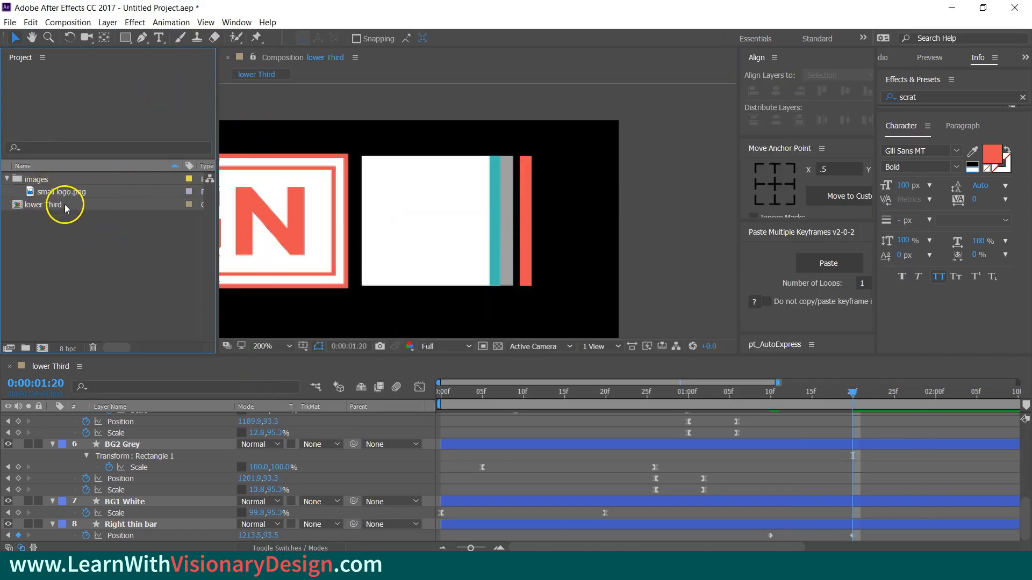
pyautogui.moveTo(64, 192); pyautogui.dragTo(162, 416)
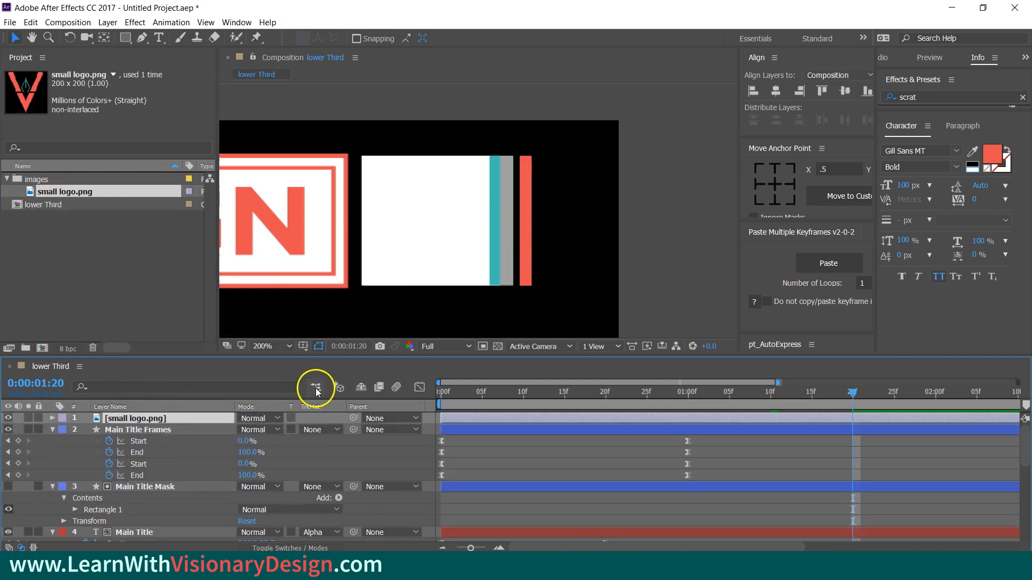
# - Move the small logo onto the white square beside the DESIGN title and nudge it vertically until it is centred
pyautogui.press(',')
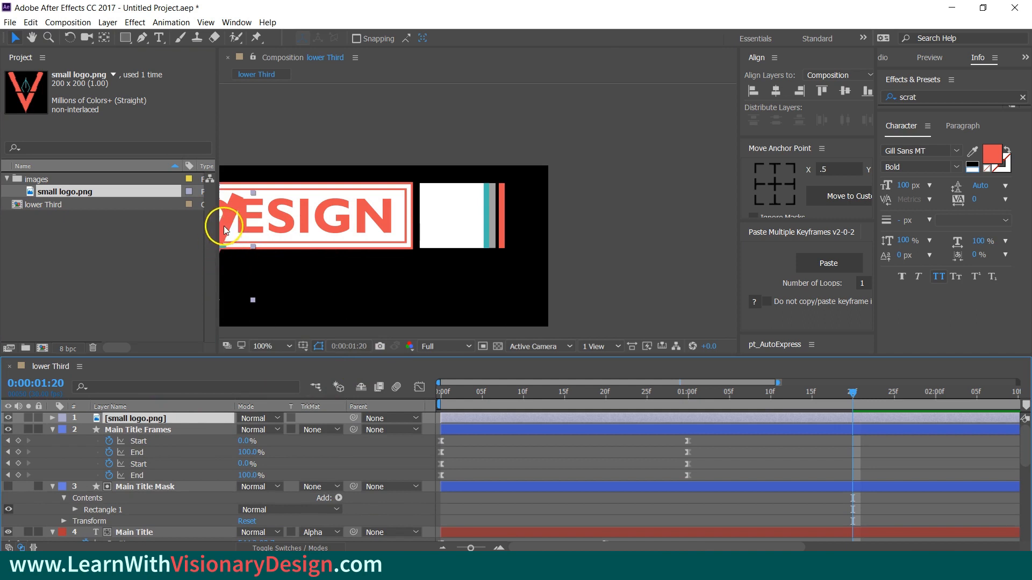
pyautogui.moveTo(224, 226); pyautogui.dragTo(484, 176)
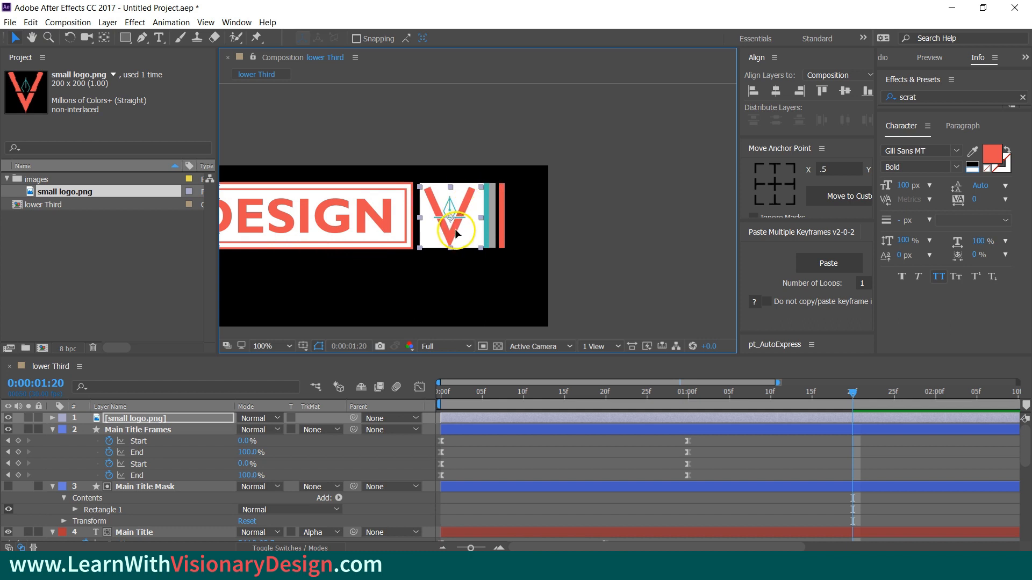
pyautogui.press('Up')
pyautogui.press('Up')
pyautogui.press('Up')
pyautogui.press('Up')
pyautogui.press('Up')
pyautogui.press('Up')
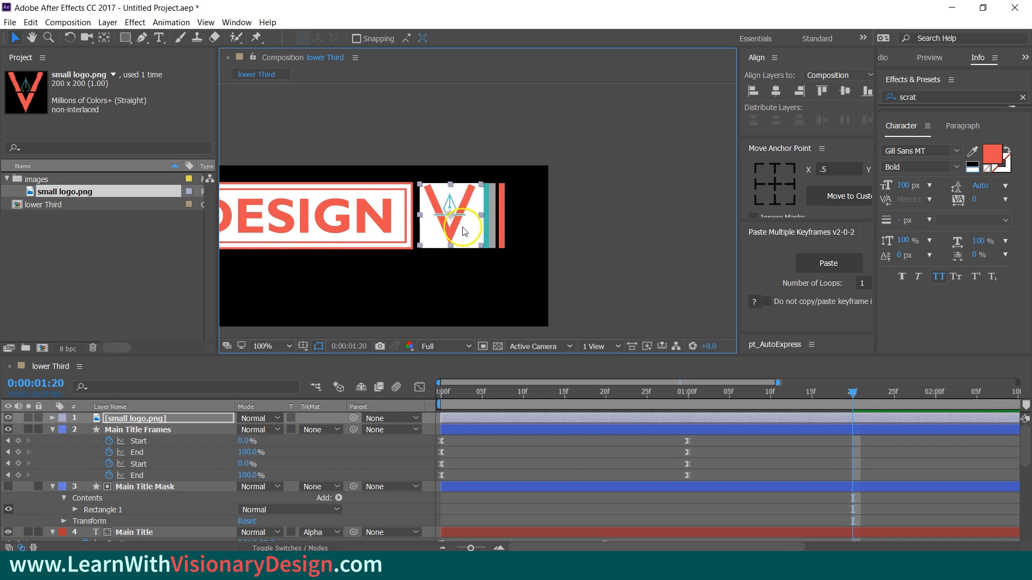
pyautogui.press('Down')
pyautogui.press('Down')
# - Keyframe the logo's position in place at 0:00:01:20, and with X moved back to 1004 at 0:00:01:10
pyautogui.click(192, 417)
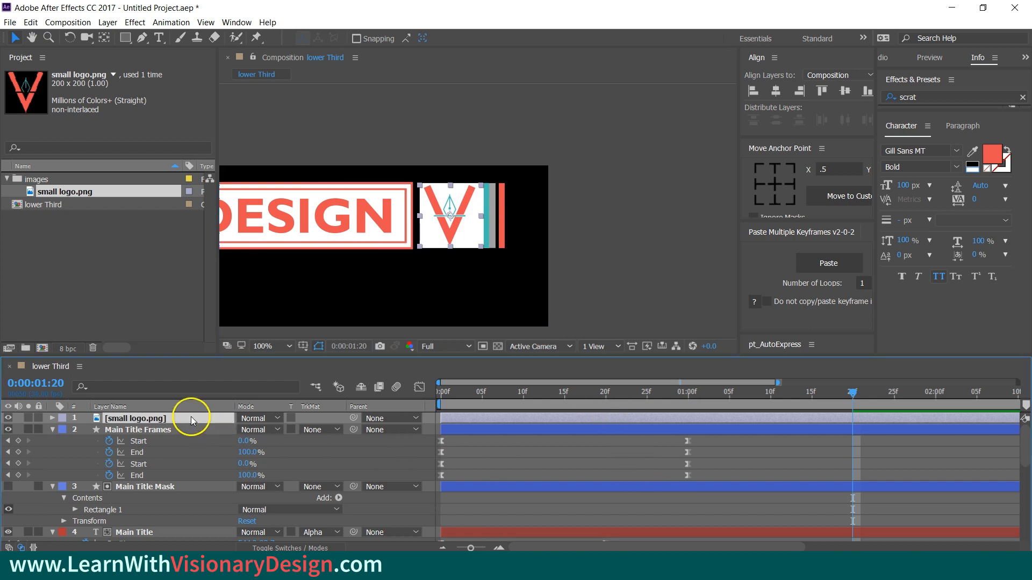
pyautogui.press('p')
pyautogui.click(86, 429)
pyautogui.scroll(-5, 878, 470)
pyautogui.scroll(-3, 878, 470)
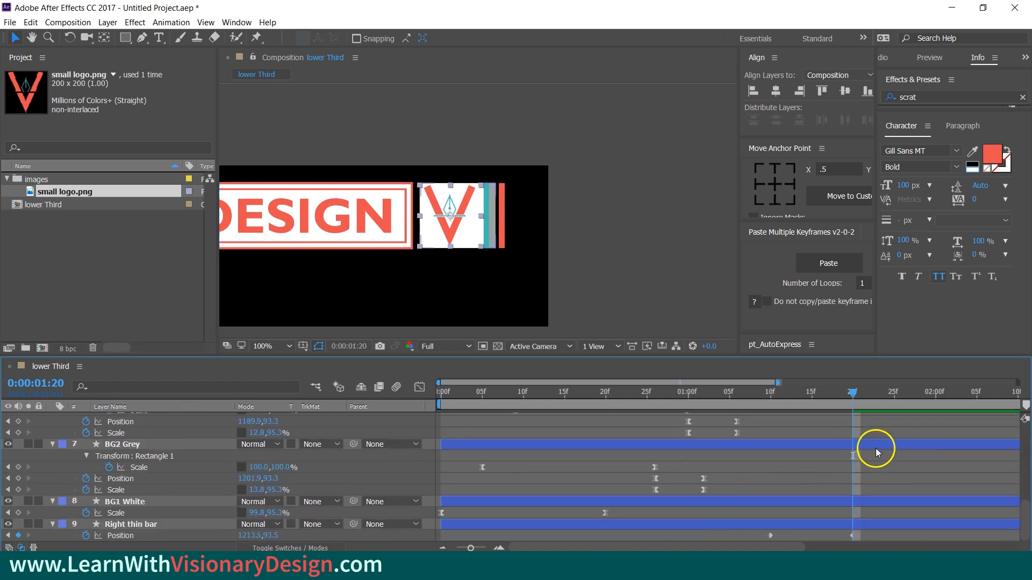
pyautogui.moveTo(847, 395); pyautogui.dragTo(769, 392)
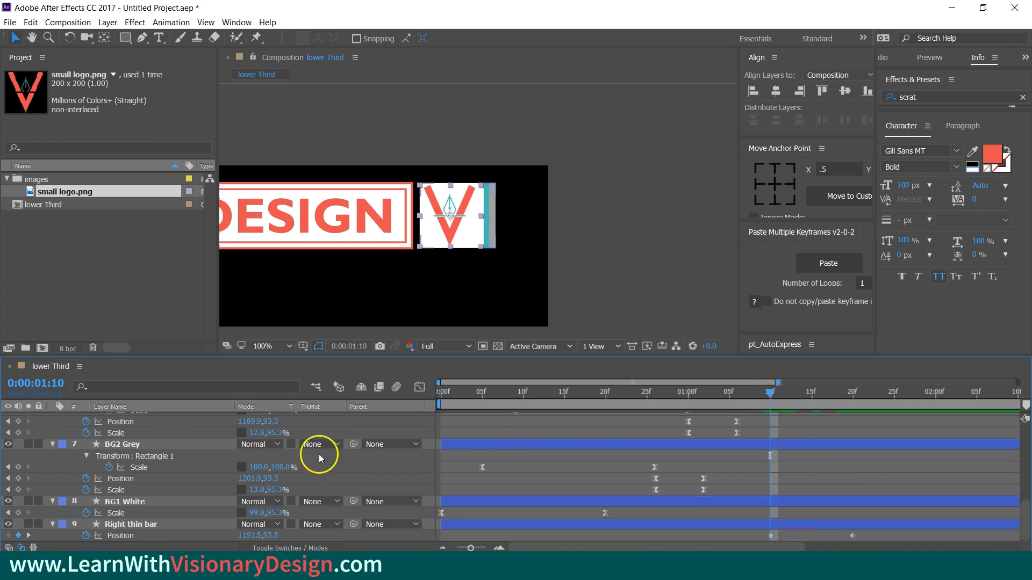
pyautogui.scroll(8, 259, 459)
pyautogui.moveTo(251, 430); pyautogui.dragTo(177, 433)
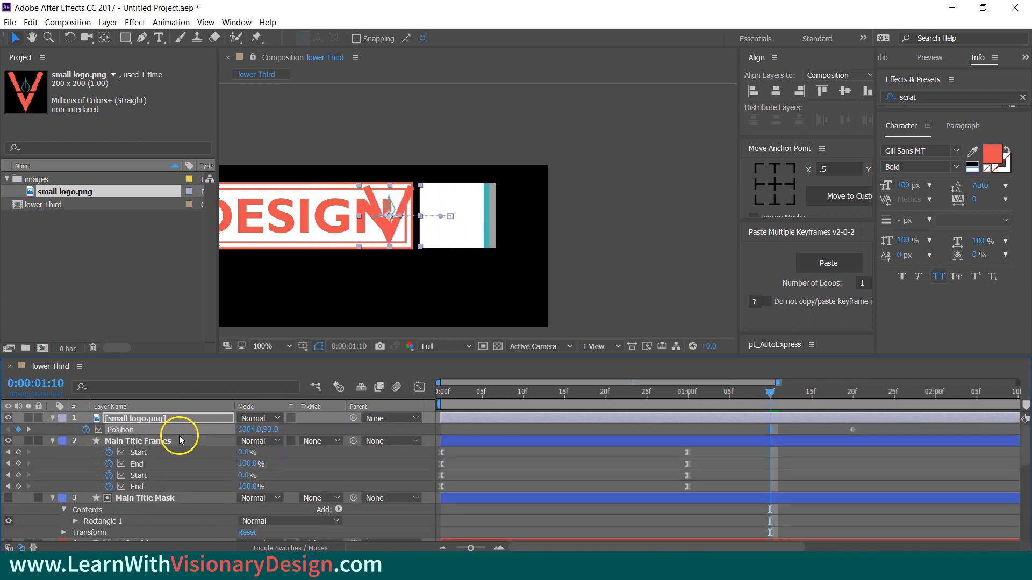
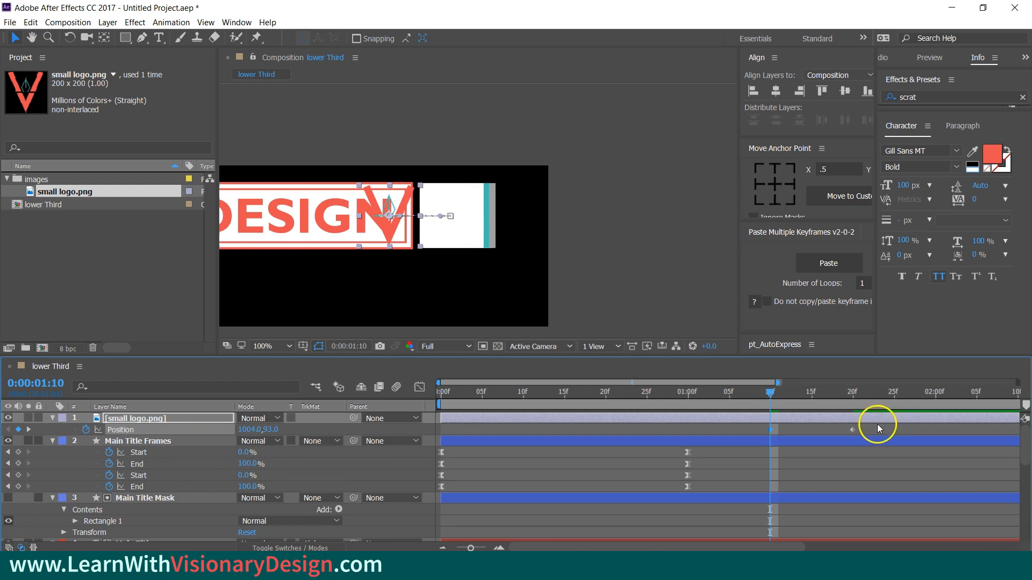
# - Apply Easy Ease to both logo position keyframes and raise the last keyframe's incoming influence to about 83% in the speed graph
pyautogui.moveTo(876, 426); pyautogui.dragTo(753, 435)
pyautogui.press('F9')
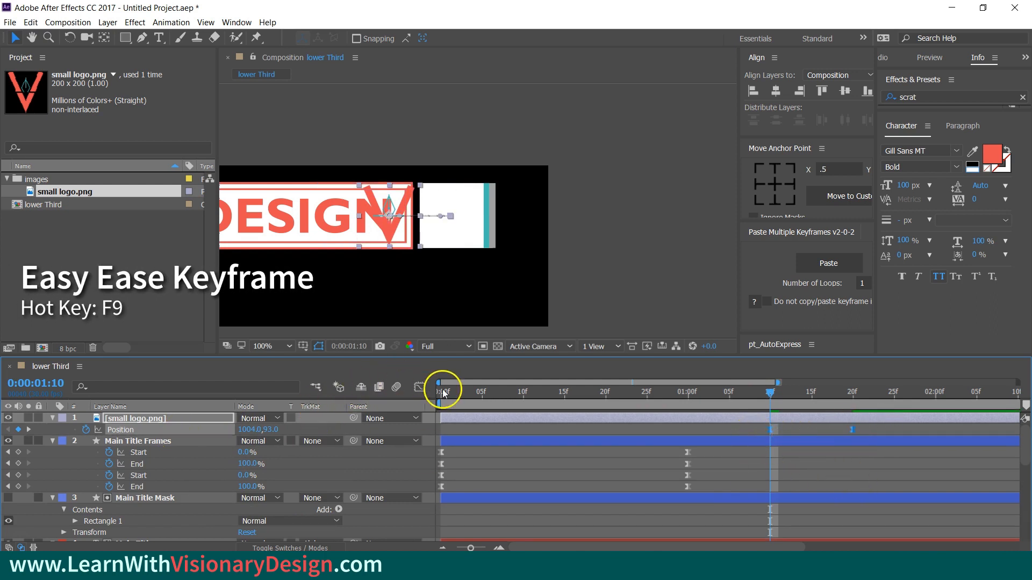
pyautogui.click(420, 387)
pyautogui.click(852, 514)
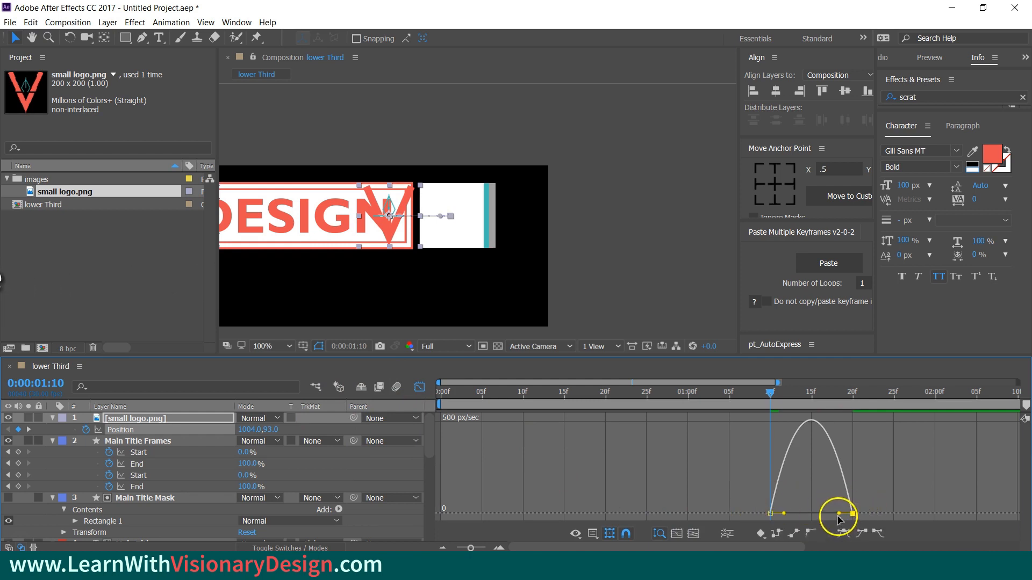
pyautogui.moveTo(839, 513); pyautogui.dragTo(812, 513)
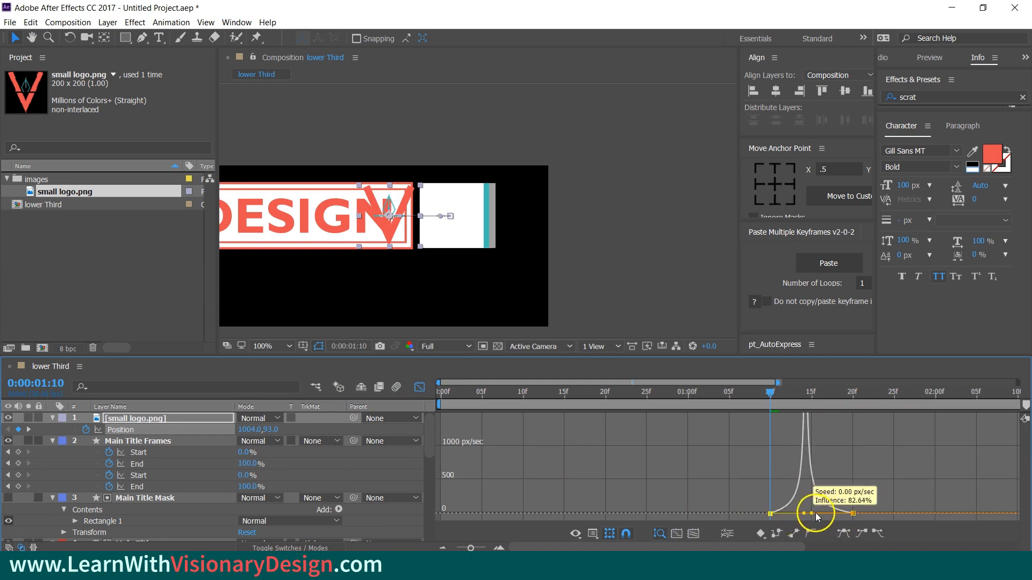
pyautogui.click(420, 386)
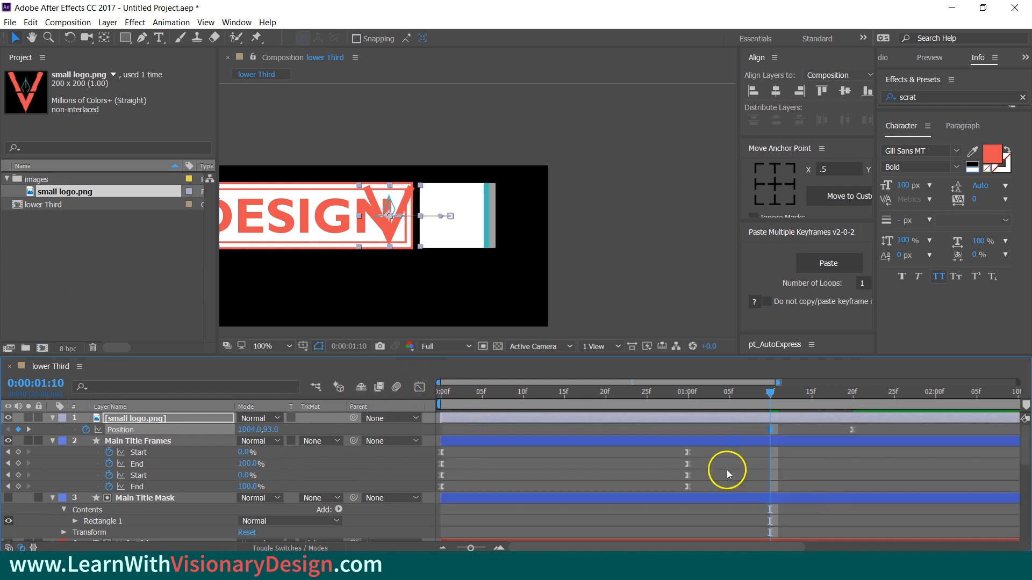
# - Ease the Right thin bar's position keyframes, lengthen the last keyframe's incoming influence in the speed graph, and preview the motion
pyautogui.scroll(-5, 841, 477)
pyautogui.click(872, 525)
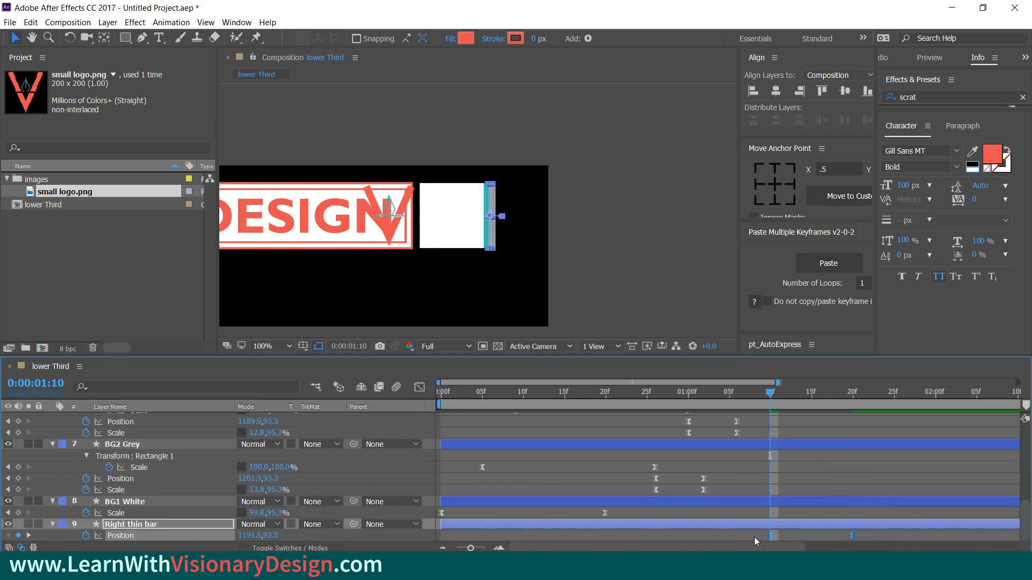
pyautogui.click(419, 387)
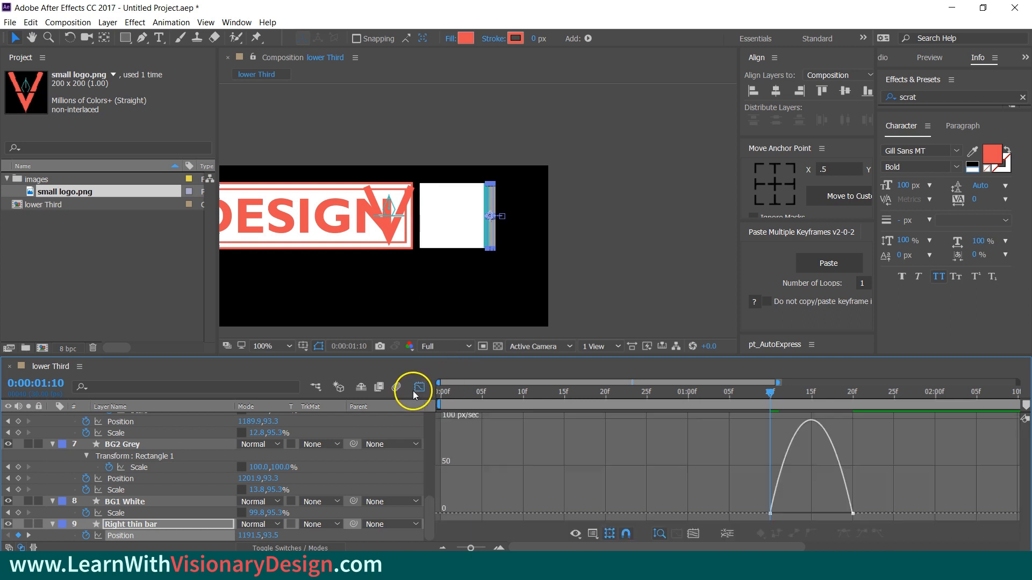
pyautogui.click(852, 513)
pyautogui.moveTo(845, 511); pyautogui.dragTo(811, 514)
pyautogui.click(418, 387)
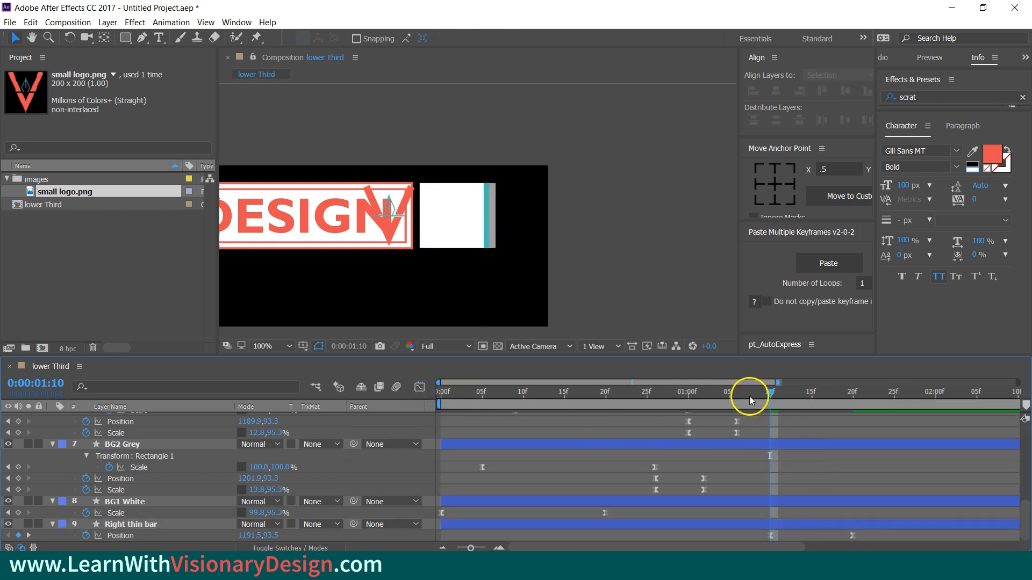
pyautogui.moveTo(767, 393); pyautogui.dragTo(651, 407)
pyautogui.press('space')
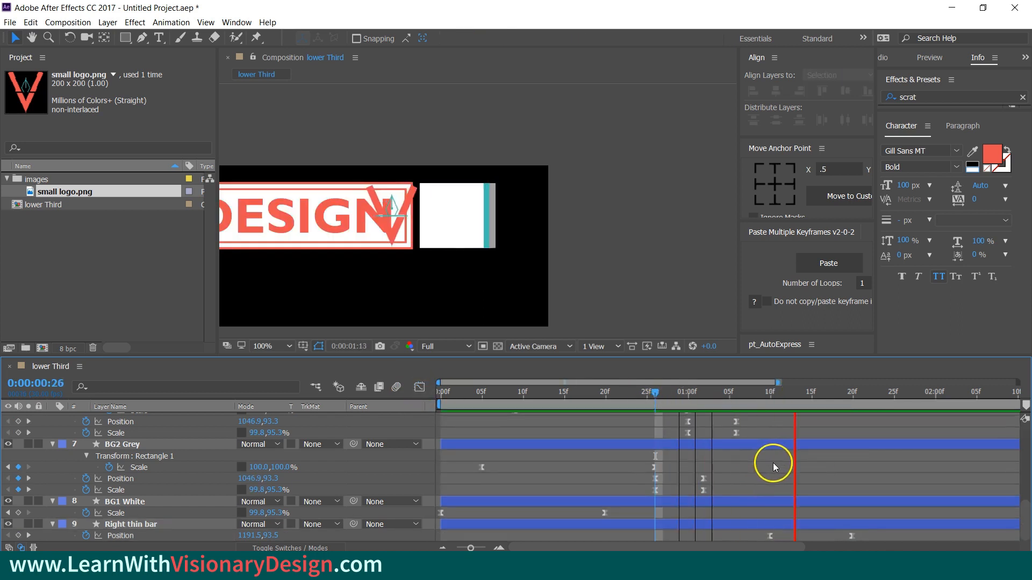
# - Trim the start of the Right thin bar and small logo layers to 0:00:01:10
pyautogui.moveTo(928, 394); pyautogui.dragTo(772, 424)
pyautogui.click(805, 520)
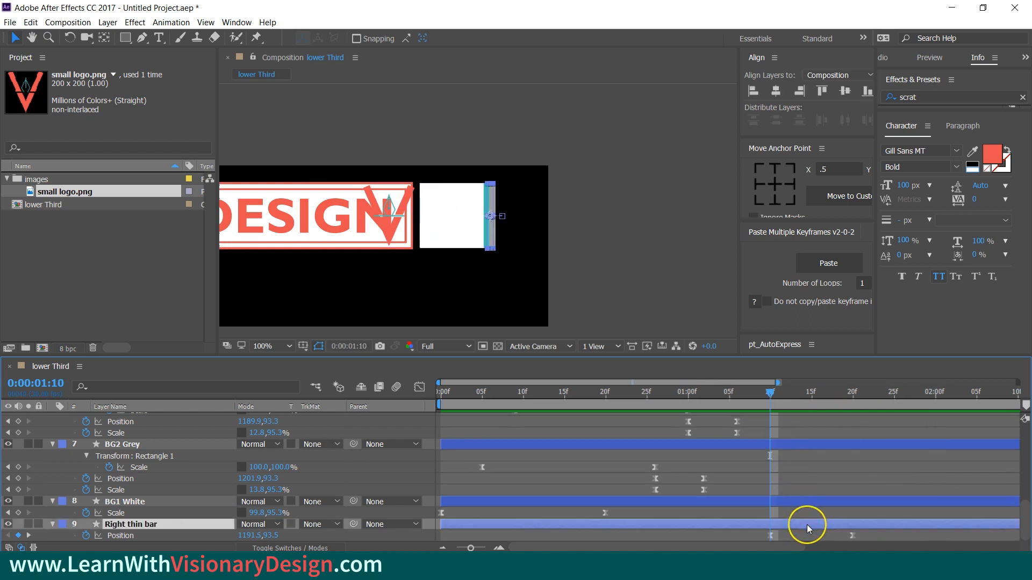
pyautogui.hotkey('alt', '[')
pyautogui.scroll(5, 811, 486)
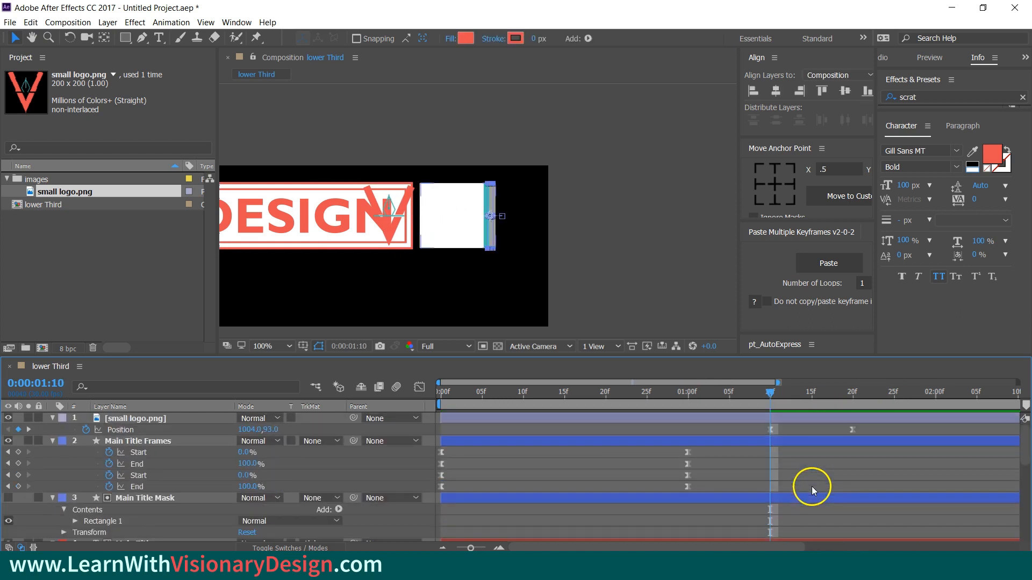
pyautogui.click(792, 422)
pyautogui.hotkey('alt', '[')
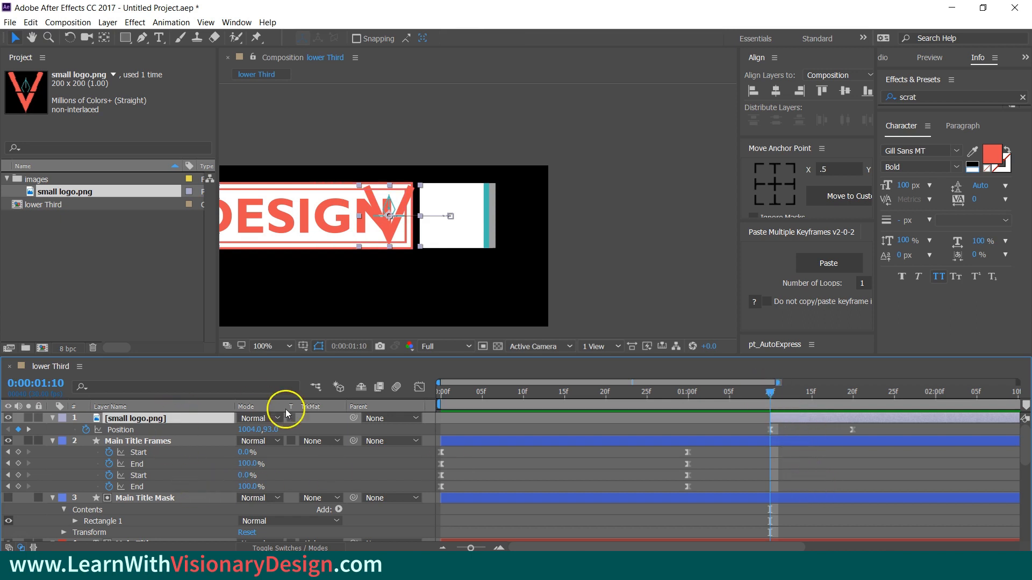
# - Draw a rectangle covering the white square on a new shape layer and name the layer "logo mask"
pyautogui.click(471, 424)
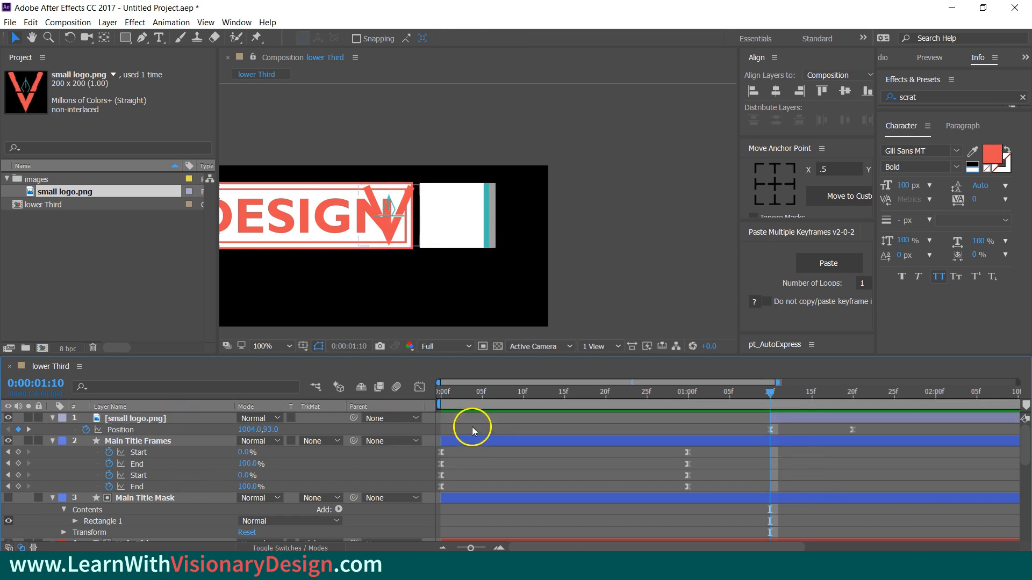
pyautogui.click(126, 37)
pyautogui.scroll(1, 484, 215)
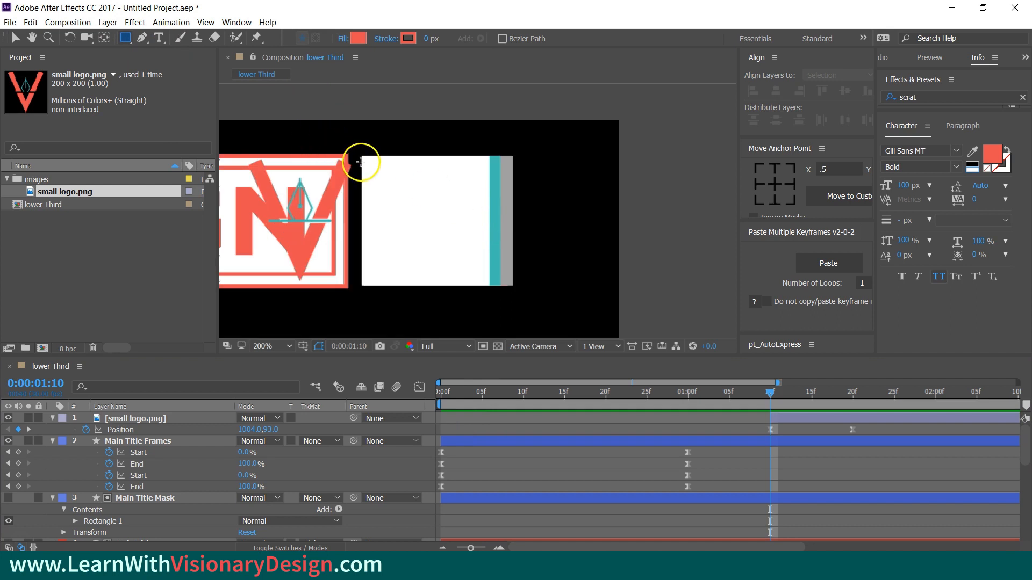
pyautogui.moveTo(361, 159); pyautogui.dragTo(497, 287)
pyautogui.click(144, 421)
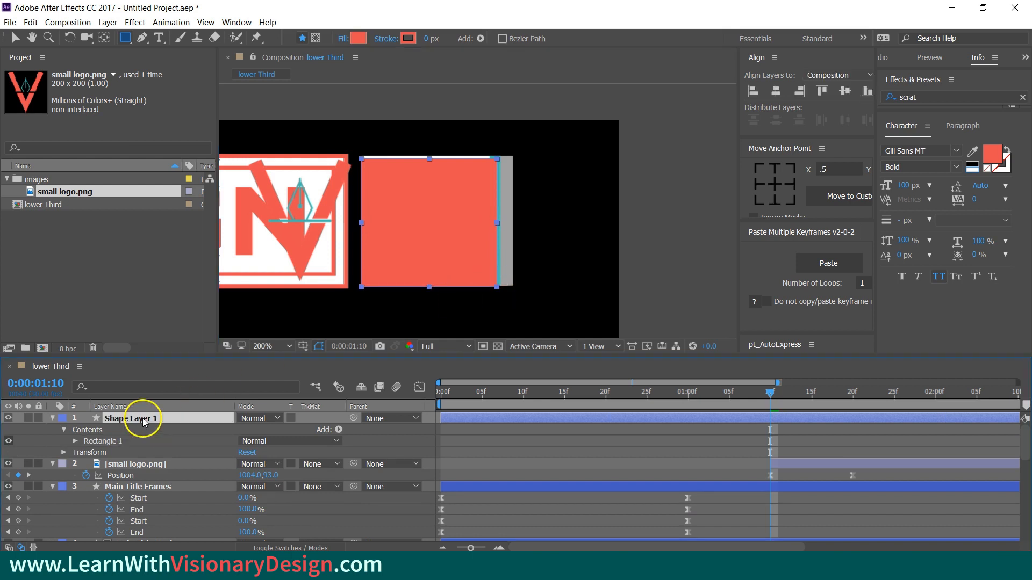
pyautogui.press('Return')
pyautogui.write('logo')
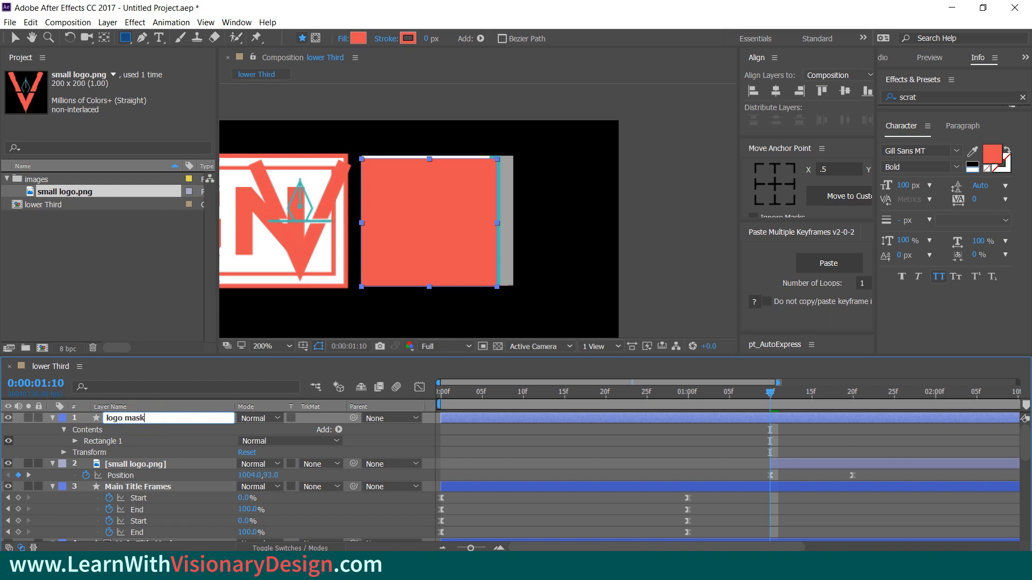
pyautogui.write(' mask')
pyautogui.press('Return')
# - Rename the small logo layer "logo" and set its track matte to Alpha Matte "logo mask"
pyautogui.click(131, 464)
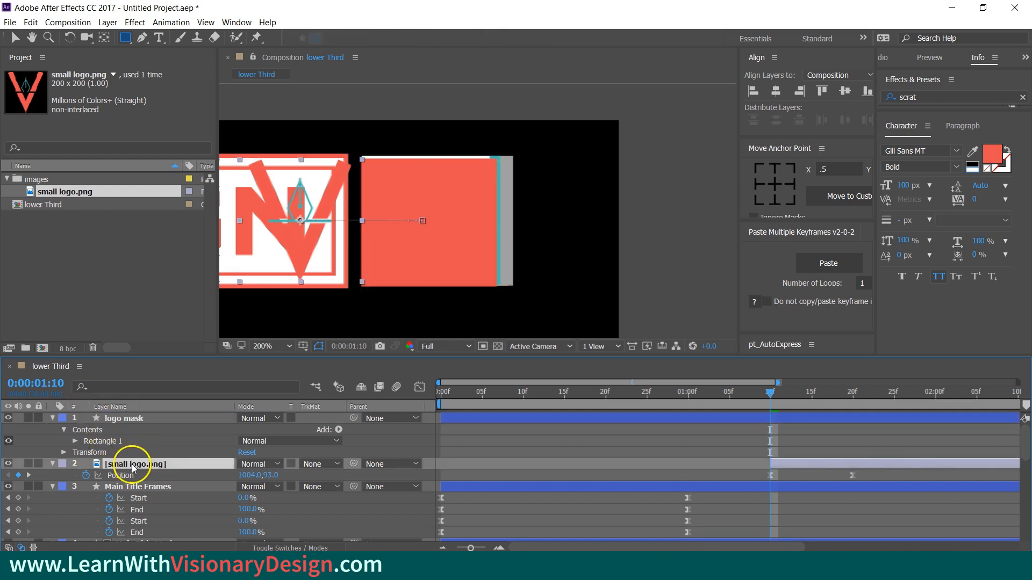
pyautogui.press('Return')
pyautogui.write('logo')
pyautogui.press('Return')
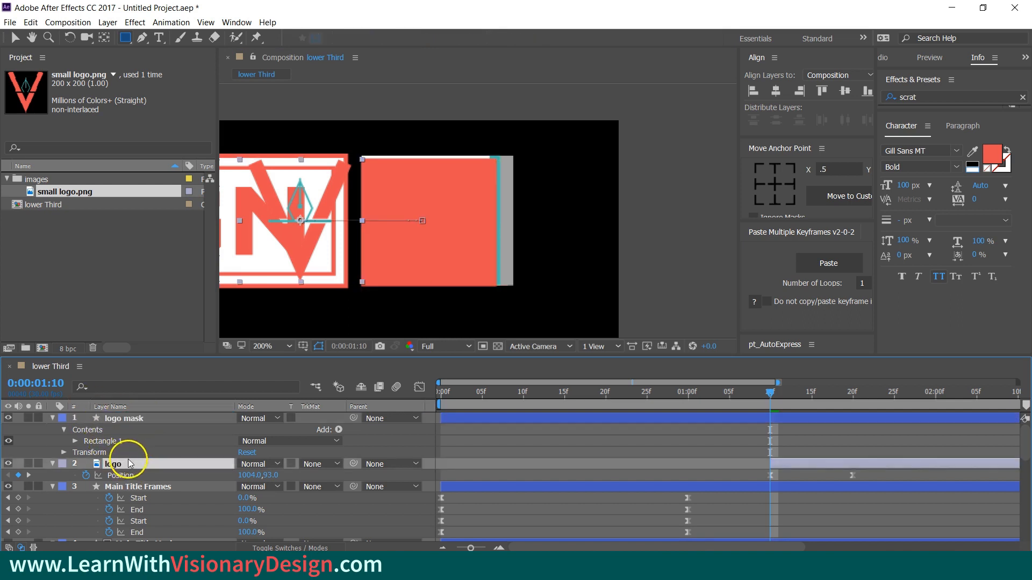
pyautogui.click(321, 464)
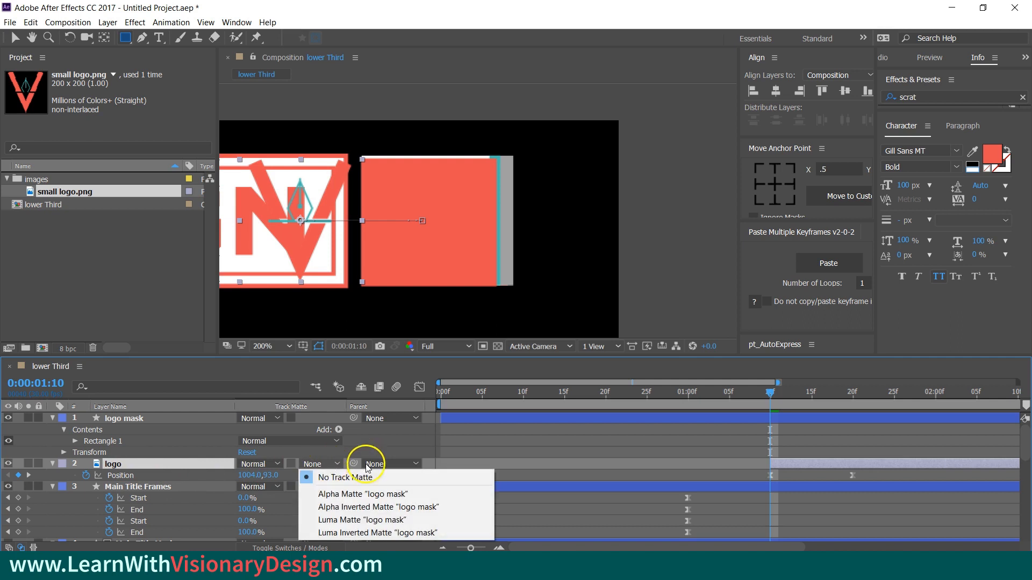
pyautogui.click(409, 494)
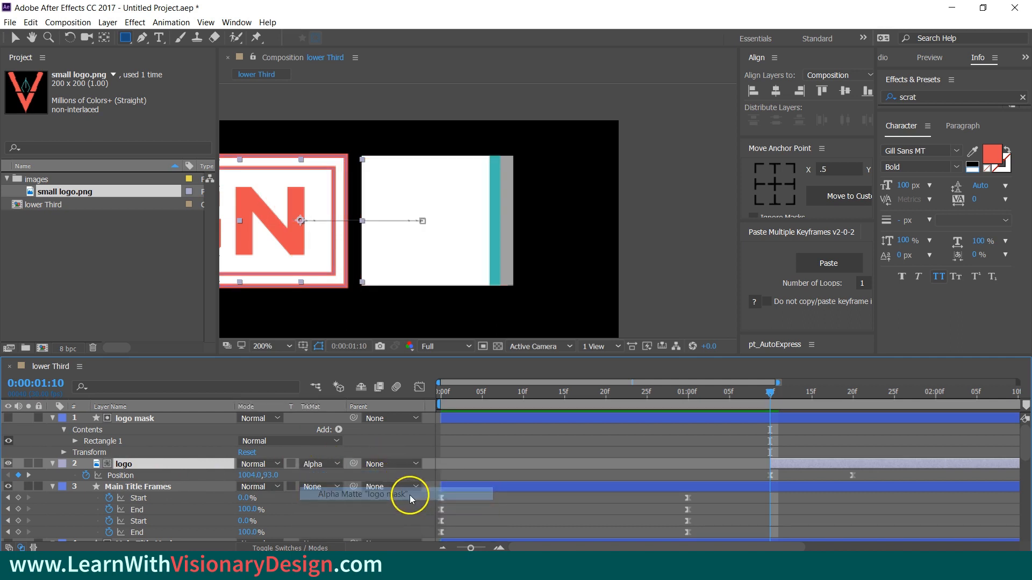
pyautogui.click(742, 479)
# - Scrub through the masked logo reveal and play the whole lower third animation from the beginning
pyautogui.moveTo(774, 393); pyautogui.dragTo(817, 393)
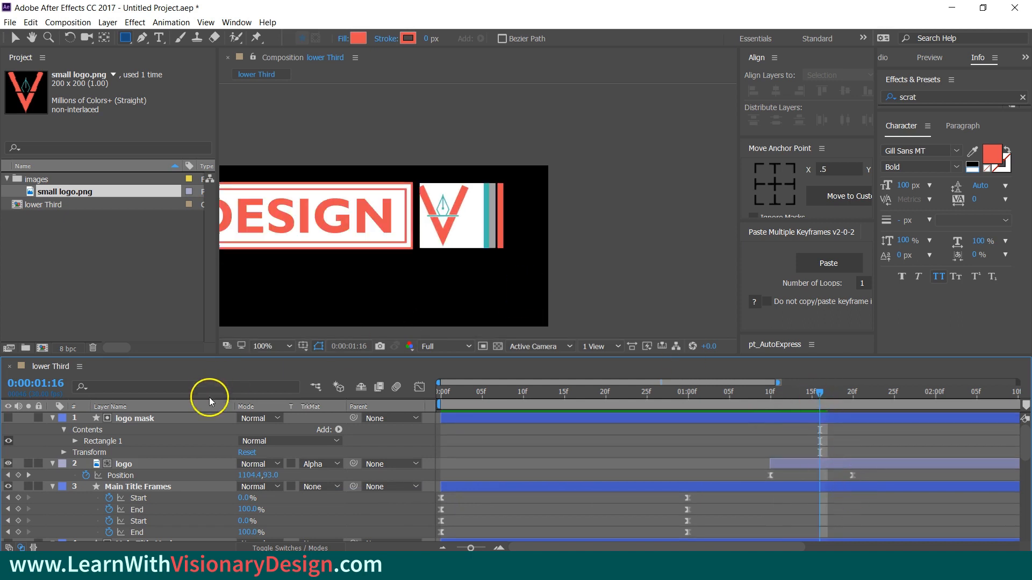
pyautogui.click(267, 347)
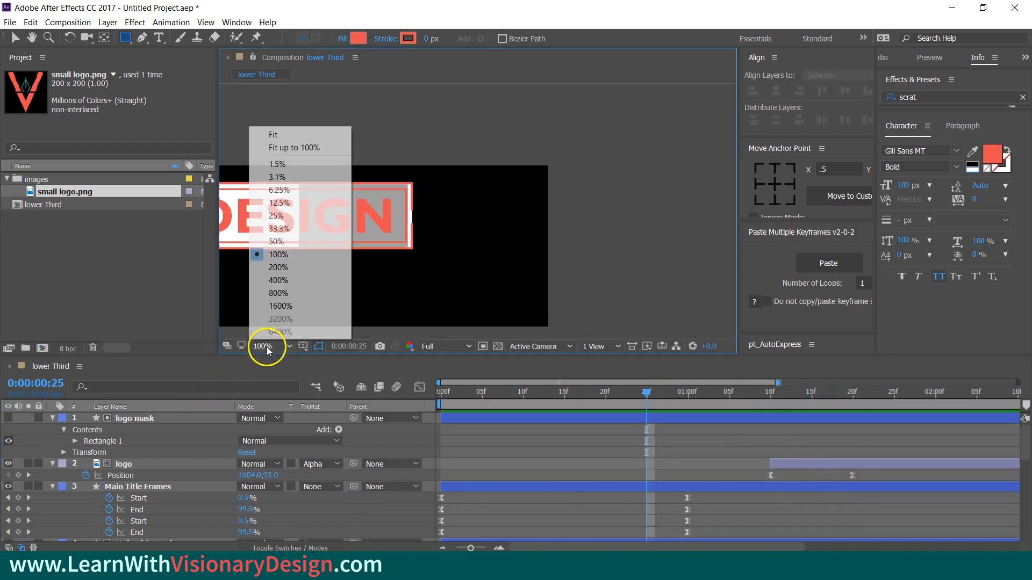
pyautogui.click(293, 148)
pyautogui.press('Home')
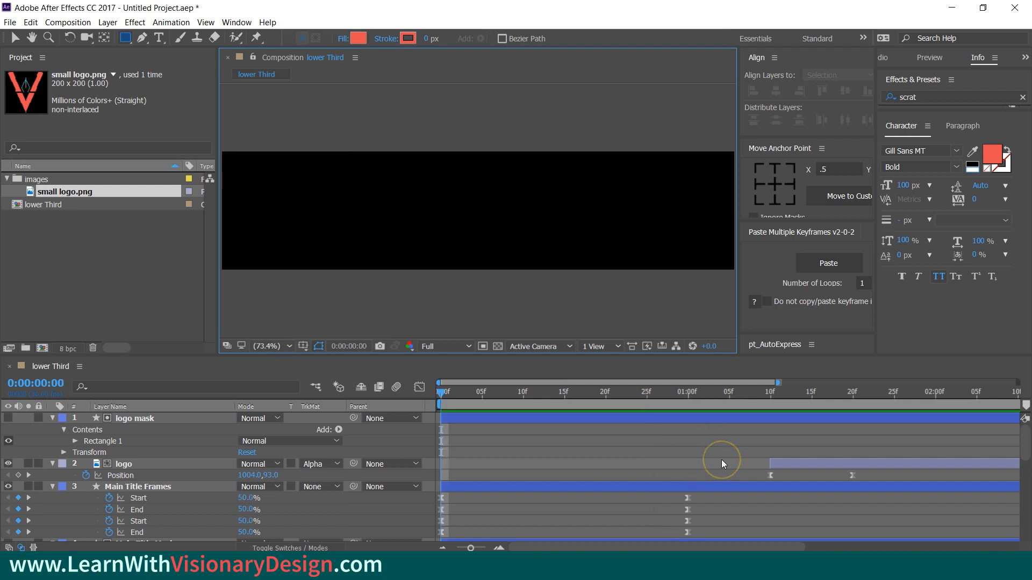
pyautogui.press('space')
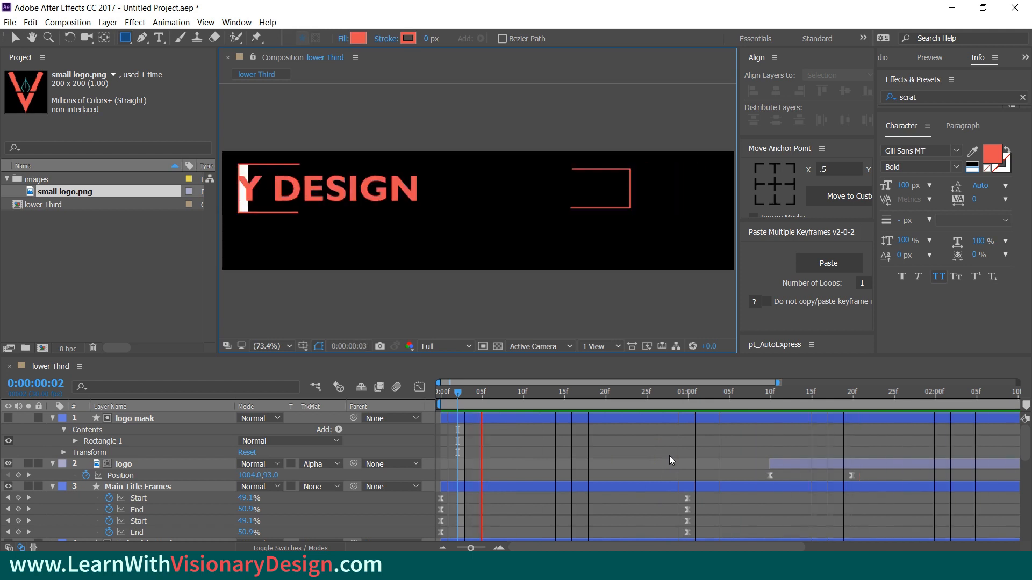
pyautogui.press('space')
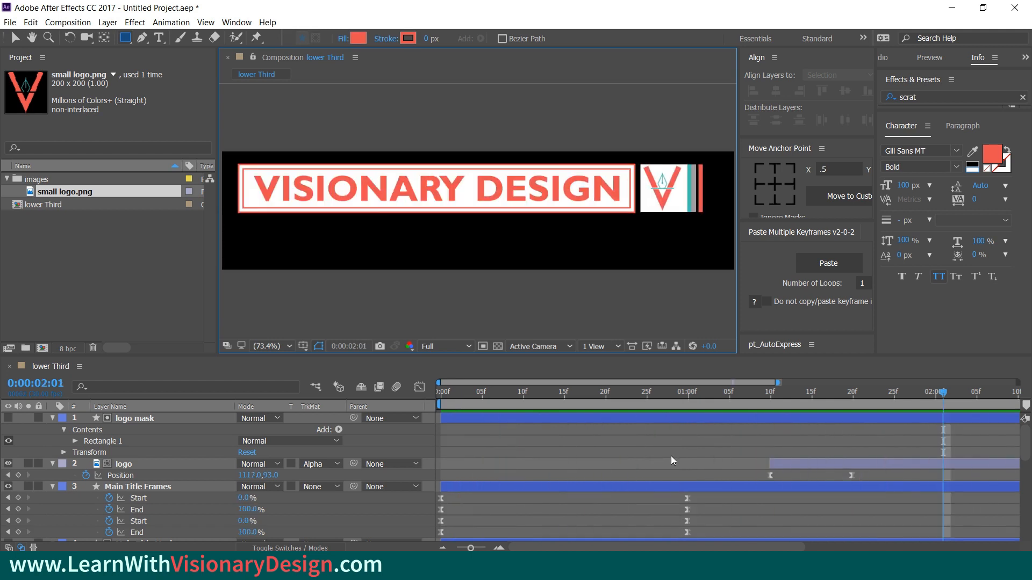
# - At 0:00:01:20, draw a wide, short rectangle along the lower-left edge of the title frame on a new shape layer
pyautogui.moveTo(944, 393); pyautogui.dragTo(857, 397)
pyautogui.scroll(1, 253, 210)
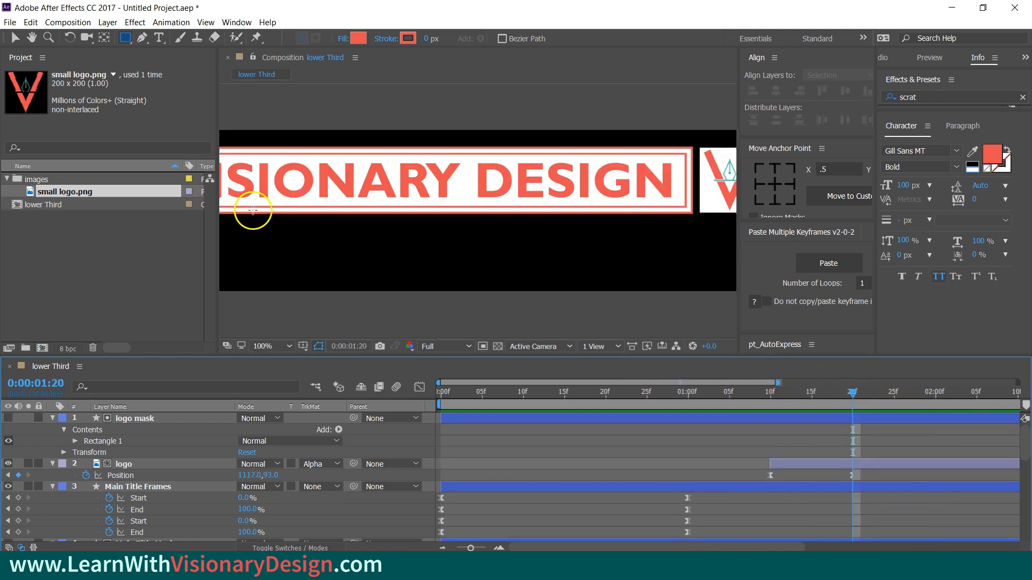
pyautogui.scroll(1, 251, 216)
pyautogui.moveTo(251, 216); pyautogui.dragTo(718, 231)
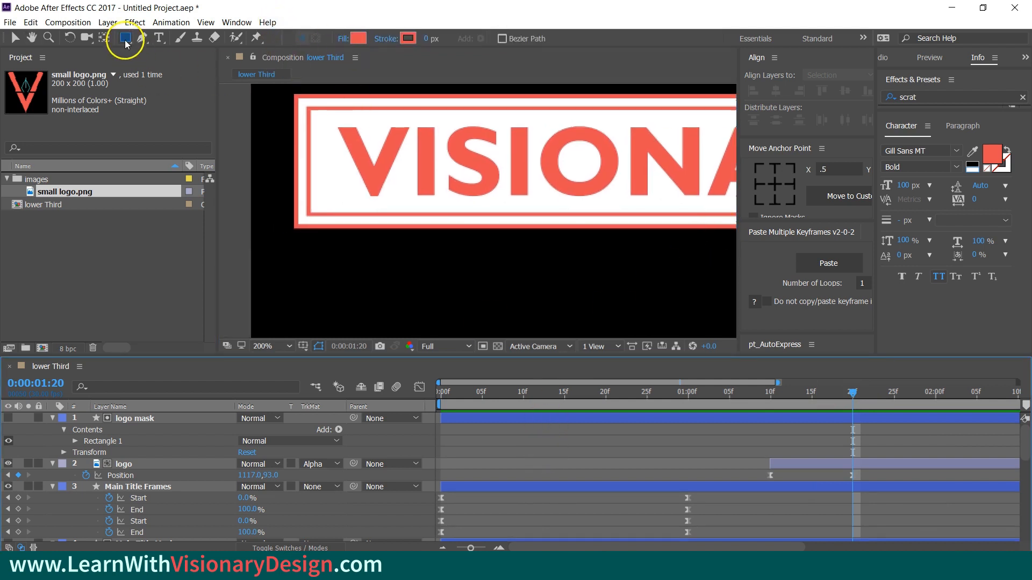
pyautogui.moveTo(293, 225); pyautogui.dragTo(691, 263)
# - Set the new rectangle's fill color to A1A1A1
pyautogui.click(358, 38)
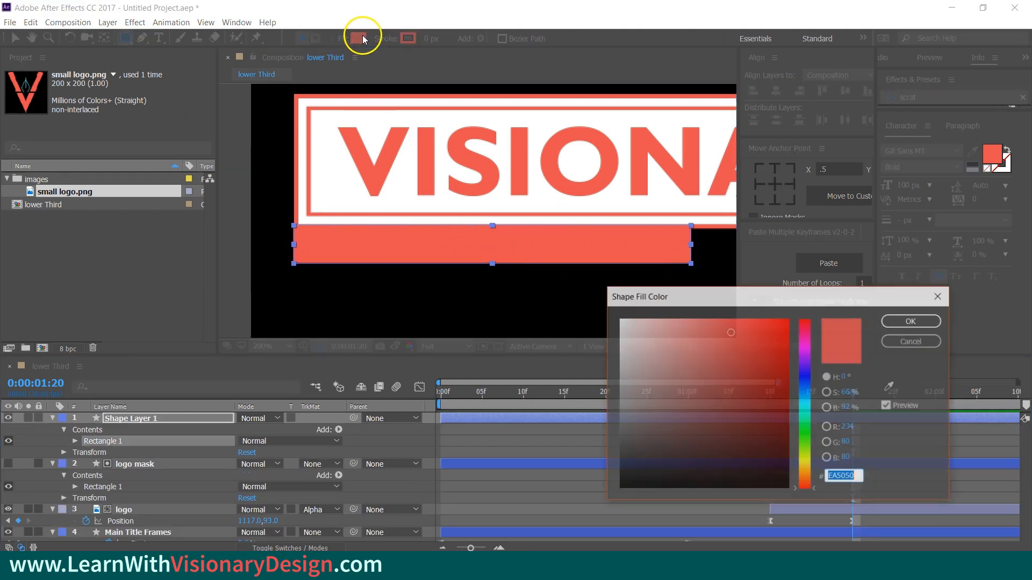
pyautogui.write('A1A1A1')
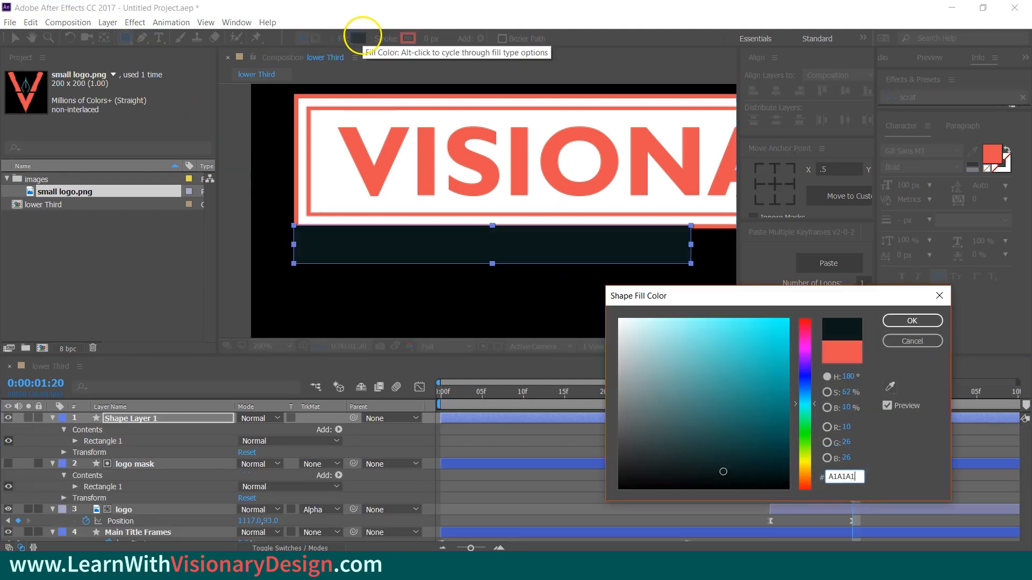
pyautogui.press('Return')
# - Rename the new shape layer "Website bar" and send it to the bottom of the layer stack
pyautogui.click(198, 416)
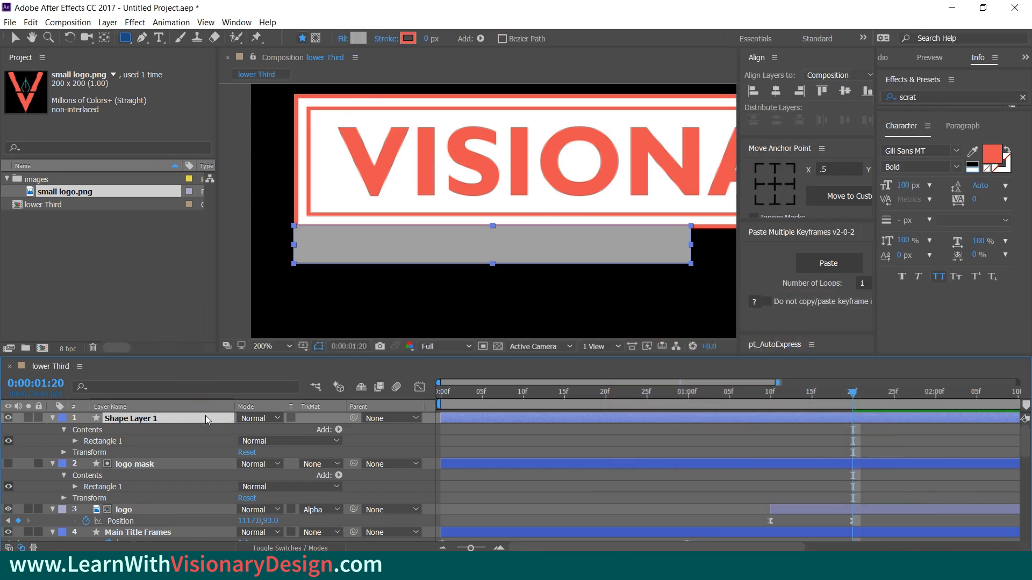
pyautogui.press('Return')
pyautogui.write('Website')
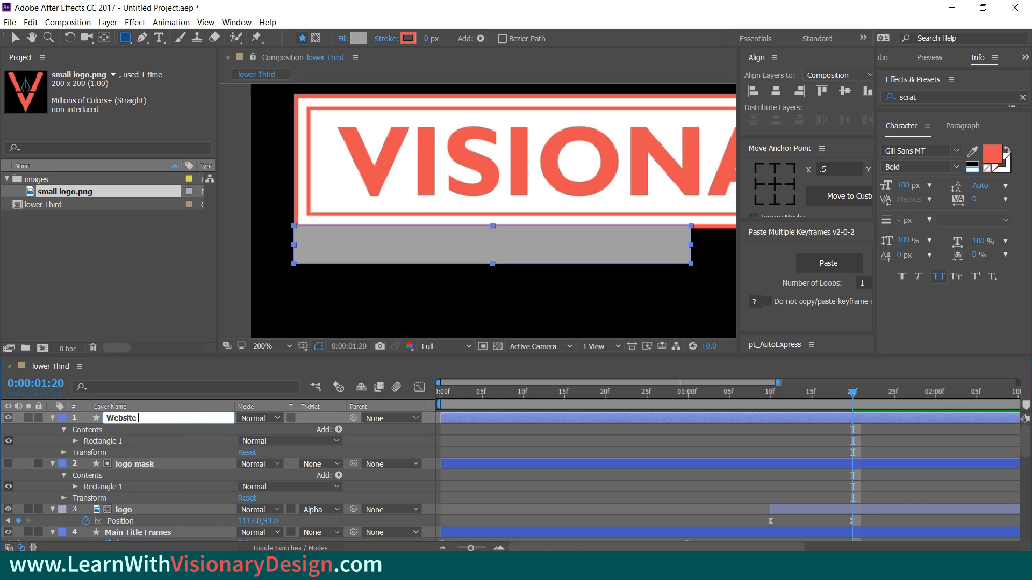
pyautogui.write(' bar')
pyautogui.press('Return')
pyautogui.hotkey('ctrl', 'shift', '[')
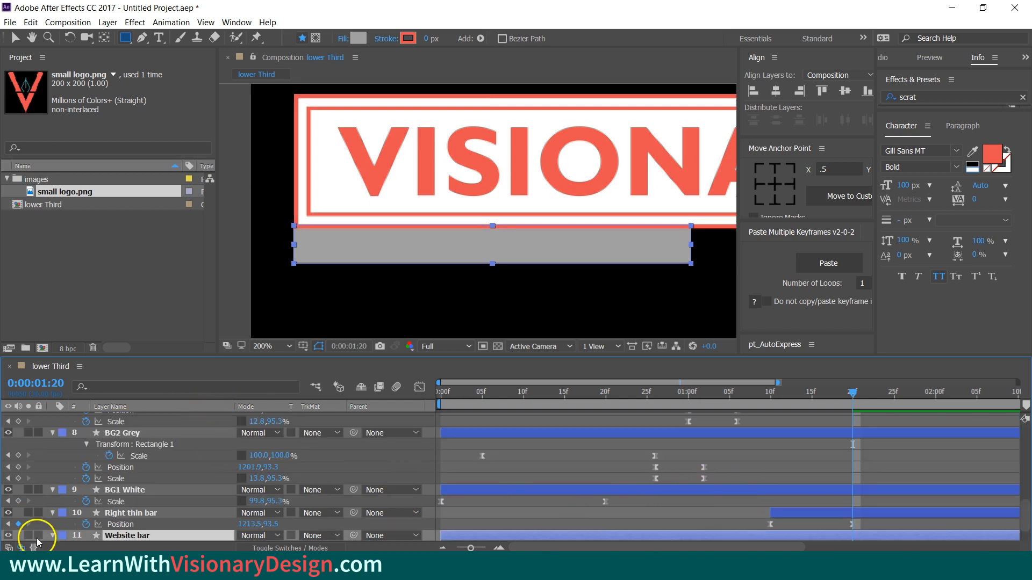
# - Keyframe the Website bar's Position to slide down from 650, 111 at 0:00:01:20 to 650, 150 at 0:00:02:08
pyautogui.hotkey('alt', 'shift', 'p')
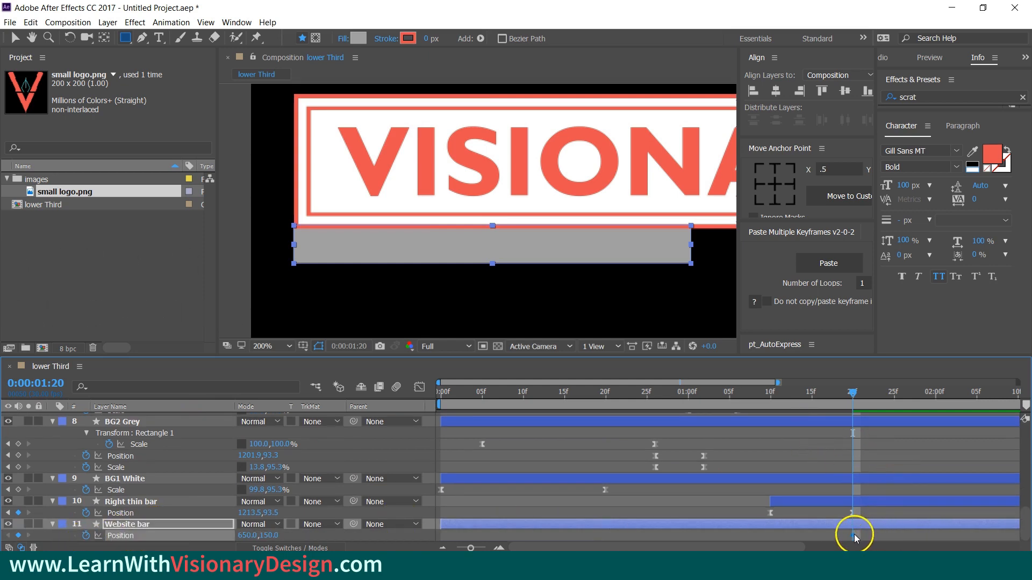
pyautogui.moveTo(853, 536); pyautogui.dragTo(1000, 535)
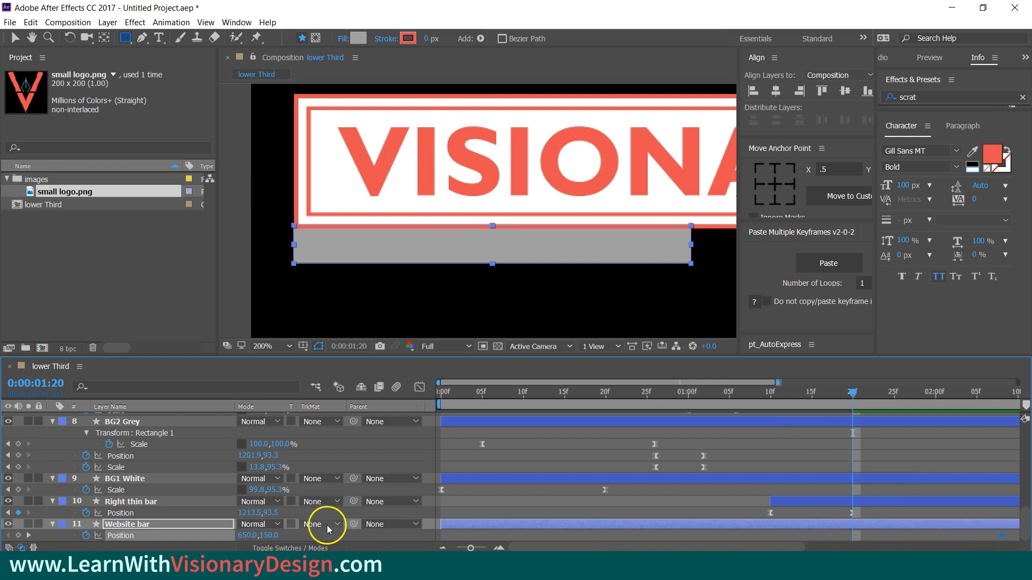
pyautogui.moveTo(250, 535)
pyautogui.mouseDown()
pyautogui.moveTo(233, 534)
pyautogui.moveTo(246, 534)
pyautogui.mouseUp()
pyautogui.hotkey('ctrl', 'z')
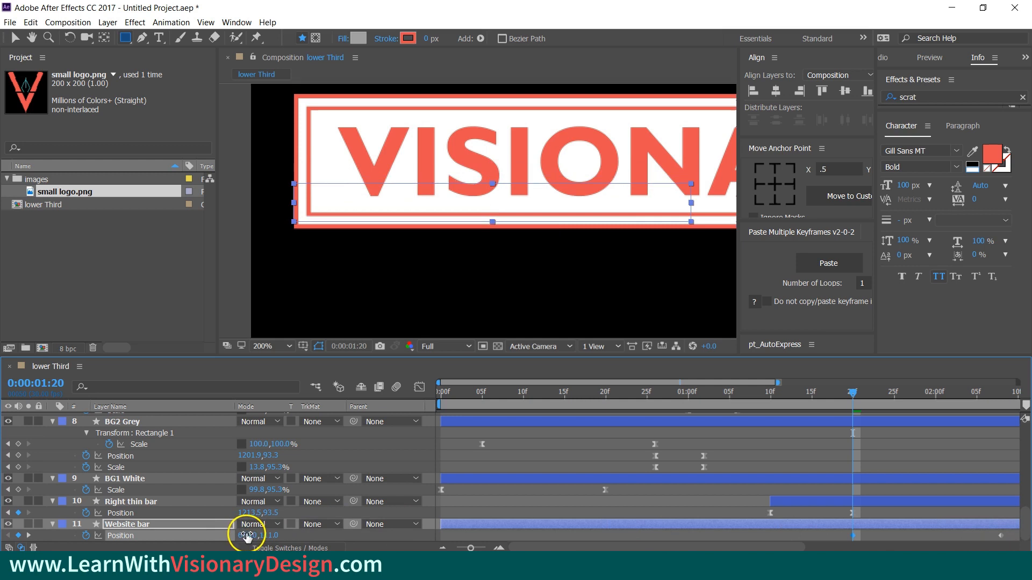
# - Start the work area at 0:00:01:19 and scrub through the Website bar's slide to 0:00:02:08
pyautogui.click(806, 544)
pyautogui.moveTo(787, 546); pyautogui.dragTo(881, 547)
pyautogui.moveTo(841, 406); pyautogui.dragTo(1018, 406)
pyautogui.moveTo(739, 550); pyautogui.dragTo(685, 549)
pyautogui.moveTo(551, 394); pyautogui.dragTo(699, 427)
pyautogui.press(',')
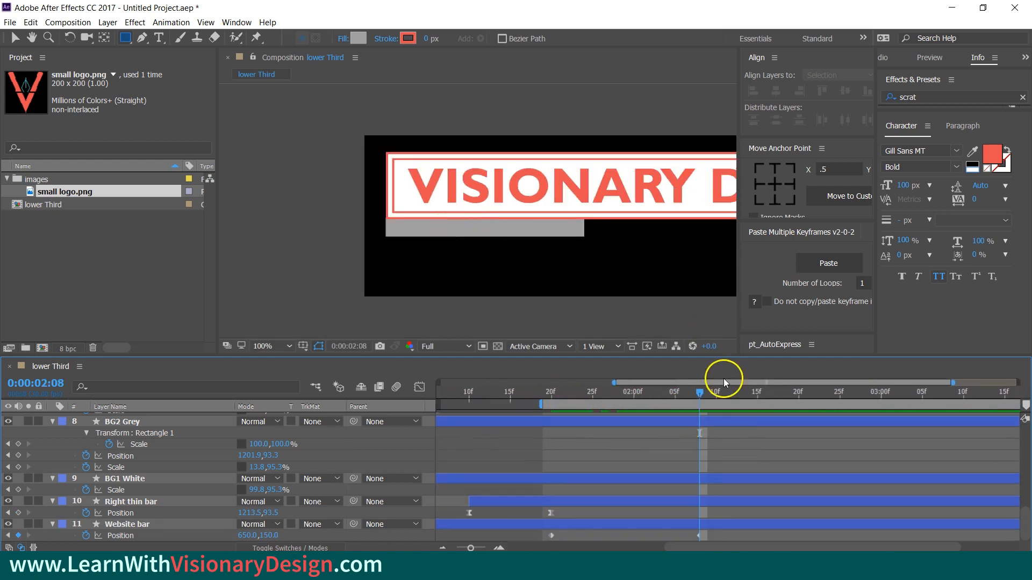
# - Try nudging the Website bar one pixel to the right at 0:00:02:08 to line it up with the title frame
pyautogui.click(161, 526)
pyautogui.press('Right')
pyautogui.click(524, 535)
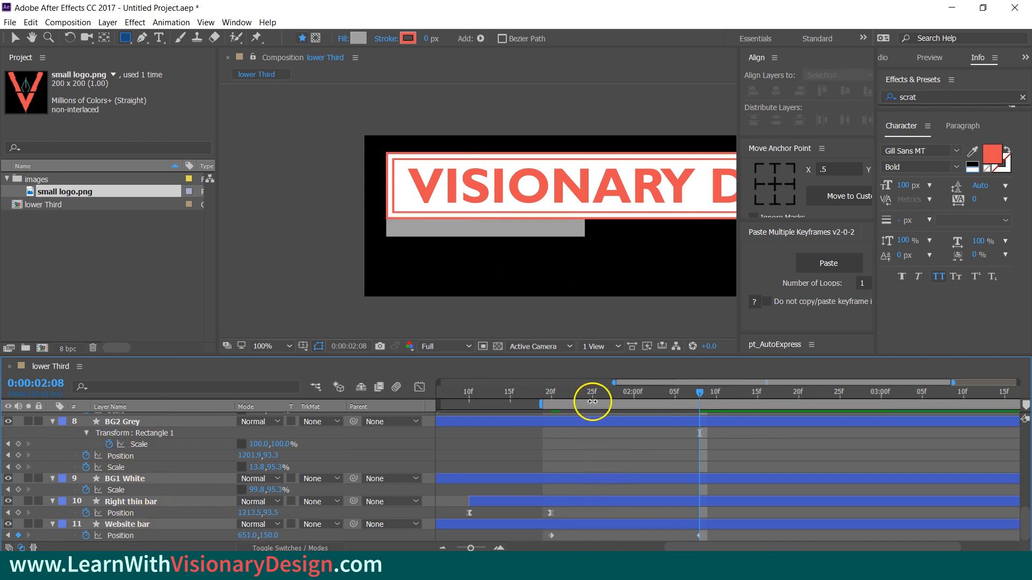
pyautogui.click(198, 520)
pyautogui.press('Left')
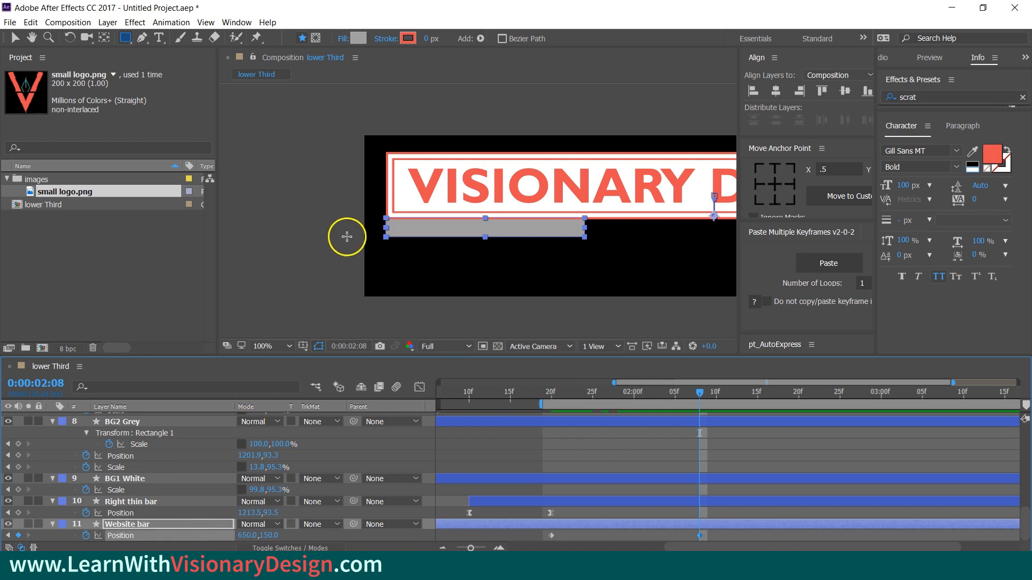
pyautogui.press('.')
pyautogui.click(607, 444)
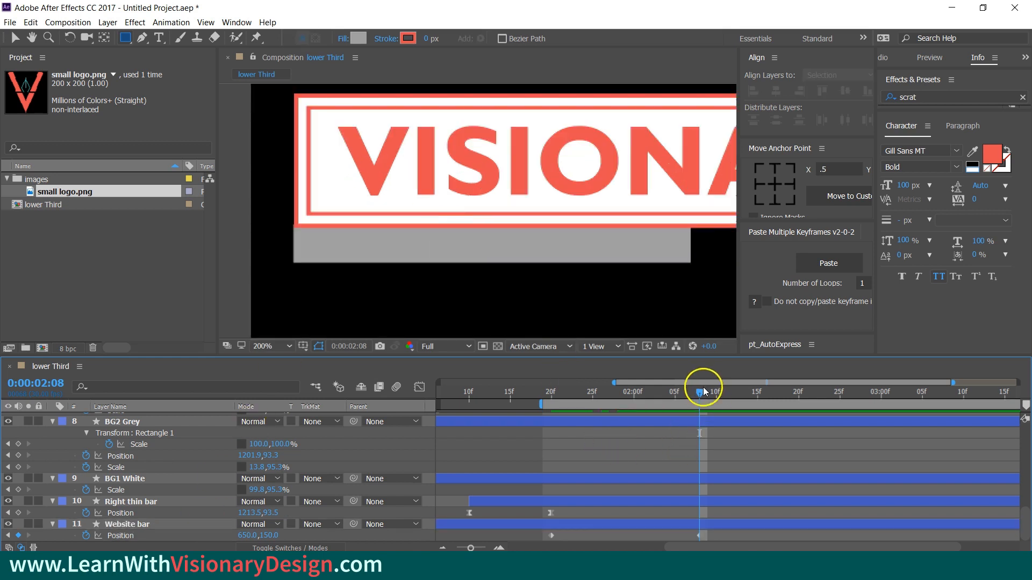
# - Play the Website bar's slide from 0:00:01:19 with the whole composition in view
pyautogui.moveTo(700, 391); pyautogui.dragTo(543, 418)
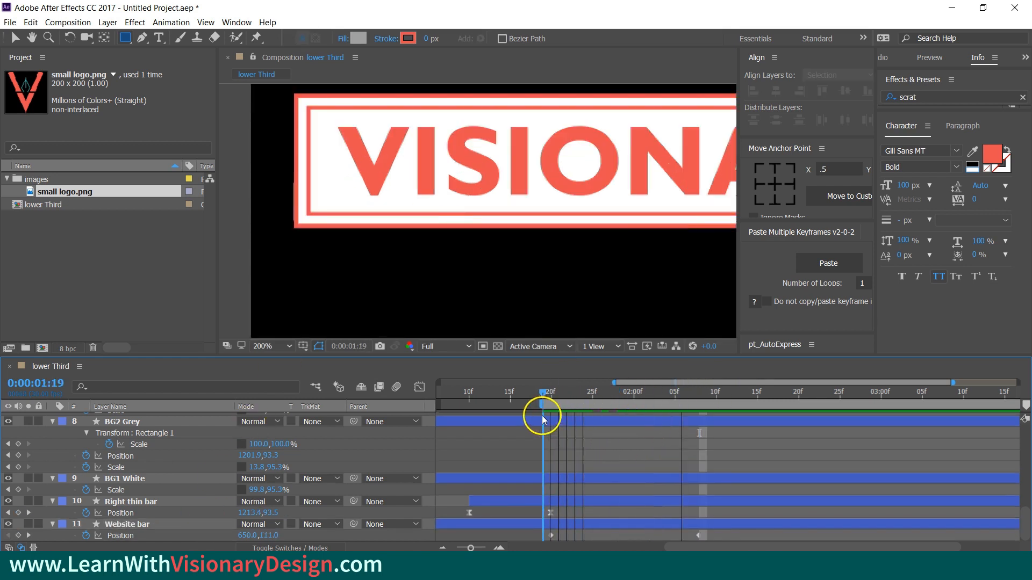
pyautogui.click(269, 346)
pyautogui.click(318, 148)
pyautogui.press('space')
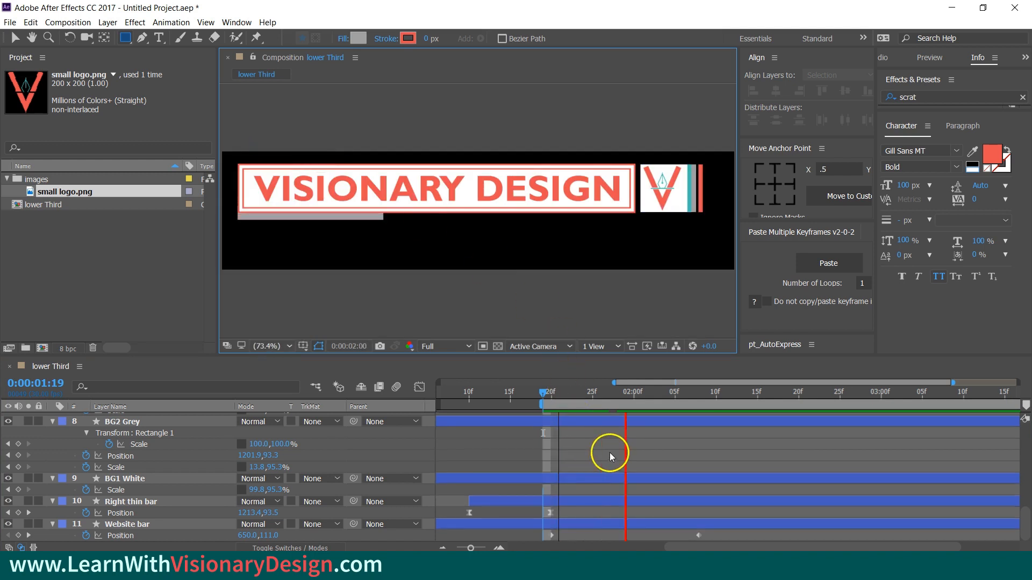
pyautogui.press('space')
# - Move the Website bar's anchor point to its left middle, then widen the bar to the right and make it slightly taller at 0:00:02:08
pyautogui.moveTo(795, 388); pyautogui.dragTo(693, 421)
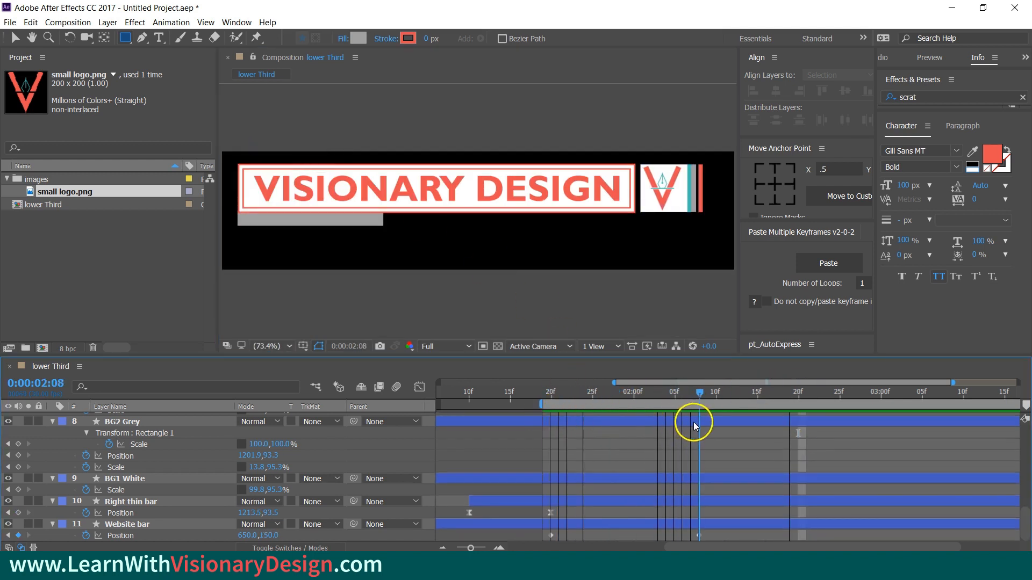
pyautogui.click(127, 524)
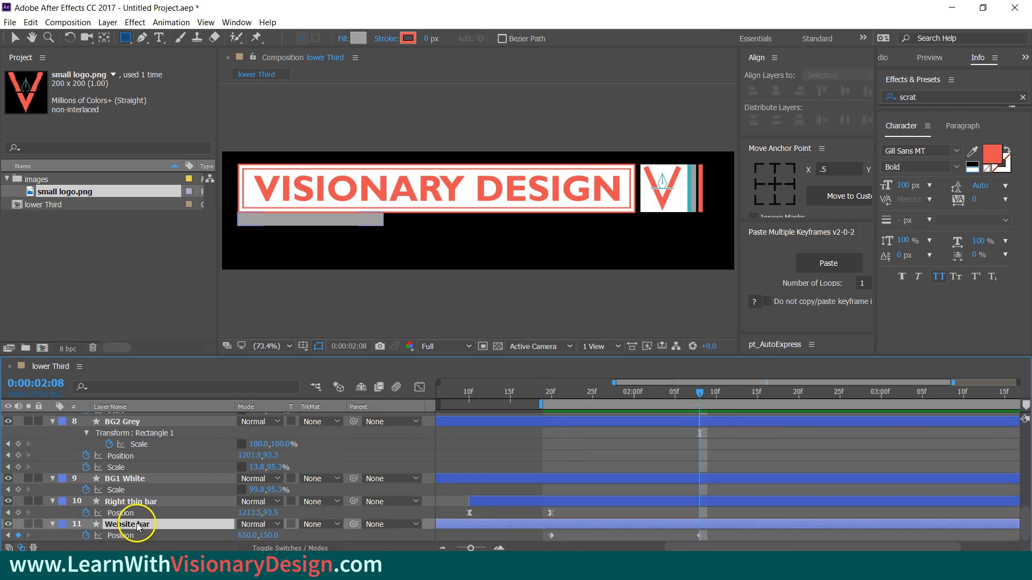
pyautogui.press('v')
pyautogui.click(757, 184)
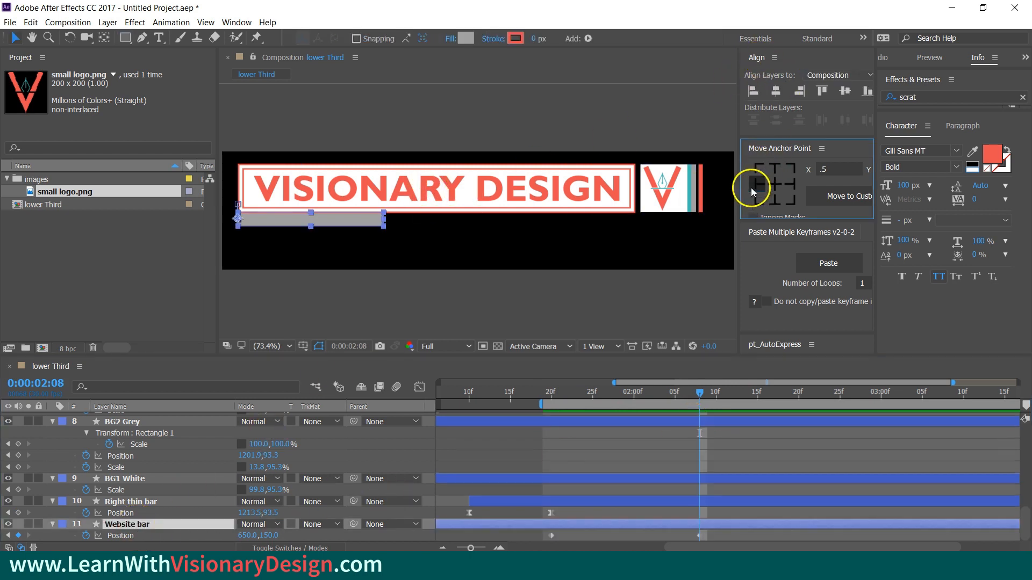
pyautogui.moveTo(385, 220); pyautogui.dragTo(418, 218)
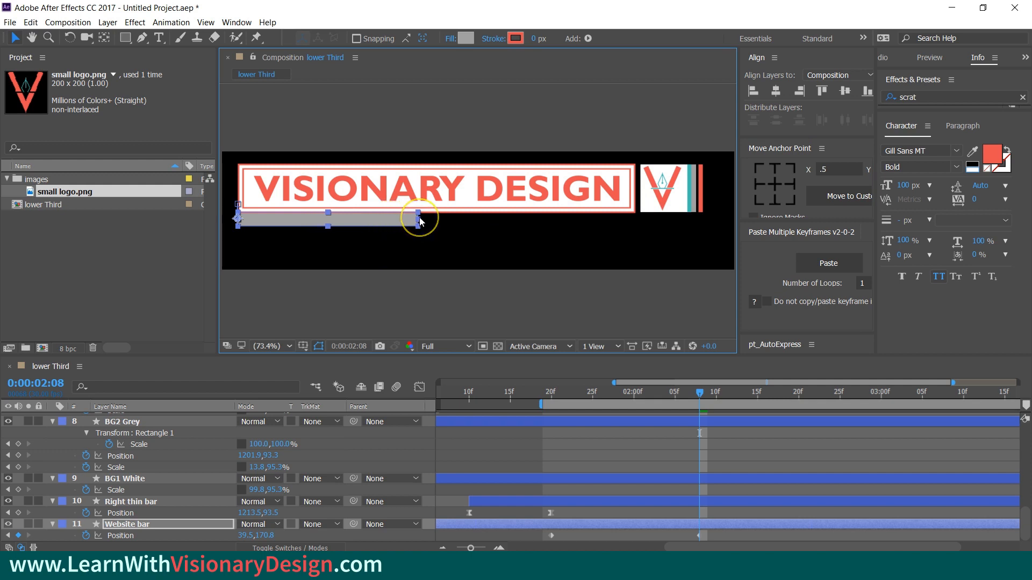
pyautogui.moveTo(329, 233); pyautogui.dragTo(330, 236)
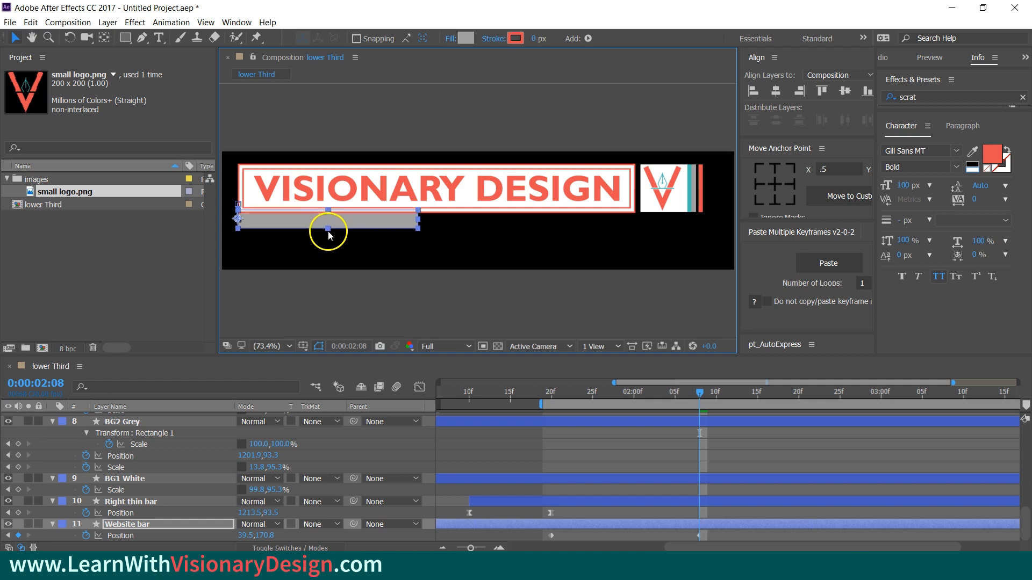
pyautogui.click(637, 460)
# - Add the text "LearnWithVisionaryDesign.com" near the grey bar at 25 px with All Caps turned off
pyautogui.click(158, 37)
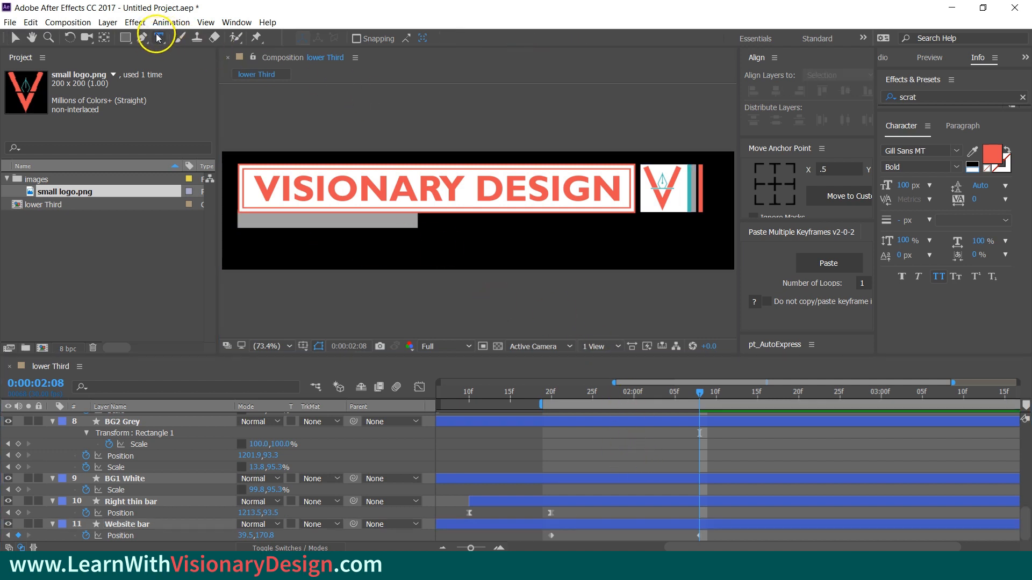
pyautogui.click(275, 221)
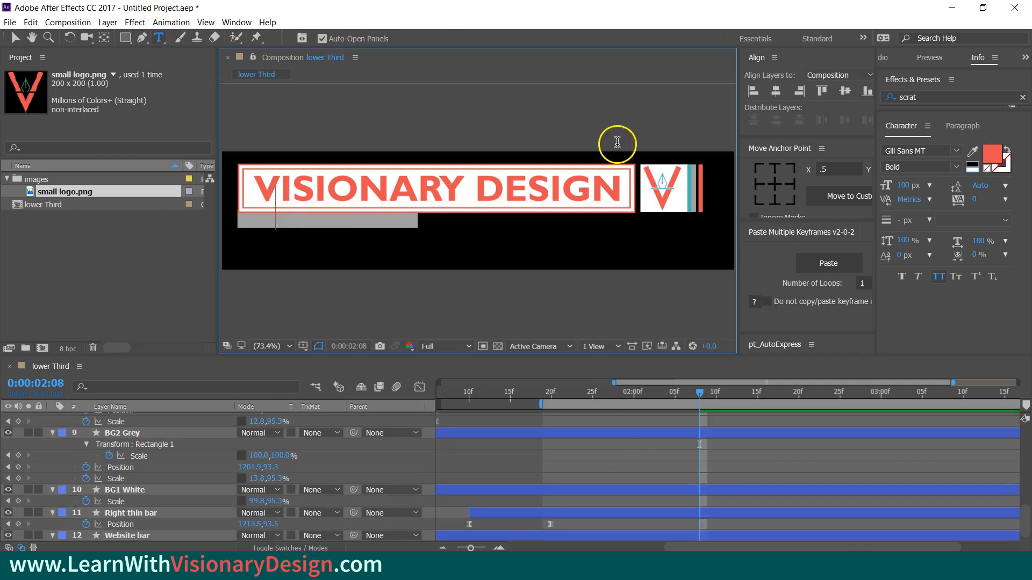
pyautogui.moveTo(903, 188); pyautogui.dragTo(855, 198)
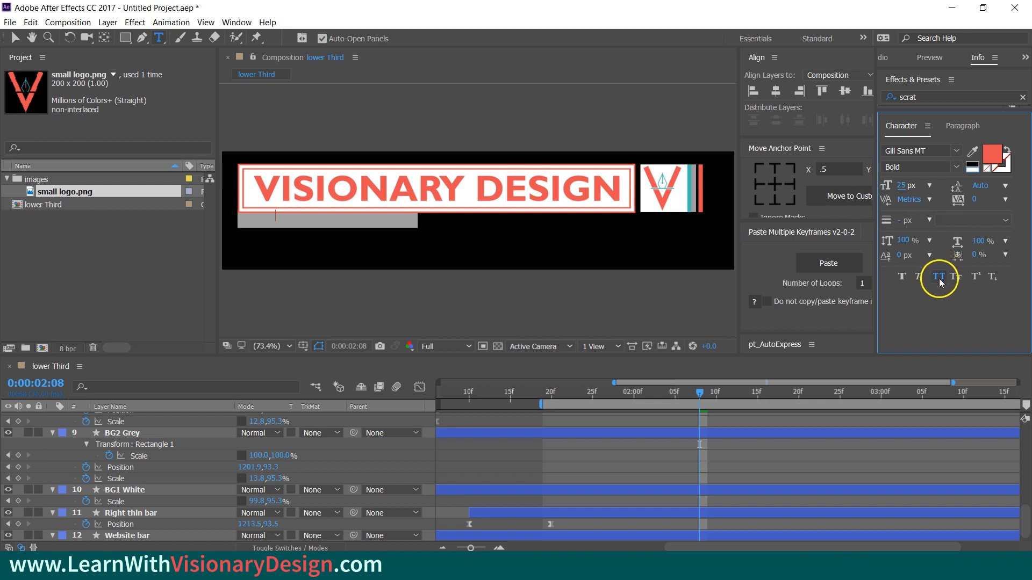
pyautogui.write('LearnWithVisionary')
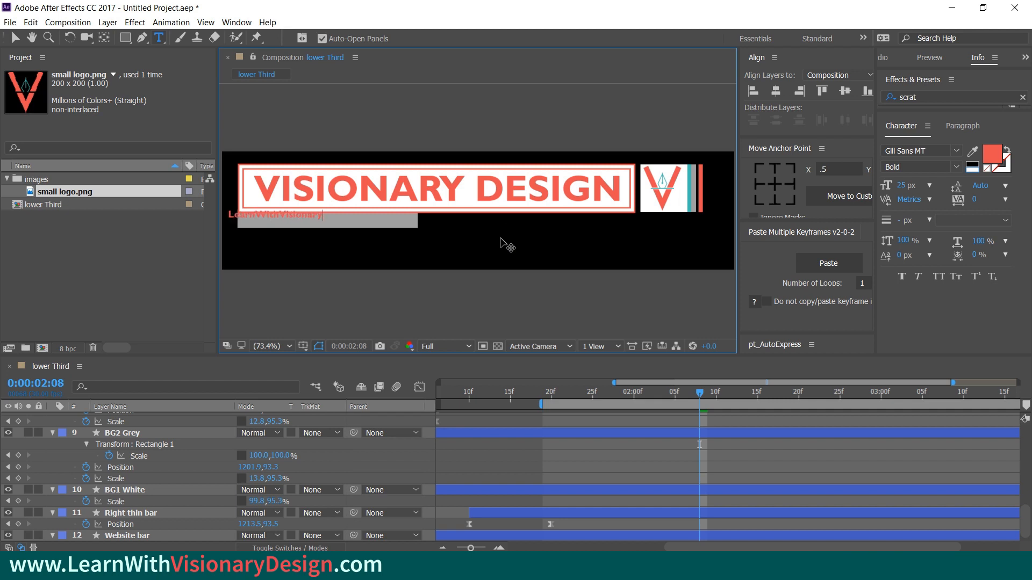
pyautogui.write('.com')
pyautogui.hotkey('ctrl', 'Return')
# - Change the website text's fill to white and move it onto the grey bar
pyautogui.press('v')
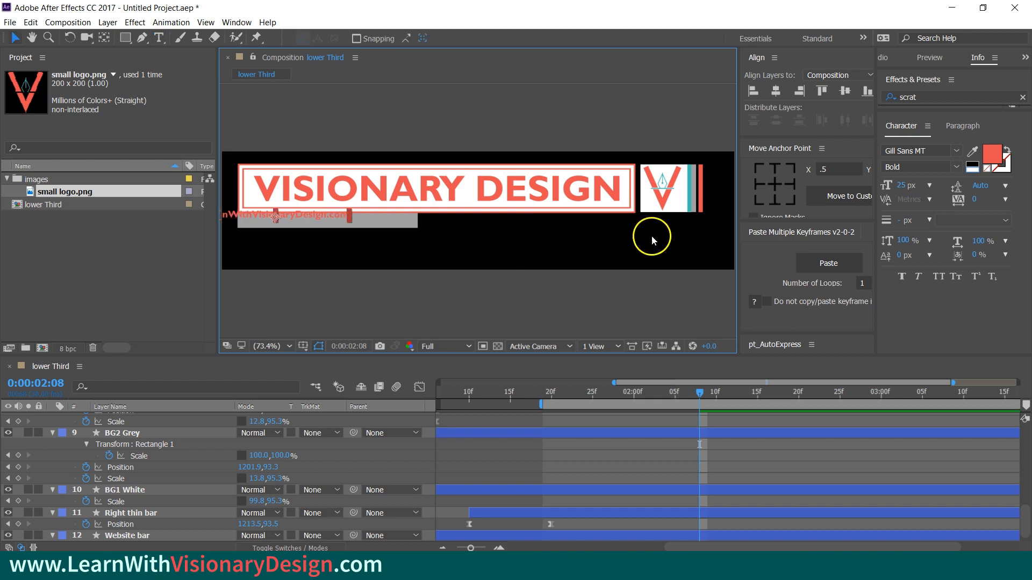
pyautogui.click(977, 172)
pyautogui.moveTo(323, 214); pyautogui.dragTo(361, 224)
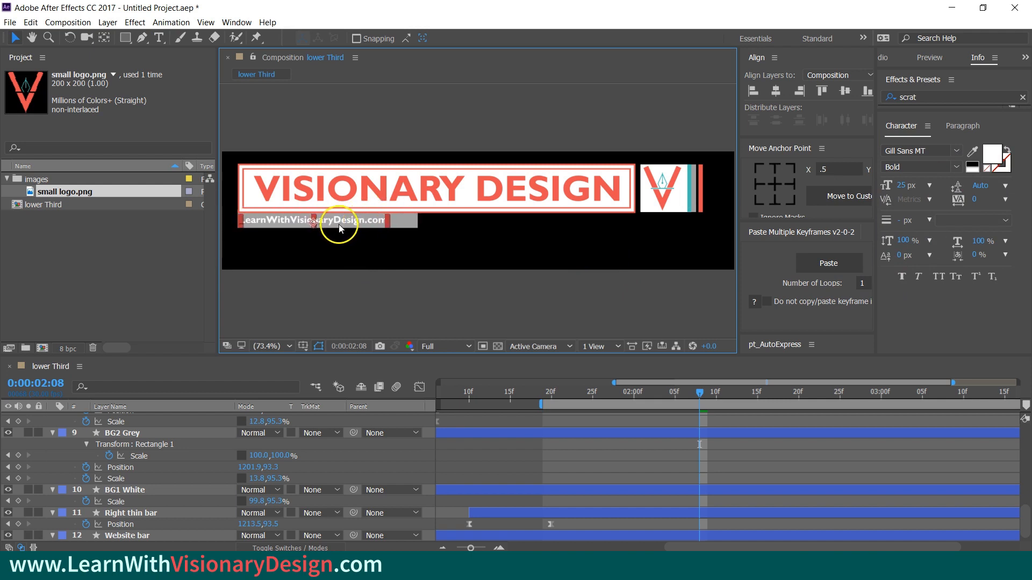
# - Center the website text's anchor point and fine-tune the text's vertical placement within the grey bar
pyautogui.scroll(2, 340, 224)
pyautogui.scroll(-1, 315, 237)
pyautogui.press('space')
pyautogui.moveTo(293, 225); pyautogui.dragTo(494, 234)
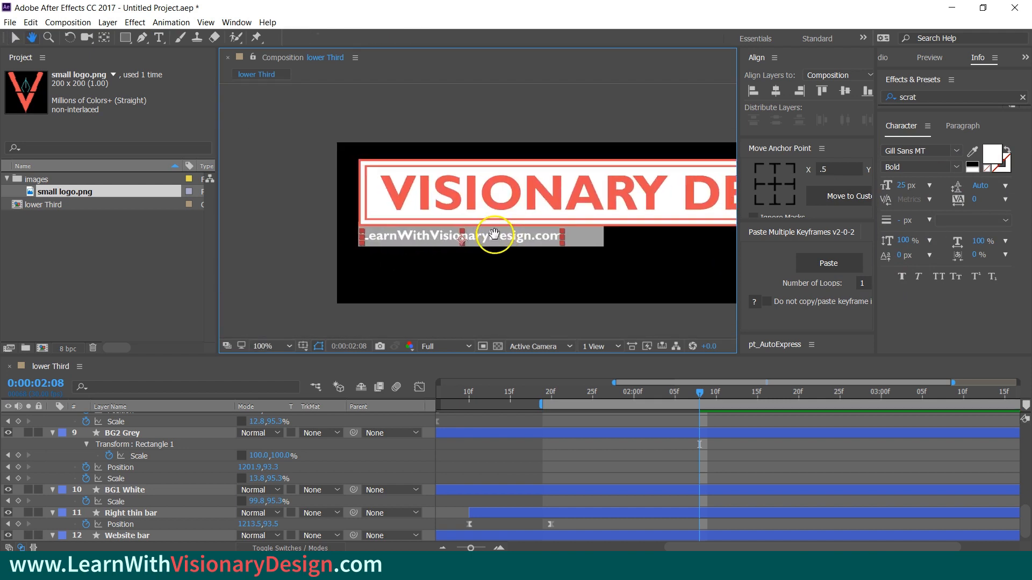
pyautogui.scroll(2, 482, 246)
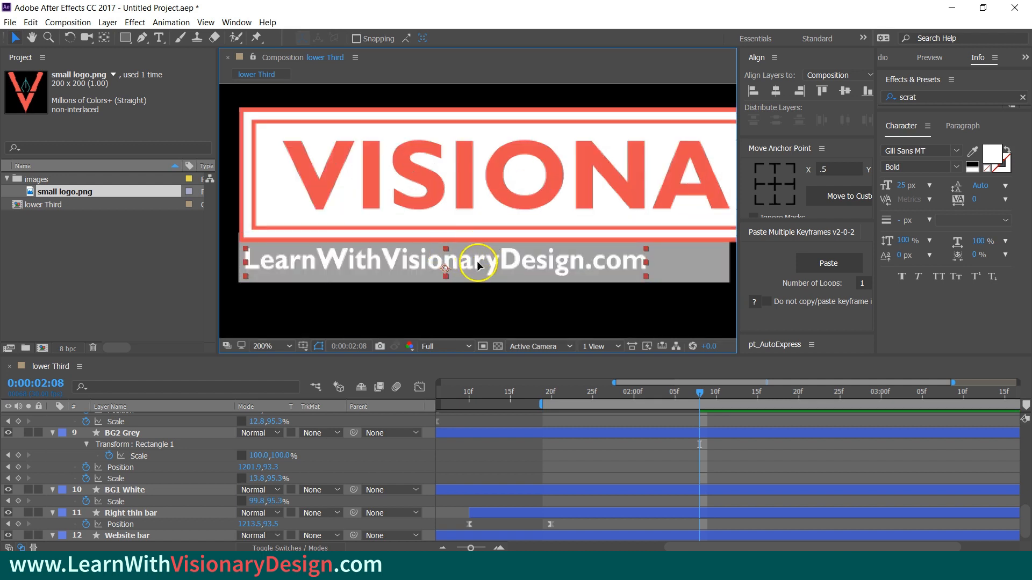
pyautogui.moveTo(476, 260); pyautogui.dragTo(477, 264)
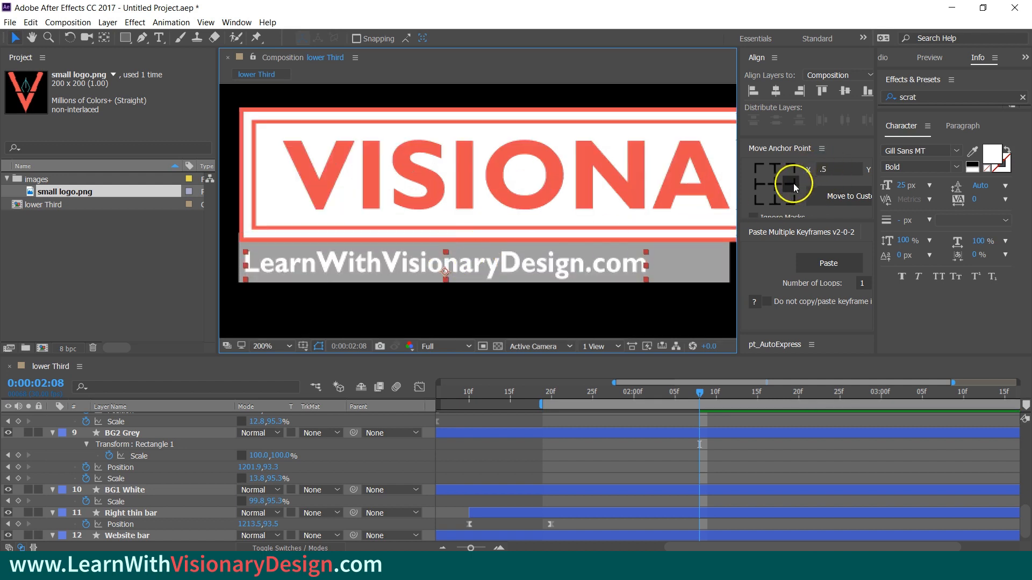
pyautogui.click(774, 184)
pyautogui.moveTo(479, 270); pyautogui.dragTo(477, 268)
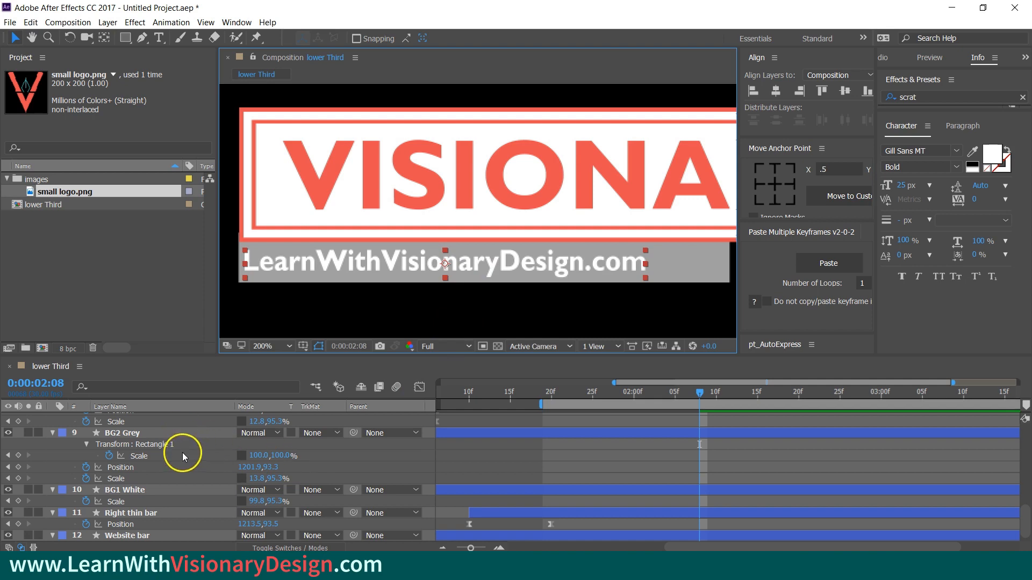
# - Move the website text layer directly above Website bar in the stack and rename it "Website link"
pyautogui.scroll(10, 166, 519)
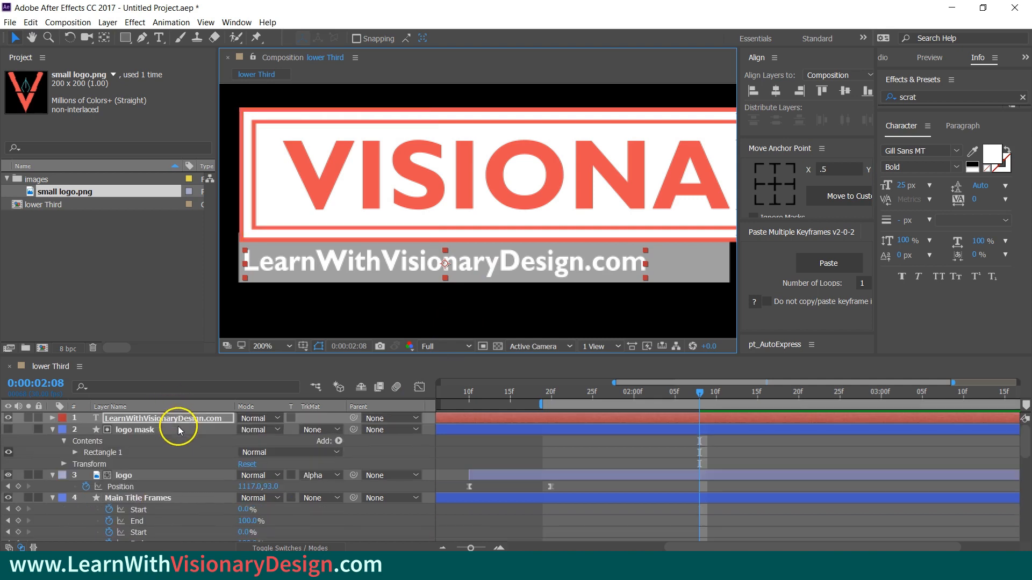
pyautogui.moveTo(180, 421); pyautogui.dragTo(180, 511)
pyautogui.write('Website link')
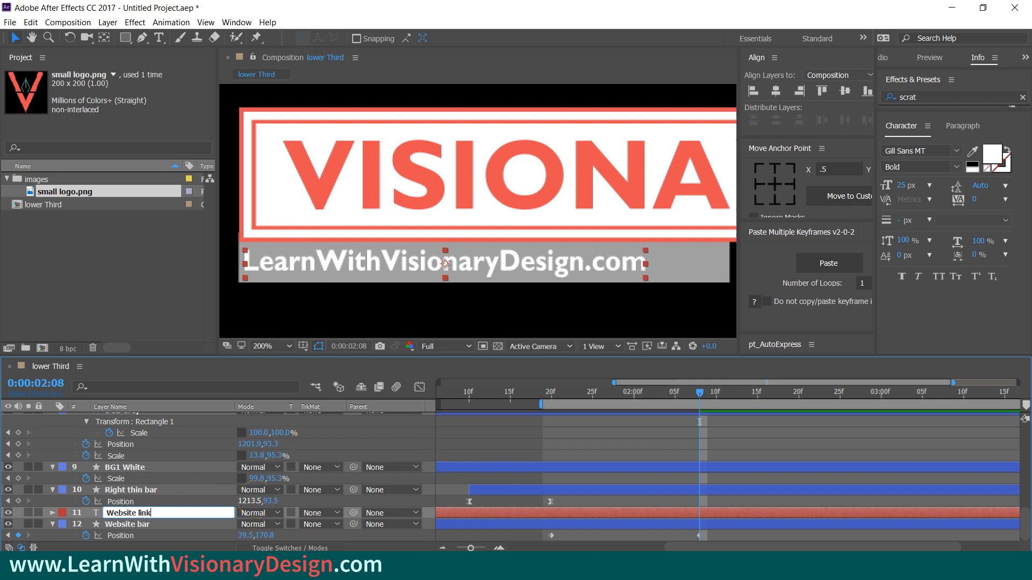
pyautogui.press('Return')
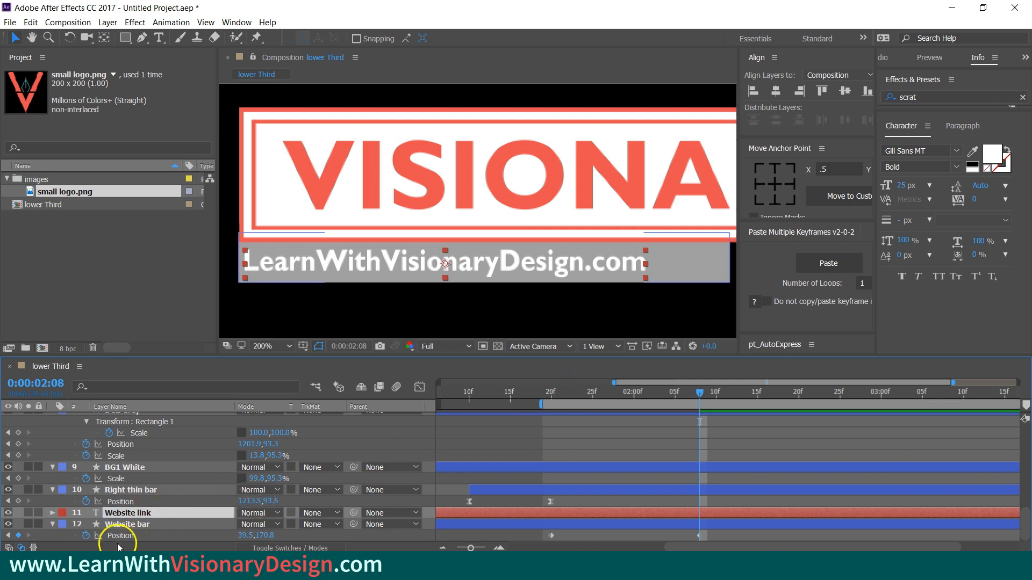
# - Keyframe the Website link's position at 0:00:02:08, and at 0:00:01:20 raise it to y 131.3 behind the title box
pyautogui.press('p')
pyautogui.click(86, 524)
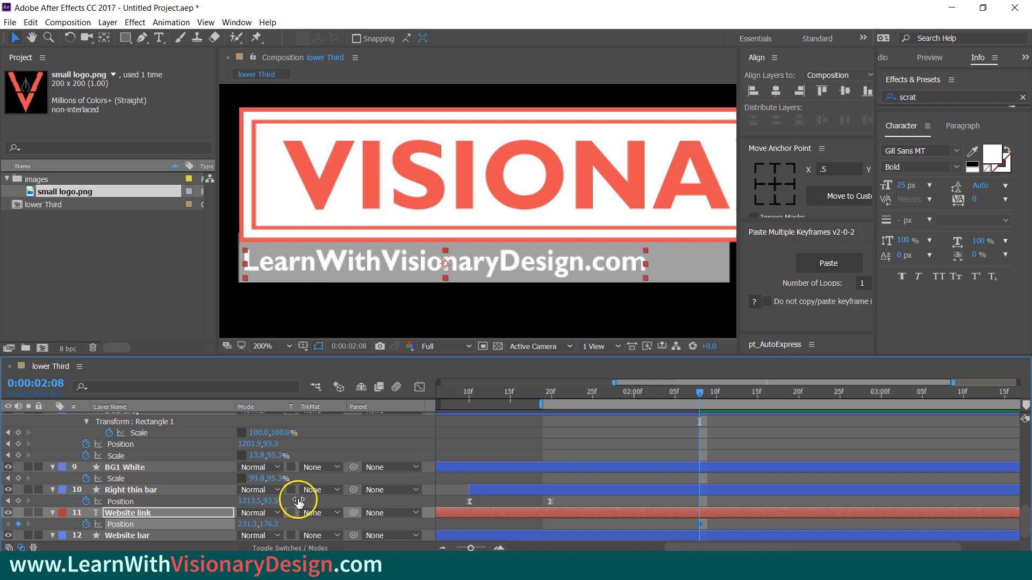
pyautogui.scroll(-1, 620, 470)
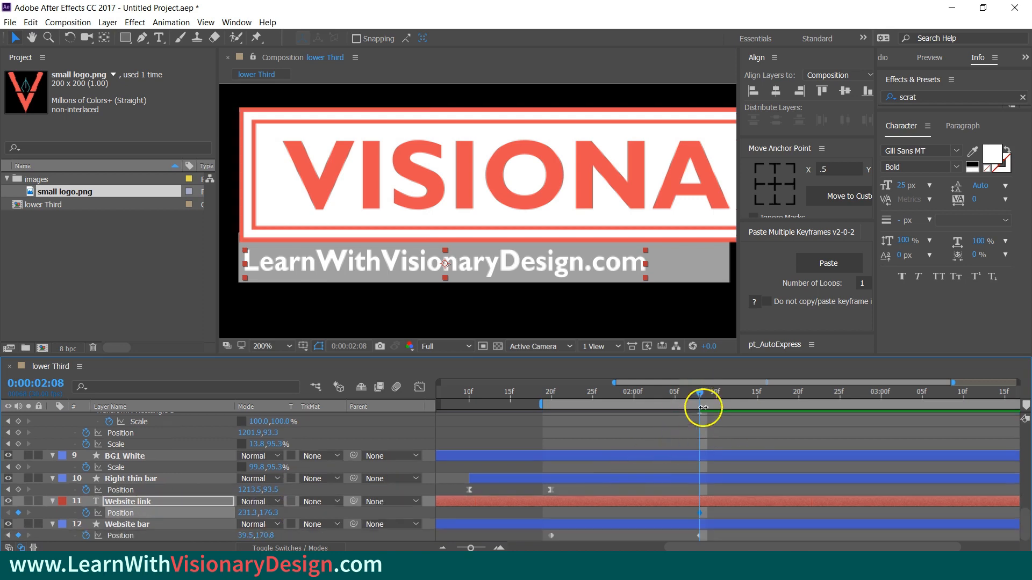
pyautogui.moveTo(700, 401); pyautogui.dragTo(551, 401)
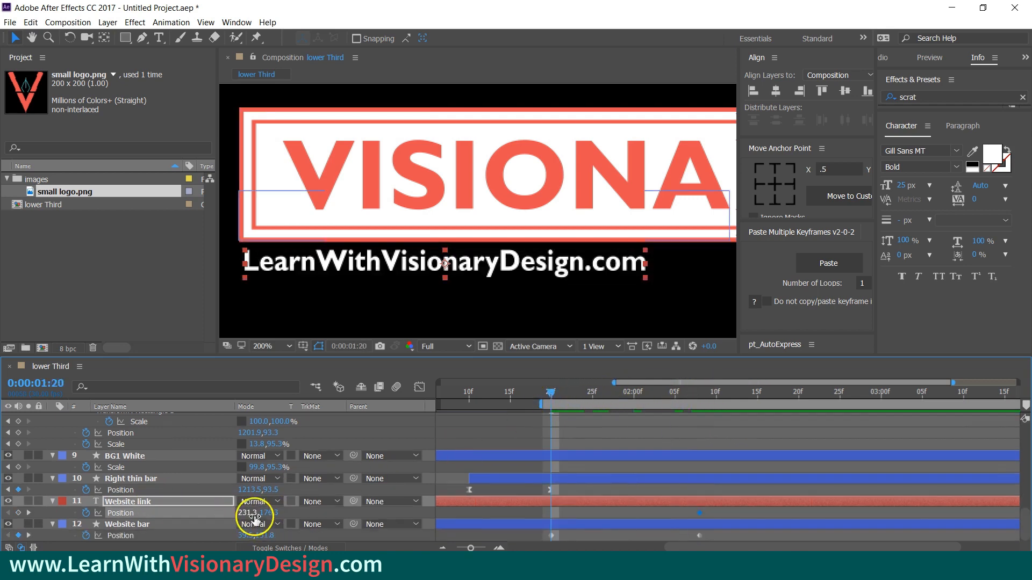
pyautogui.moveTo(250, 513); pyautogui.dragTo(222, 509)
pyautogui.hotkey('ctrl', 'z')
pyautogui.hotkey('ctrl', 'z')
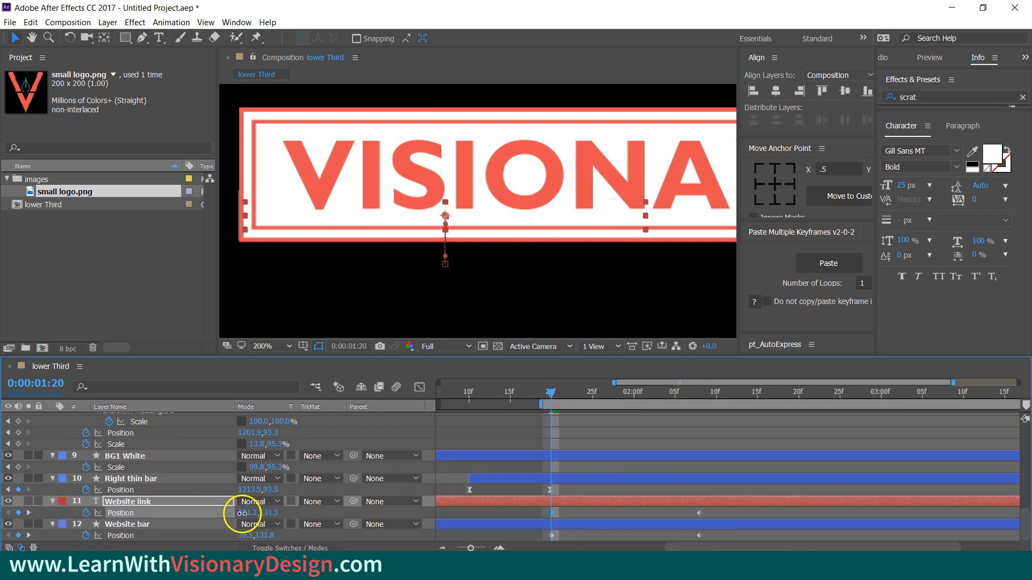
pyautogui.moveTo(550, 395); pyautogui.dragTo(696, 408)
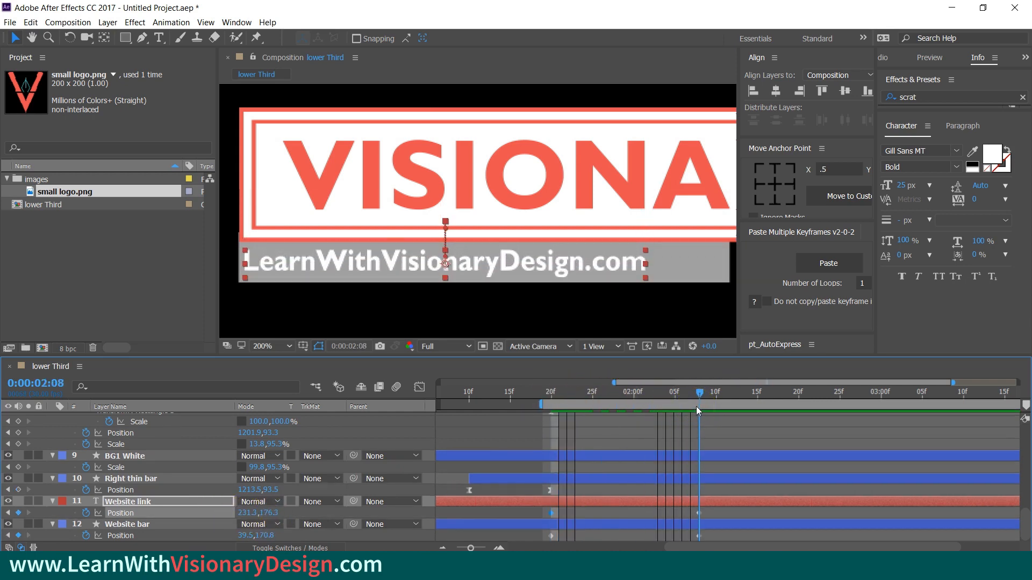
# - Move the Website bar's anchor point to its bottom centre and scrub through the slide-out around 0:00:02:08
pyautogui.click(143, 524)
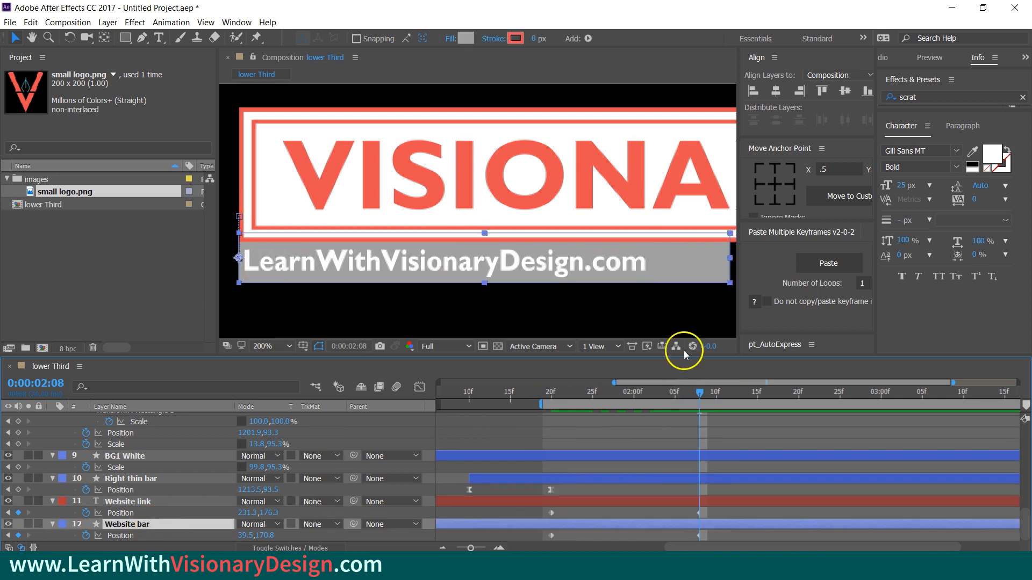
pyautogui.click(775, 208)
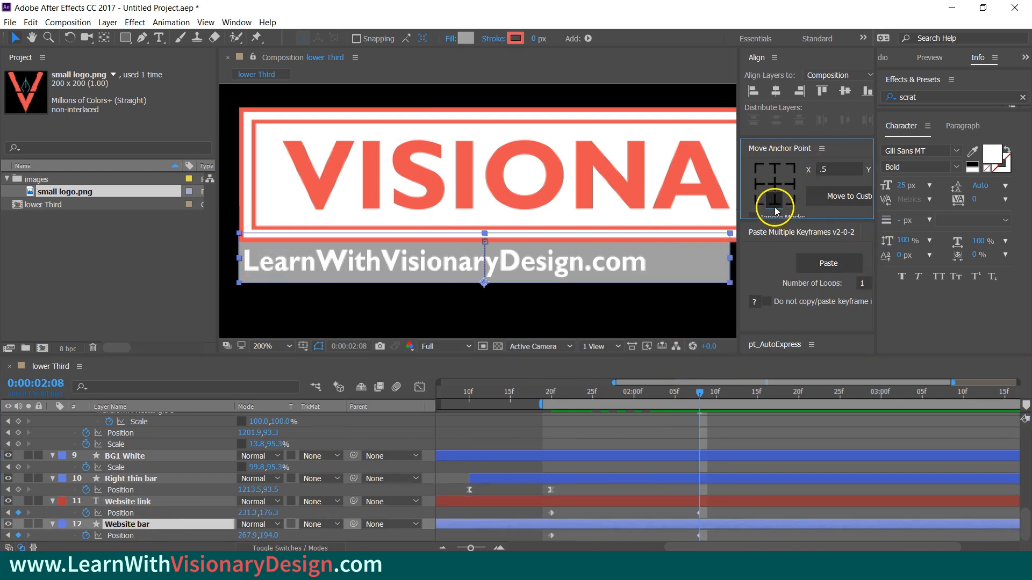
pyautogui.click(771, 454)
pyautogui.moveTo(703, 396)
pyautogui.mouseDown()
pyautogui.moveTo(537, 407)
pyautogui.moveTo(713, 391)
pyautogui.moveTo(698, 390)
pyautogui.mouseUp()
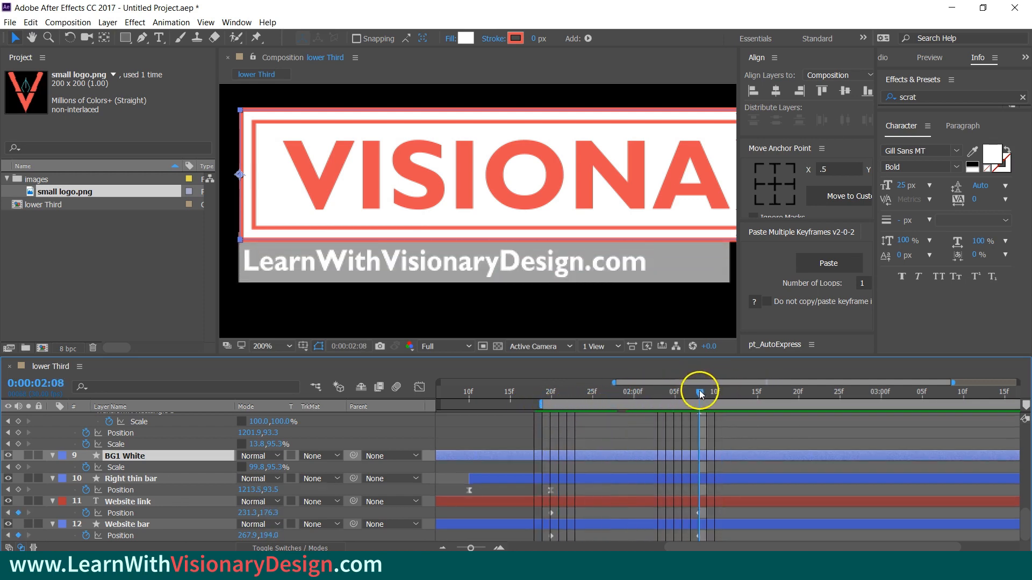
# - Add a Scale keyframe to the Website bar at 0:00:02:08 and show its Position together with Scale
pyautogui.click(149, 535)
pyautogui.click(146, 526)
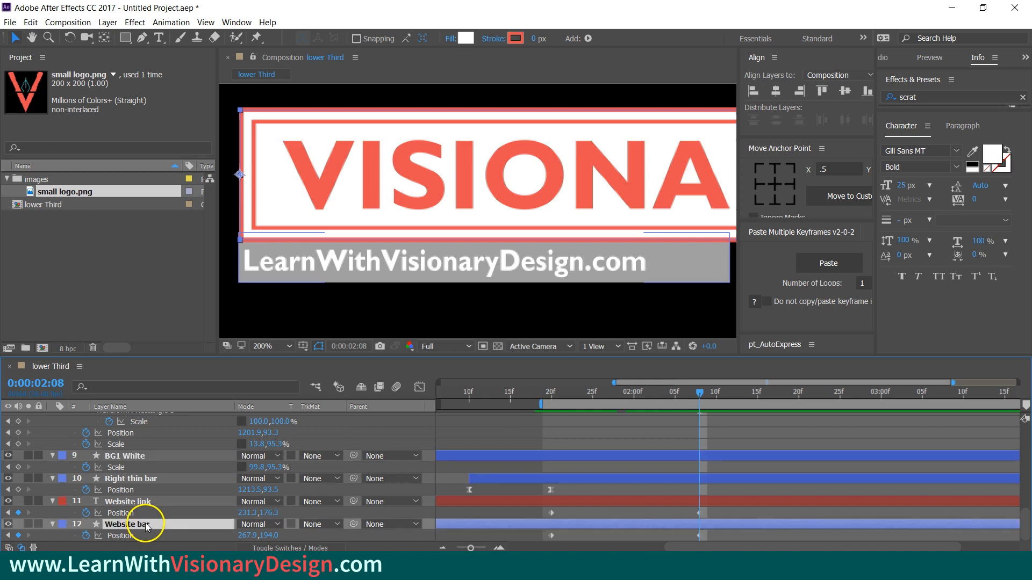
pyautogui.moveTo(712, 391); pyautogui.dragTo(699, 392)
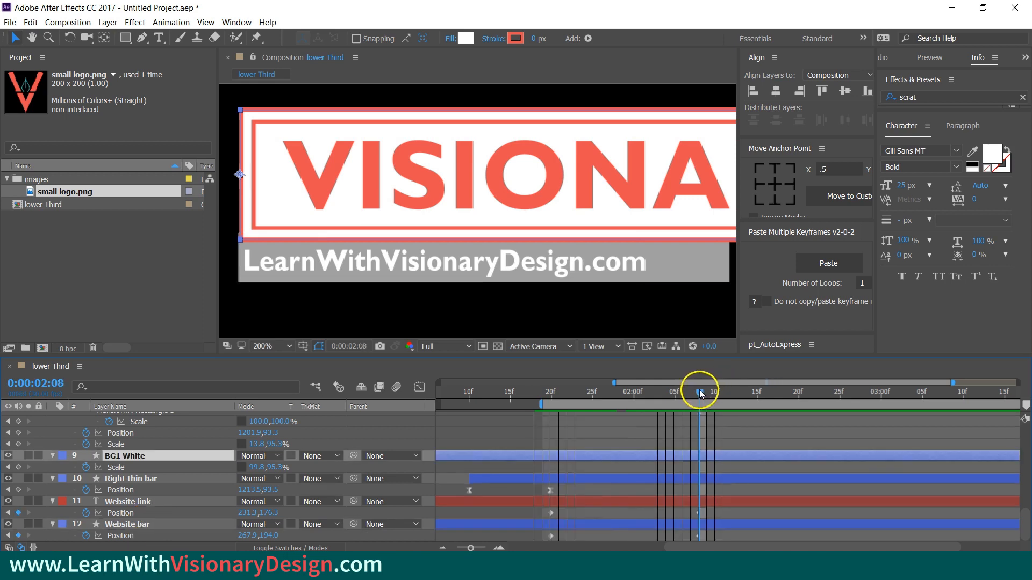
pyautogui.click(146, 526)
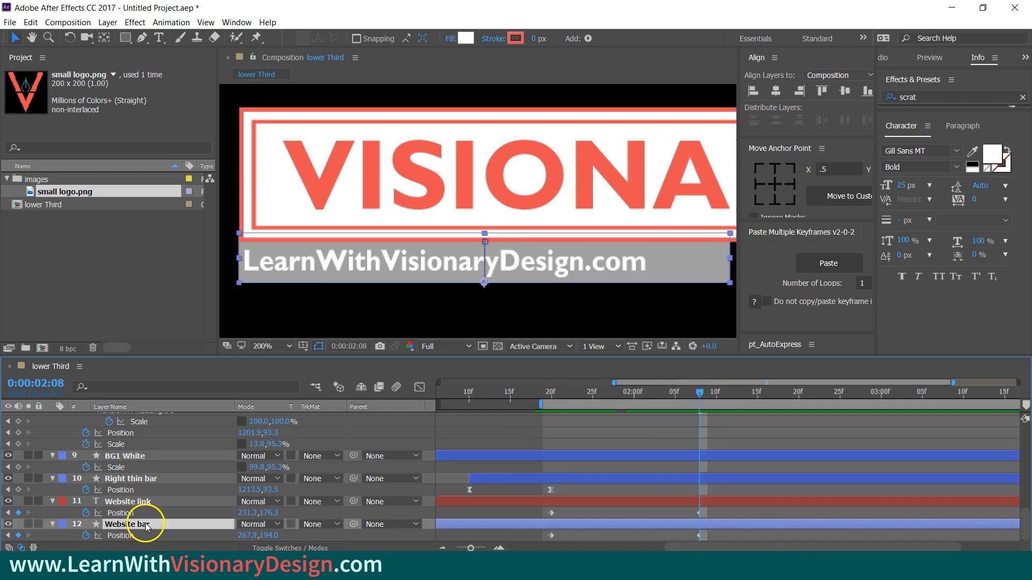
pyautogui.press('s')
pyautogui.click(86, 535)
pyautogui.click(178, 524)
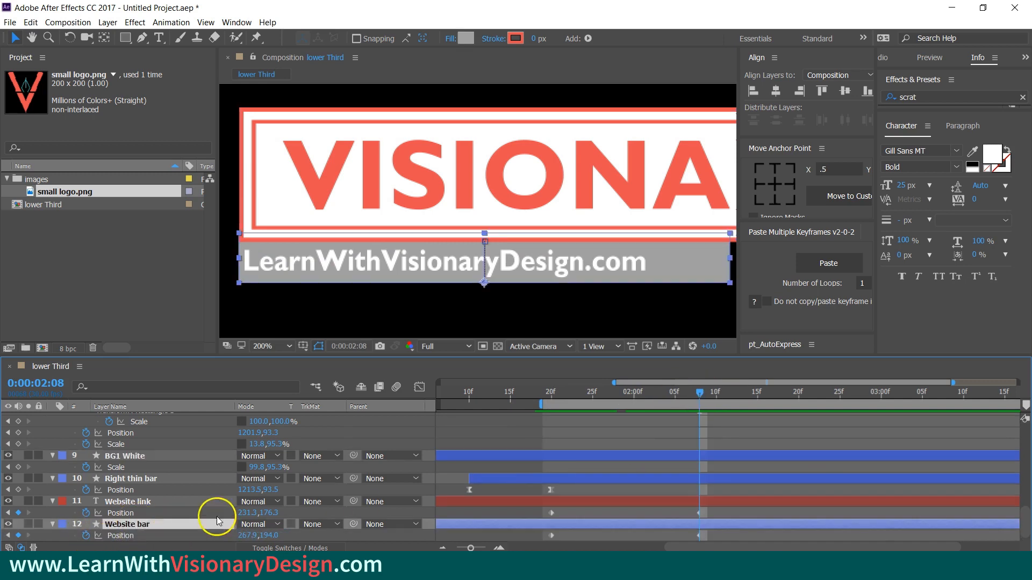
pyautogui.hotkey('shift', 'p')
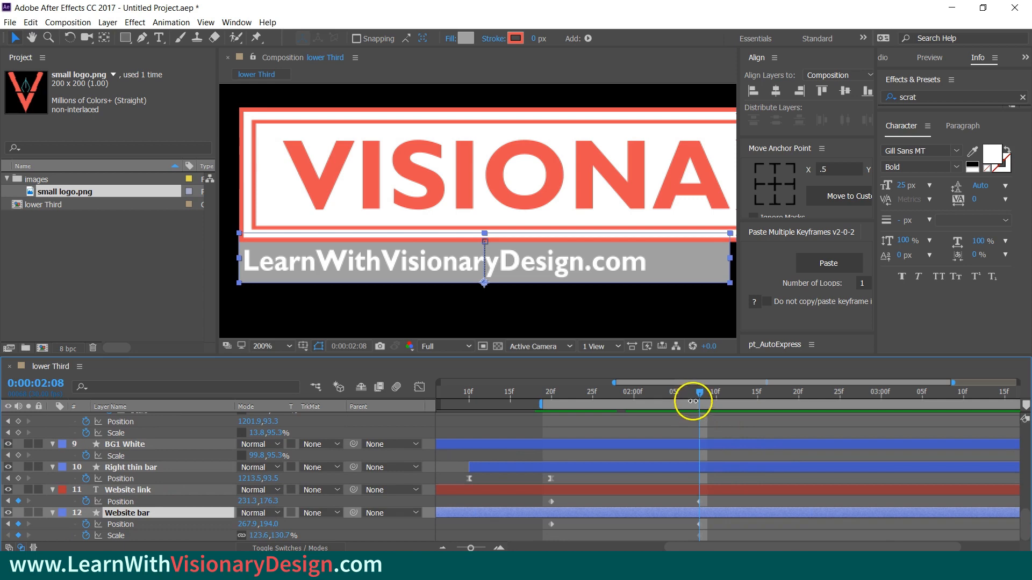
# - At 0:00:02:15, unlink the Website bar's scale proportions and reduce its height to 11.7%, leaving a thin line
pyautogui.moveTo(702, 395); pyautogui.dragTo(759, 392)
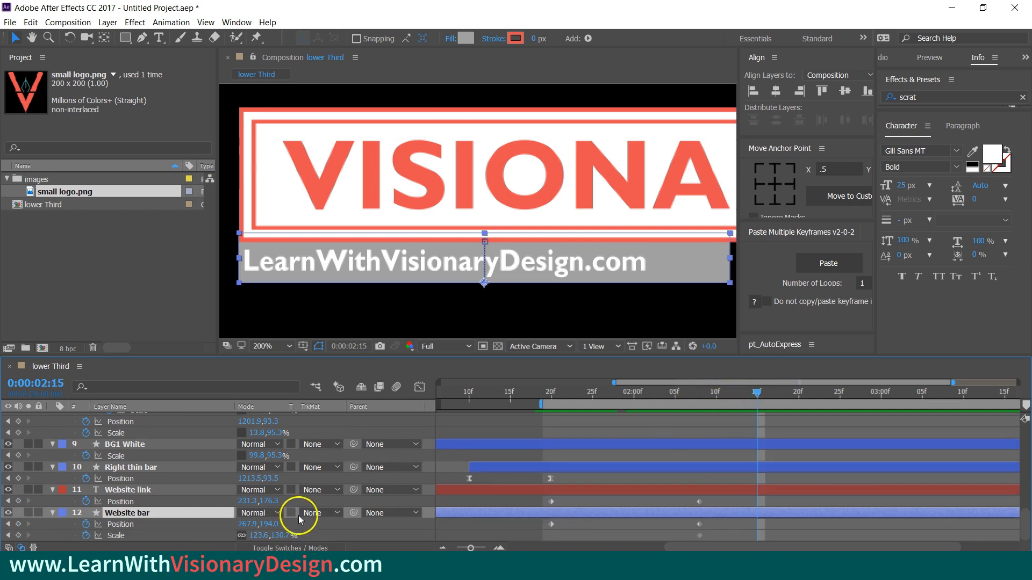
pyautogui.click(241, 536)
pyautogui.moveTo(279, 534); pyautogui.dragTo(201, 534)
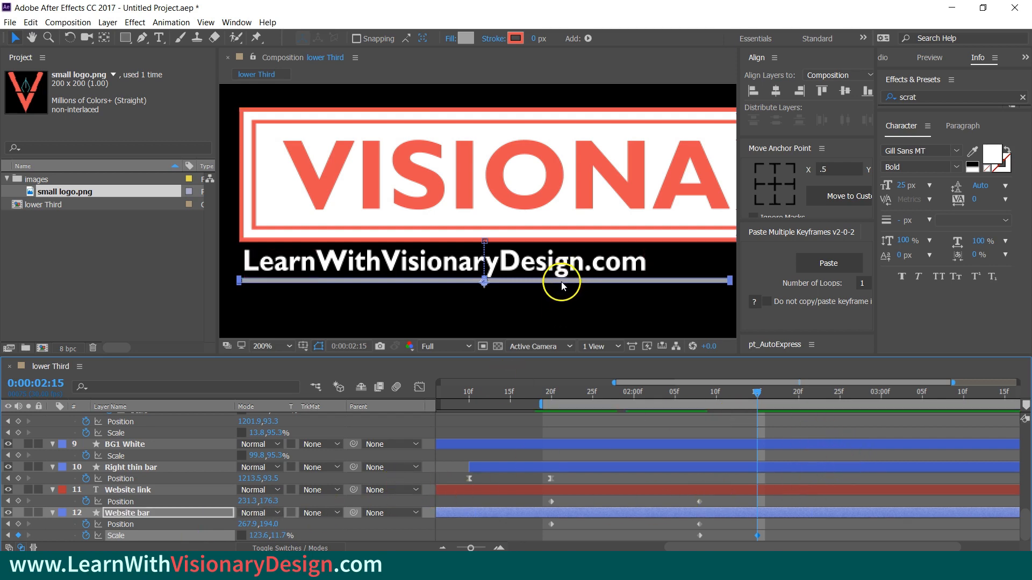
# - Lower the Website bar's 0:00:02:08 position to 267.9, 197.0 and scrub through its collapse to 0:00:02:15
pyautogui.moveTo(559, 281); pyautogui.dragTo(561, 288)
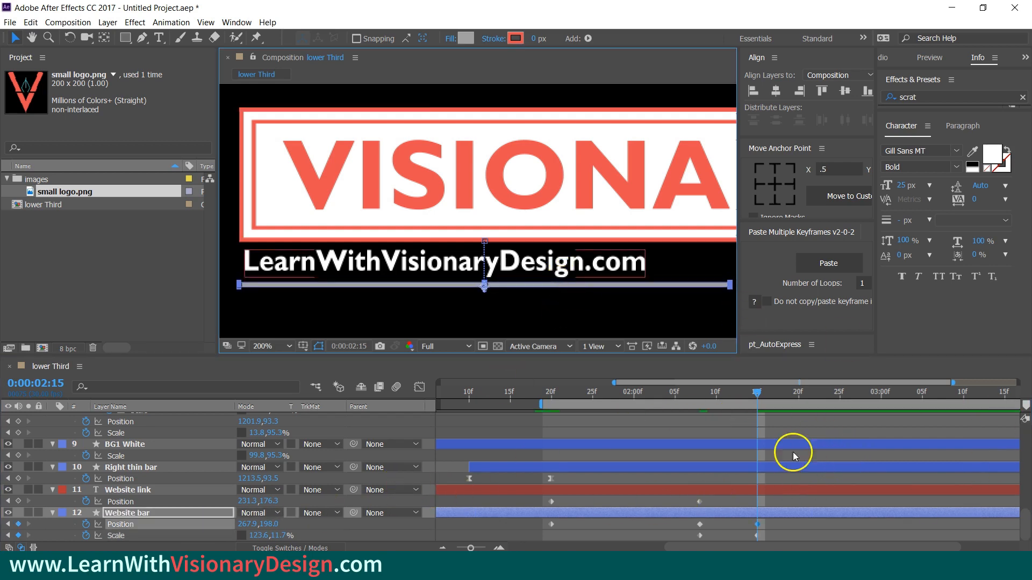
pyautogui.hotkey('ctrl', 'z')
pyautogui.moveTo(758, 395); pyautogui.dragTo(700, 392)
pyautogui.moveTo(677, 261); pyautogui.dragTo(676, 265)
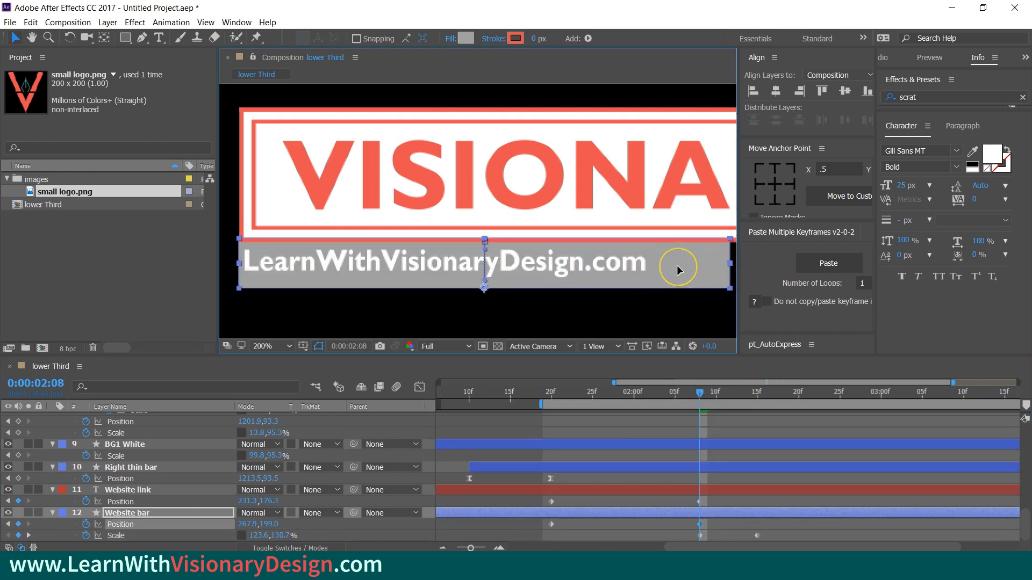
pyautogui.press('Up')
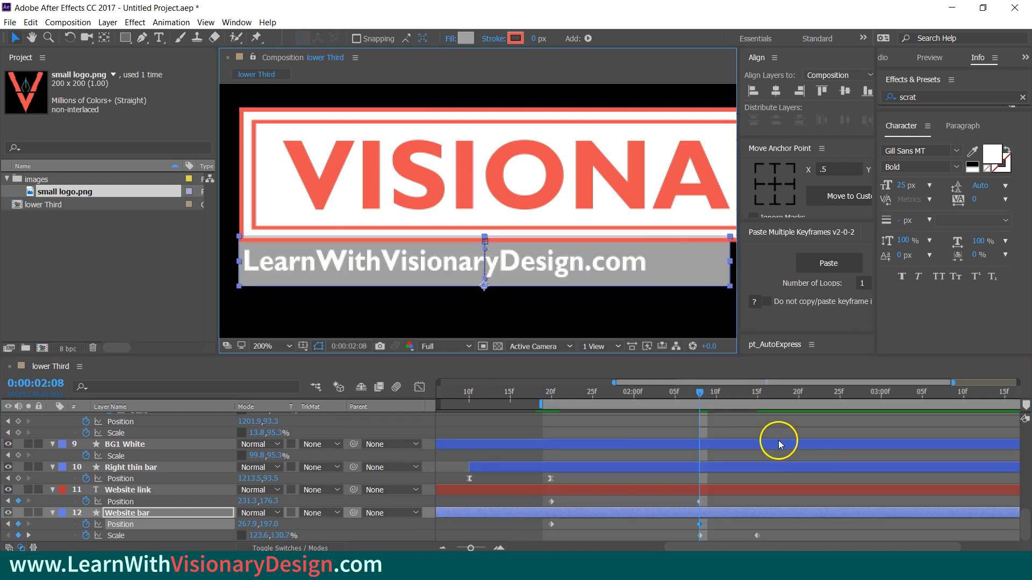
pyautogui.click(780, 452)
pyautogui.moveTo(701, 390); pyautogui.dragTo(756, 402)
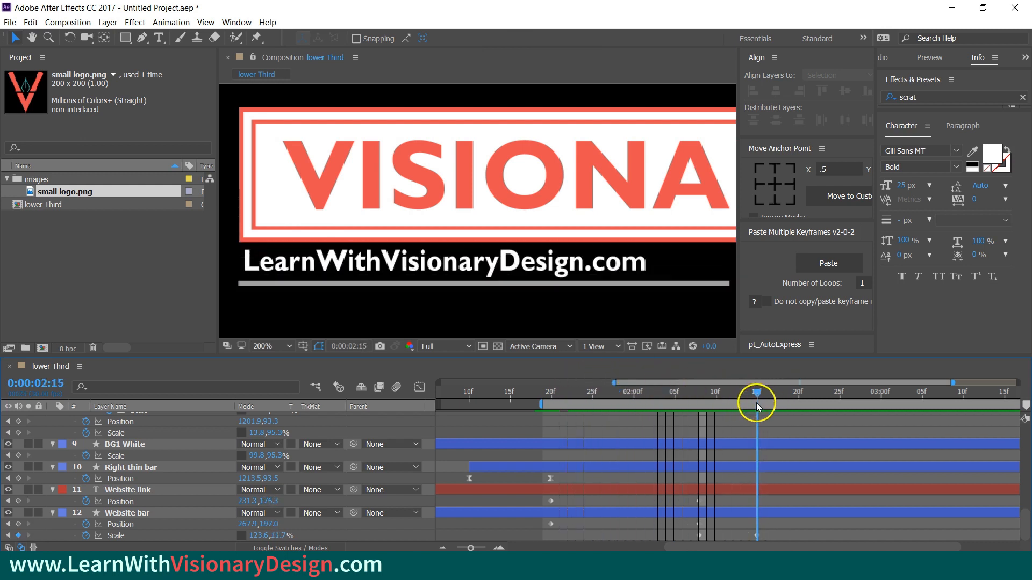
# - Duplicate the Website bar, place the copy below the original in the layer stack, and rename it "Subtitle bar"
pyautogui.click(139, 516)
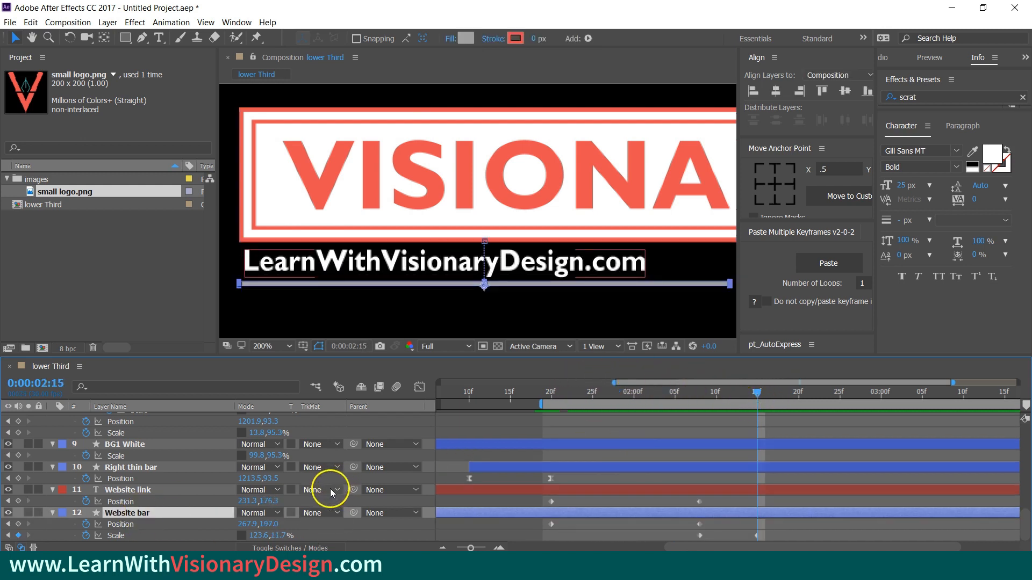
pyautogui.hotkey('ctrl', 'd')
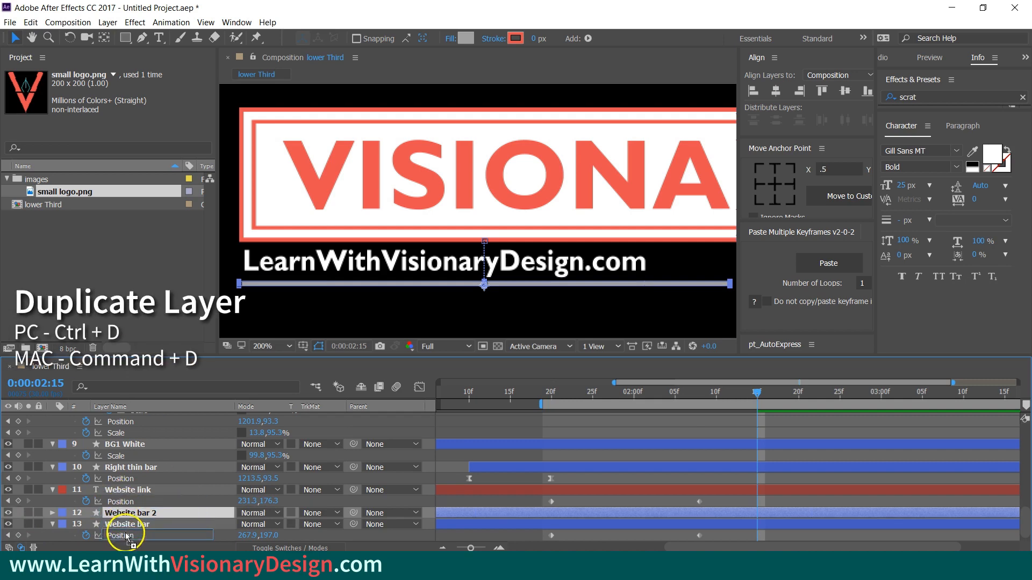
pyautogui.hotkey('shift', 's')
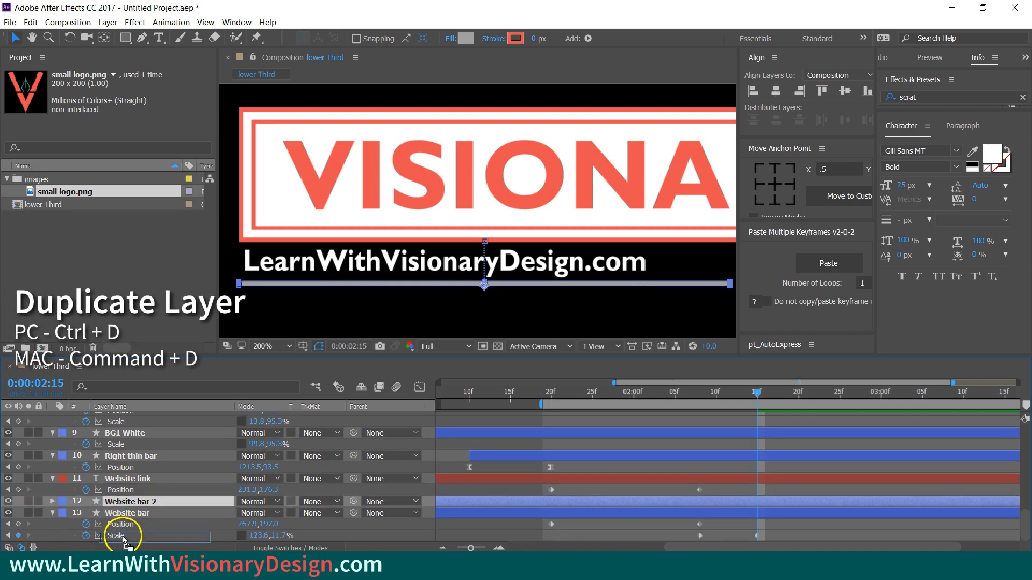
pyautogui.hotkey('ctrl', '[')
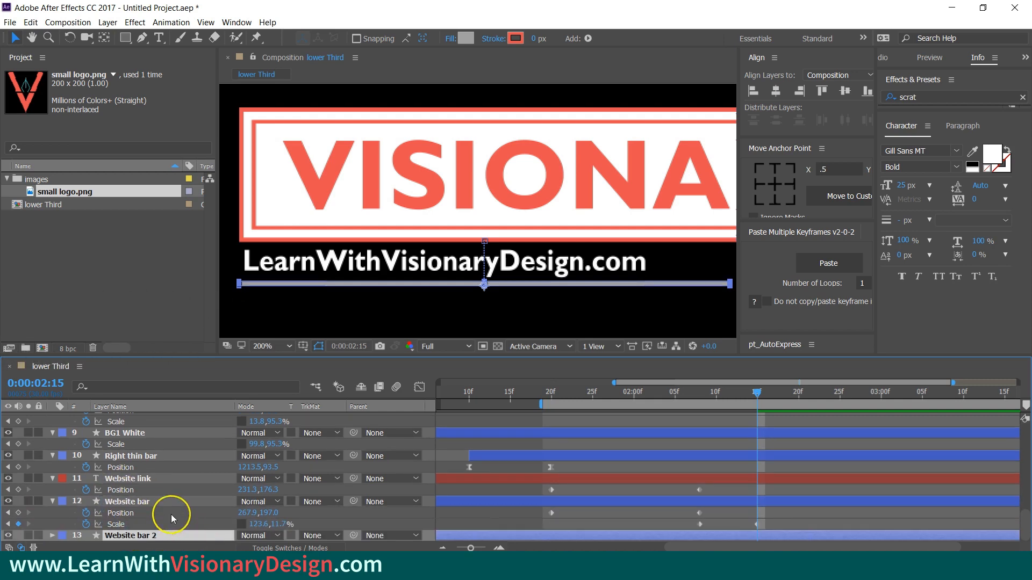
pyautogui.press('Return')
pyautogui.write('Subtit')
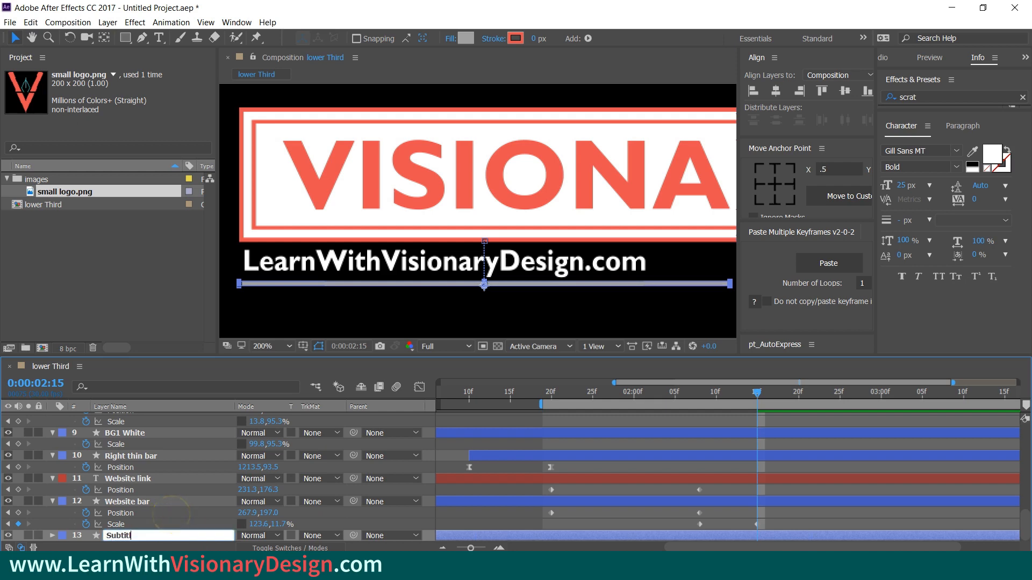
pyautogui.write('le bar')
pyautogui.press('Return')
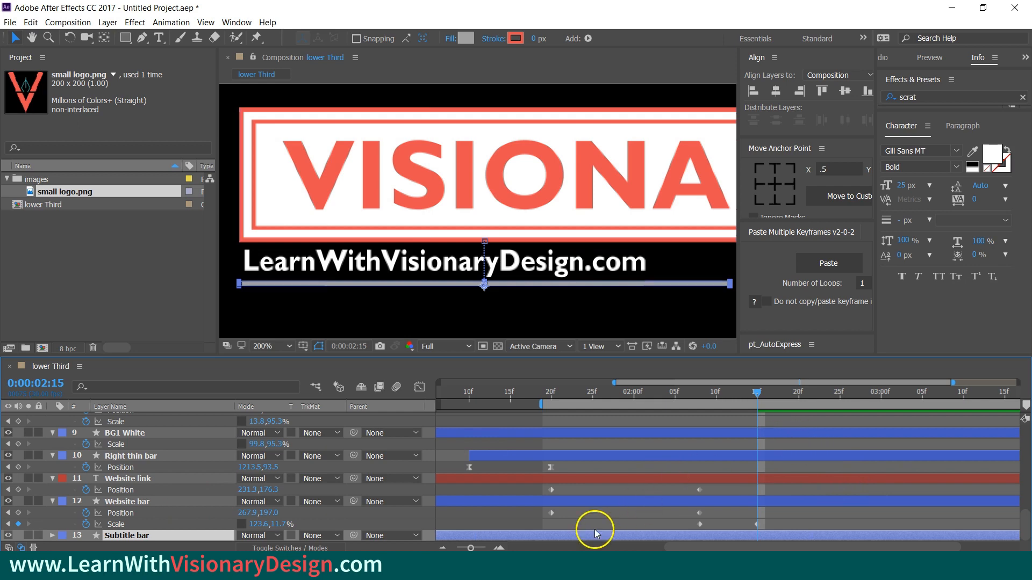
# - Reveal the Subtitle bar's keyframes and shift them all so the first Position keyframe falls at 0:00:02:08
pyautogui.press('u')
pyautogui.scroll(-2, 787, 434)
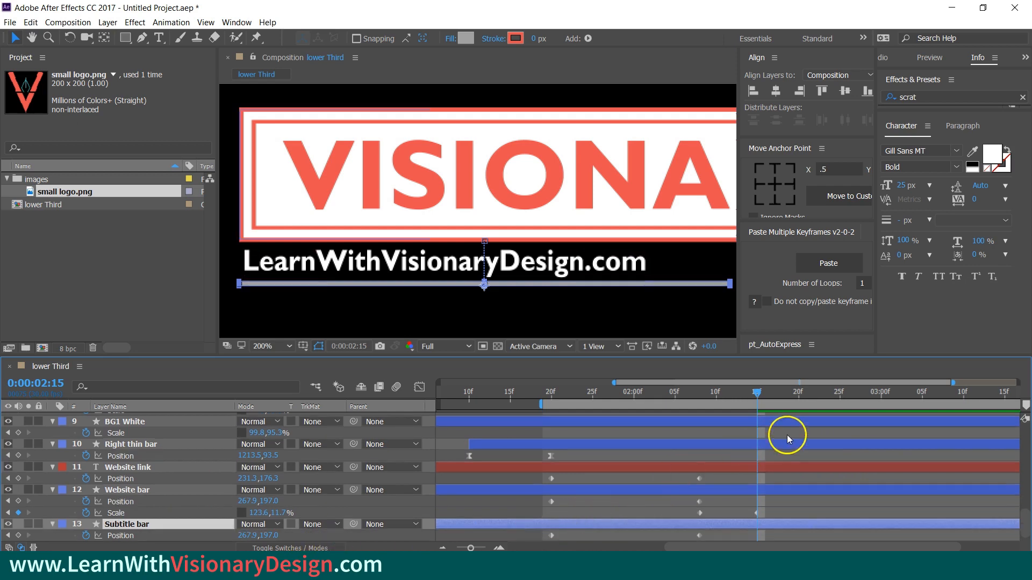
pyautogui.moveTo(519, 523); pyautogui.dragTo(795, 540)
pyautogui.moveTo(549, 527); pyautogui.dragTo(699, 521)
pyautogui.click(775, 418)
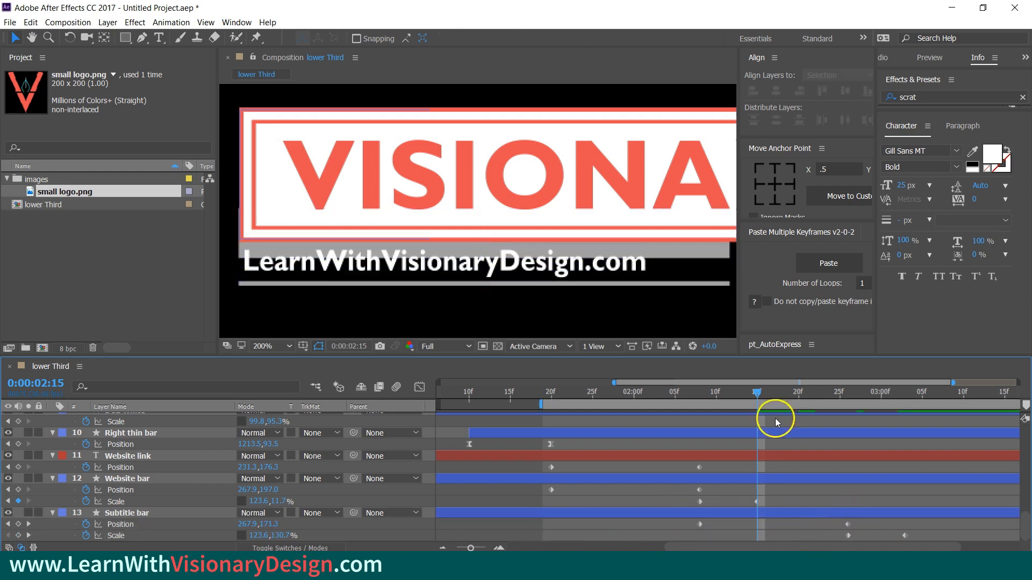
# - At 0:00:02:26, move the Subtitle bar below the website line to about 267.9, 234.5 and reduce its height to 111.0%
pyautogui.moveTo(750, 388); pyautogui.dragTo(843, 405)
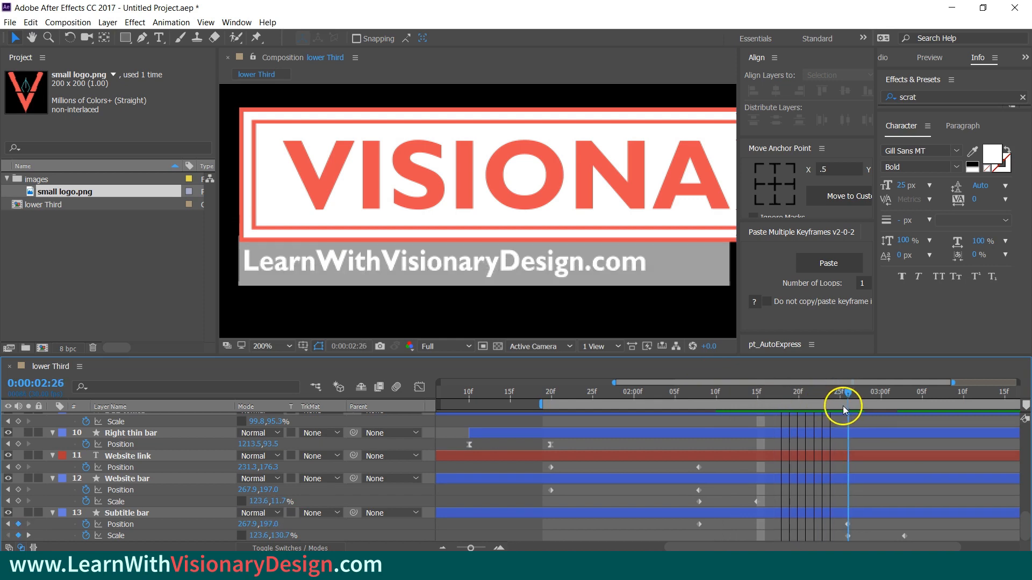
pyautogui.click(129, 513)
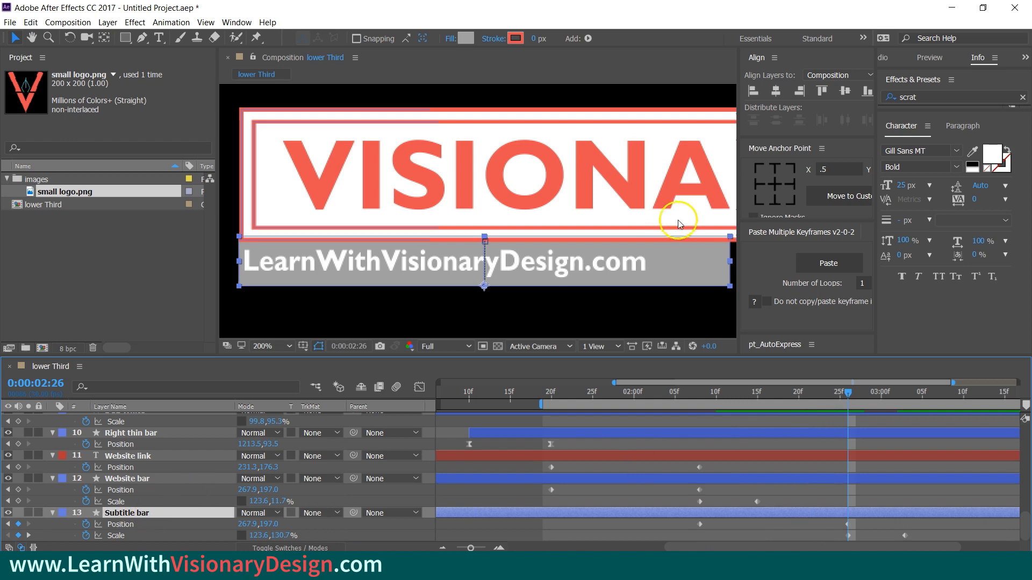
pyautogui.moveTo(668, 257); pyautogui.dragTo(669, 299)
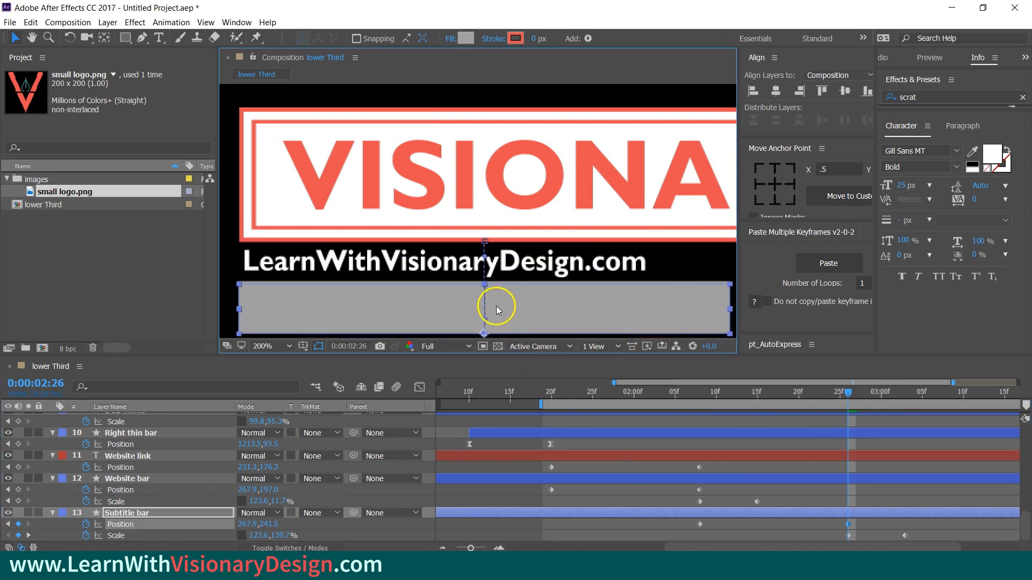
pyautogui.moveTo(484, 284); pyautogui.dragTo(525, 305)
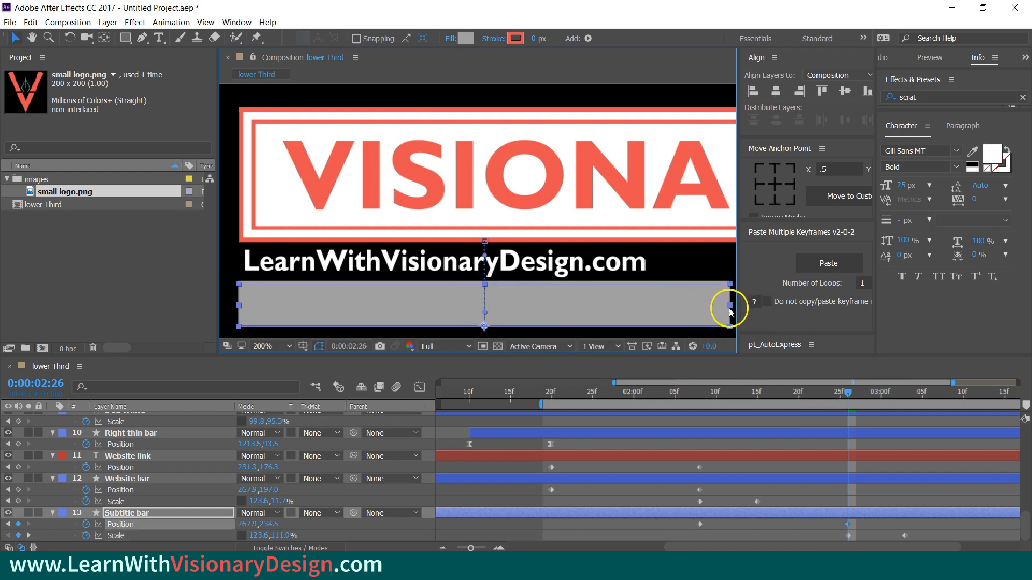
pyautogui.moveTo(731, 308); pyautogui.dragTo(671, 305)
pyautogui.moveTo(578, 298); pyautogui.dragTo(554, 301)
pyautogui.hotkey('ctrl', 'z')
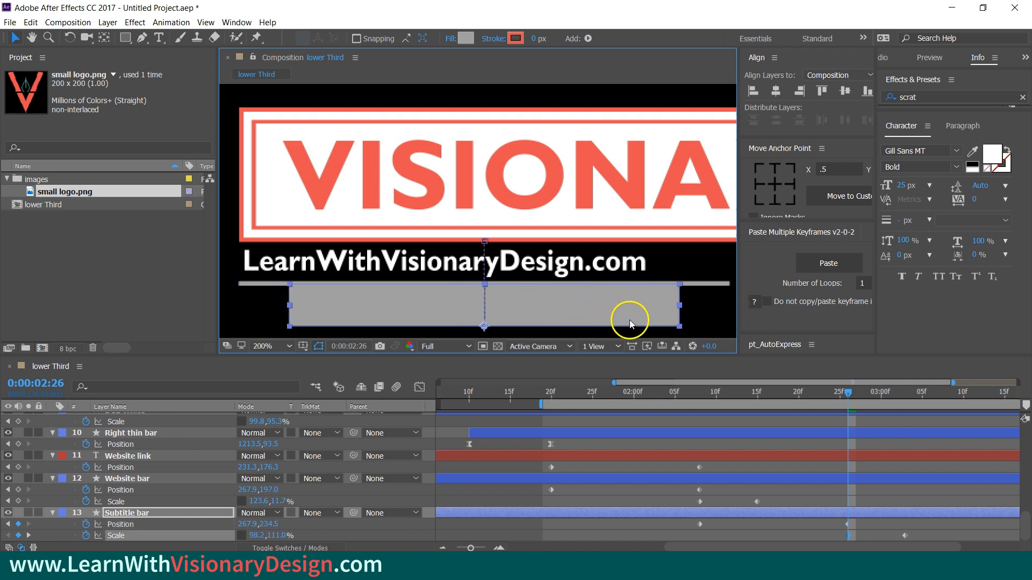
pyautogui.hotkey('ctrl', 'z')
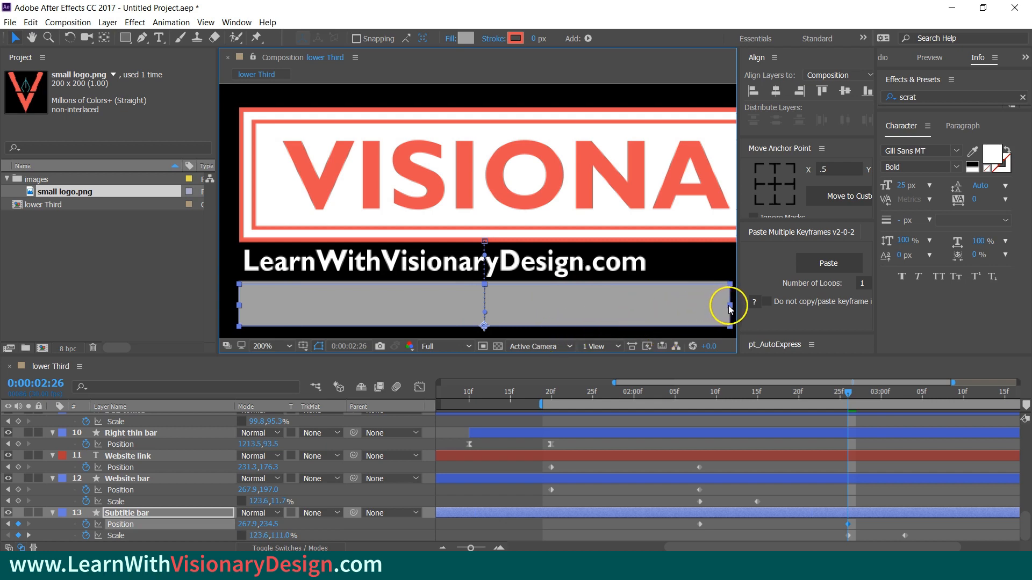
# - Narrow the Subtitle bar to 99.0% width and shift both Position keyframes so its left edge aligns with the website line, at 222.9, 234.5
pyautogui.moveTo(730, 306); pyautogui.dragTo(680, 305)
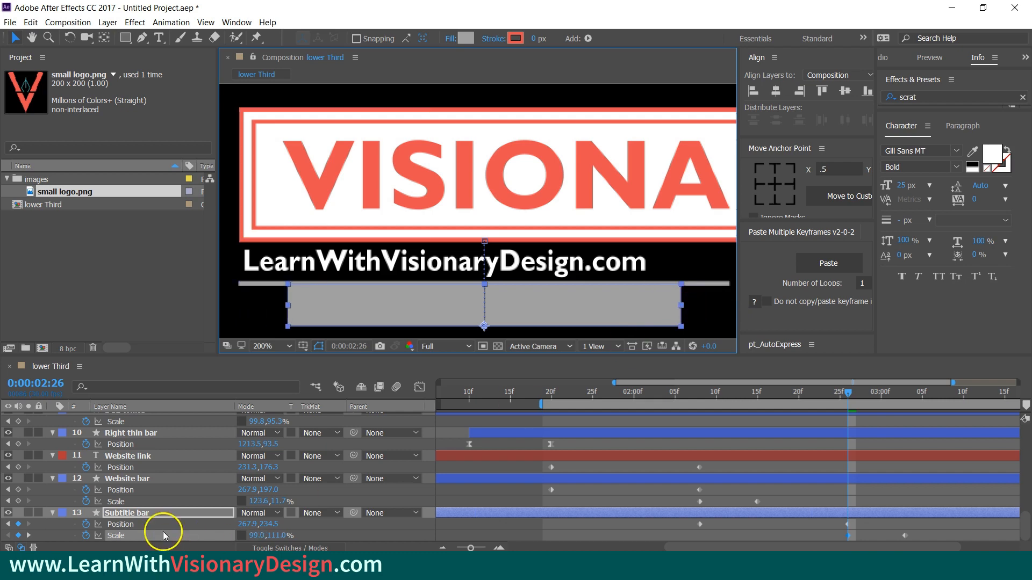
pyautogui.click(161, 524)
pyautogui.moveTo(579, 306); pyautogui.dragTo(537, 312)
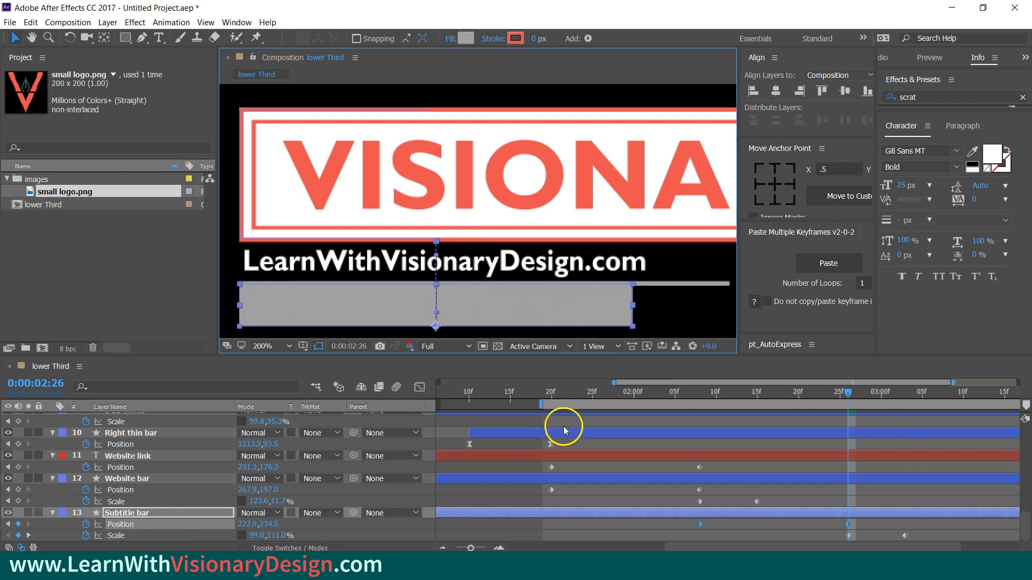
# - Change the Subtitle bar's fill colour to teal, hex 40b0b5
pyautogui.click(579, 441)
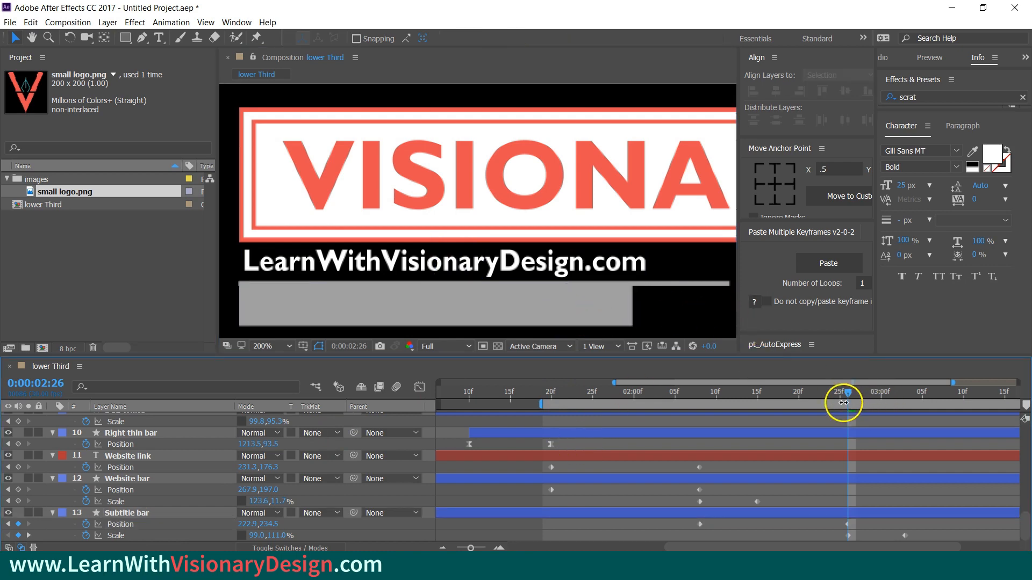
pyautogui.scroll(-2, 584, 281)
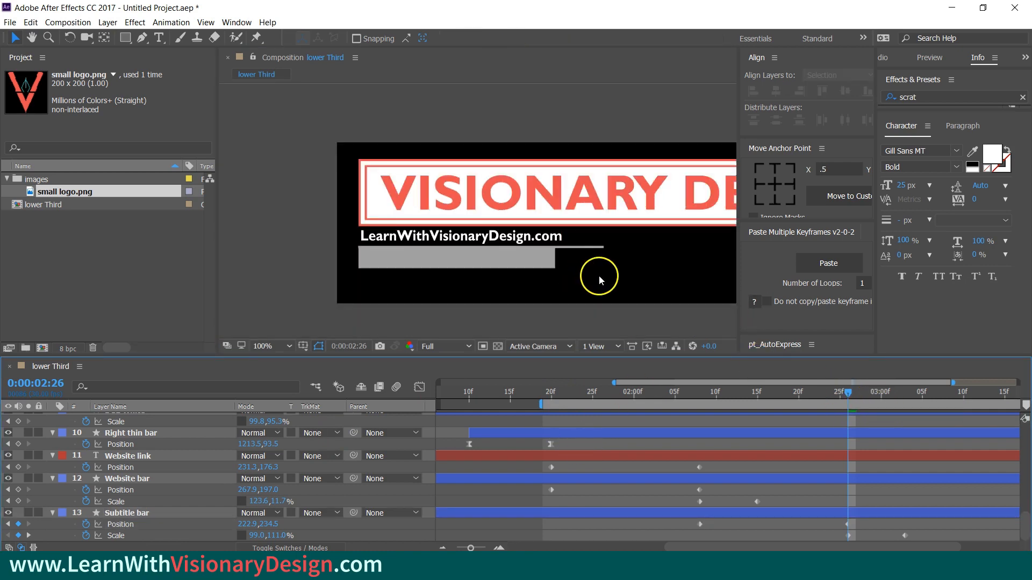
pyautogui.click(172, 512)
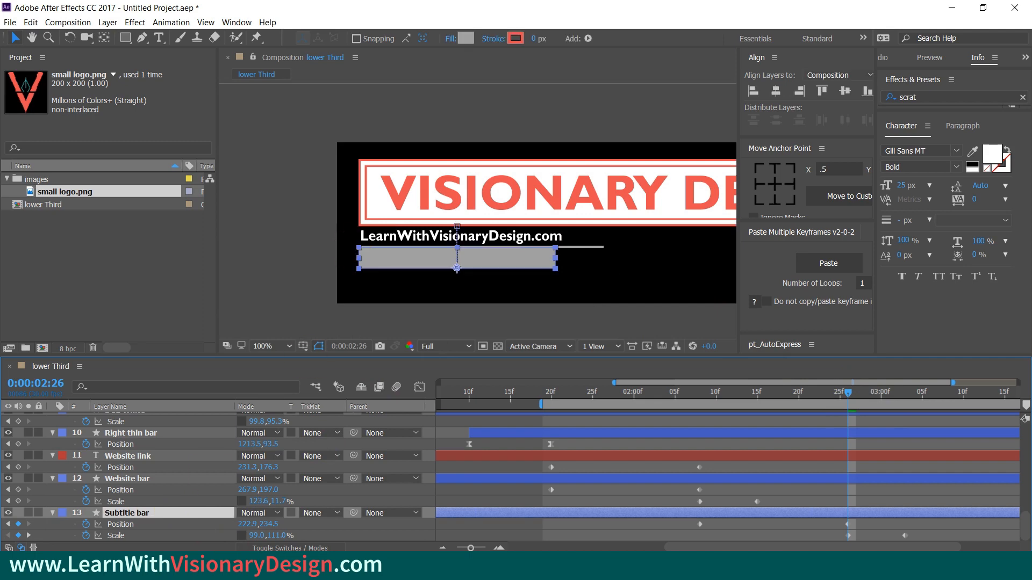
pyautogui.click(465, 38)
pyautogui.write('4')
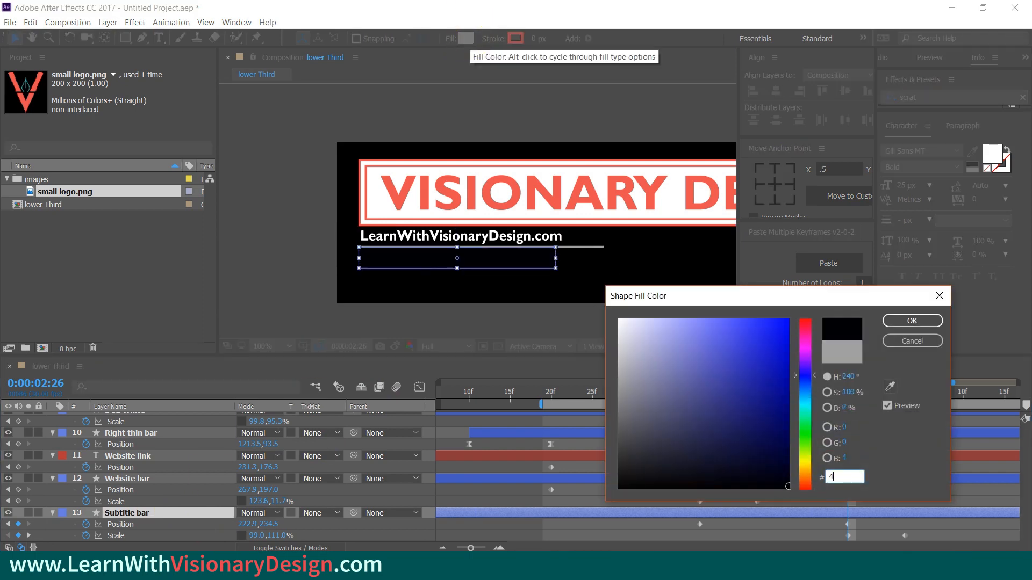
pyautogui.write('0b0b5')
pyautogui.press('Return')
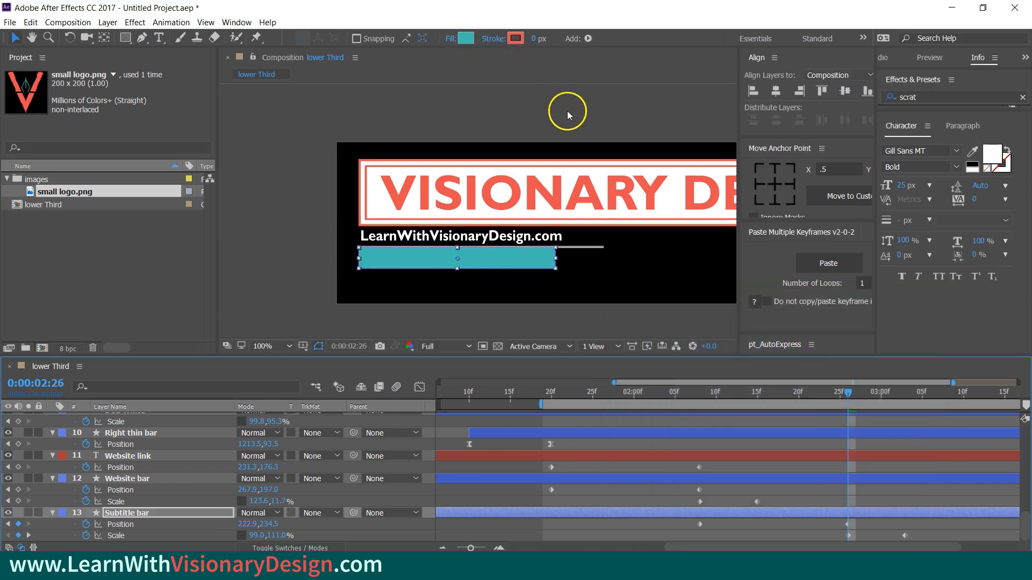
pyautogui.press('.')
pyautogui.click(620, 492)
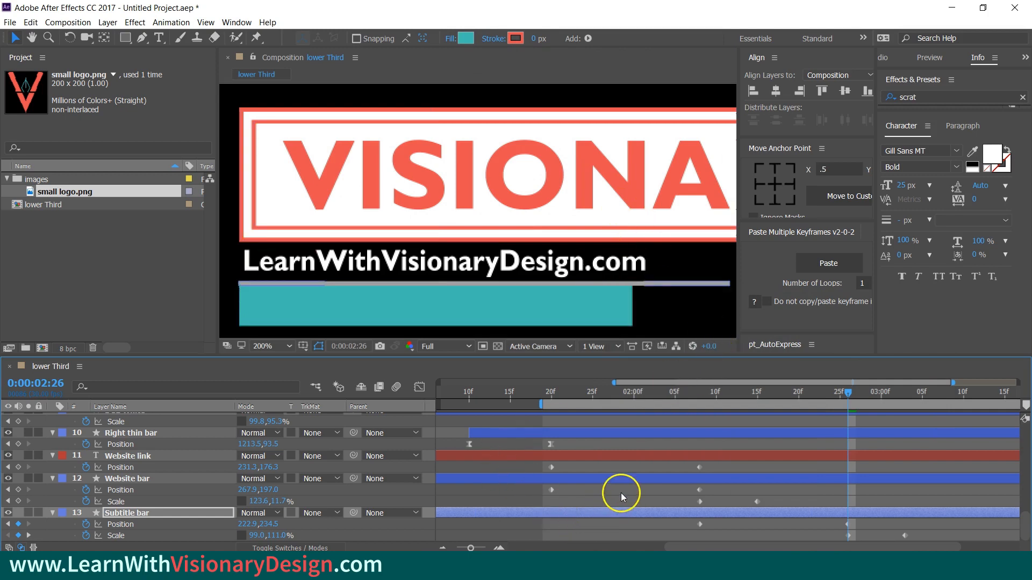
# - Replace the Subtitle bar's last Scale keyframe with one at 0:00:03:02 that reduces its height to 11.0%
pyautogui.moveTo(849, 392)
pyautogui.mouseDown()
pyautogui.moveTo(906, 394)
pyautogui.moveTo(848, 390)
pyautogui.mouseUp()
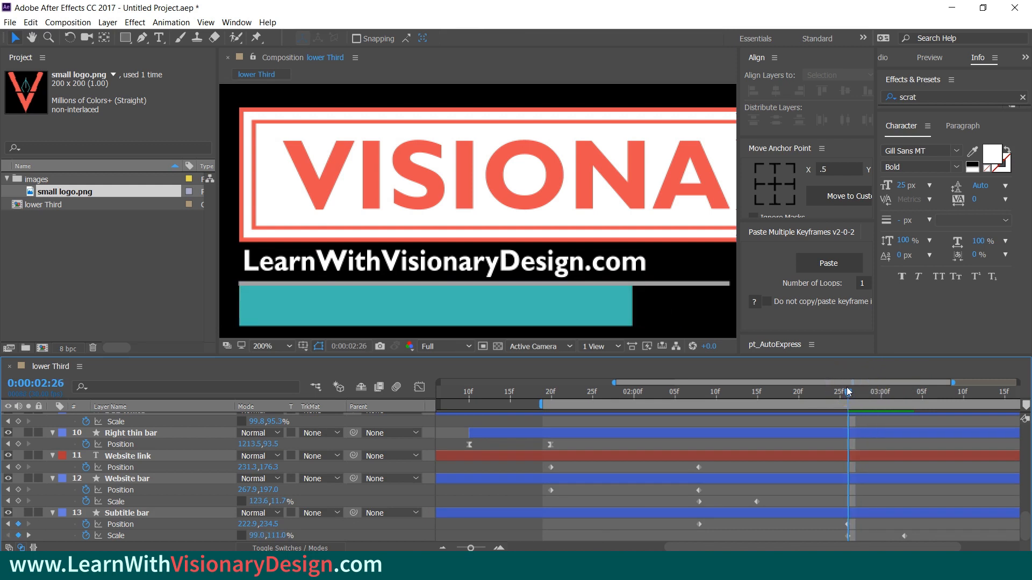
pyautogui.click(905, 536)
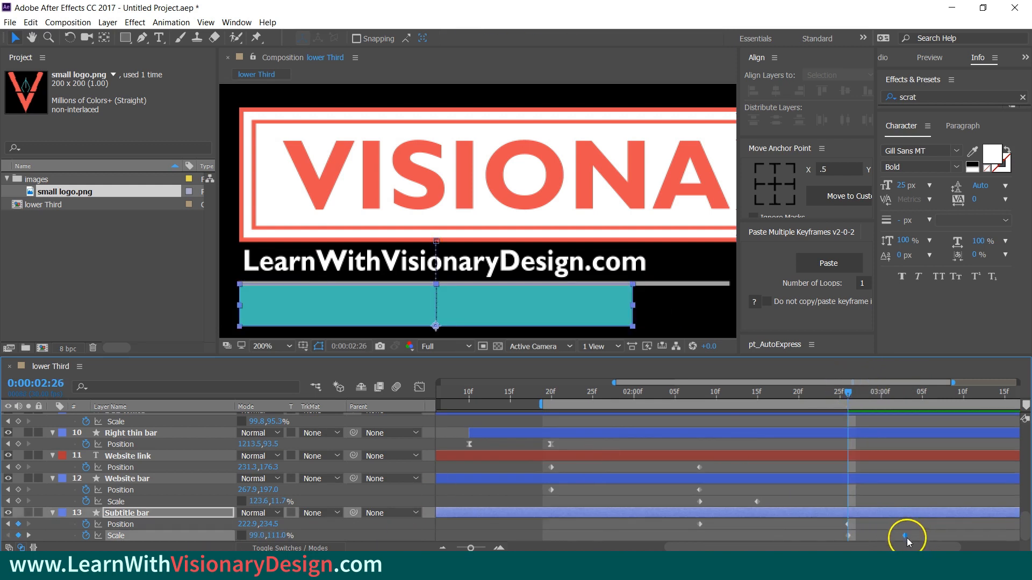
pyautogui.press('Delete')
pyautogui.moveTo(847, 391); pyautogui.dragTo(897, 395)
pyautogui.moveTo(253, 536); pyautogui.dragTo(206, 532)
pyautogui.hotkey('ctrl', 'z')
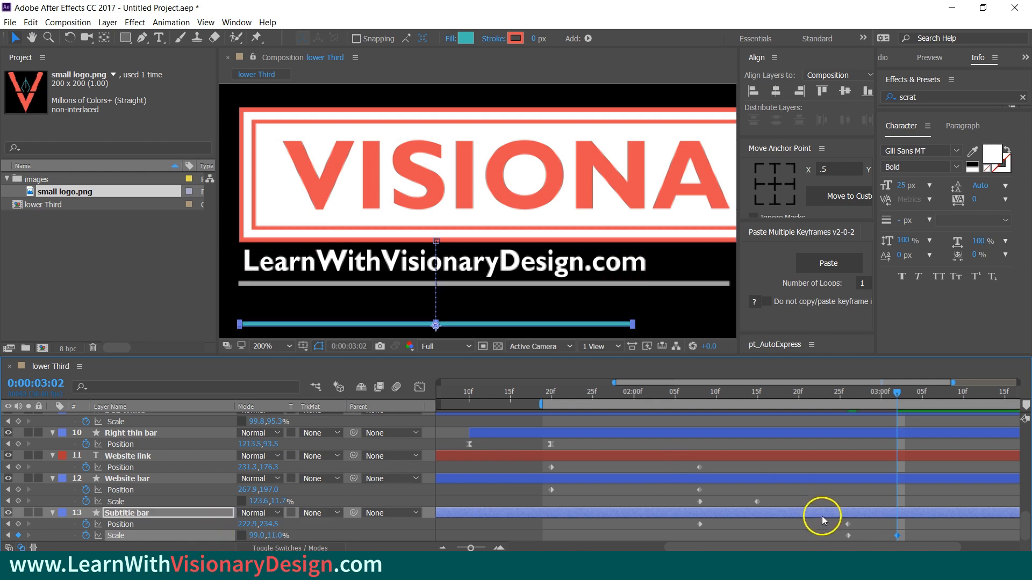
pyautogui.click(873, 541)
# - At 0:00:02:26, add the text "AFRTER EFFECTS TUTORIALS" over the teal Subtitle bar
pyautogui.moveTo(892, 395); pyautogui.dragTo(697, 386)
pyautogui.click(98, 519)
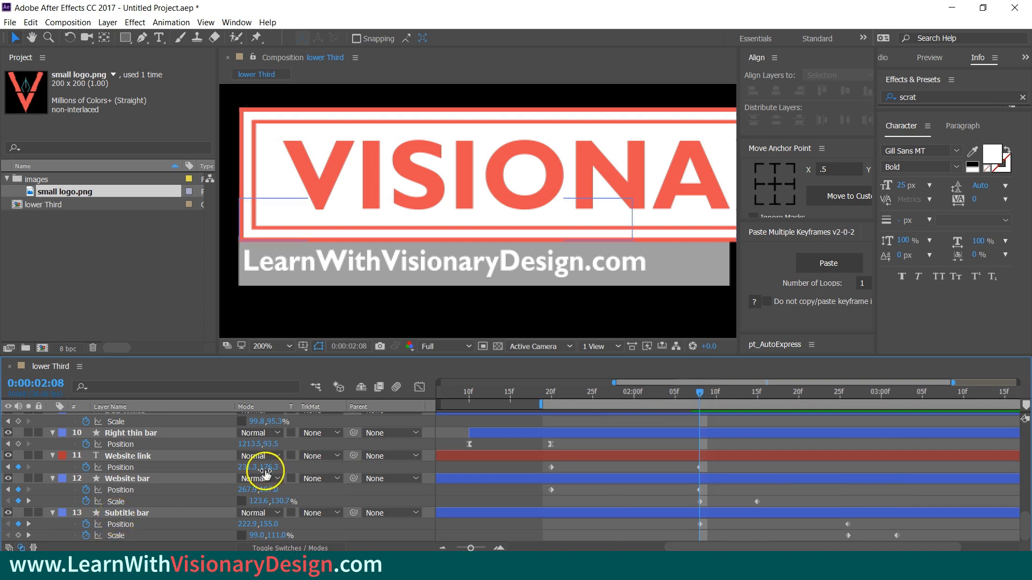
pyautogui.moveTo(697, 392); pyautogui.dragTo(847, 418)
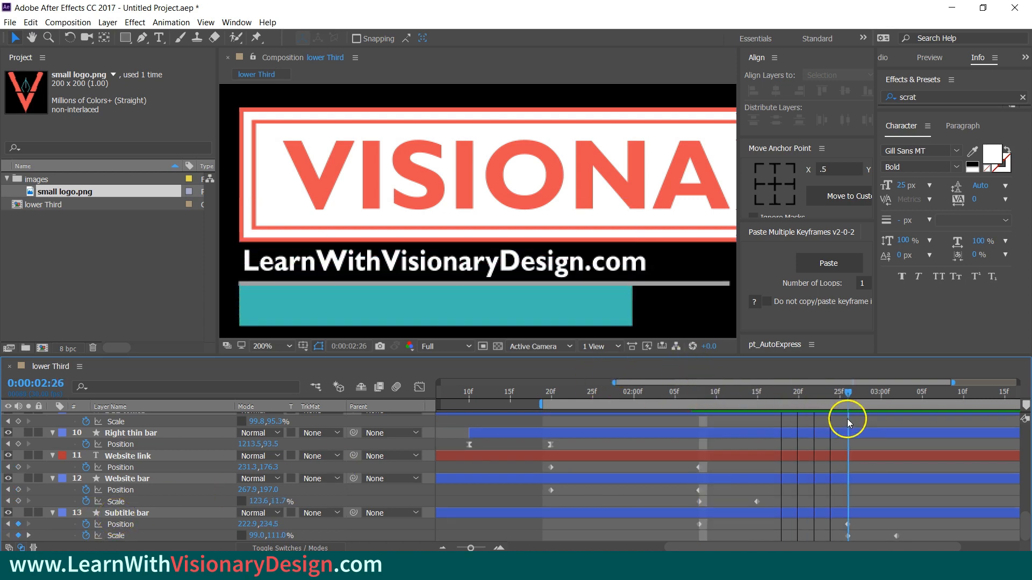
pyautogui.click(158, 38)
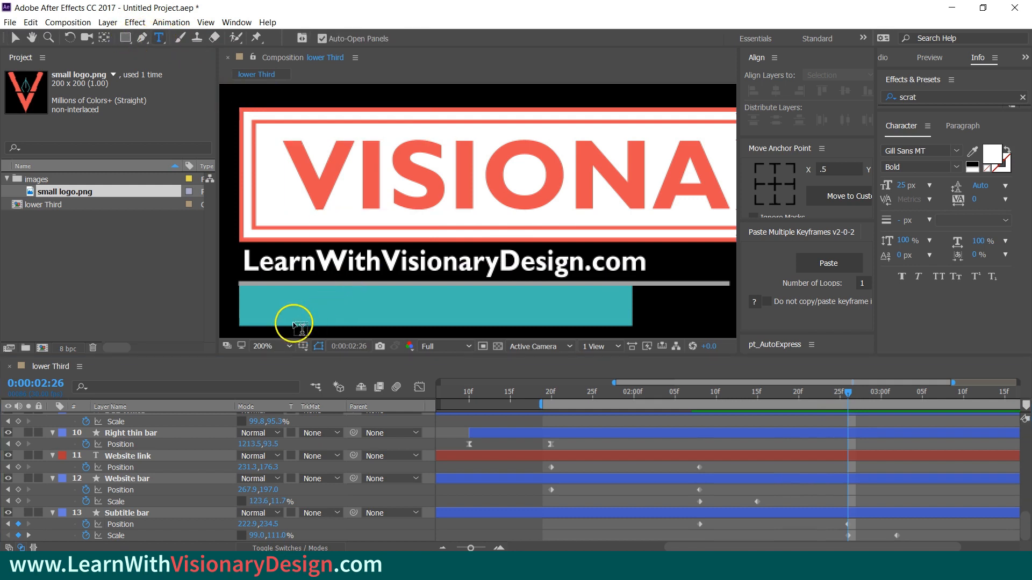
pyautogui.click(262, 301)
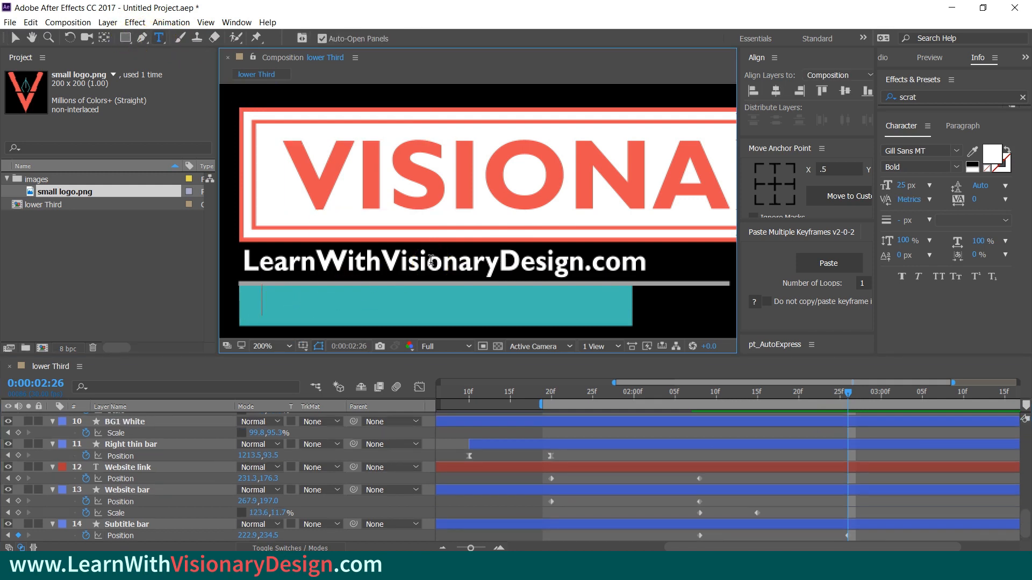
pyautogui.write('AFRT')
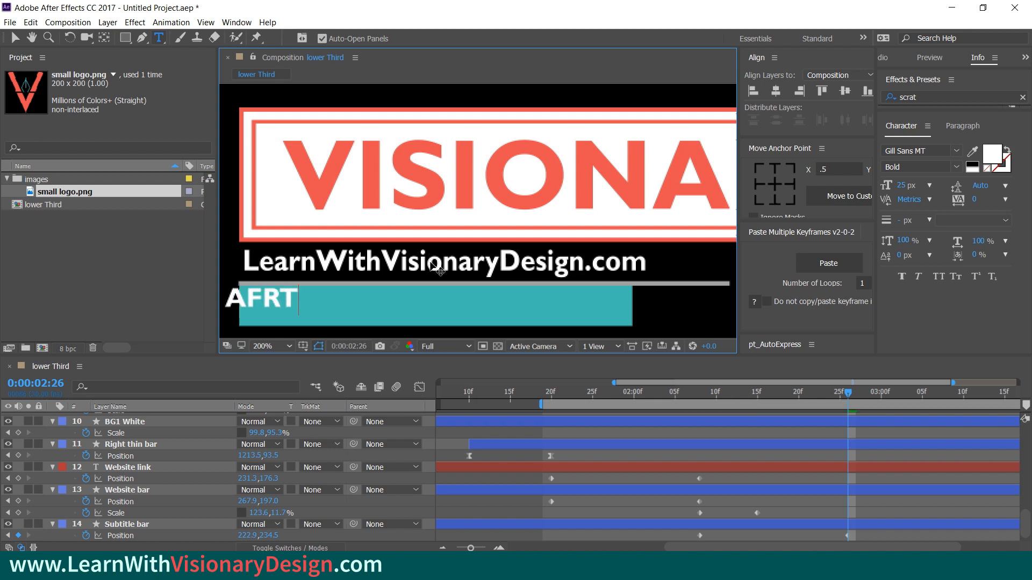
pyautogui.write('ER EFFECTS')
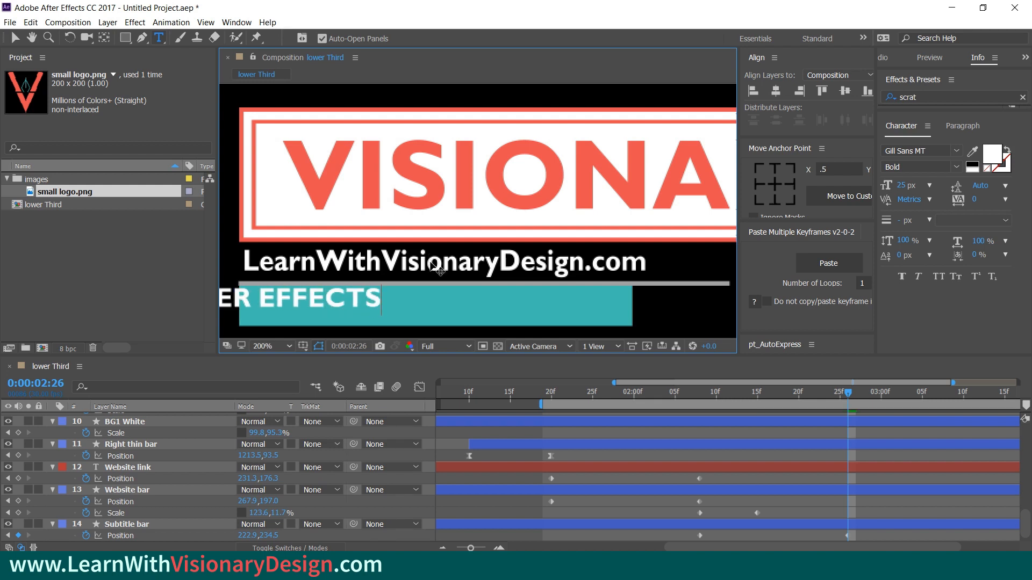
pyautogui.write(' TUTORIALS')
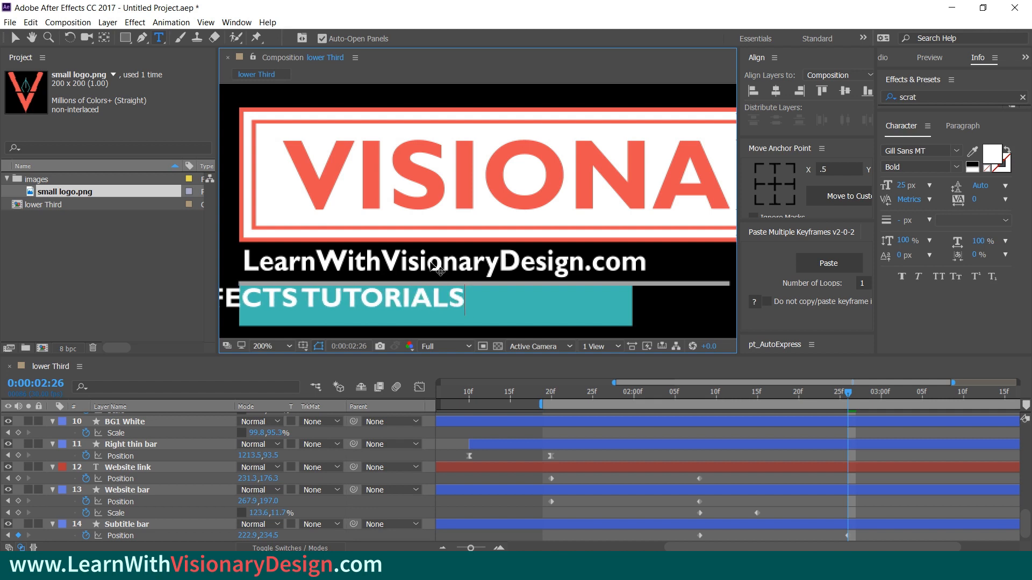
pyautogui.press('Escape')
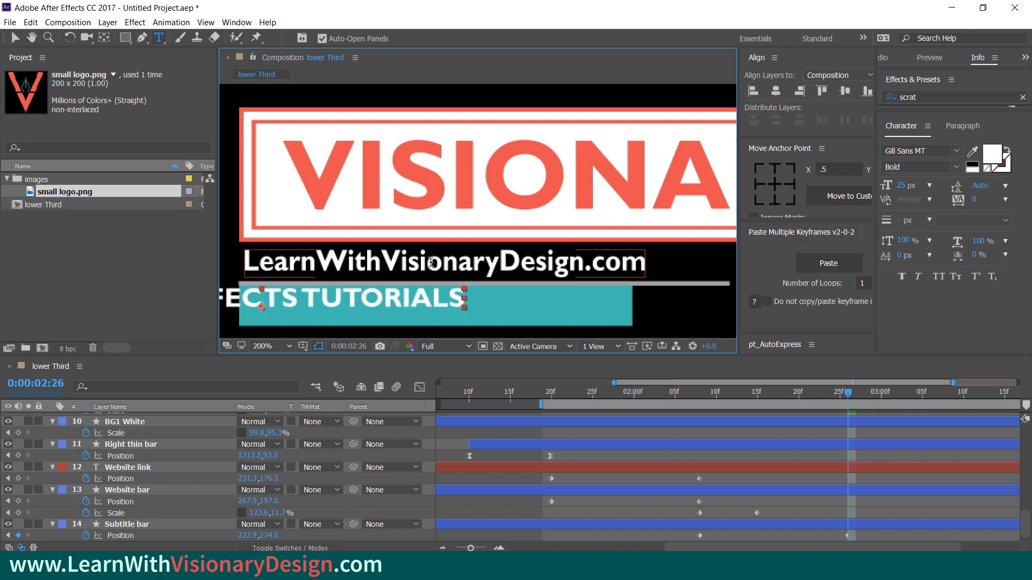
# - Move the new text onto the middle of the teal bar and add an extra space before "TUTORIALS"
pyautogui.press('v')
pyautogui.moveTo(406, 283); pyautogui.dragTo(518, 307)
pyautogui.doubleClick(492, 314)
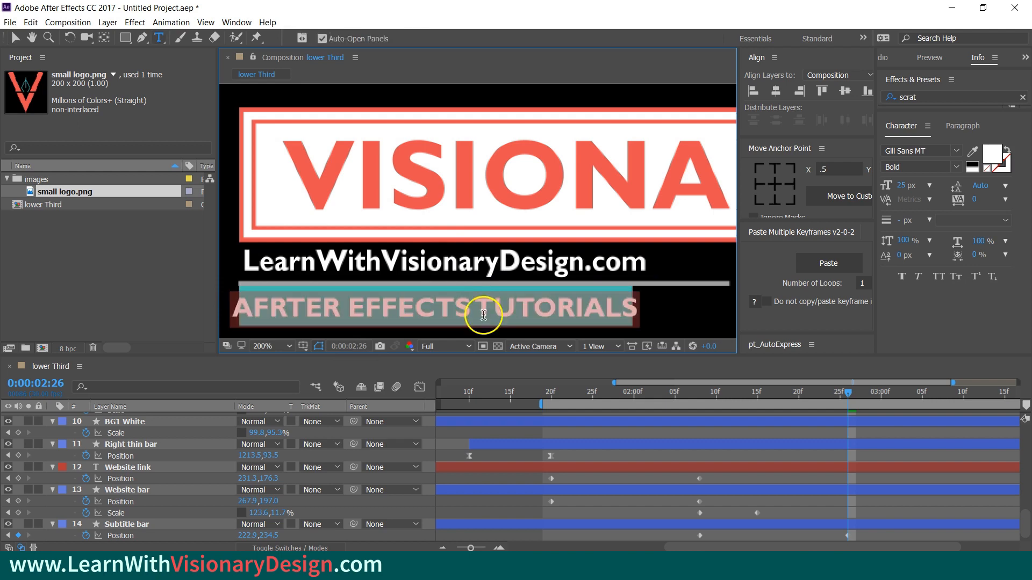
pyautogui.click(478, 307)
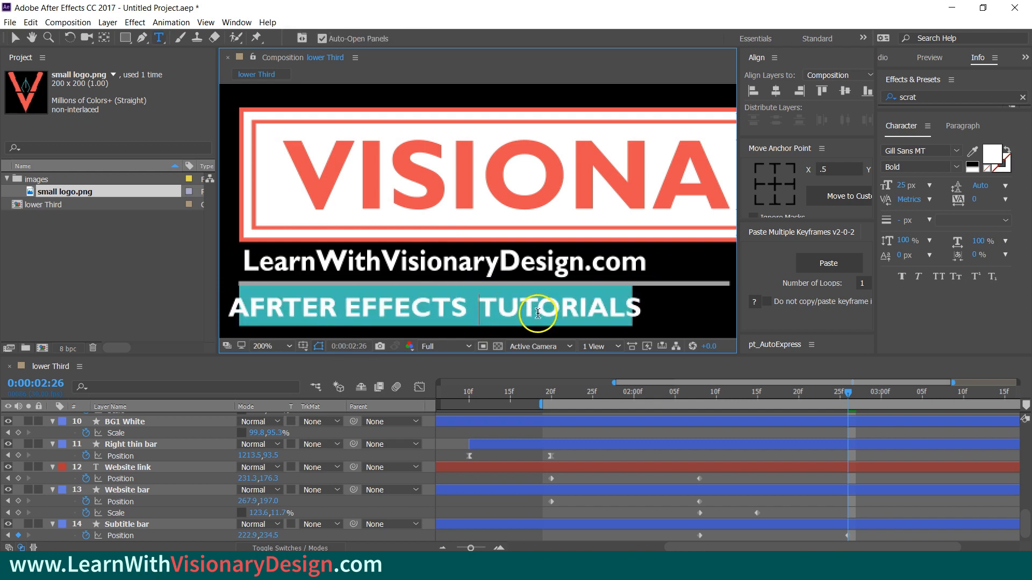
pyautogui.click(475, 317)
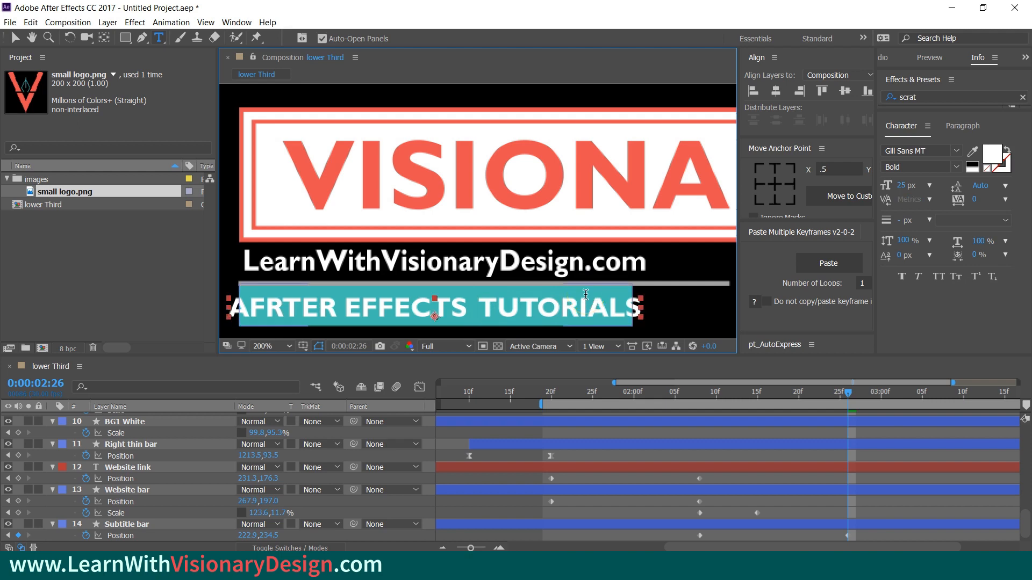
# - Center the text's anchor point, narrow the text to fit inside the teal bar, and shift it slightly up and left
pyautogui.press('v')
pyautogui.click(775, 184)
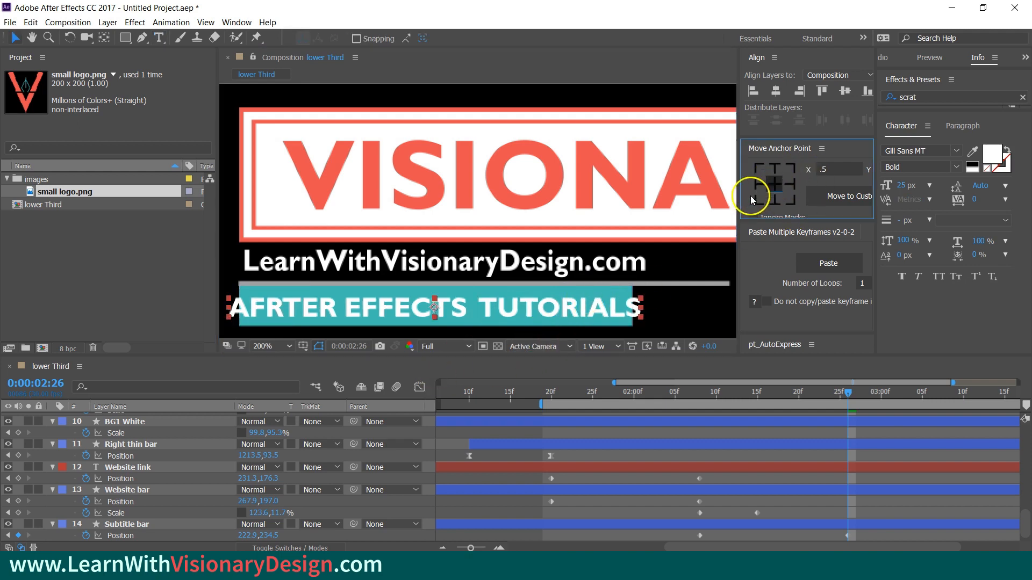
pyautogui.moveTo(643, 304); pyautogui.dragTo(618, 303)
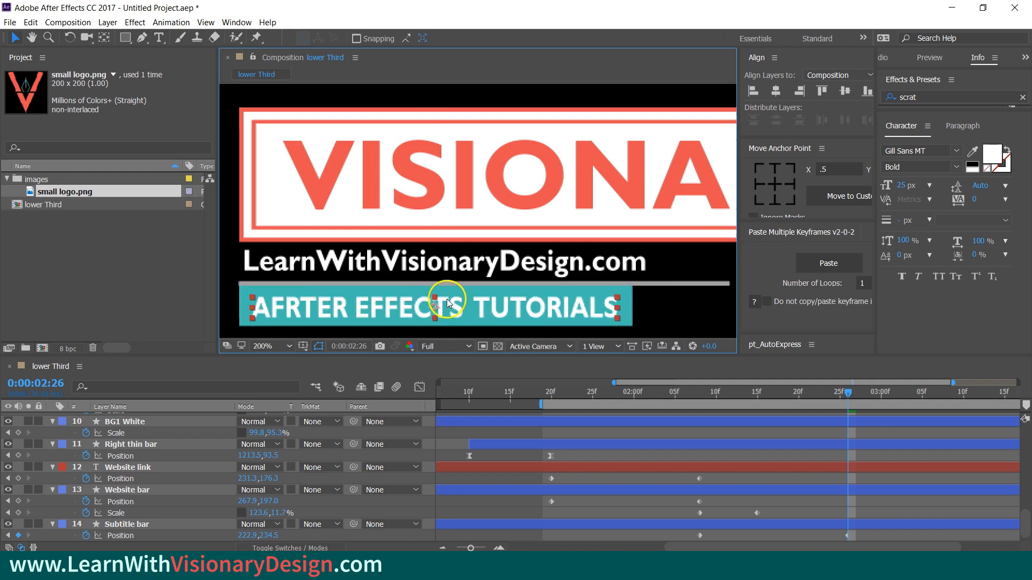
pyautogui.moveTo(451, 310); pyautogui.dragTo(452, 305)
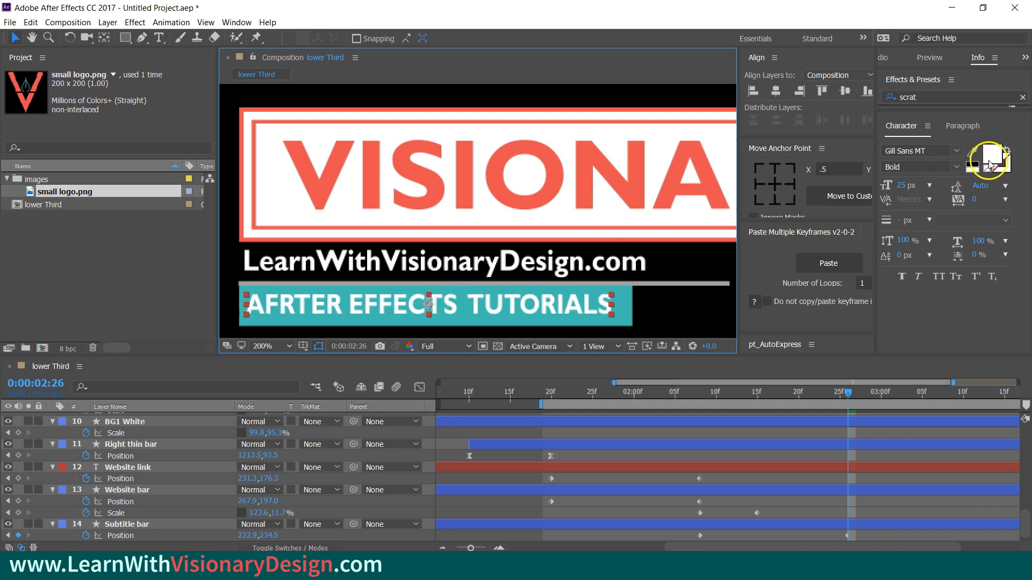
# - Try the Regular font style on the subtitle text and revert it
pyautogui.click(952, 167)
pyautogui.click(936, 188)
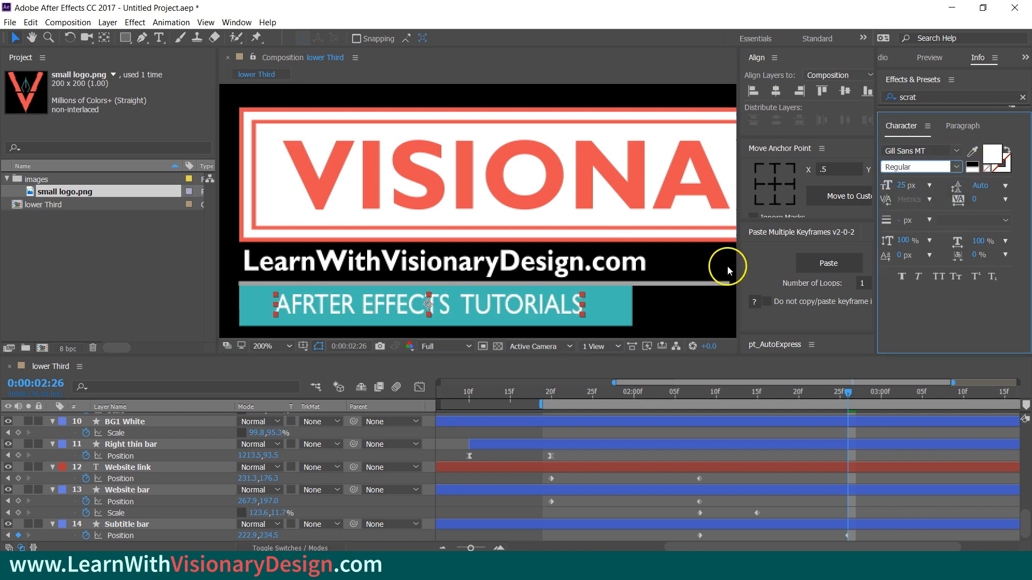
pyautogui.hotkey('ctrl', 'z')
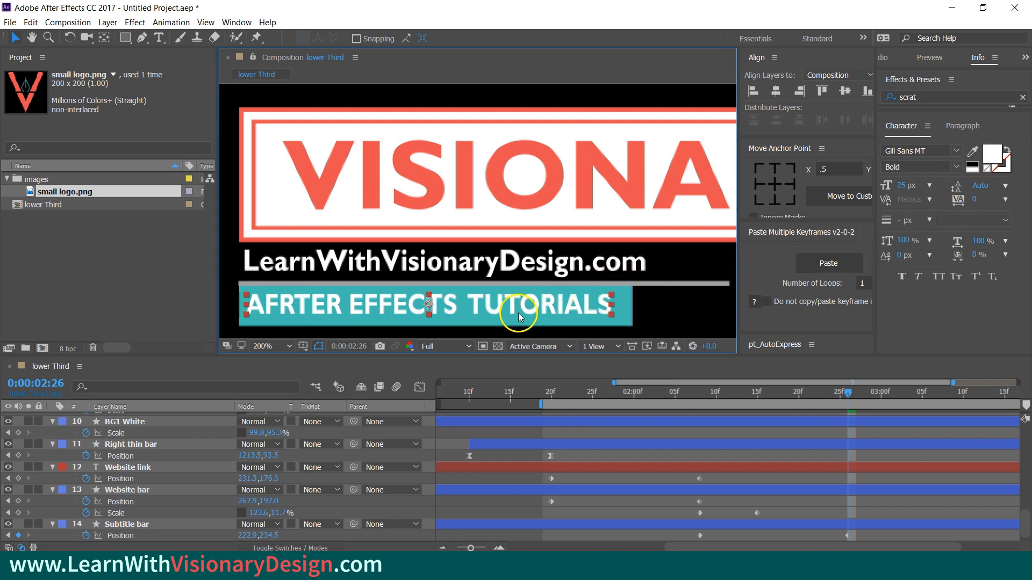
# - Nudge the text to about 214.1, 213.5, place its layer directly above the Subtitle bar, and rename it "Subtitle"
pyautogui.moveTo(511, 307); pyautogui.dragTo(508, 305)
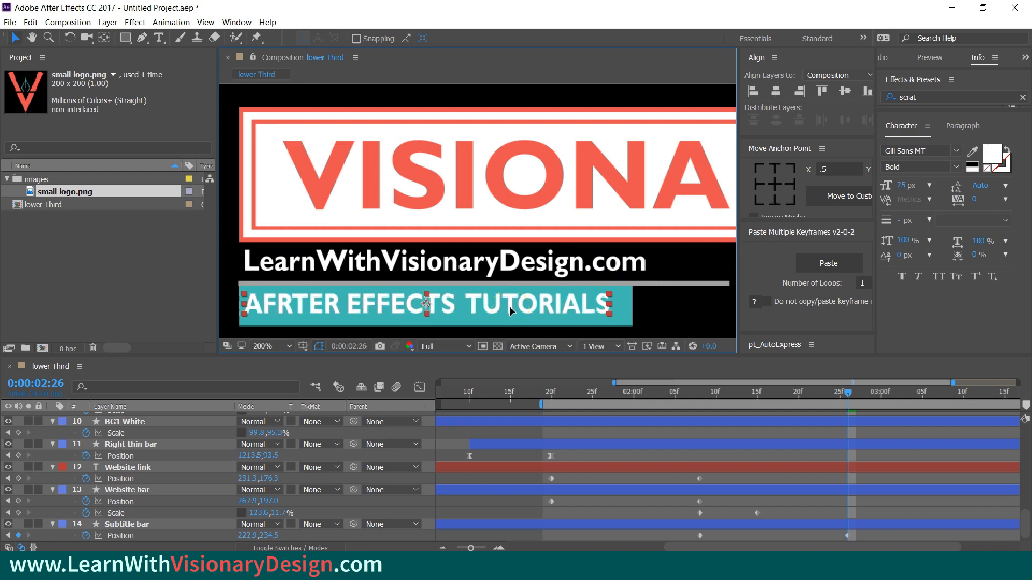
pyautogui.scroll(-1, 856, 456)
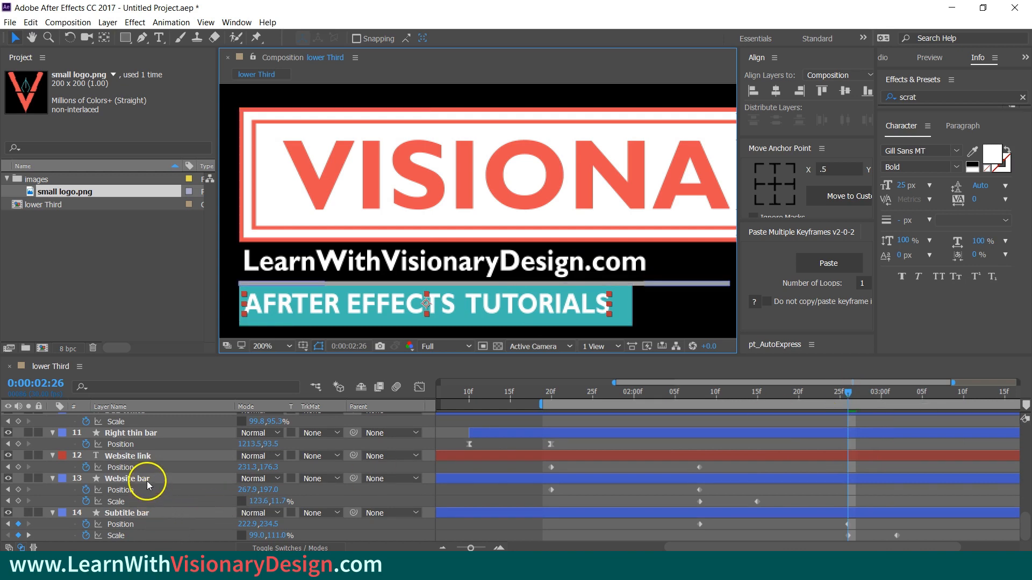
pyautogui.scroll(10, 157, 456)
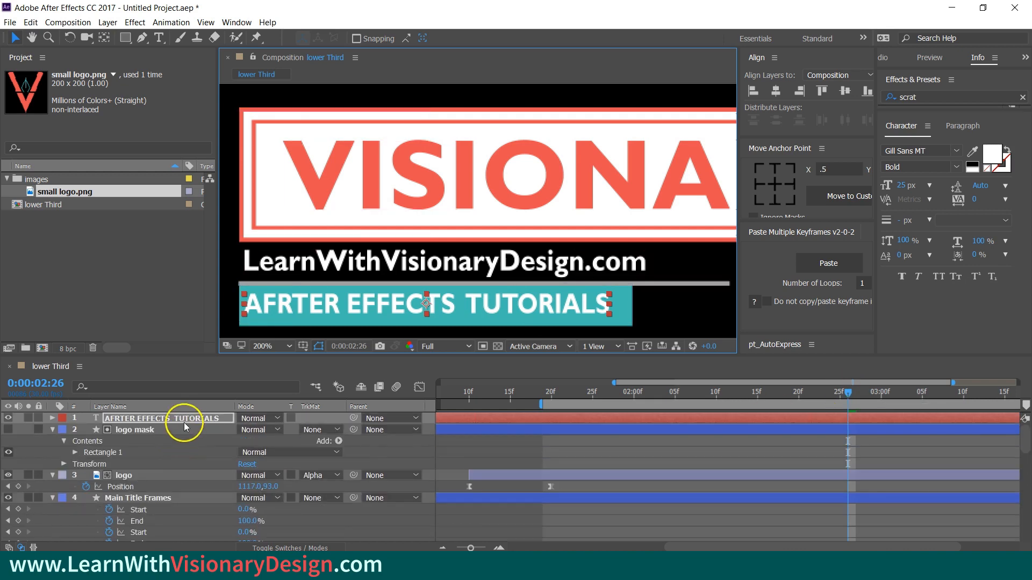
pyautogui.scroll(-6, 170, 532)
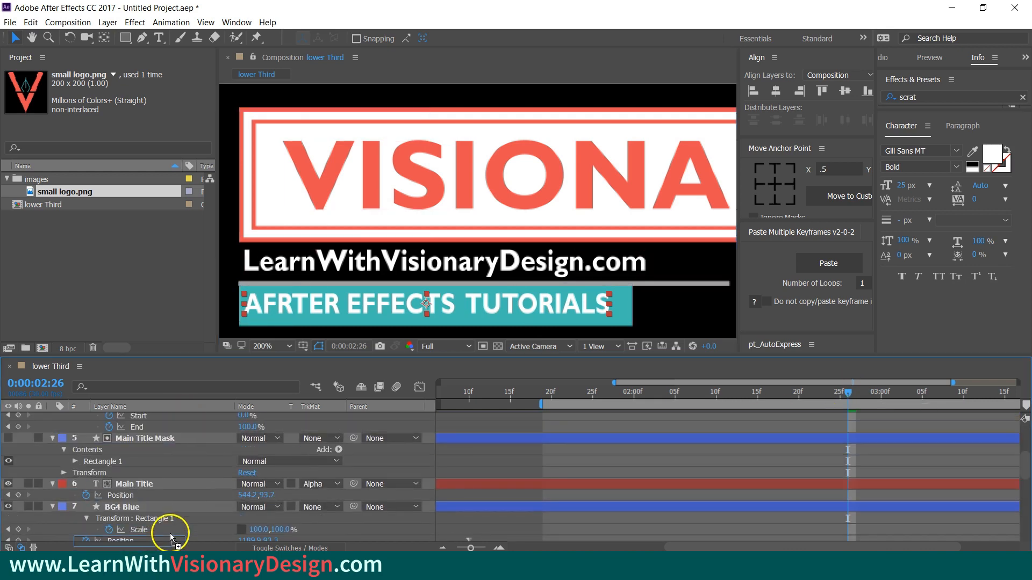
pyautogui.scroll(-5, 170, 534)
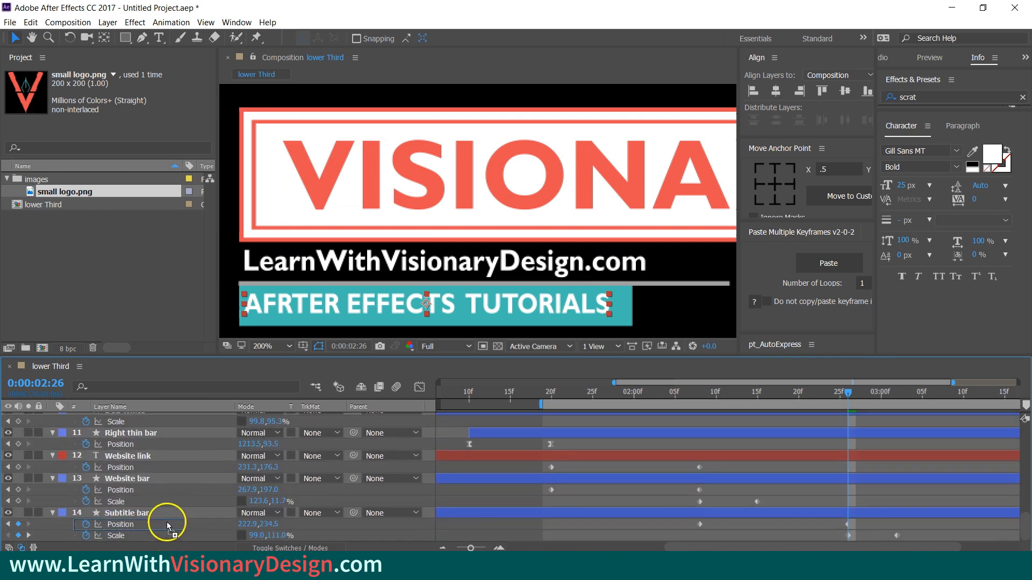
pyautogui.moveTo(166, 512); pyautogui.dragTo(166, 511)
pyautogui.press('Return')
pyautogui.write('SUb')
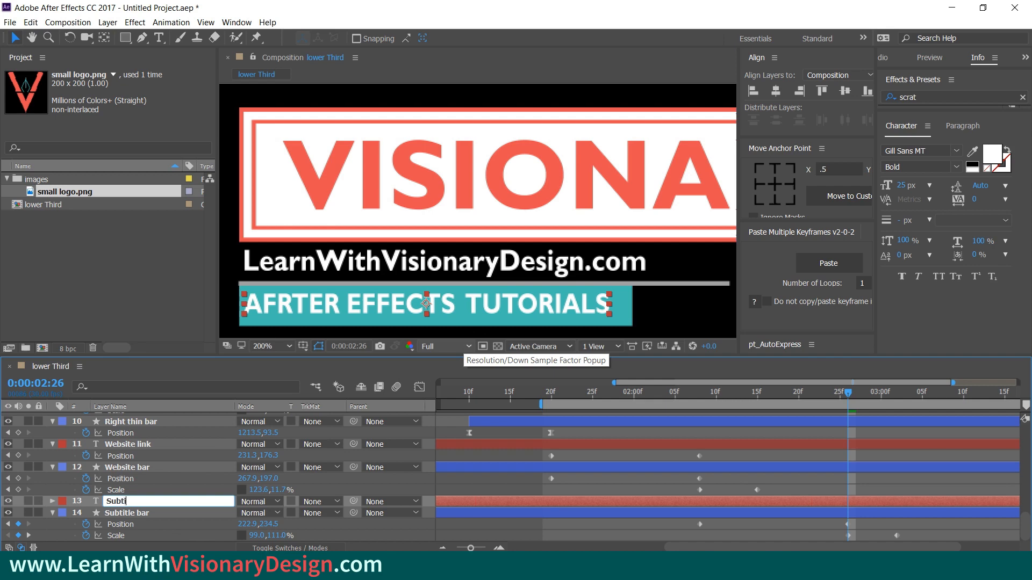
pyautogui.press('Return')
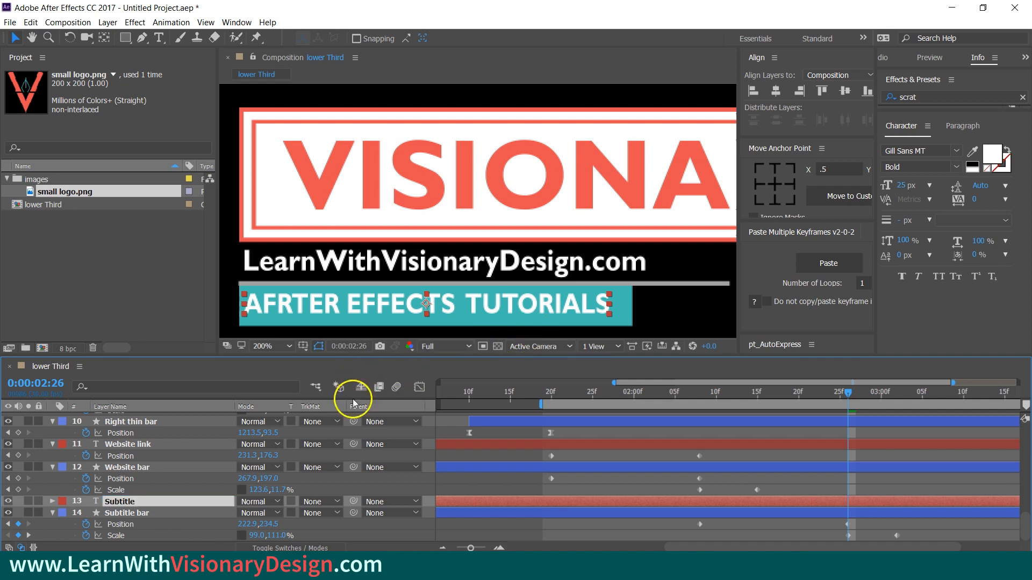
# - Keyframe the Subtitle text's Position at 0:00:02:26, and at 0:00:02:08 raise it behind the website bar to 214.1, 169.5
pyautogui.press('p')
pyautogui.click(86, 512)
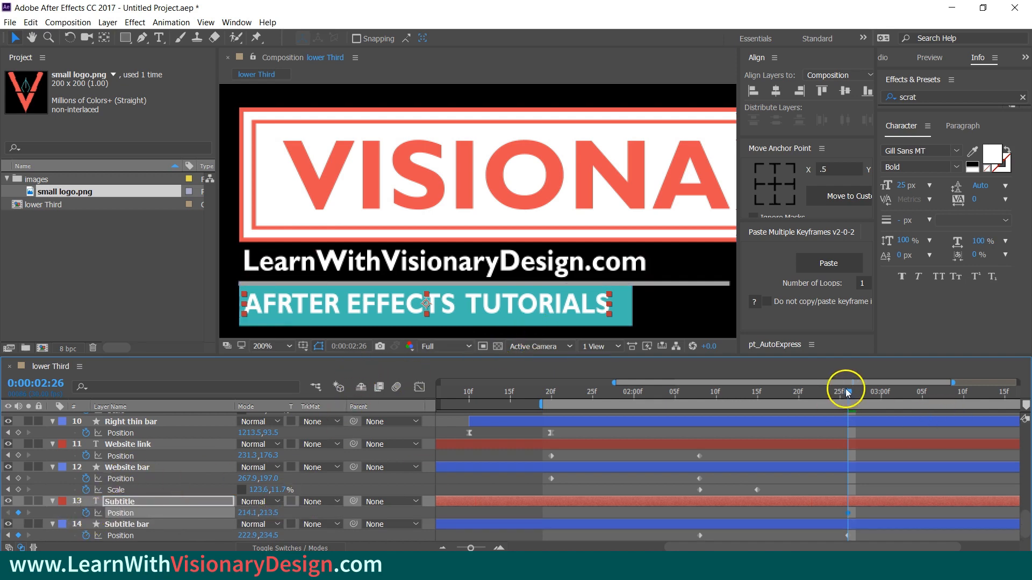
pyautogui.moveTo(847, 394); pyautogui.dragTo(698, 397)
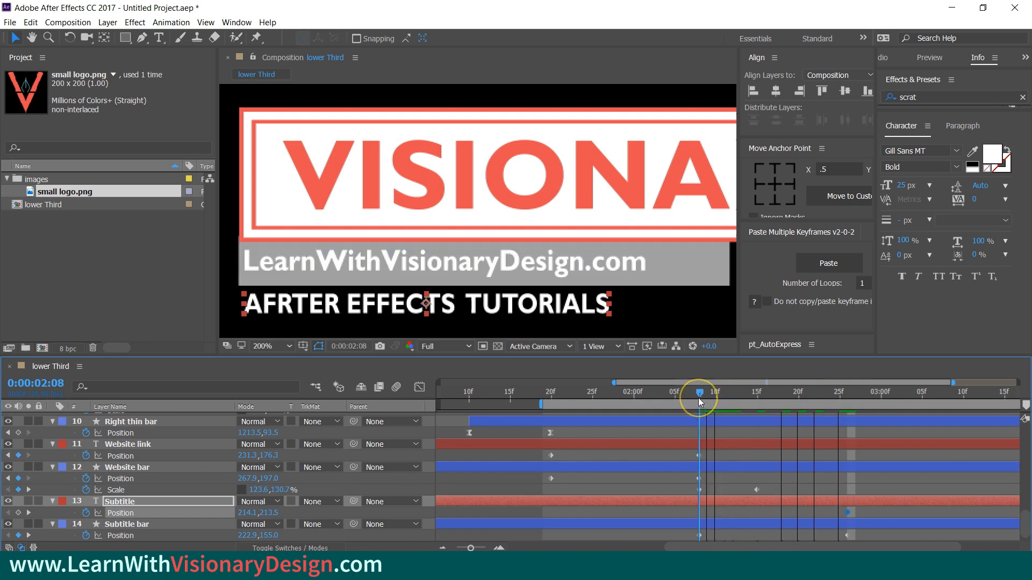
pyautogui.moveTo(250, 513)
pyautogui.mouseDown()
pyautogui.moveTo(231, 511)
pyautogui.moveTo(270, 525)
pyautogui.moveTo(260, 511)
pyautogui.moveTo(230, 505)
pyautogui.moveTo(242, 497)
pyautogui.mouseUp()
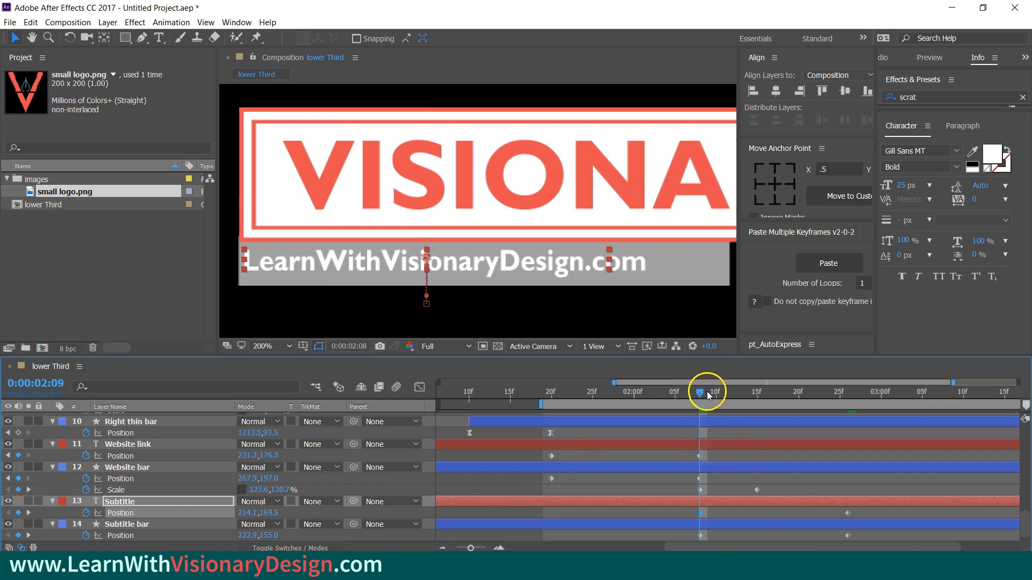
# - Temporarily hide the Website bar to check the overlap, and raise the Subtitle text's starting Position at 0:00:02:08 to 214.1, 139.5
pyautogui.moveTo(707, 395)
pyautogui.mouseDown()
pyautogui.moveTo(763, 398)
pyautogui.moveTo(702, 393)
pyautogui.mouseUp()
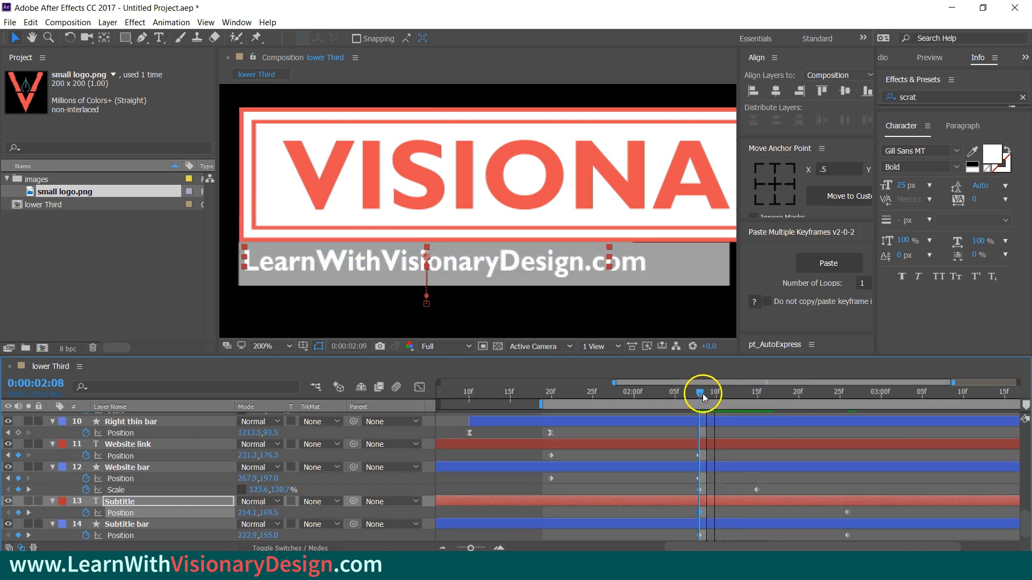
pyautogui.click(8, 466)
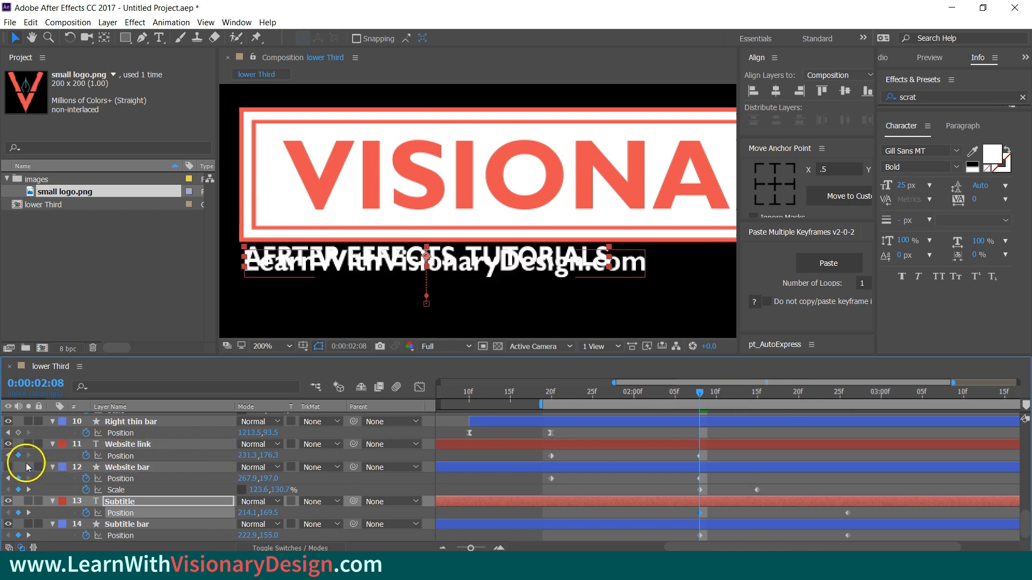
pyautogui.moveTo(700, 395)
pyautogui.mouseDown()
pyautogui.moveTo(711, 395)
pyautogui.moveTo(702, 393)
pyautogui.mouseUp()
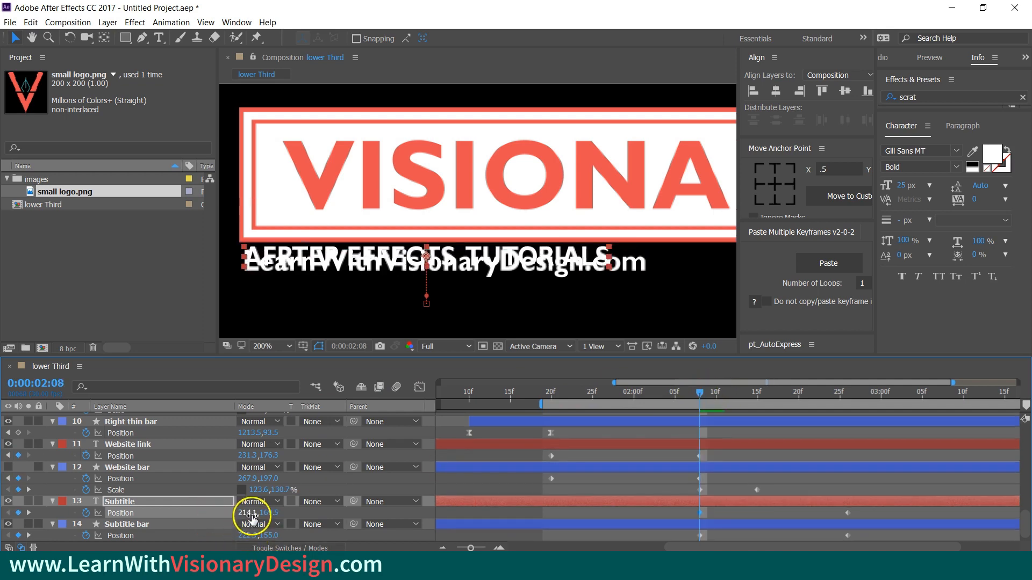
pyautogui.moveTo(249, 513)
pyautogui.mouseDown()
pyautogui.moveTo(230, 511)
pyautogui.moveTo(274, 511)
pyautogui.moveTo(250, 511)
pyautogui.mouseUp()
pyautogui.click(8, 467)
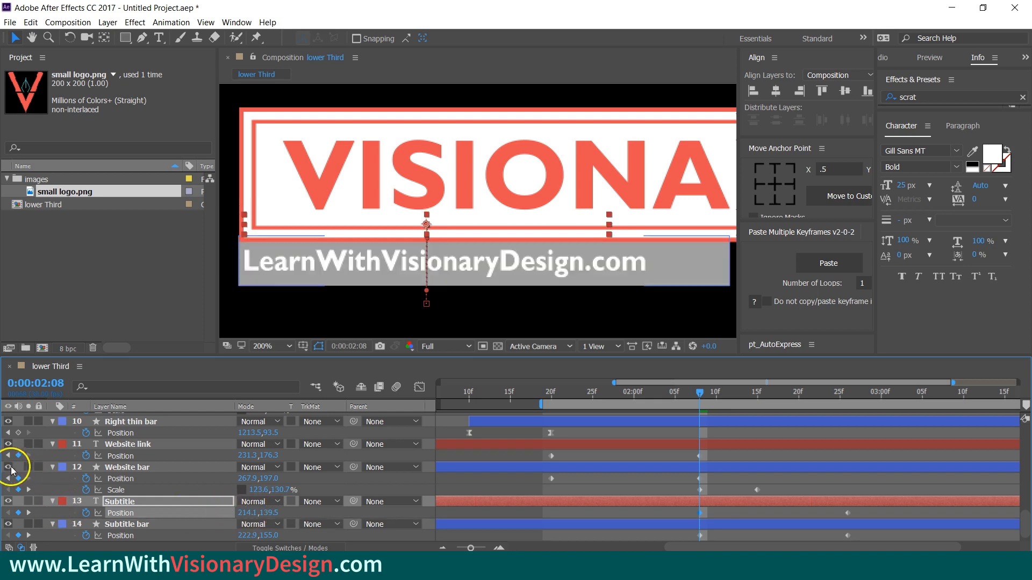
# - Trim the start of the Subtitle and Subtitle bar layers to 0:00:02:08
pyautogui.moveTo(701, 391)
pyautogui.mouseDown()
pyautogui.moveTo(849, 401)
pyautogui.moveTo(700, 397)
pyautogui.mouseUp()
pyautogui.click(744, 501)
pyautogui.keyDown('shift'); pyautogui.click(749, 524); pyautogui.keyUp('shift')
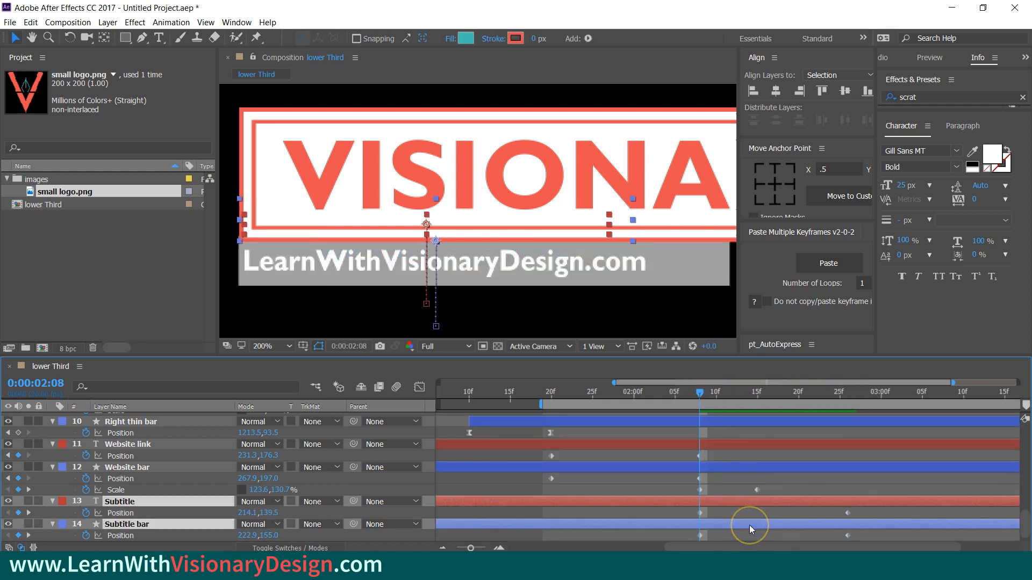
pyautogui.hotkey('alt', '[')
pyautogui.click(734, 479)
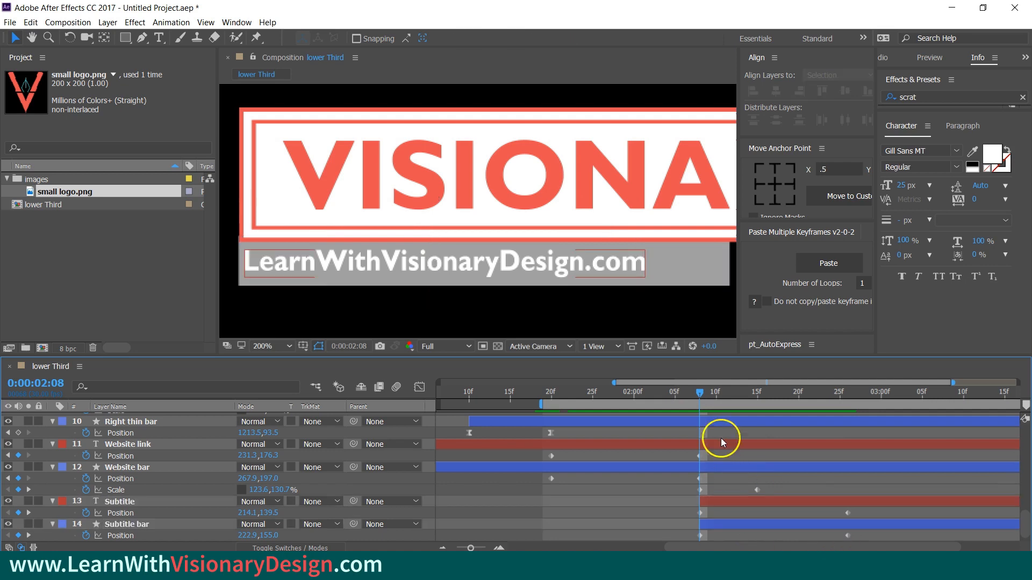
# - Trim the start of the Website link and Website bar layers to 0:00:01:20
pyautogui.click(575, 394)
pyautogui.moveTo(565, 392); pyautogui.dragTo(549, 392)
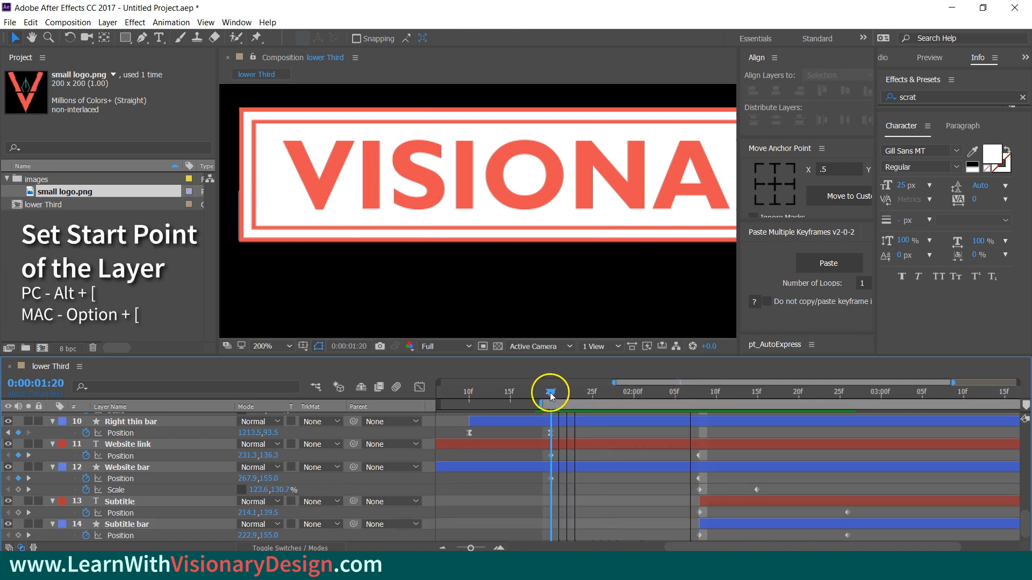
pyautogui.click(608, 442)
pyautogui.keyDown('shift'); pyautogui.click(616, 471); pyautogui.keyUp('shift')
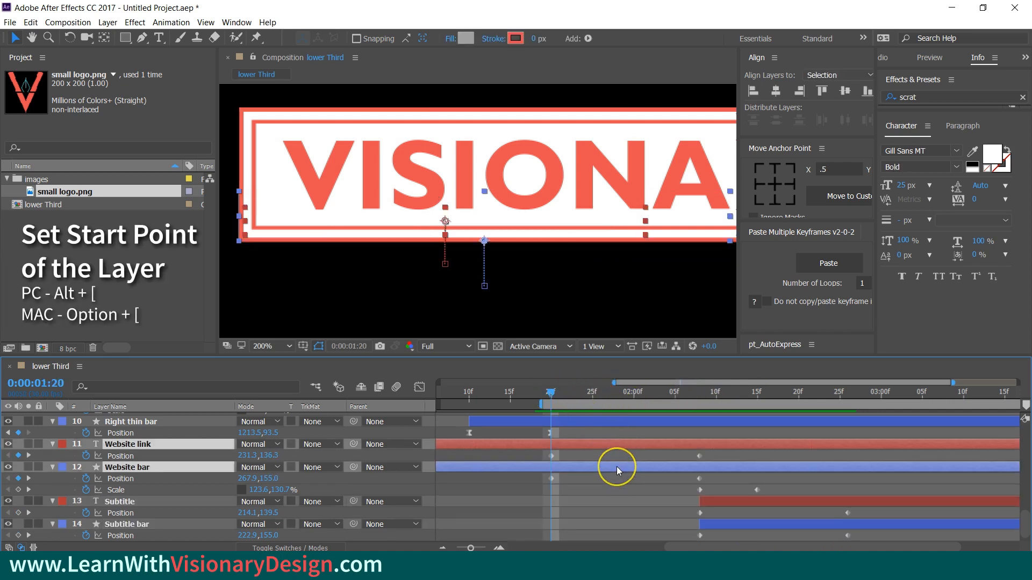
pyautogui.hotkey('alt', '[')
pyautogui.click(631, 479)
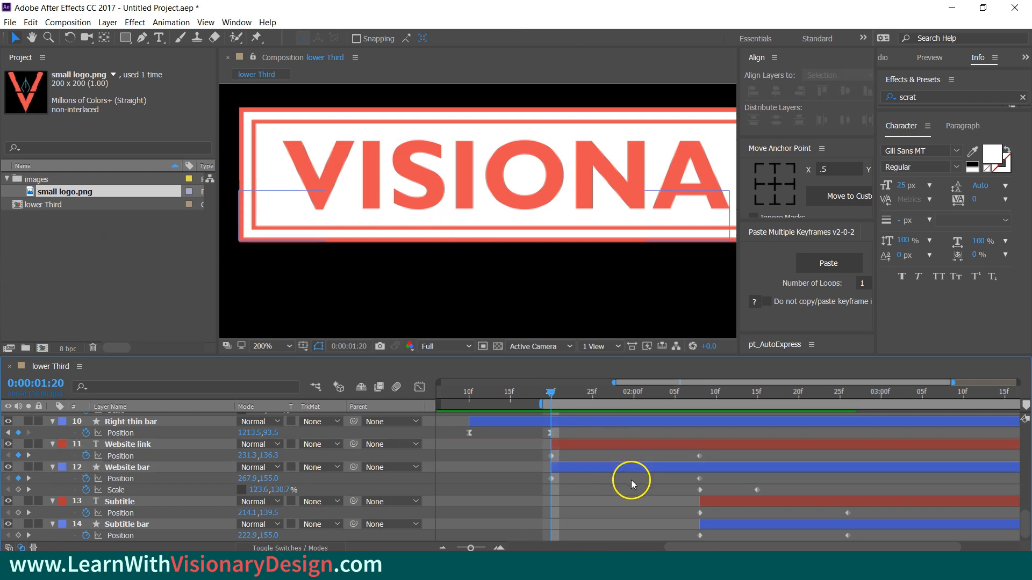
# - At 0:00:02:26, draw a rectangle shape covering the website link and the lower title frame, its lower edge meeting the teal subtitle bar
pyautogui.moveTo(535, 384)
pyautogui.mouseDown()
pyautogui.moveTo(695, 433)
pyautogui.moveTo(907, 431)
pyautogui.moveTo(884, 419)
pyautogui.moveTo(760, 410)
pyautogui.moveTo(847, 409)
pyautogui.mouseUp()
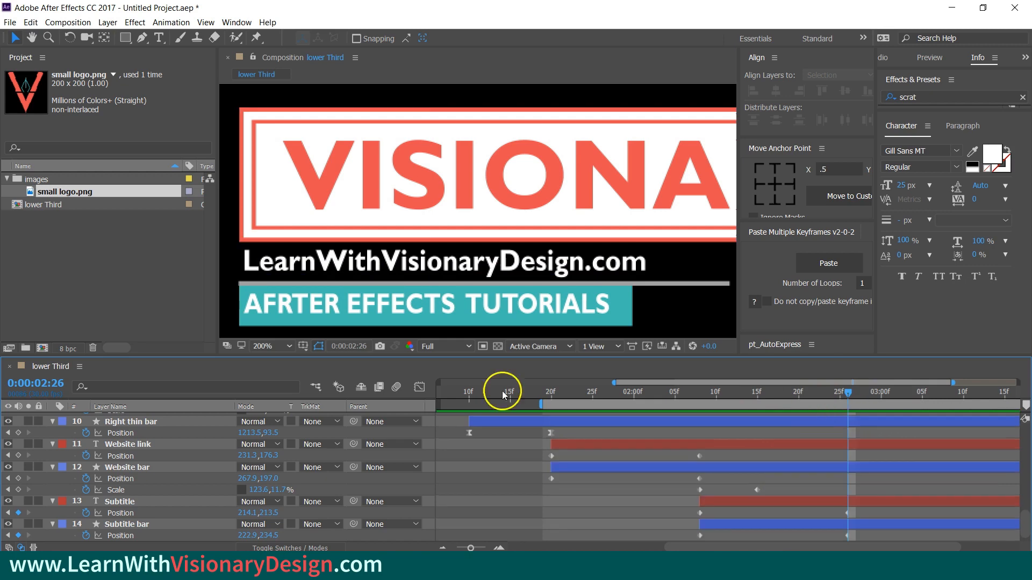
pyautogui.click(124, 38)
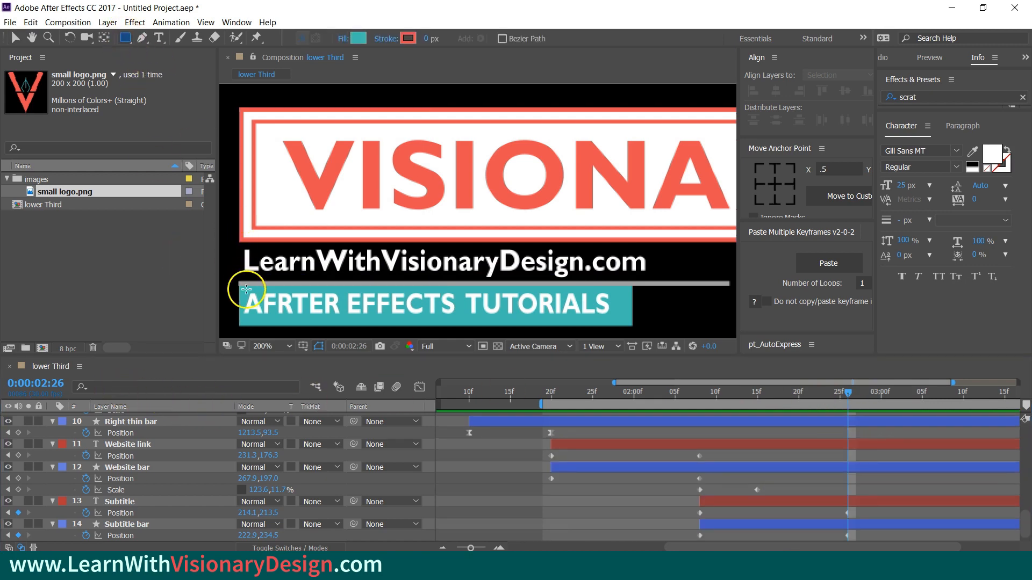
pyautogui.moveTo(233, 283); pyautogui.dragTo(650, 200)
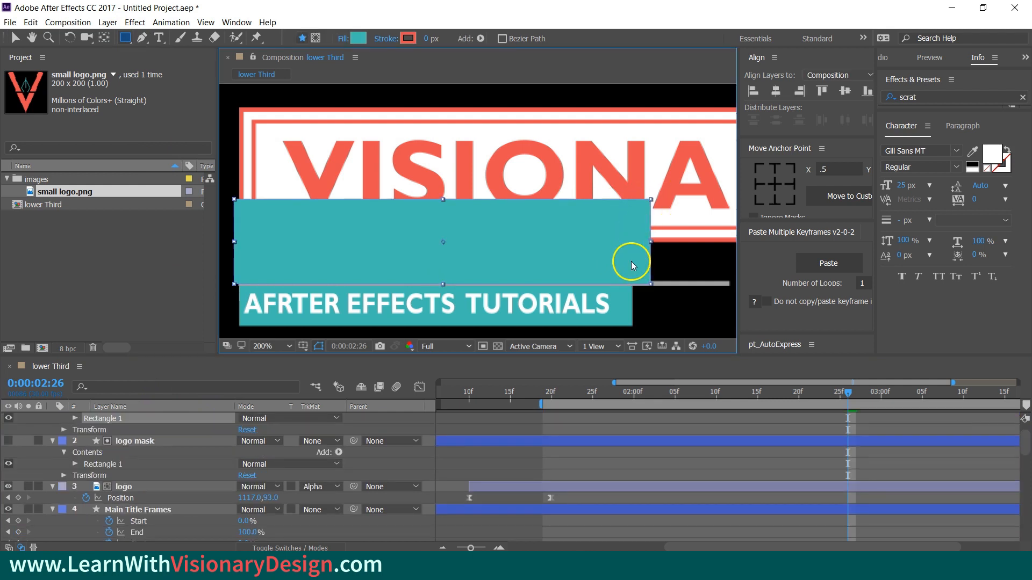
pyautogui.press('v')
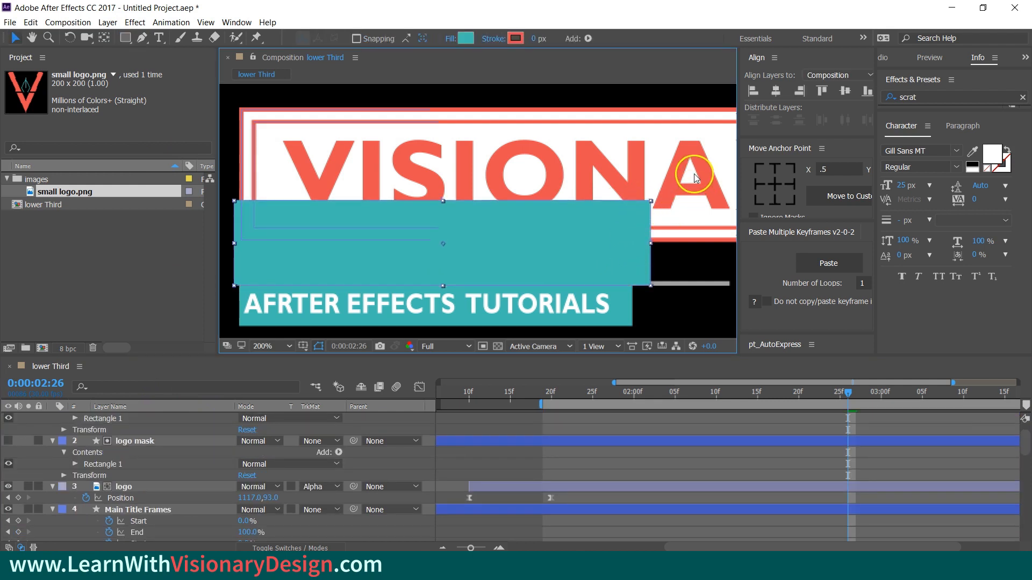
# - Rename the new shape layer "subtitle bar mask" and place it directly above the Subtitle bar layer
pyautogui.scroll(2, 107, 462)
pyautogui.click(158, 418)
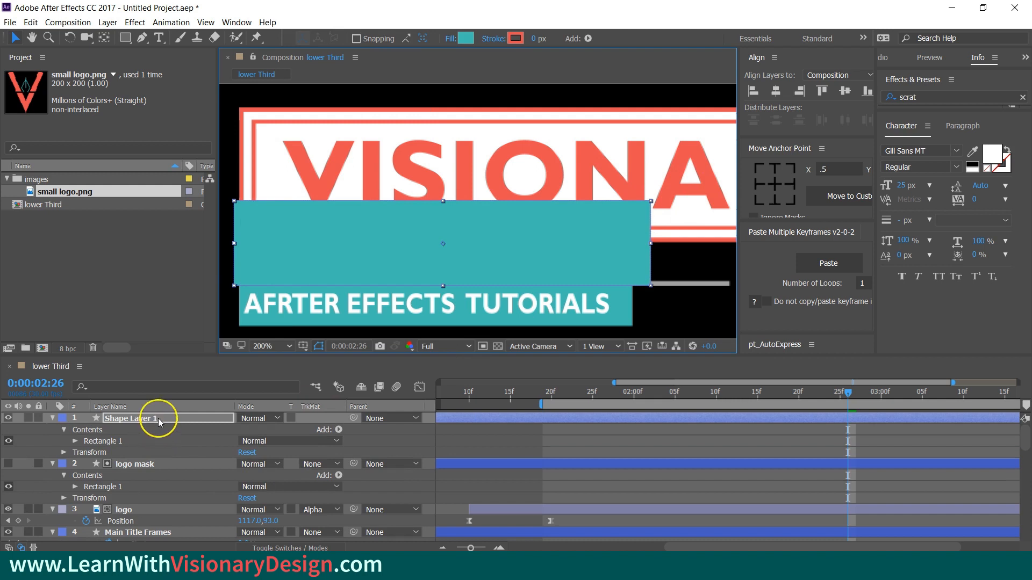
pyautogui.press('Return')
pyautogui.press('Return')
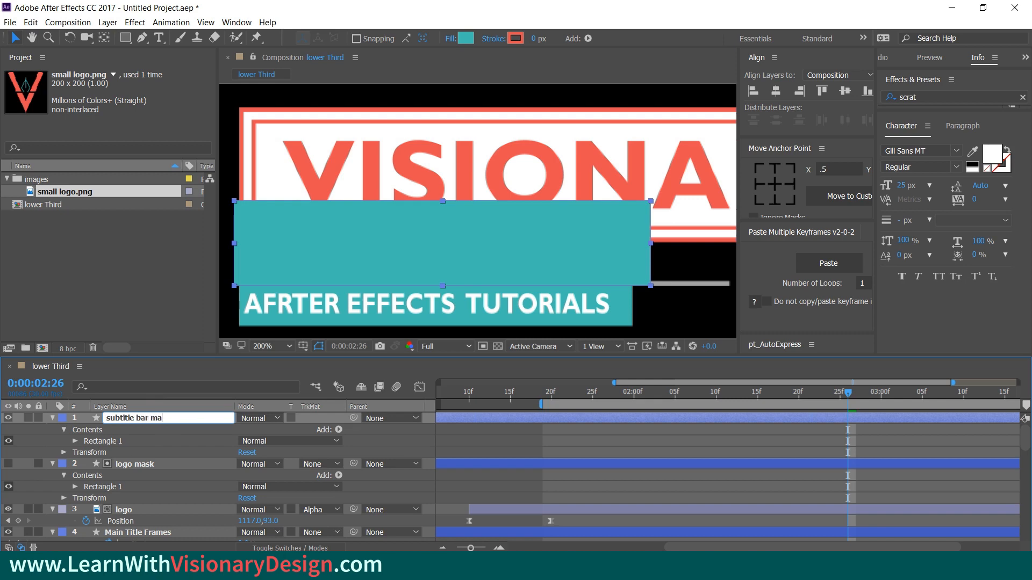
pyautogui.press('Return')
pyautogui.hotkey('ctrl', 'shift', '[')
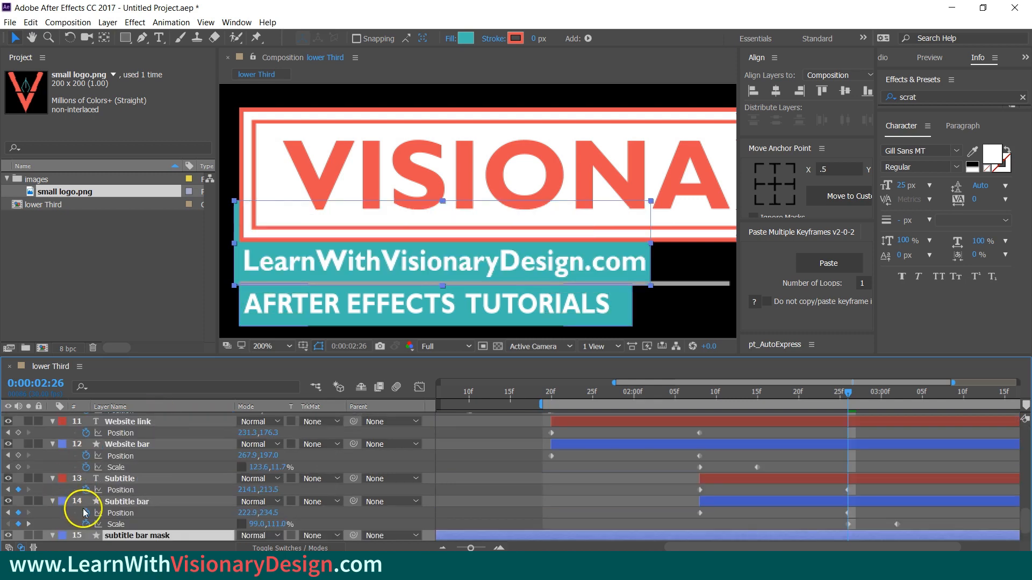
pyautogui.scroll(-2, 165, 504)
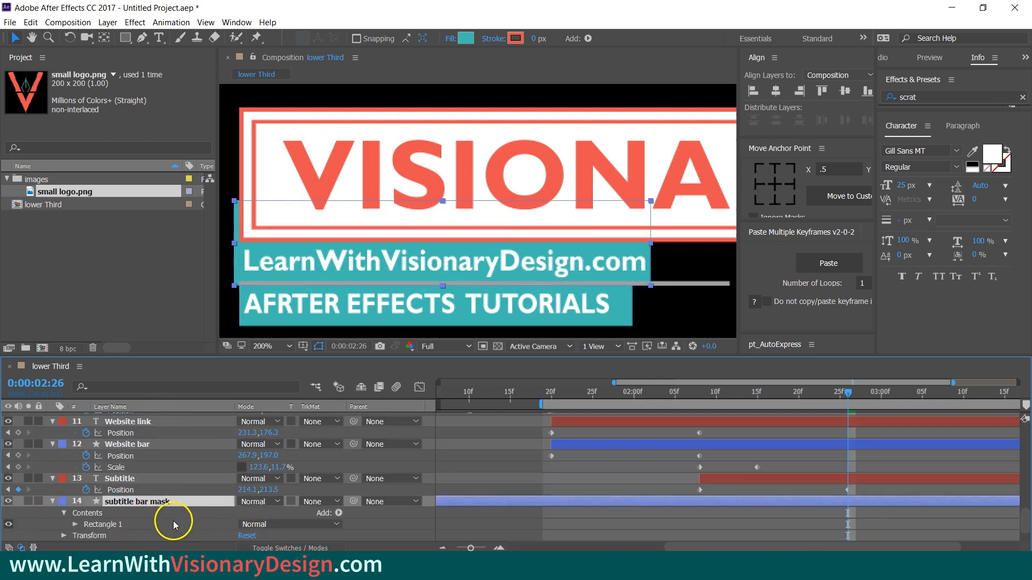
pyautogui.hotkey('ctrl', ']')
# - Try Alpha Matte on the Subtitle bar, and switch its track matte to Alpha Inverted Matte "subtitle bar mask"
pyautogui.click(193, 513)
pyautogui.click(323, 513)
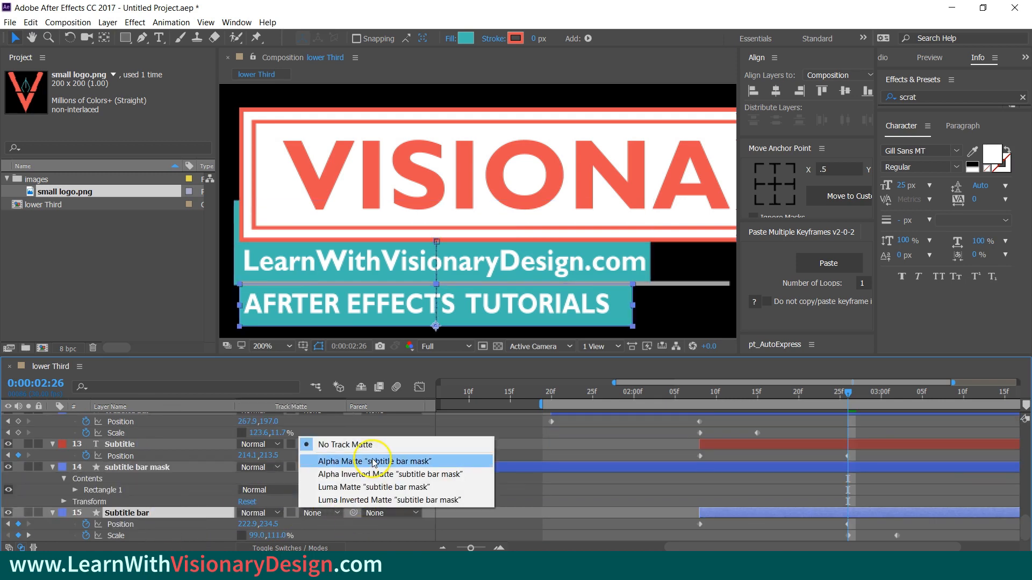
pyautogui.click(374, 462)
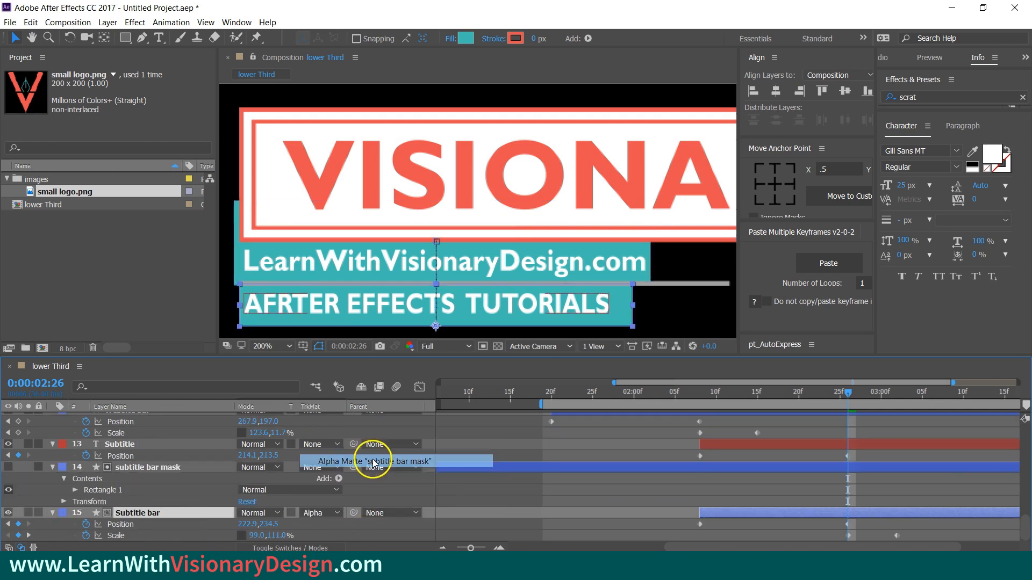
pyautogui.moveTo(849, 393)
pyautogui.mouseDown()
pyautogui.moveTo(770, 396)
pyautogui.moveTo(854, 395)
pyautogui.mouseUp()
pyautogui.click(310, 512)
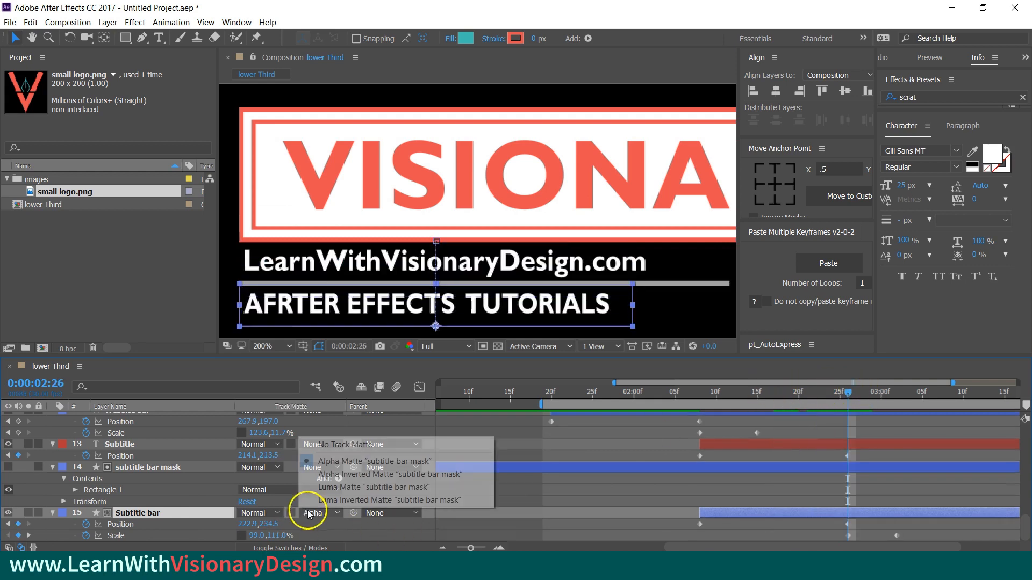
pyautogui.click(359, 474)
pyautogui.moveTo(848, 392)
pyautogui.mouseDown()
pyautogui.moveTo(772, 395)
pyautogui.moveTo(850, 400)
pyautogui.mouseUp()
# - Duplicate the subtitle bar mask layer, place the copy directly above the Subtitle text layer, and rename it "subtitle mask"
pyautogui.click(165, 468)
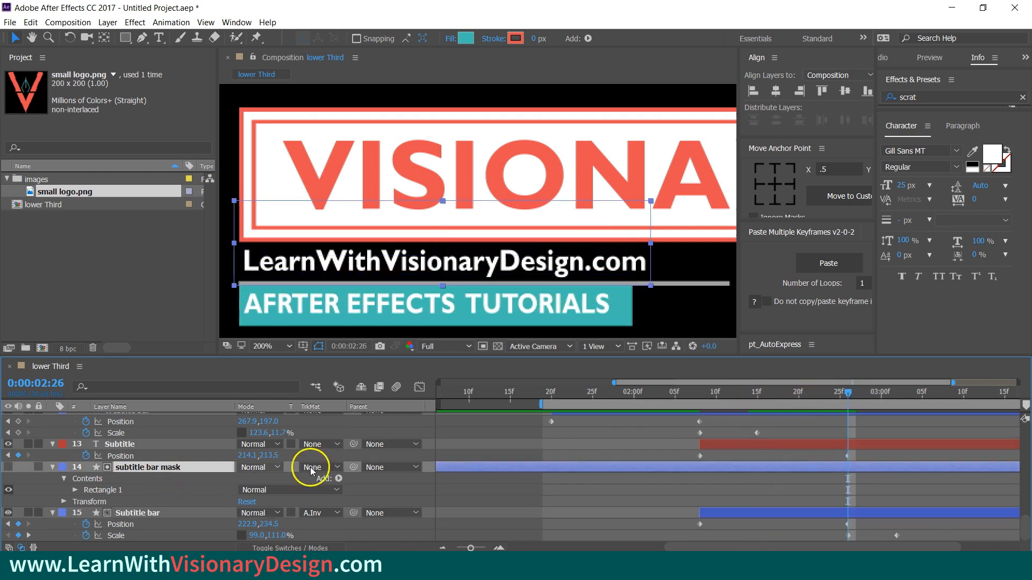
pyautogui.hotkey('ctrl', 'd')
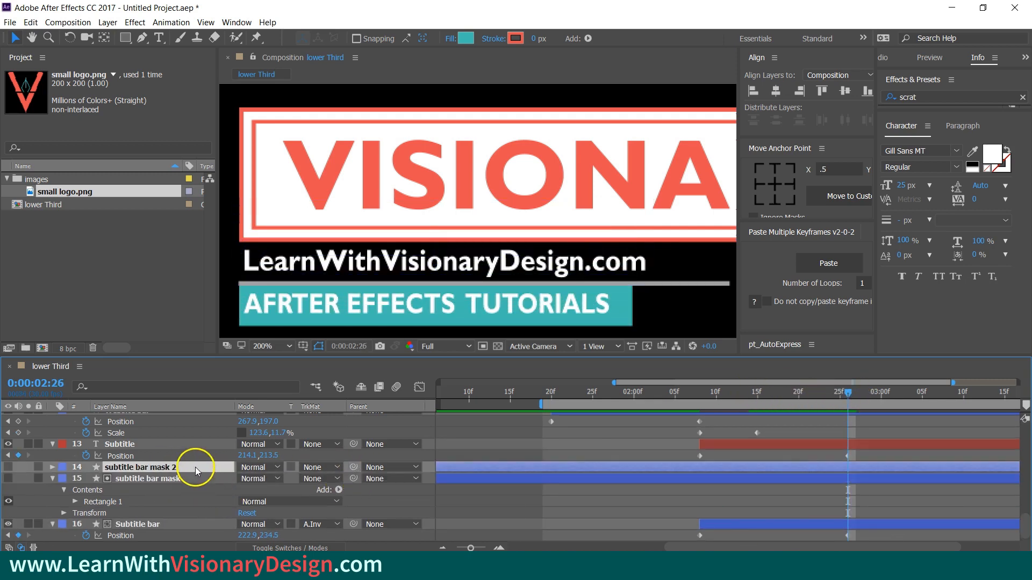
pyautogui.moveTo(196, 467); pyautogui.dragTo(185, 441)
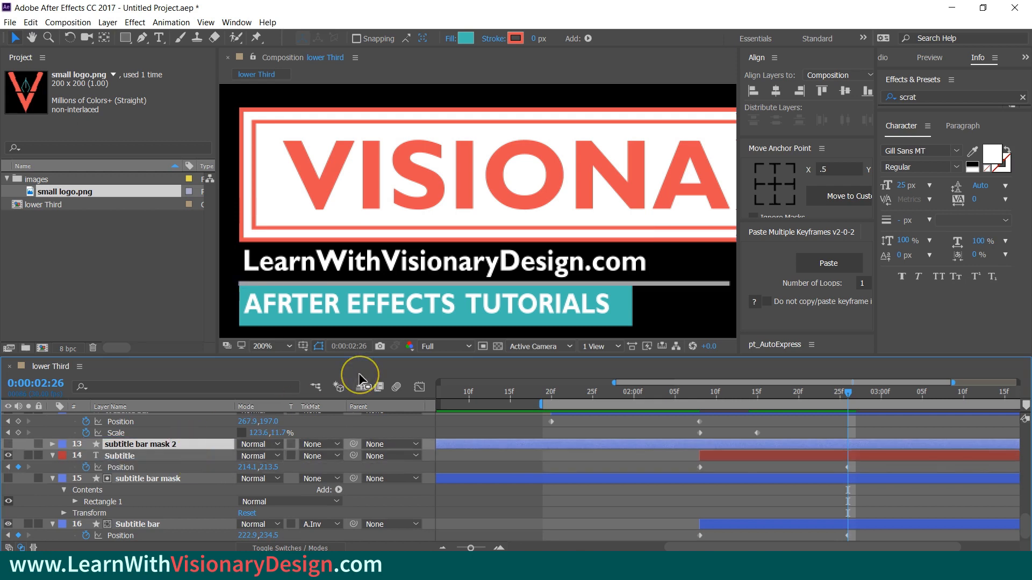
pyautogui.press('Return')
pyautogui.press('Right')
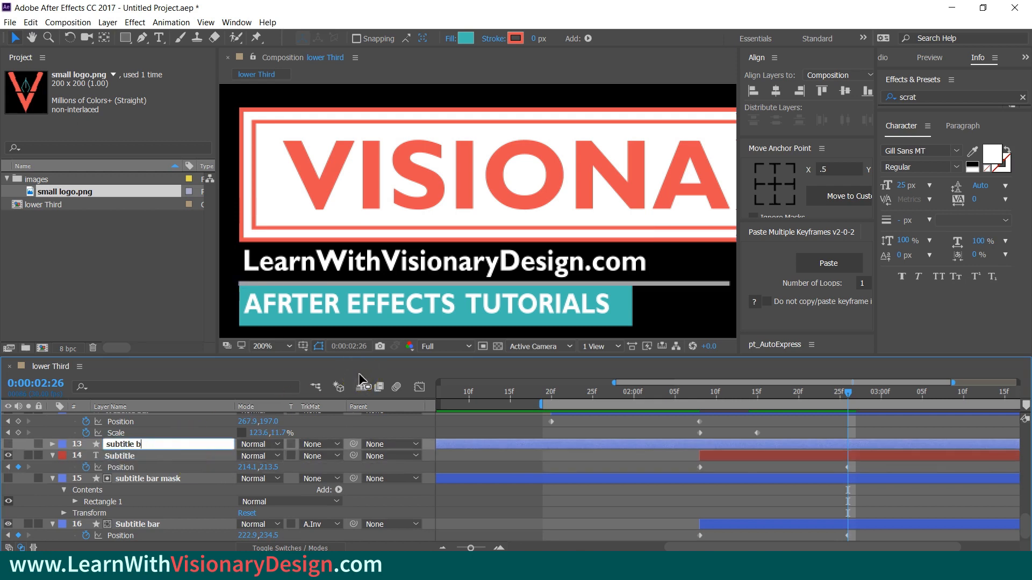
pyautogui.press('Return')
# - Set the Subtitle text layer's track matte to Alpha Inverted using the subtitle mask, and scrub the timeline to check the reveal
pyautogui.click(362, 465)
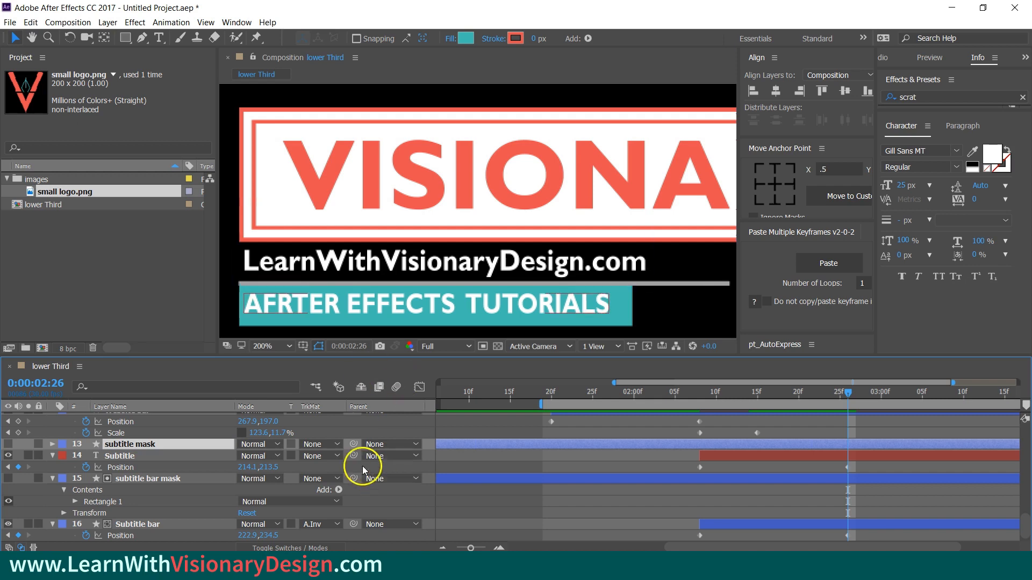
pyautogui.click(317, 461)
pyautogui.click(414, 493)
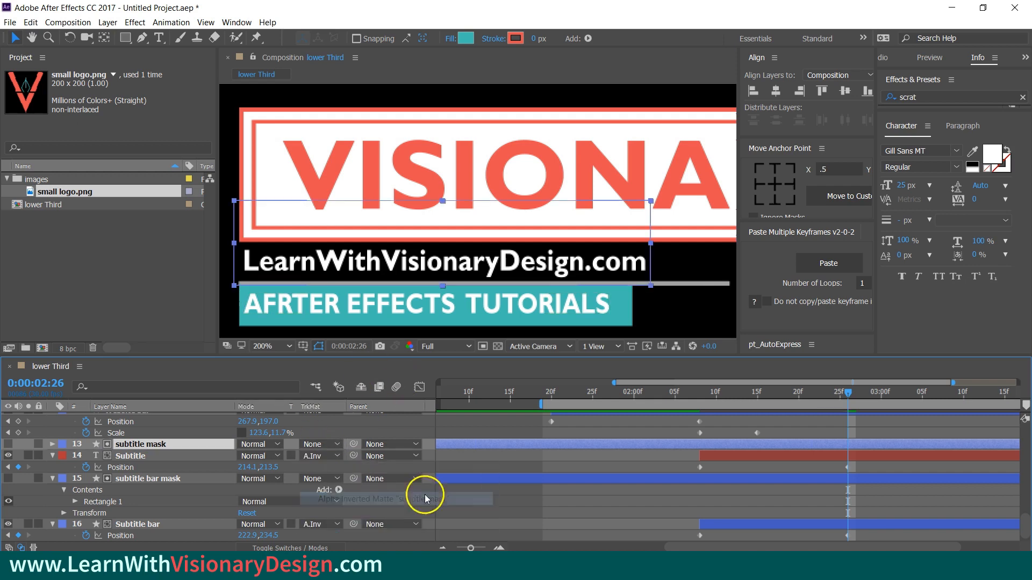
pyautogui.moveTo(843, 387)
pyautogui.mouseDown()
pyautogui.moveTo(697, 372)
pyautogui.moveTo(848, 391)
pyautogui.mouseUp()
# - Trim the start of the subtitle mask and subtitle bar mask layers to 0:00:02:26, undoing a trim of their ends
pyautogui.scroll(-1, 908, 456)
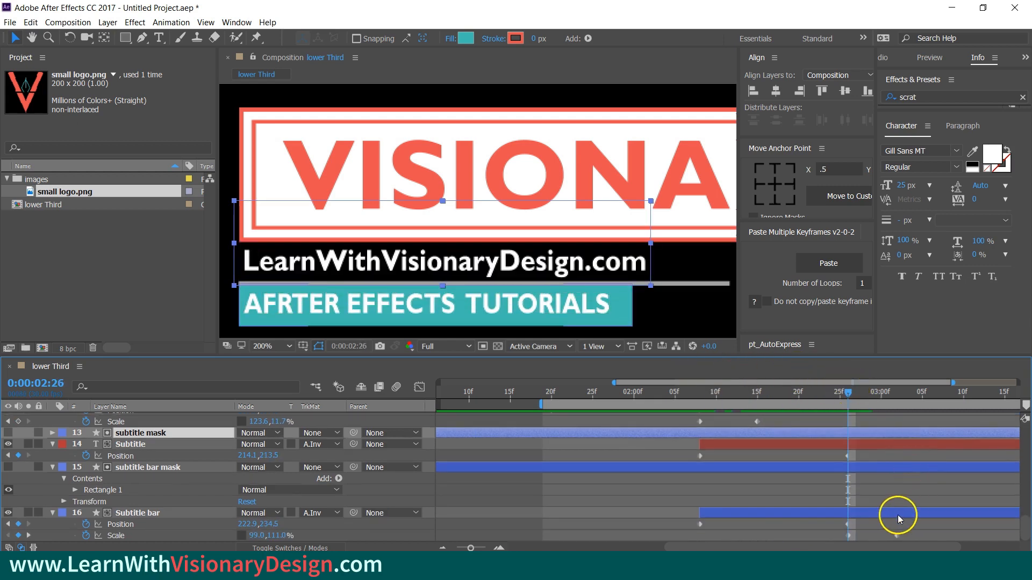
pyautogui.keyDown('ctrl'); pyautogui.click(889, 467); pyautogui.keyUp('ctrl')
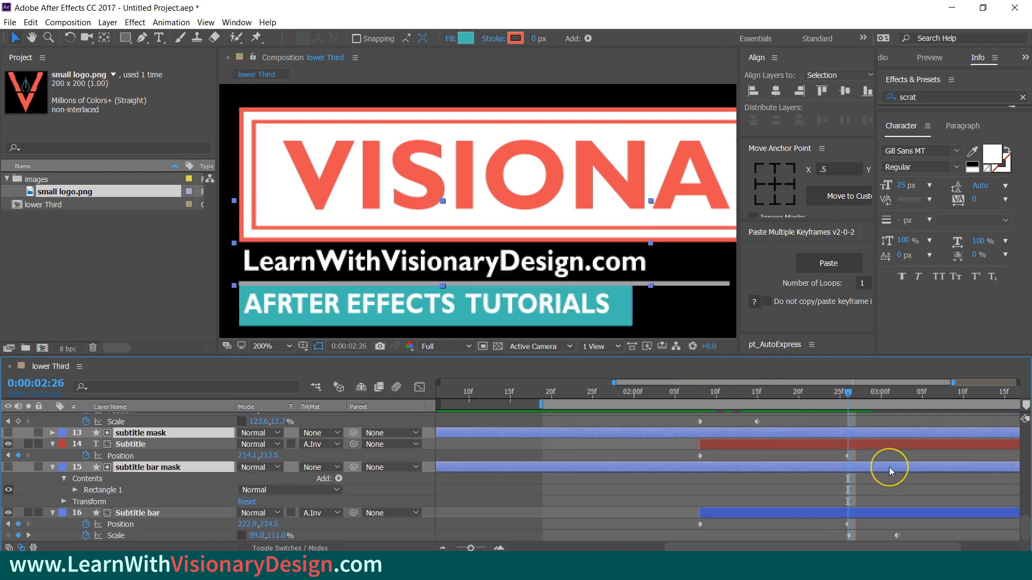
pyautogui.hotkey('alt', ']')
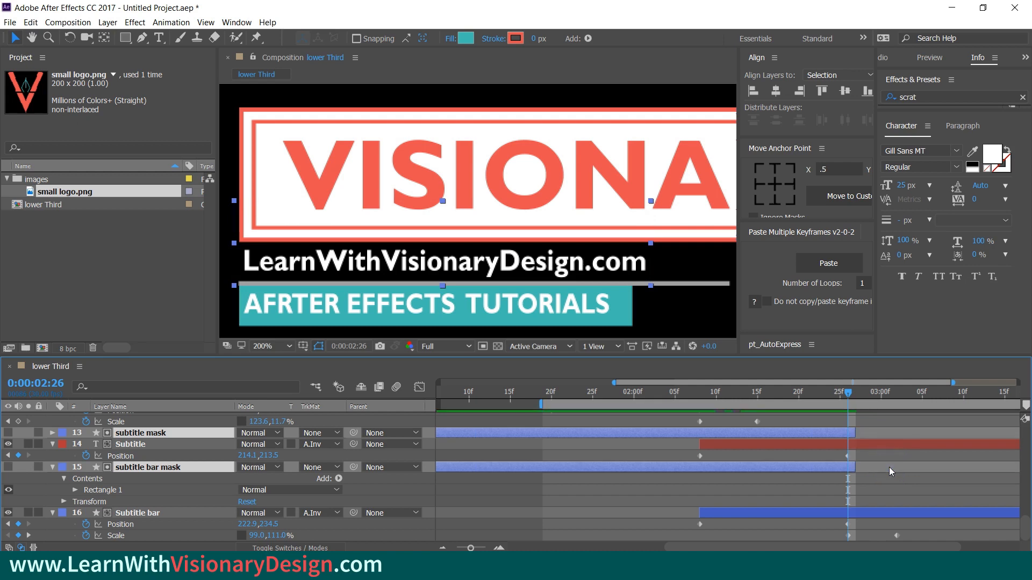
pyautogui.hotkey('ctrl', 'z')
pyautogui.hotkey('alt', '[')
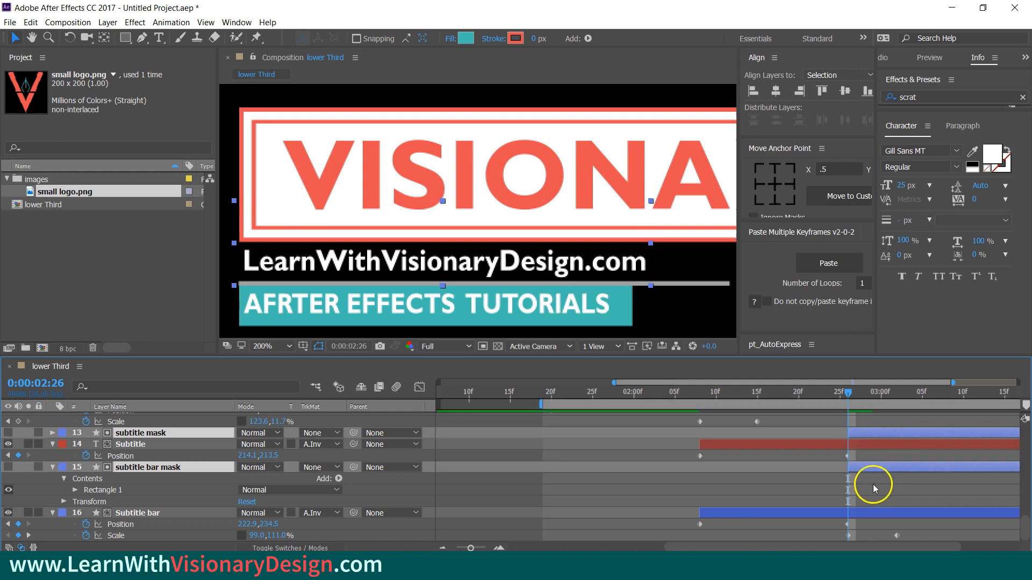
pyautogui.click(872, 484)
# - Apply Easy Ease to all Position and Scale keyframes of the website link, website bar, Subtitle text and Subtitle bar
pyautogui.moveTo(856, 396); pyautogui.dragTo(918, 396)
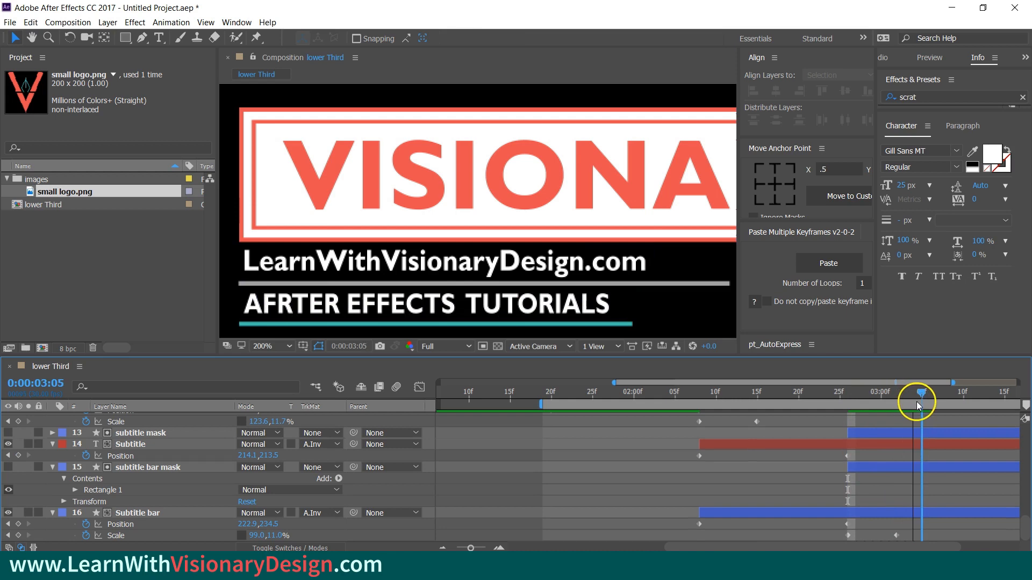
pyautogui.scroll(2, 907, 469)
pyautogui.moveTo(526, 455)
pyautogui.mouseDown()
pyautogui.moveTo(967, 540)
pyautogui.moveTo(939, 545)
pyautogui.mouseUp()
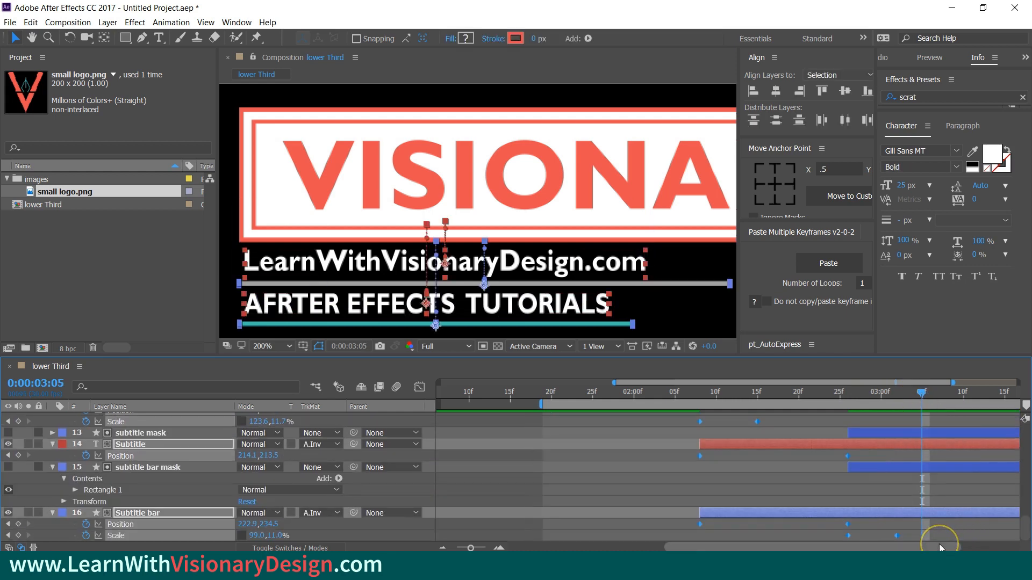
pyautogui.press('F9')
pyautogui.click(742, 500)
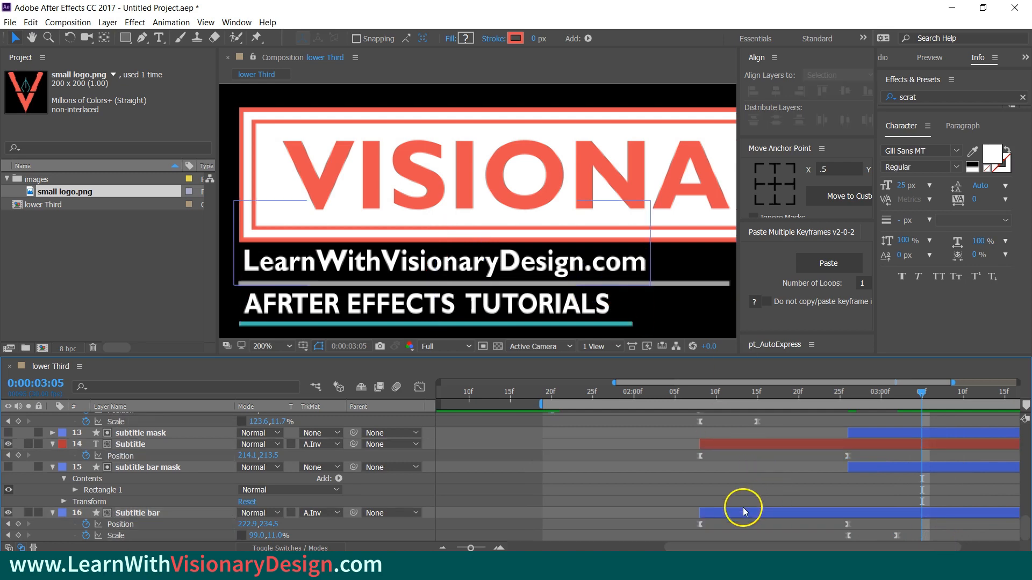
# - Reshape the Website link's Position speed curve by lengthening the last keyframe's ease handle about halfway towards the first, for a sharp start and slow finish
pyautogui.scroll(3, 743, 508)
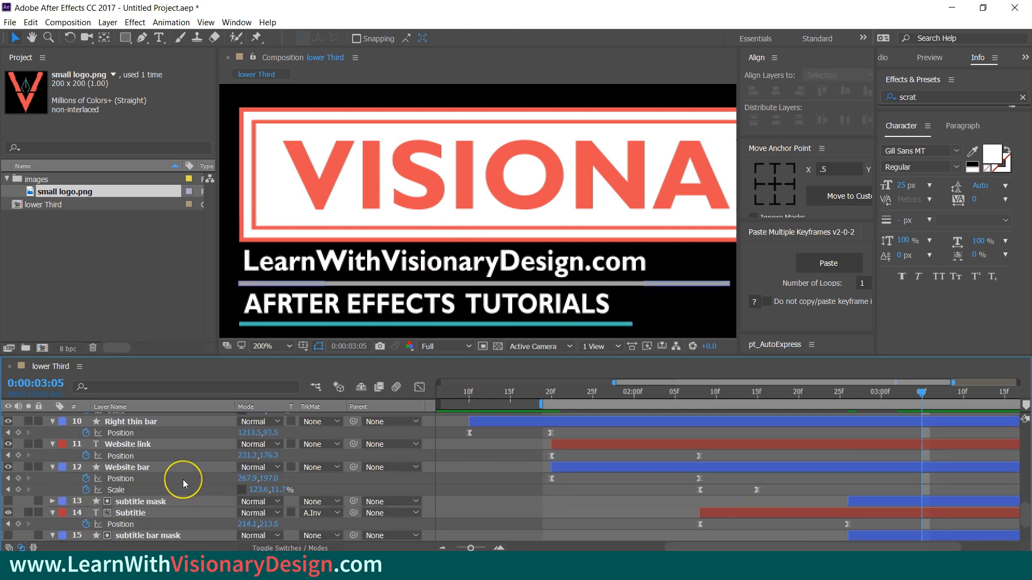
pyautogui.click(171, 458)
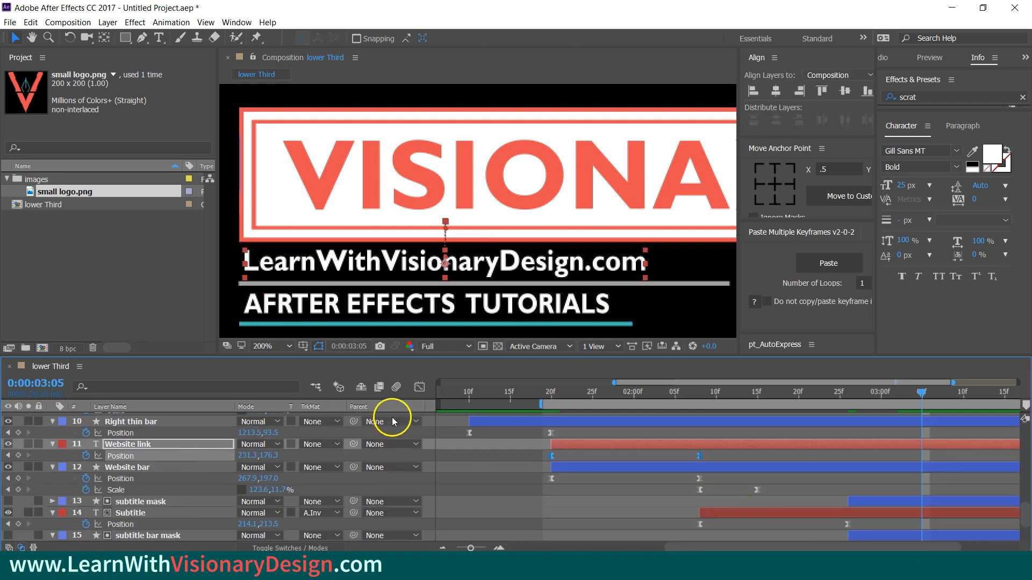
pyautogui.click(419, 387)
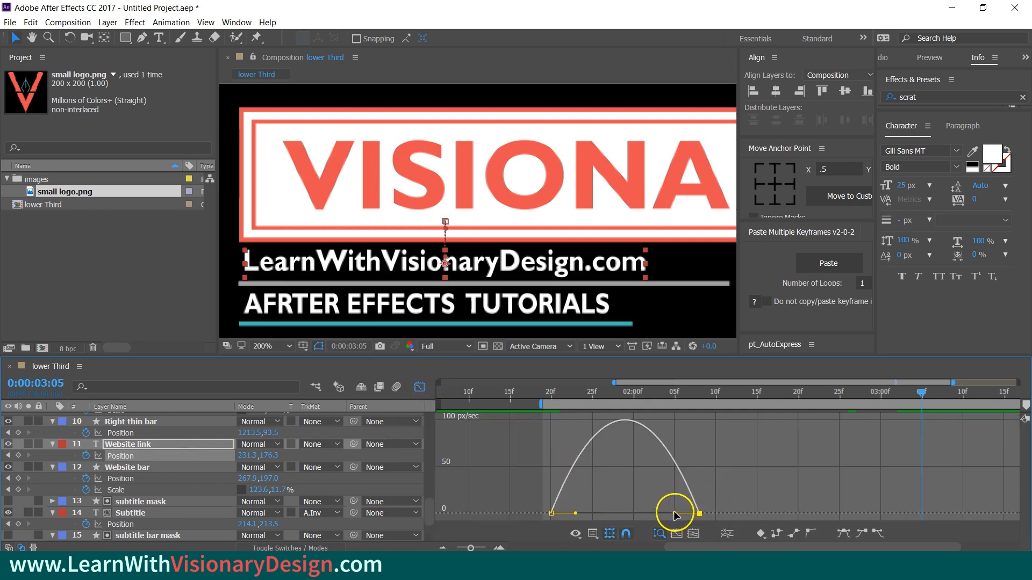
pyautogui.moveTo(691, 515); pyautogui.dragTo(595, 508)
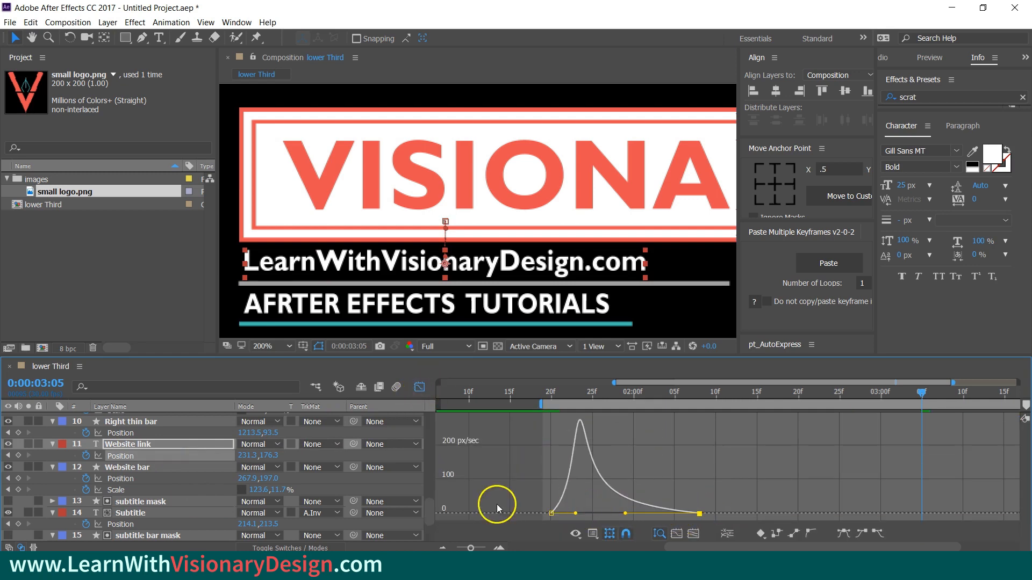
# - Lengthen the final ease handles on the Website bar's Position and Scale speed curves to about halfway, so each change peaks early and slows gradually
pyautogui.click(147, 480)
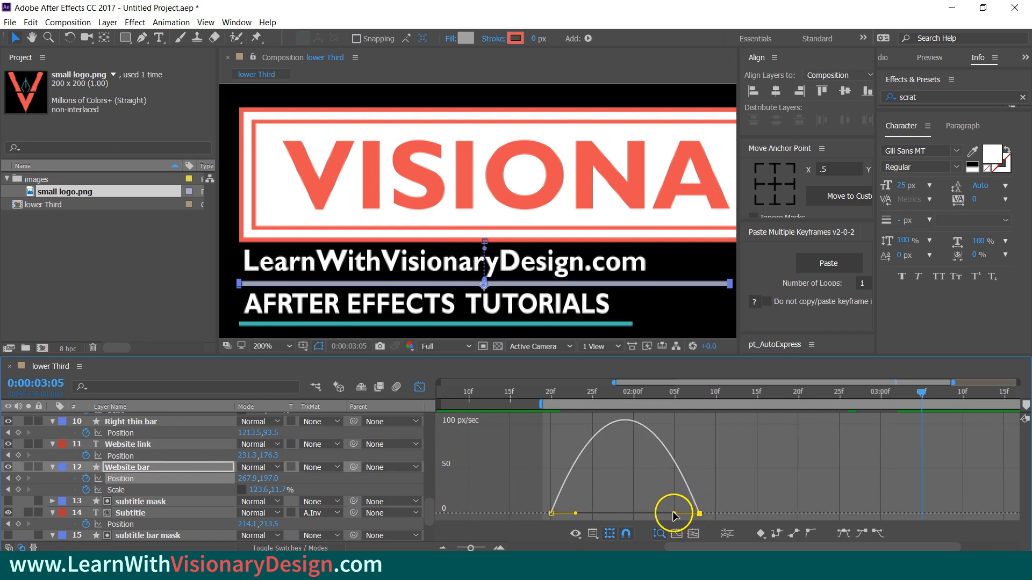
pyautogui.moveTo(673, 515); pyautogui.dragTo(595, 508)
pyautogui.click(129, 490)
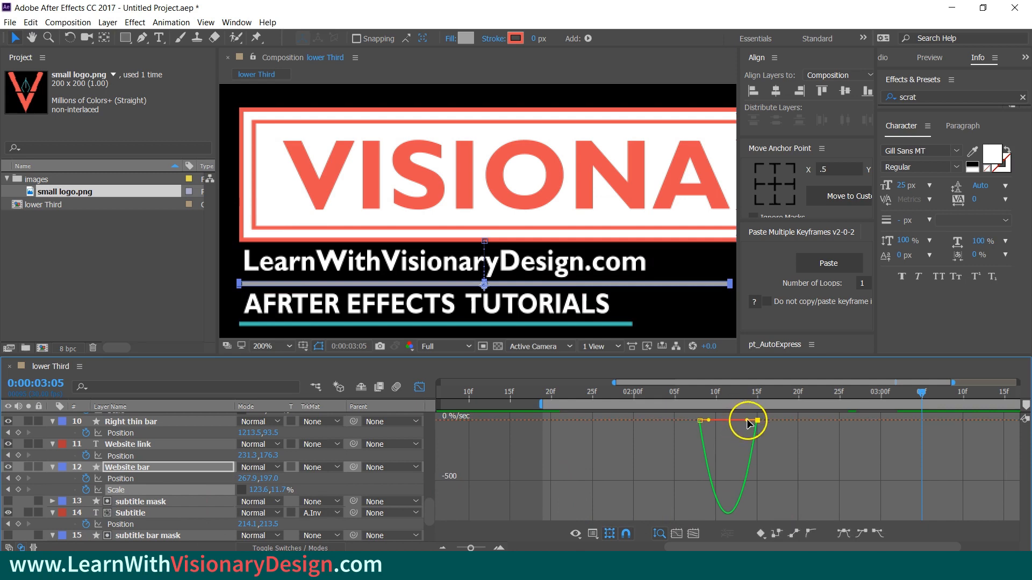
pyautogui.click(720, 420)
pyautogui.moveTo(748, 419); pyautogui.dragTo(682, 431)
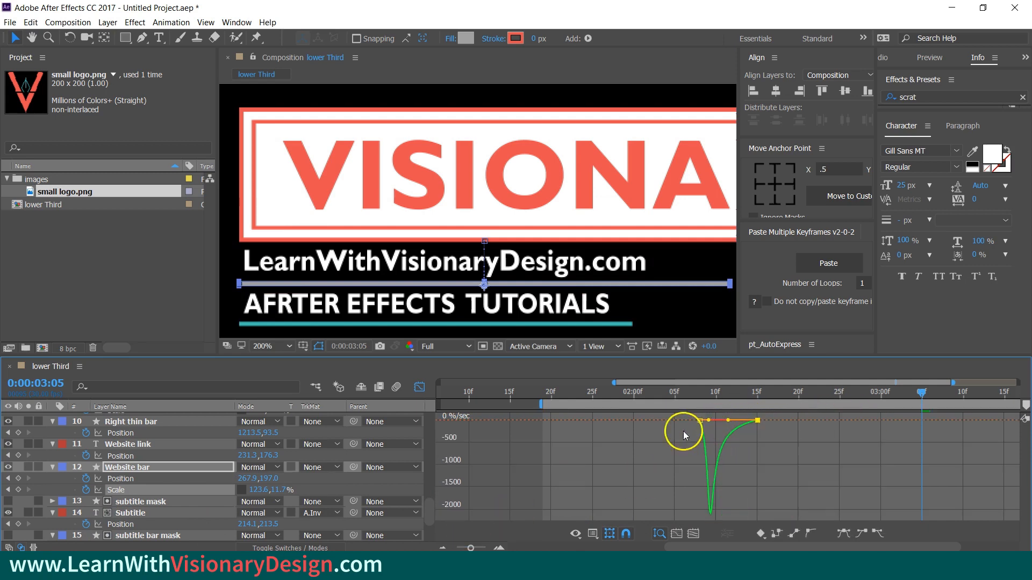
# - Give the Subtitle's Position and the Subtitle bar's Position and Scale speed curves an early peak and long ease-out, then return to the layer bars
pyautogui.click(169, 513)
pyautogui.moveTo(840, 516); pyautogui.dragTo(756, 518)
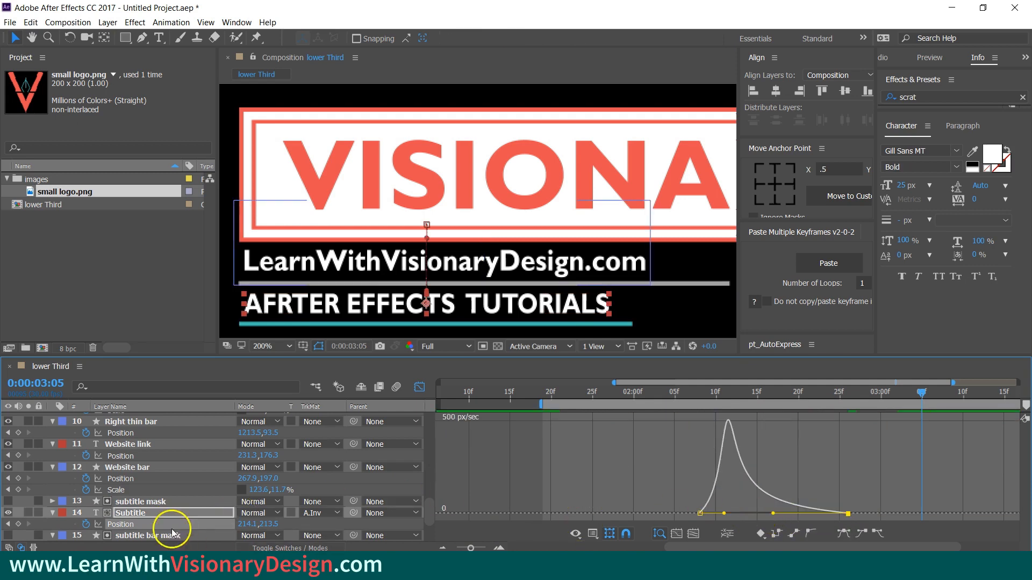
pyautogui.scroll(-2, 170, 521)
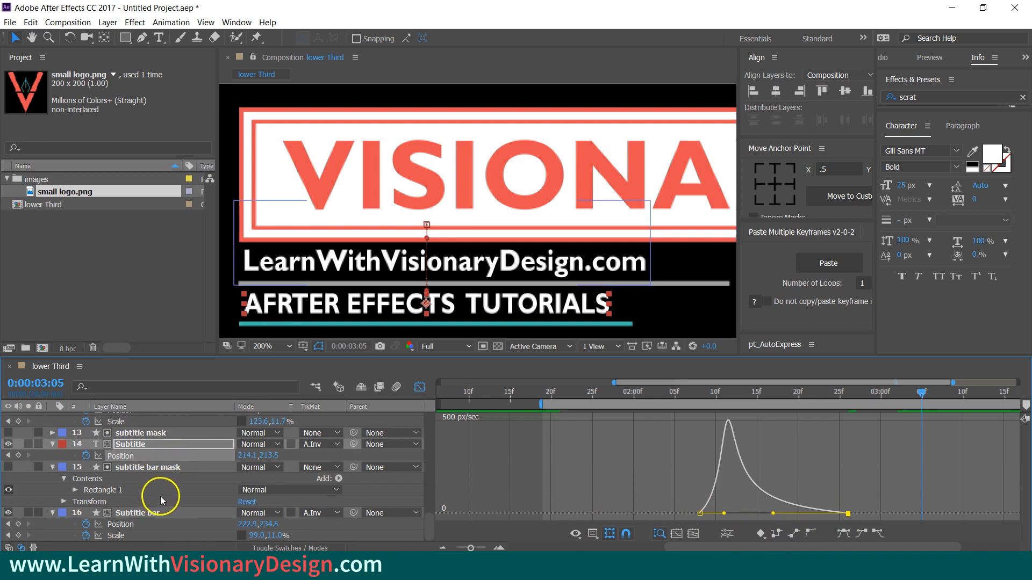
pyautogui.click(153, 525)
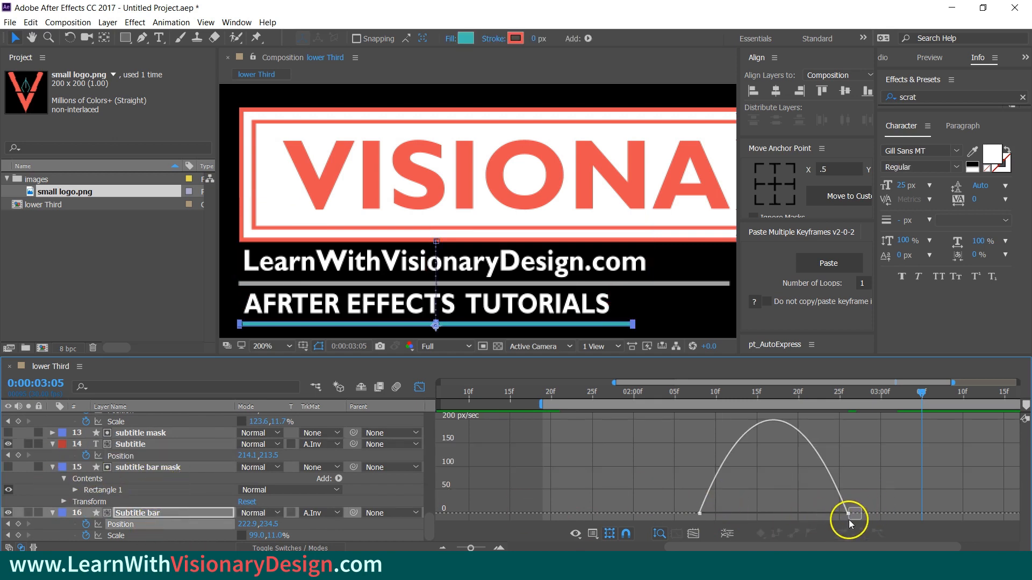
pyautogui.moveTo(849, 520); pyautogui.dragTo(725, 509)
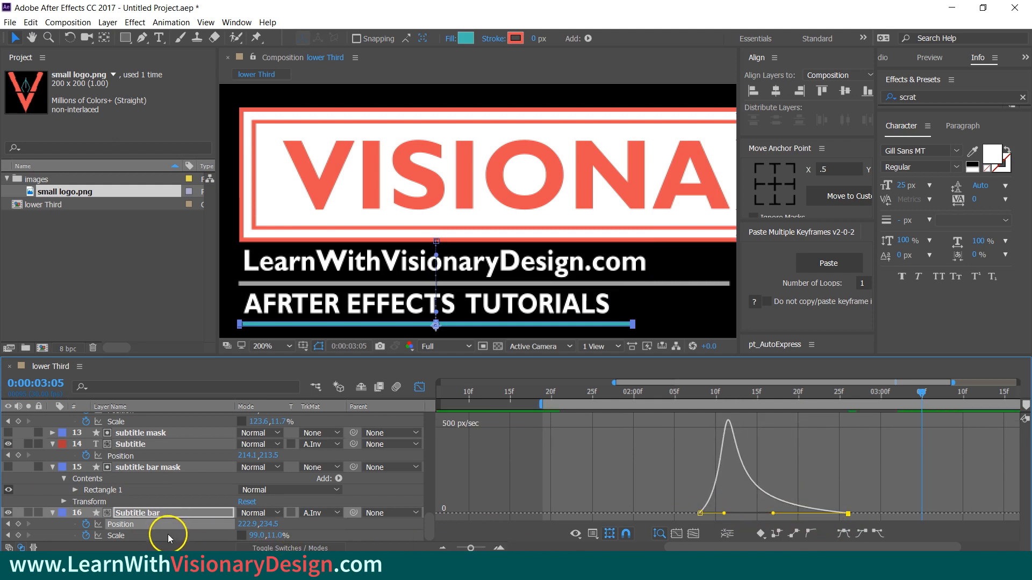
pyautogui.click(161, 534)
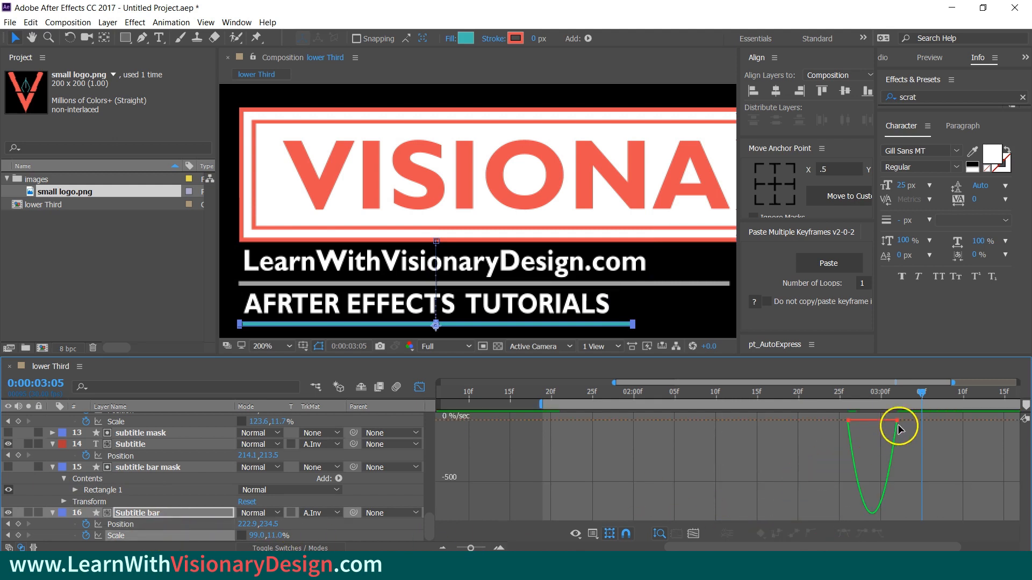
pyautogui.moveTo(886, 412); pyautogui.dragTo(860, 422)
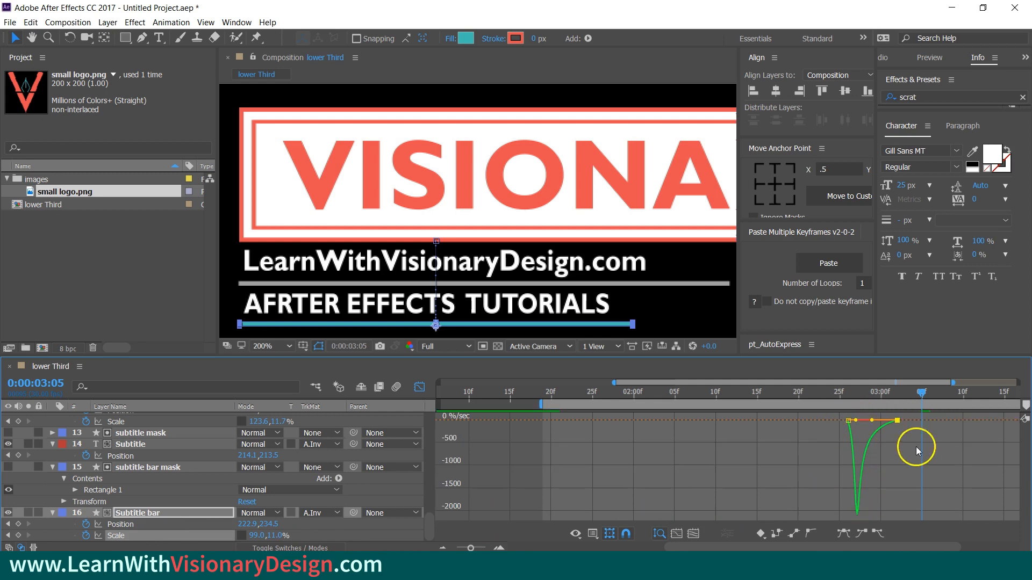
pyautogui.click(412, 388)
# - Set the start of the work area to 0:00:00:00
pyautogui.moveTo(755, 544); pyautogui.dragTo(504, 549)
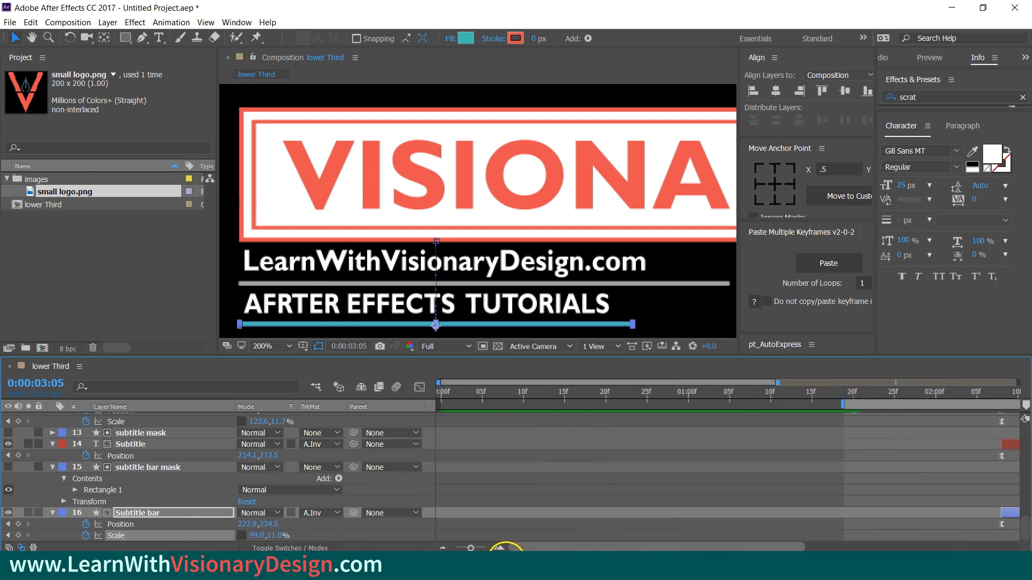
pyautogui.click(508, 466)
pyautogui.press('Home')
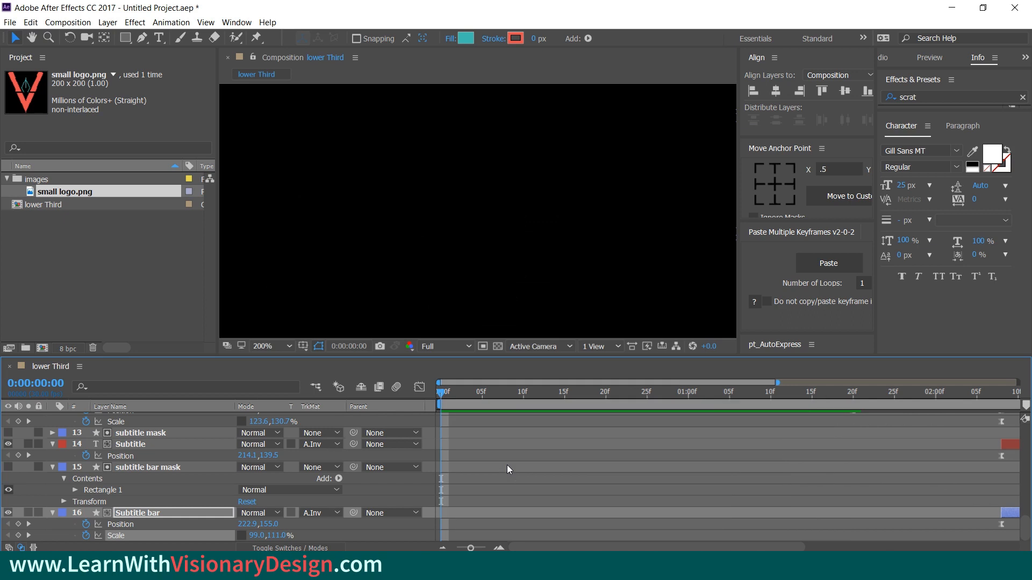
pyautogui.press('b')
# - Fit the composition in the viewer and preview the lower third animation from the beginning
pyautogui.moveTo(622, 544); pyautogui.dragTo(438, 566)
pyautogui.press('space')
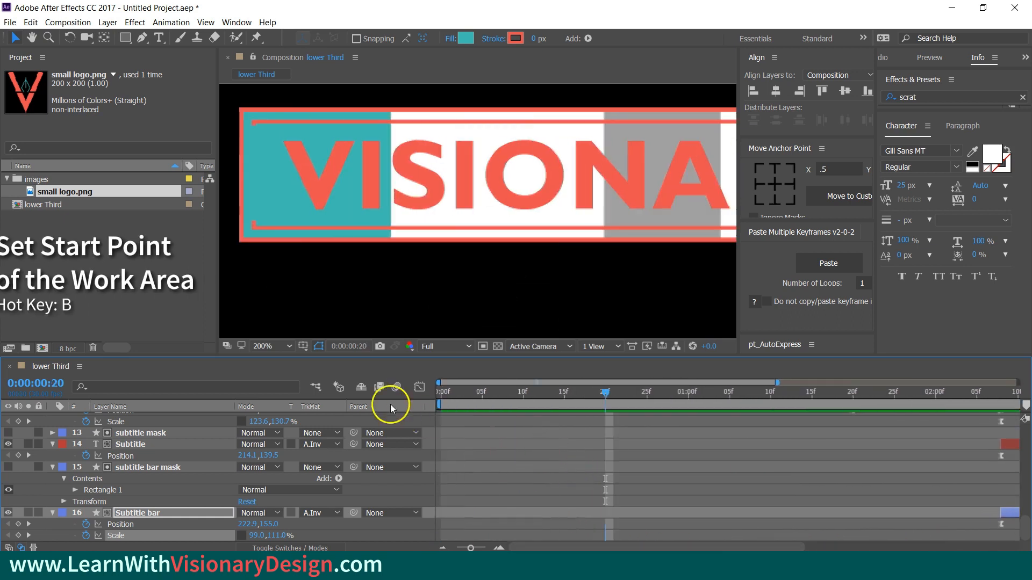
pyautogui.click(286, 346)
pyautogui.click(299, 144)
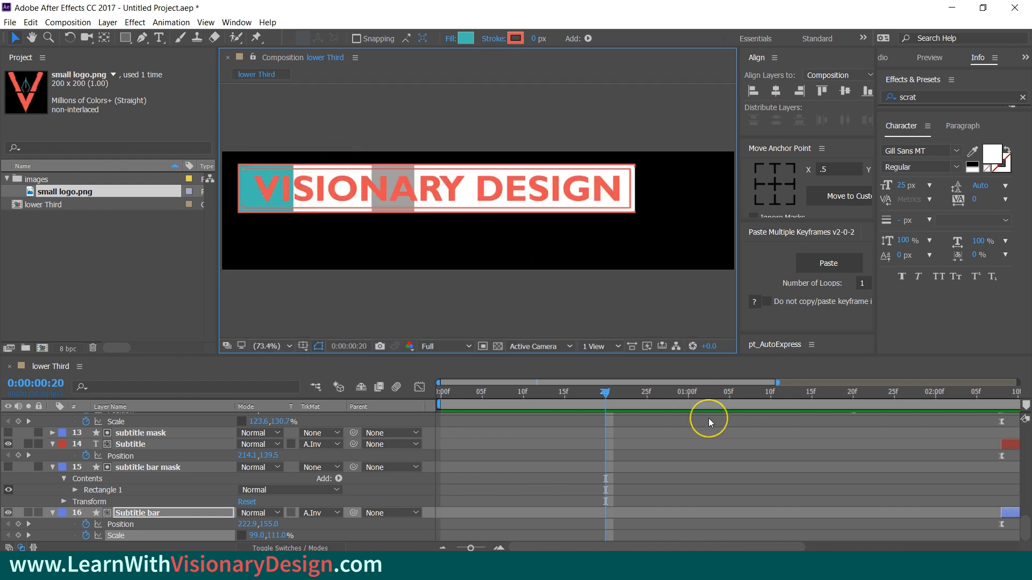
pyautogui.press('Home')
pyautogui.press('space')
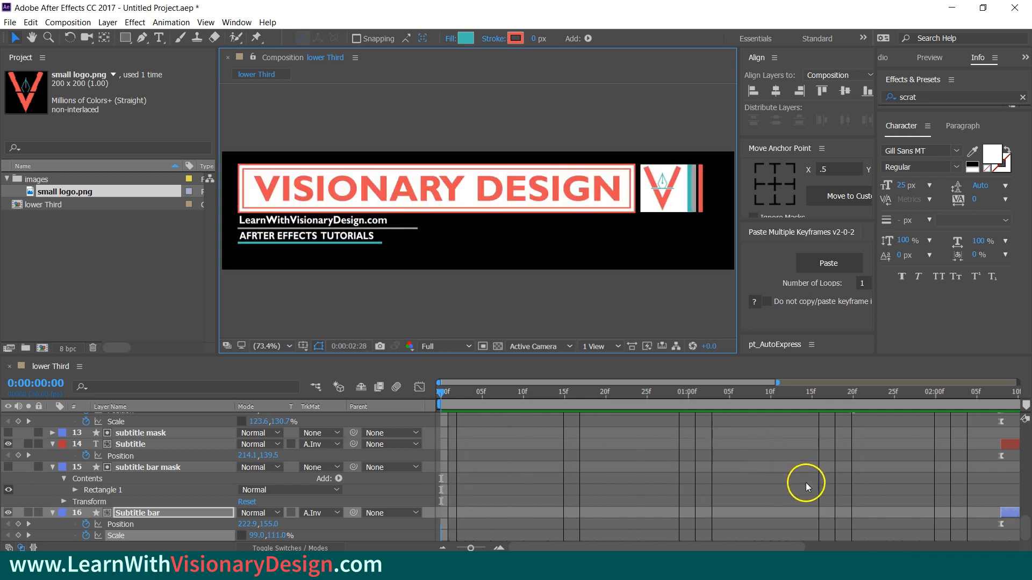
pyautogui.press('space')
# - Extend the starts of the subtitle bar mask and subtitle mask layers to slightly before the Subtitle layers begin at 0:00:02:08
pyautogui.click(769, 548)
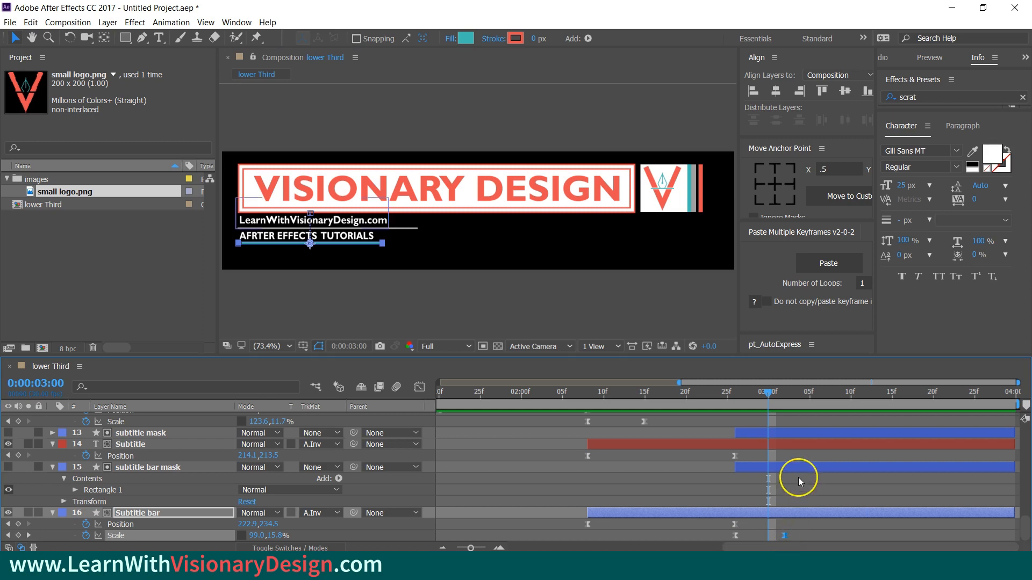
pyautogui.scroll(3, 799, 479)
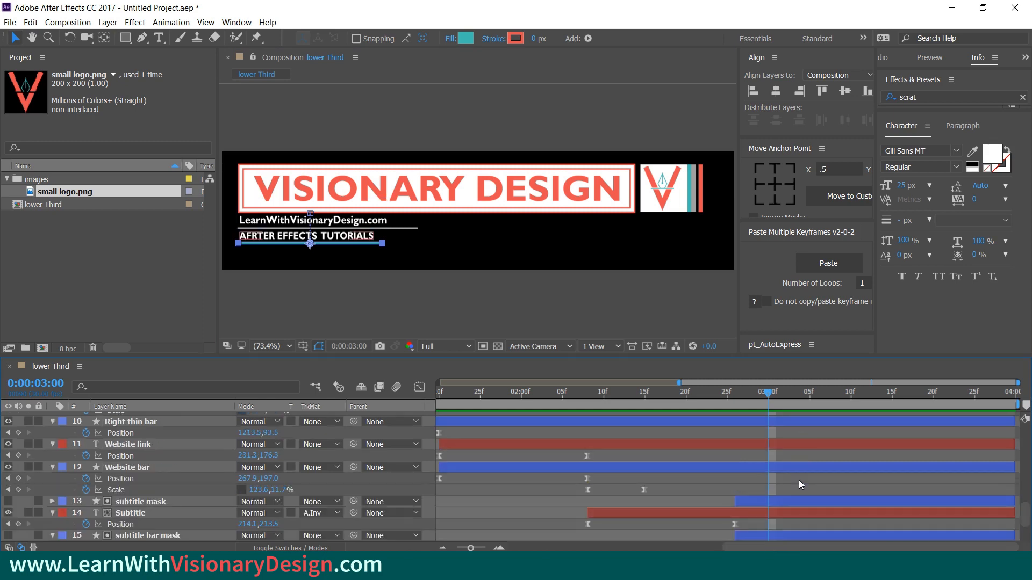
pyautogui.scroll(-3, 798, 479)
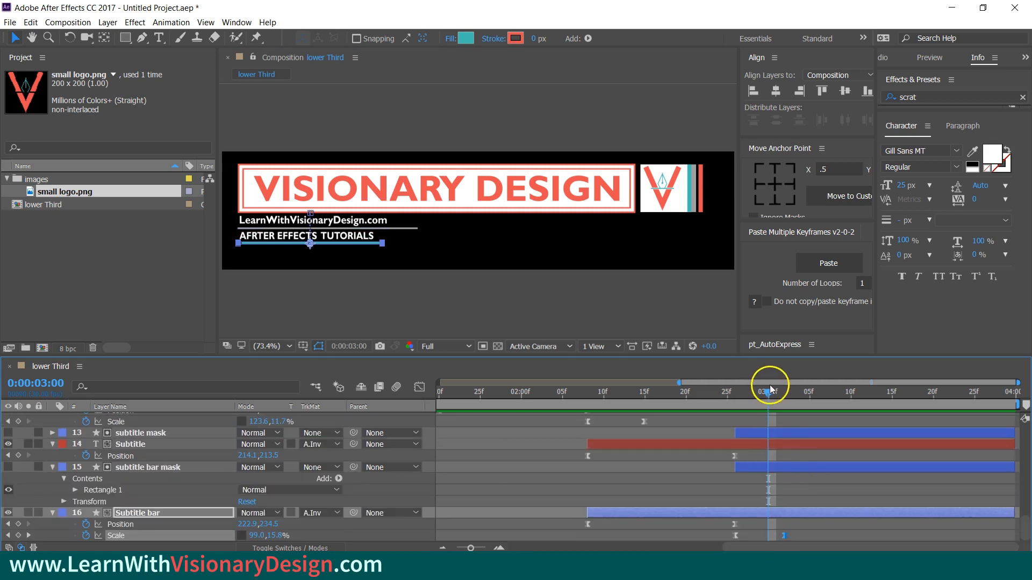
pyautogui.moveTo(763, 397); pyautogui.dragTo(596, 413)
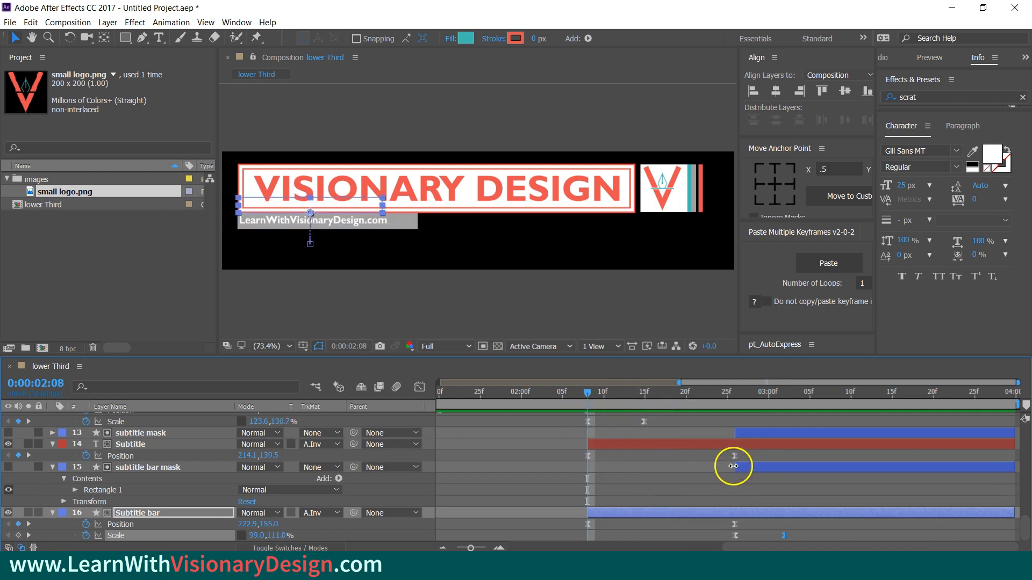
pyautogui.moveTo(731, 467); pyautogui.dragTo(572, 487)
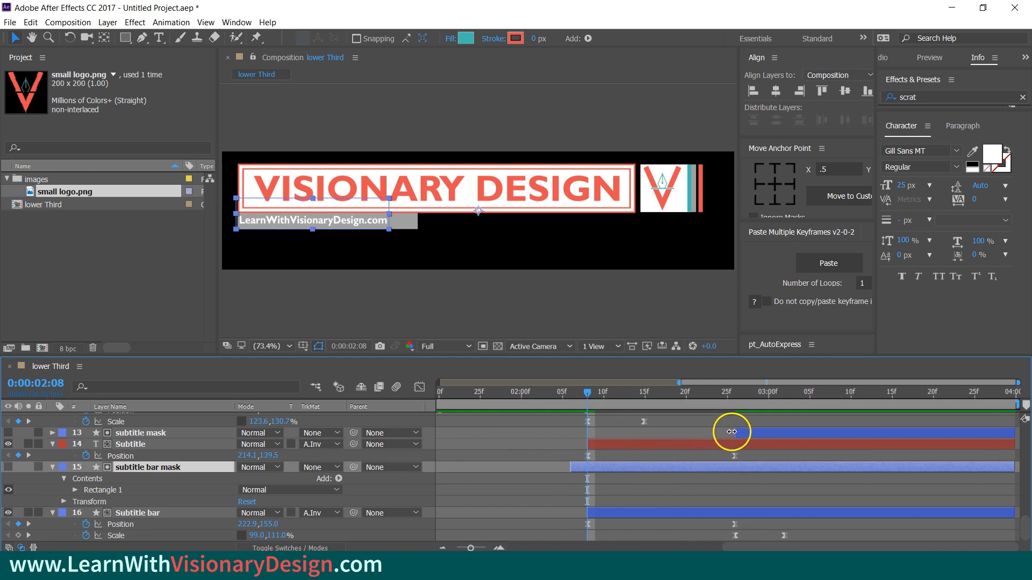
pyautogui.moveTo(733, 433); pyautogui.dragTo(556, 446)
pyautogui.click(555, 446)
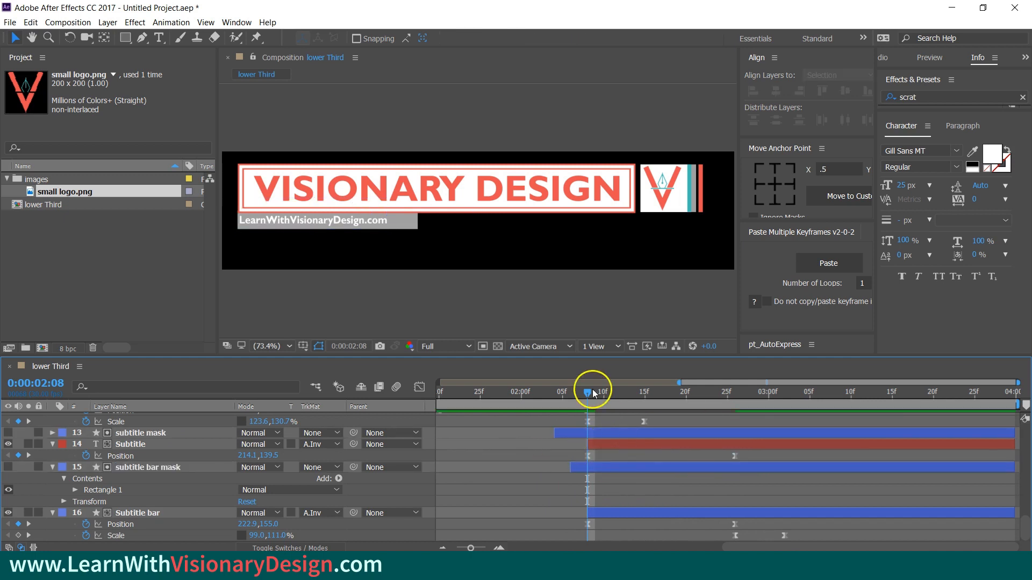
# - Play the animation from the beginning and review the website and subtitle reveals along the timeline
pyautogui.moveTo(592, 389); pyautogui.dragTo(433, 478)
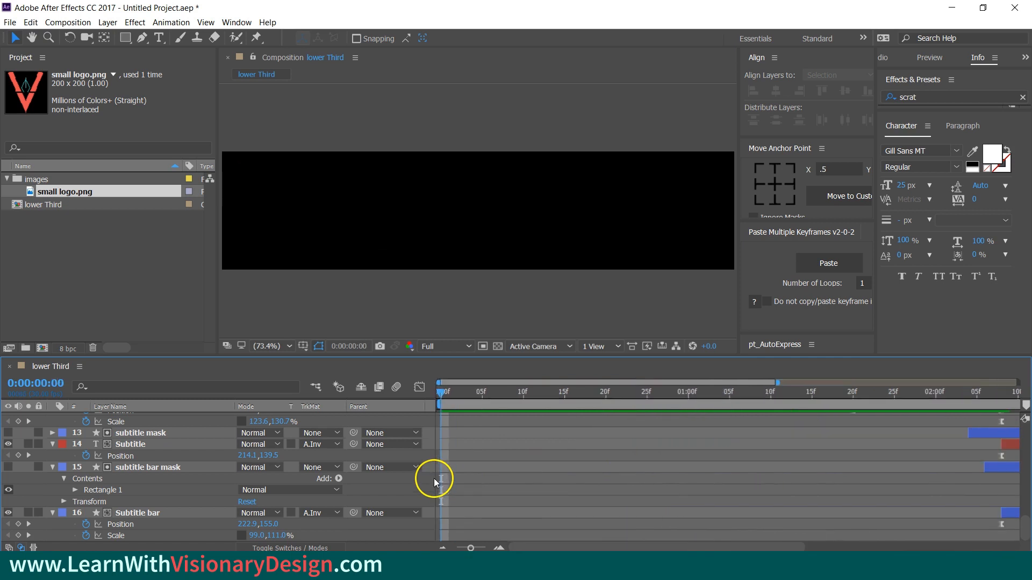
pyautogui.press('space')
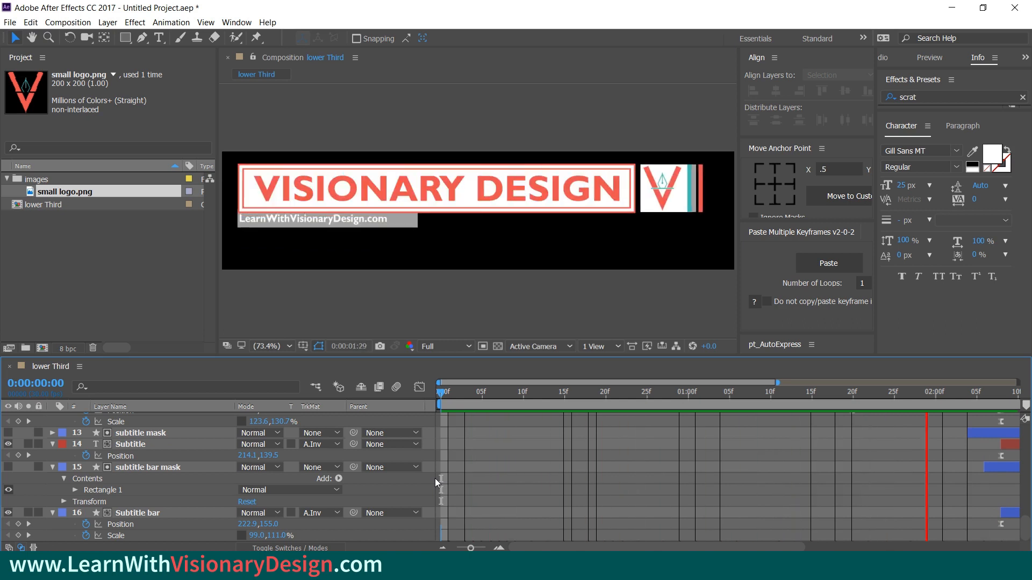
pyautogui.press('space')
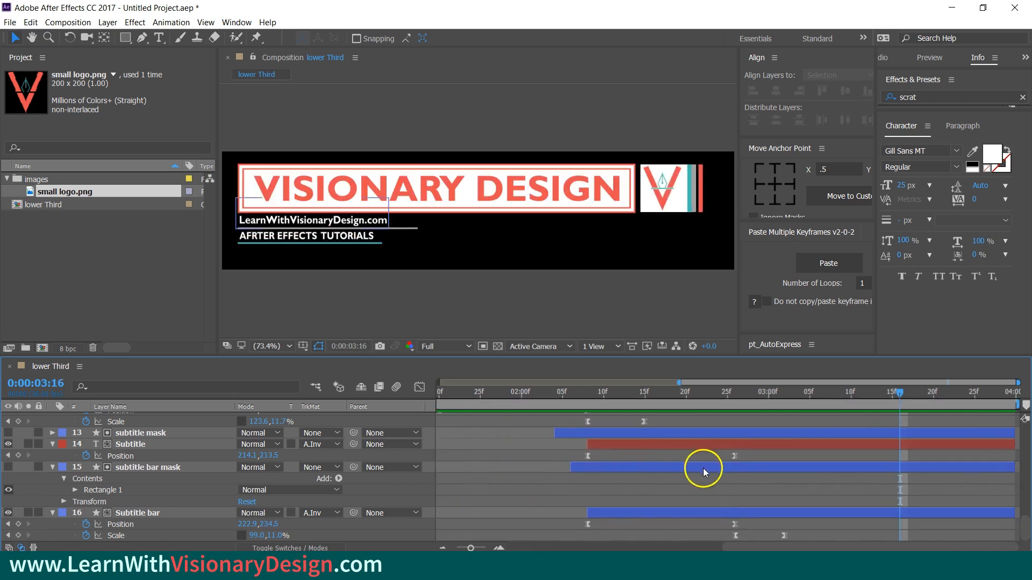
pyautogui.moveTo(798, 548); pyautogui.dragTo(739, 550)
pyautogui.scroll(3, 827, 502)
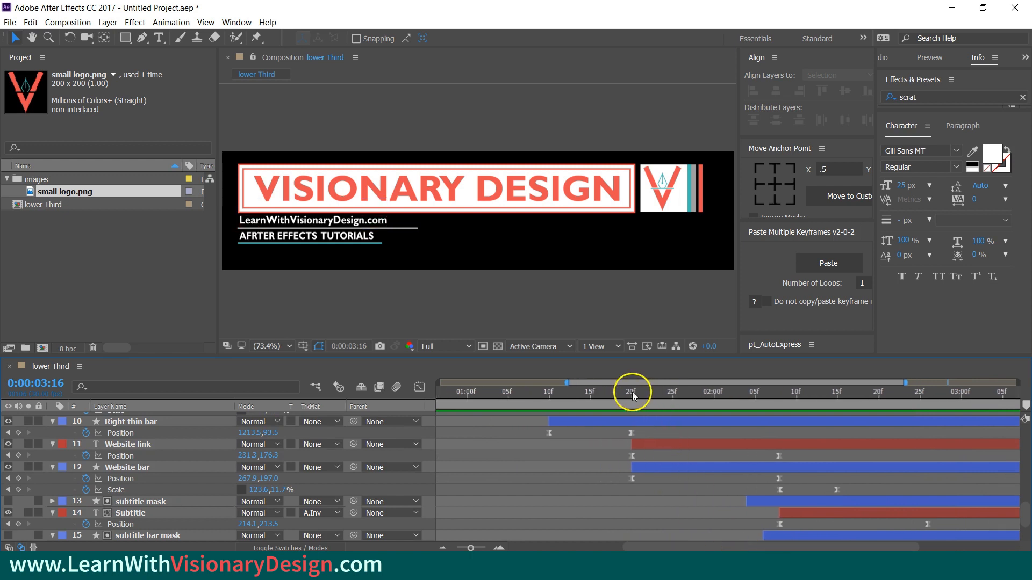
pyautogui.moveTo(632, 392); pyautogui.dragTo(985, 431)
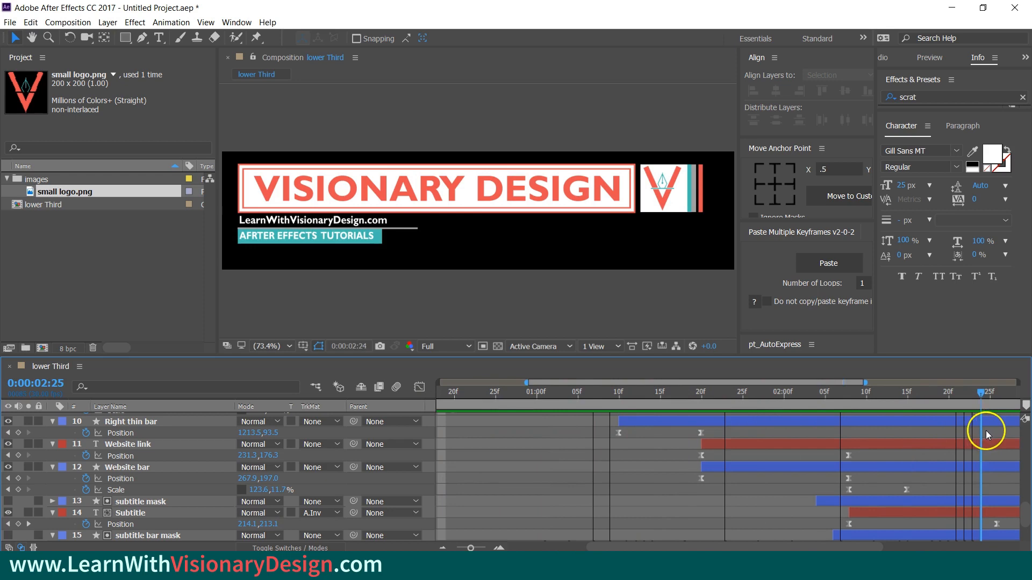
# - Create a 1300 x 300 px composition named "Lower Third - Final" at 30 fps with a duration of 0:00:08:00
pyautogui.click(42, 348)
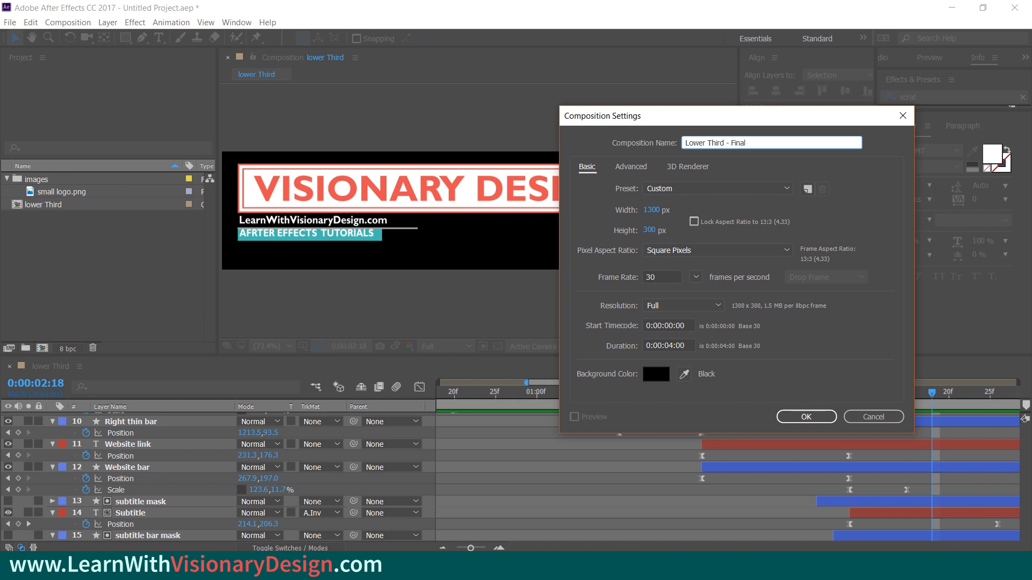
pyautogui.click(669, 344)
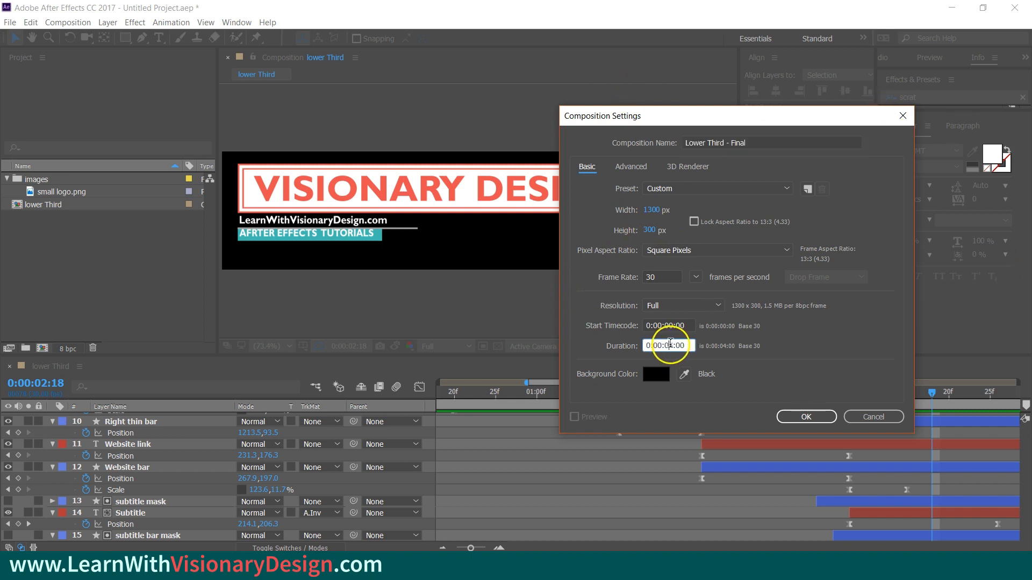
pyautogui.press('BackSpace')
pyautogui.write('8')
pyautogui.click(805, 415)
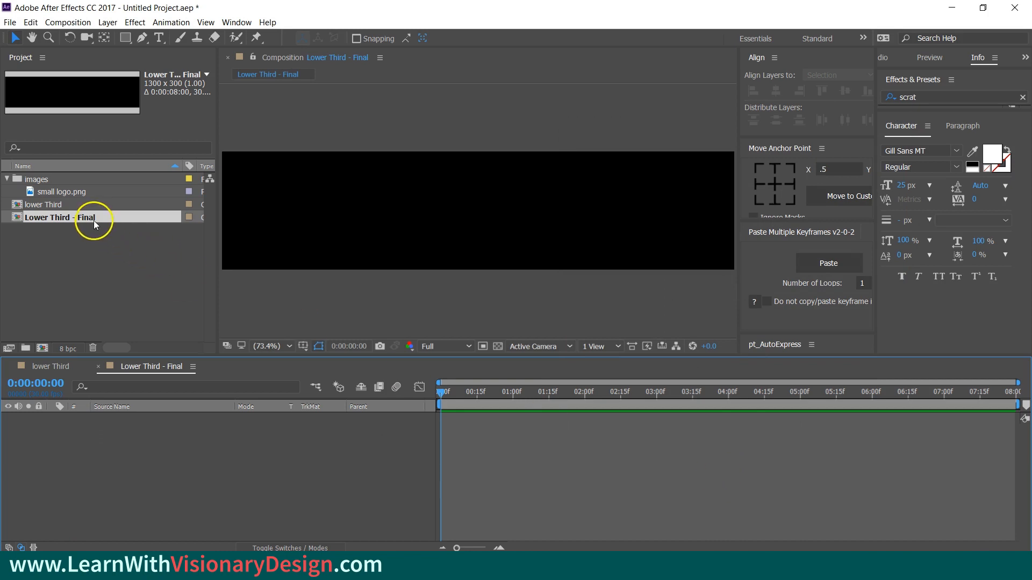
# - Place the lower Third composition in the Lower Third - Final timeline at 0:00:00:00 and duplicate its layer
pyautogui.moveTo(81, 208); pyautogui.dragTo(134, 422)
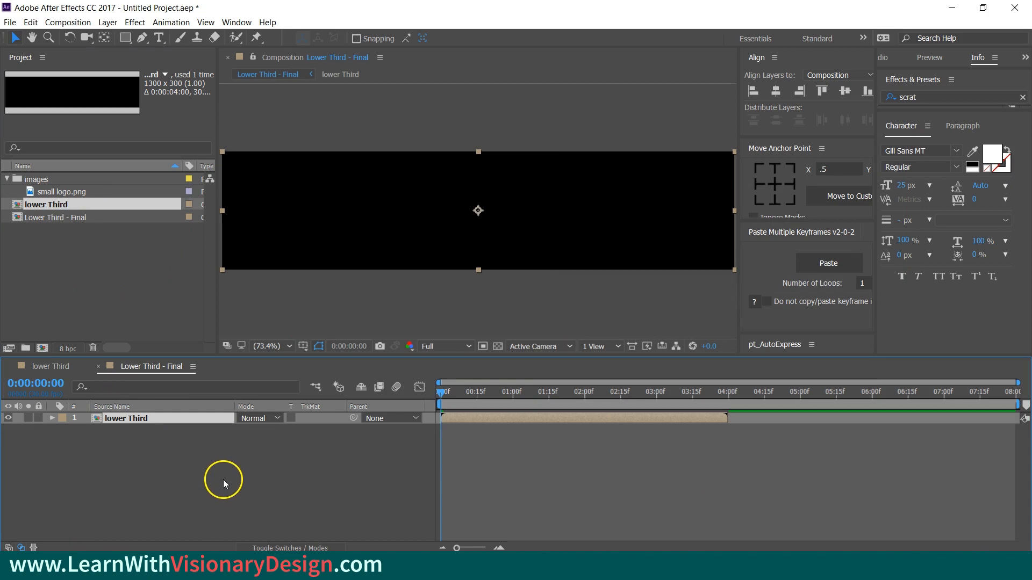
pyautogui.hotkey('ctrl', 'd')
# - Sequence the two lower Third layers end to end in Lower Third - Final, without overlap
pyautogui.keyDown('shift'); pyautogui.click(189, 431); pyautogui.keyUp('shift')
pyautogui.rightClick(189, 430)
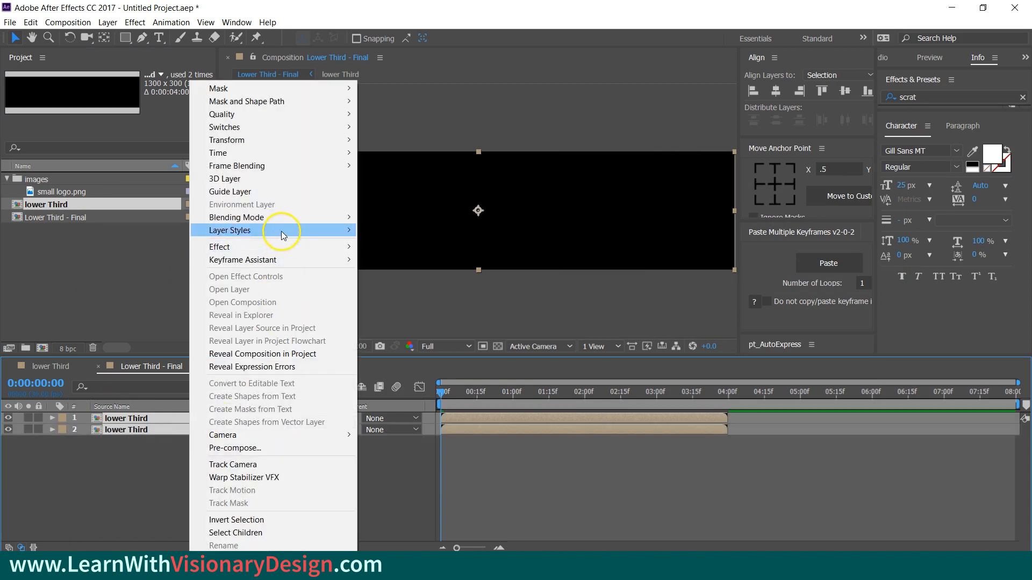
pyautogui.moveTo(301, 259)
pyautogui.click(477, 352)
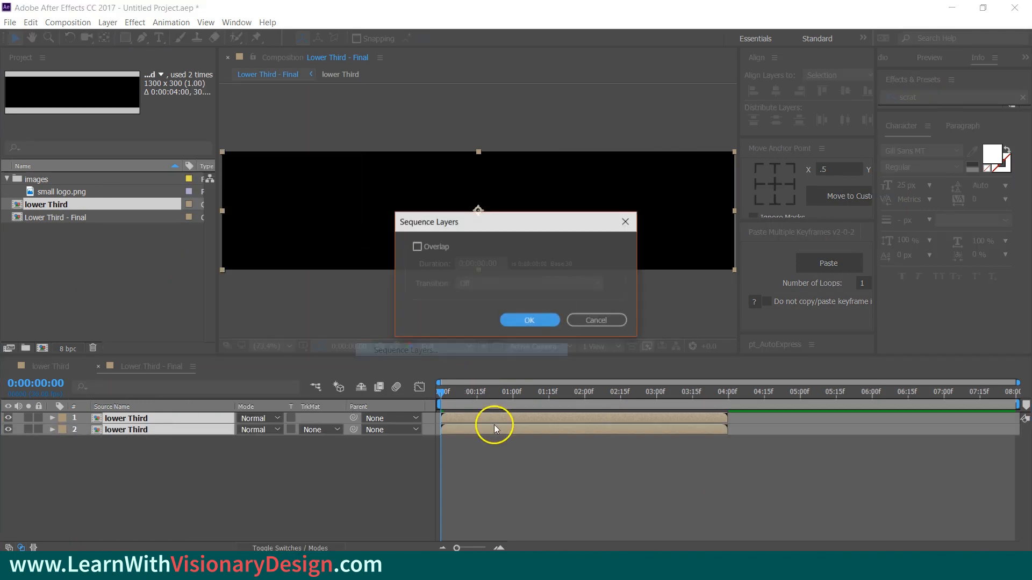
pyautogui.press('Return')
pyautogui.click(184, 452)
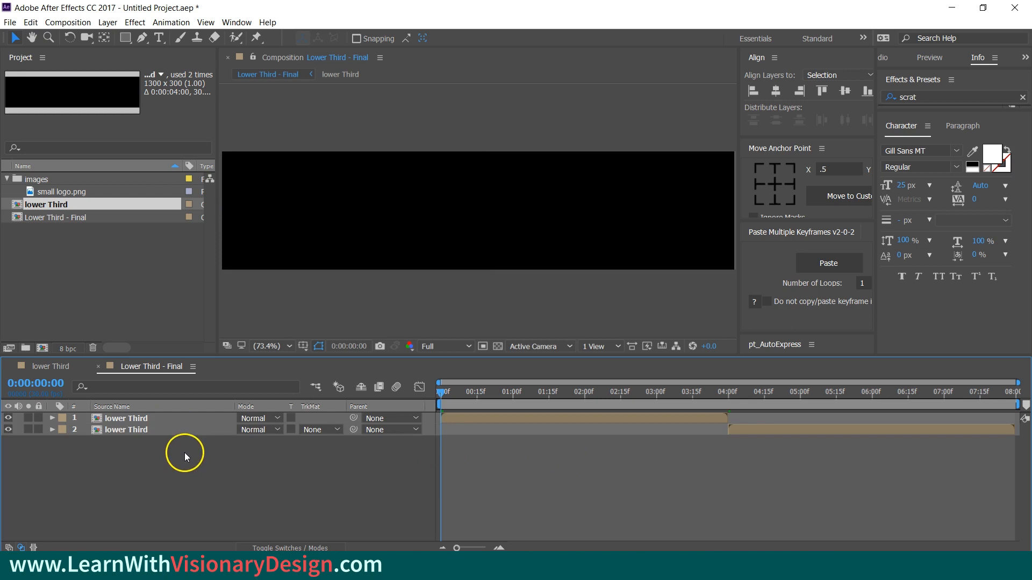
# - Time-reverse the second lower Third layer, which starts at 0:00:04:00, and preview the composition
pyautogui.rightClick(172, 429)
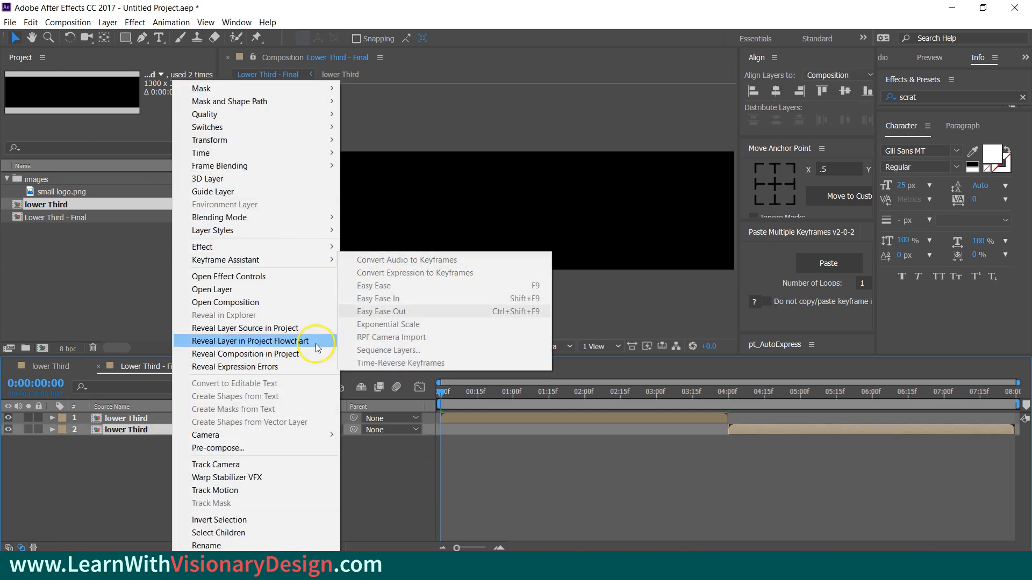
pyautogui.moveTo(282, 152)
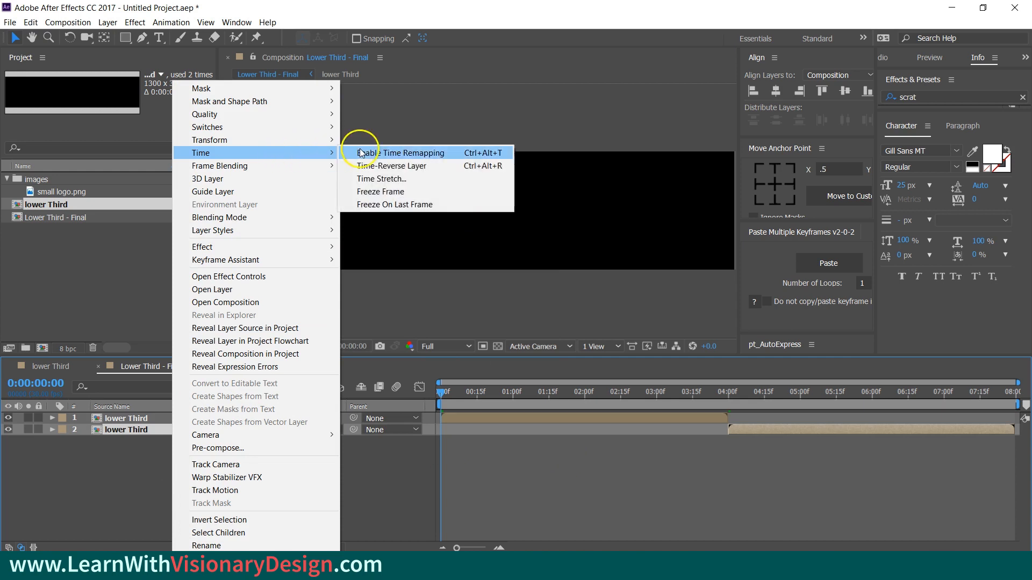
pyautogui.click(430, 167)
pyautogui.press('space')
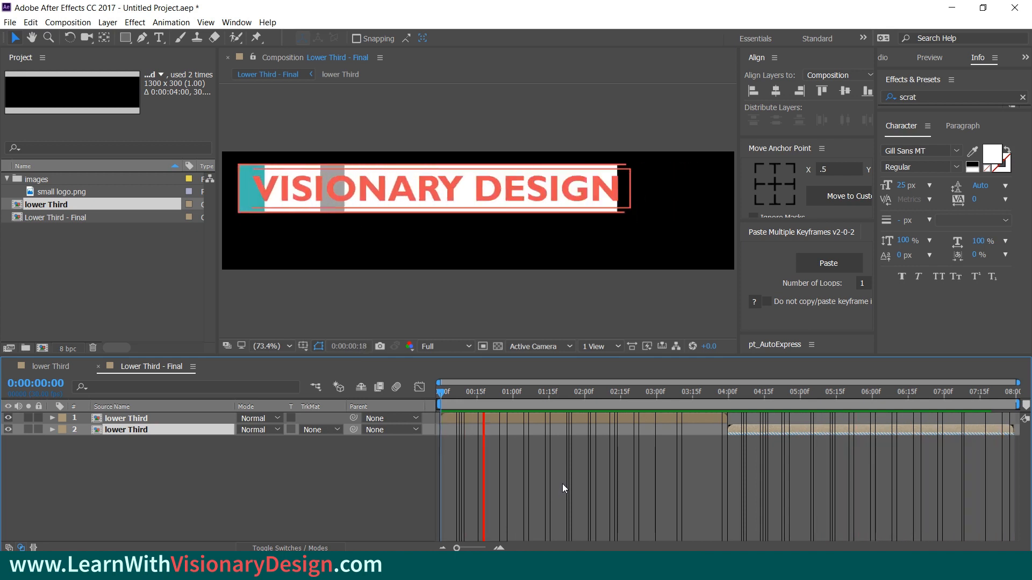
pyautogui.press('space')
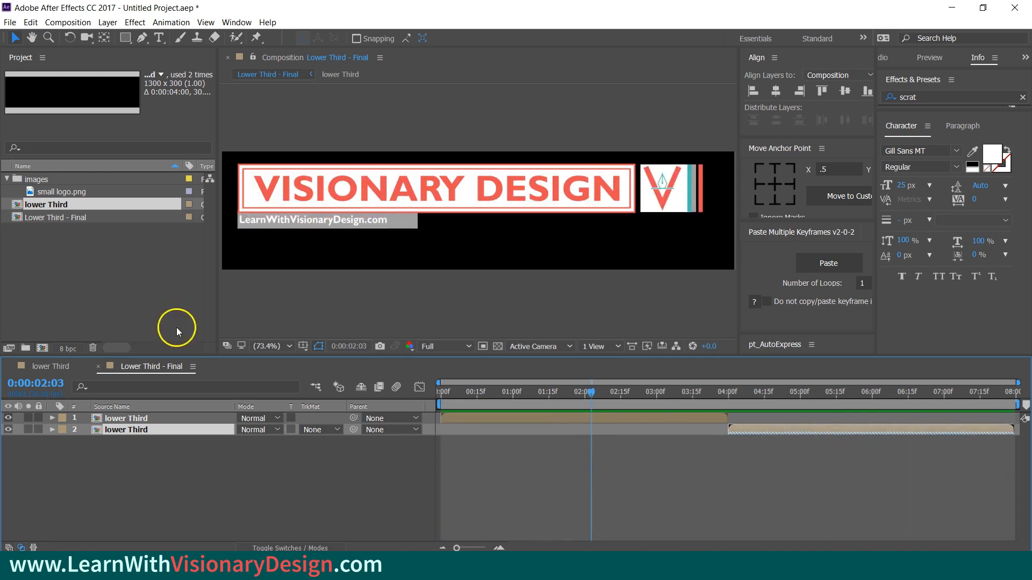
# - Create a project folder named "Video files" at the root level of the project
pyautogui.click(158, 295)
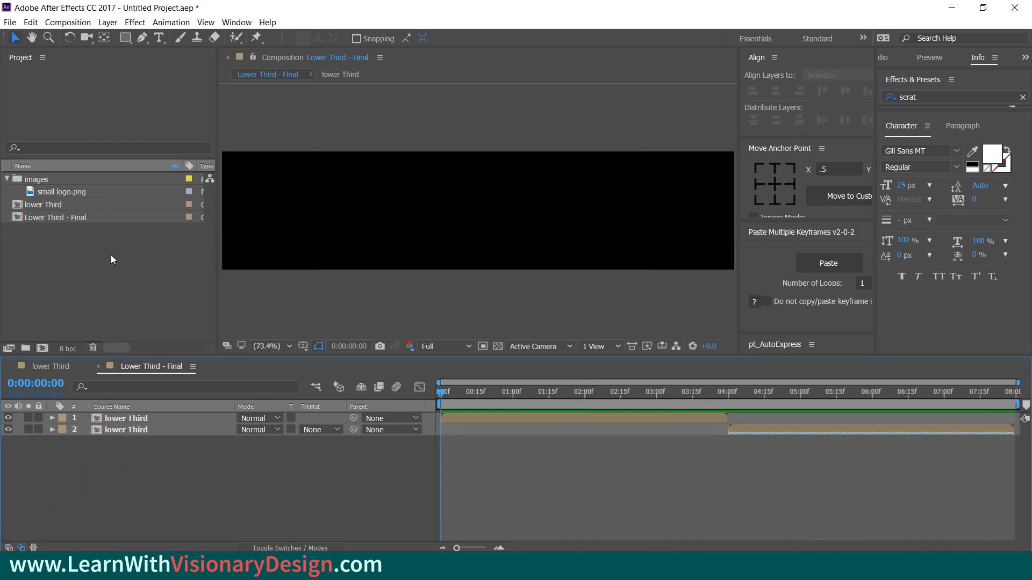
pyautogui.click(25, 348)
pyautogui.write('V')
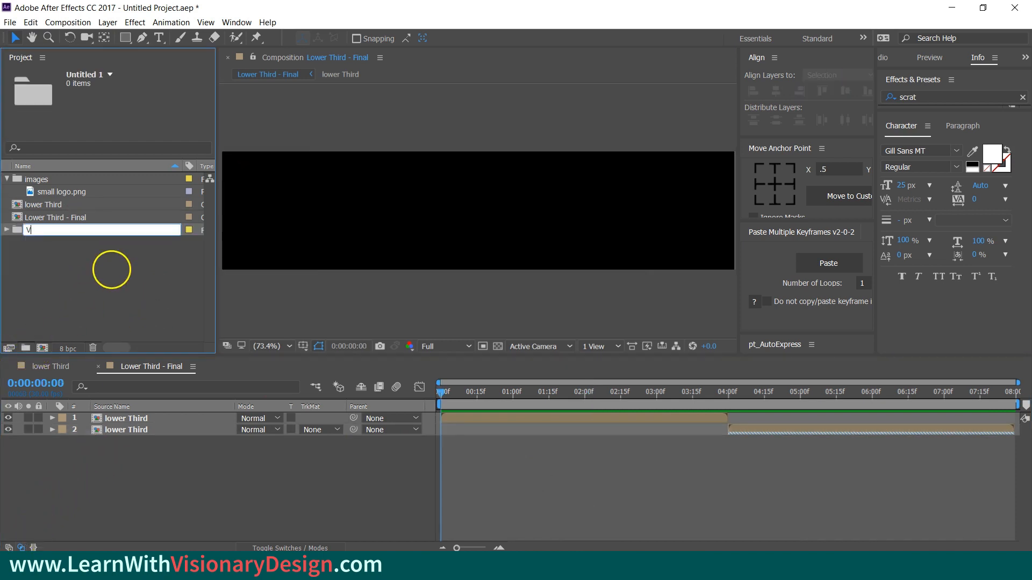
pyautogui.write('ideo files')
pyautogui.press('Return')
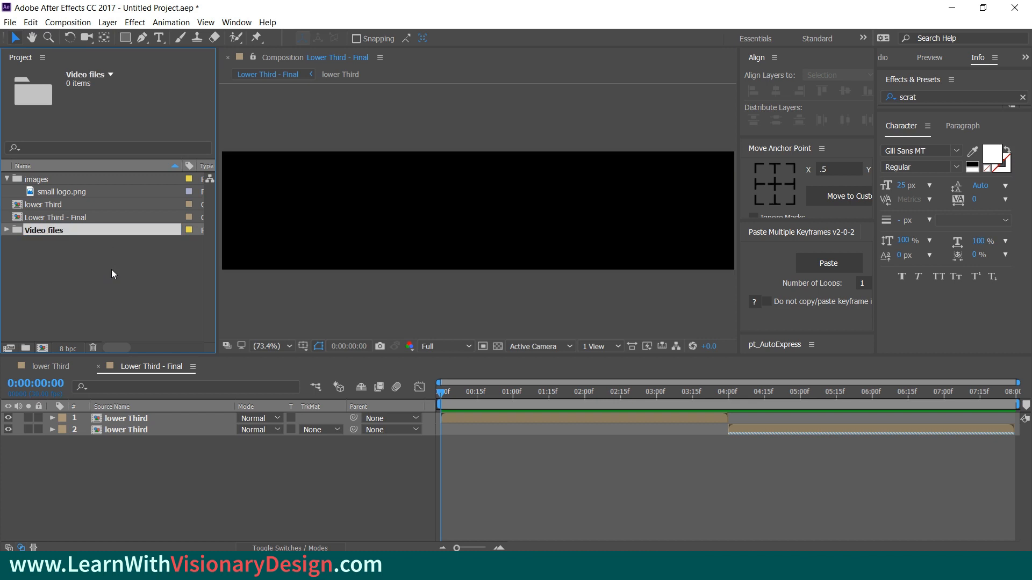
# - Create a 1920 x 1080 px composition named "Footage" at 30 fps with a duration of 0:00:20:00
pyautogui.click(111, 269)
pyautogui.click(42, 347)
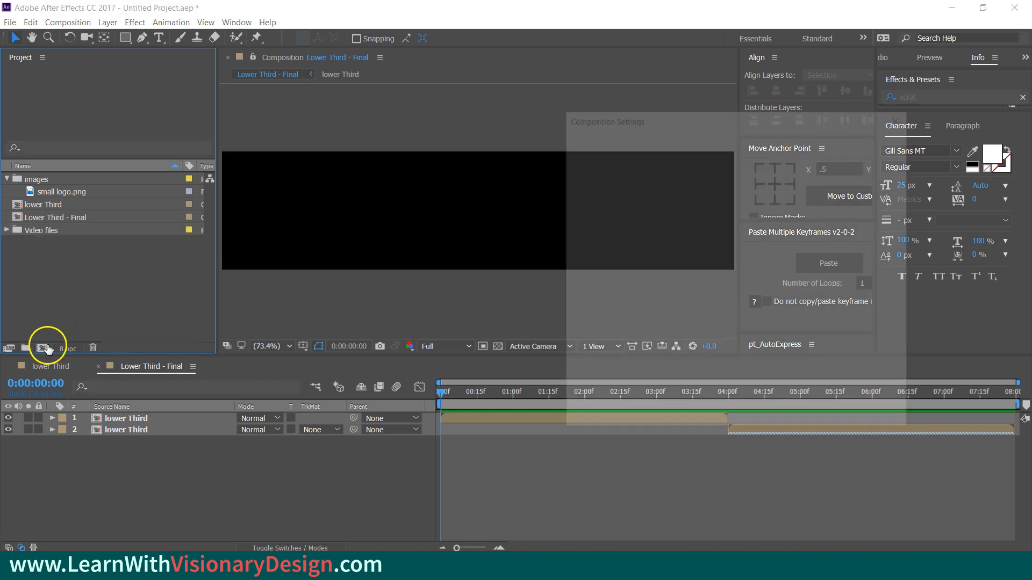
pyautogui.click(650, 209)
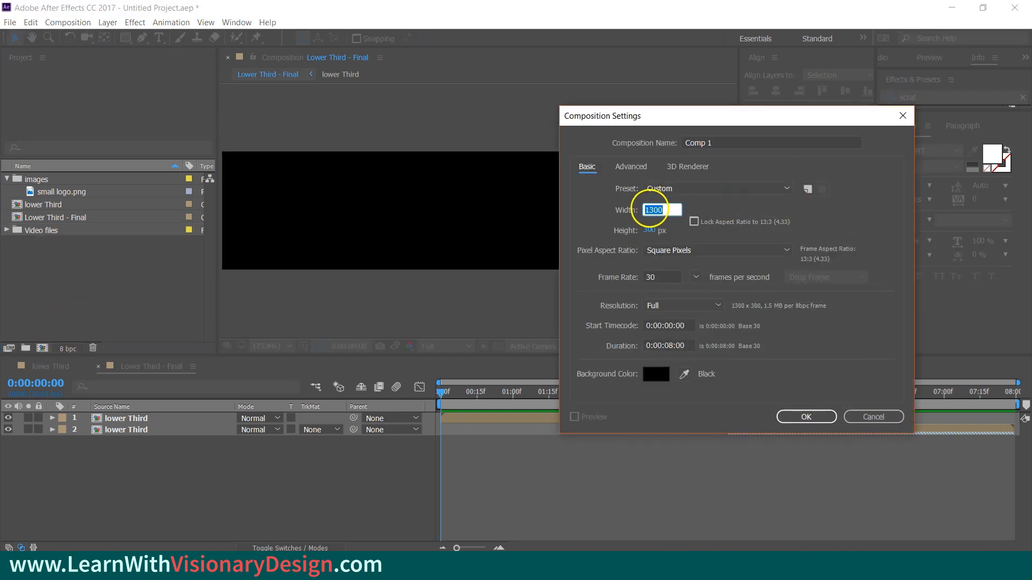
pyautogui.write('1920')
pyautogui.press('Tab')
pyautogui.write('1080')
pyautogui.press('Tab')
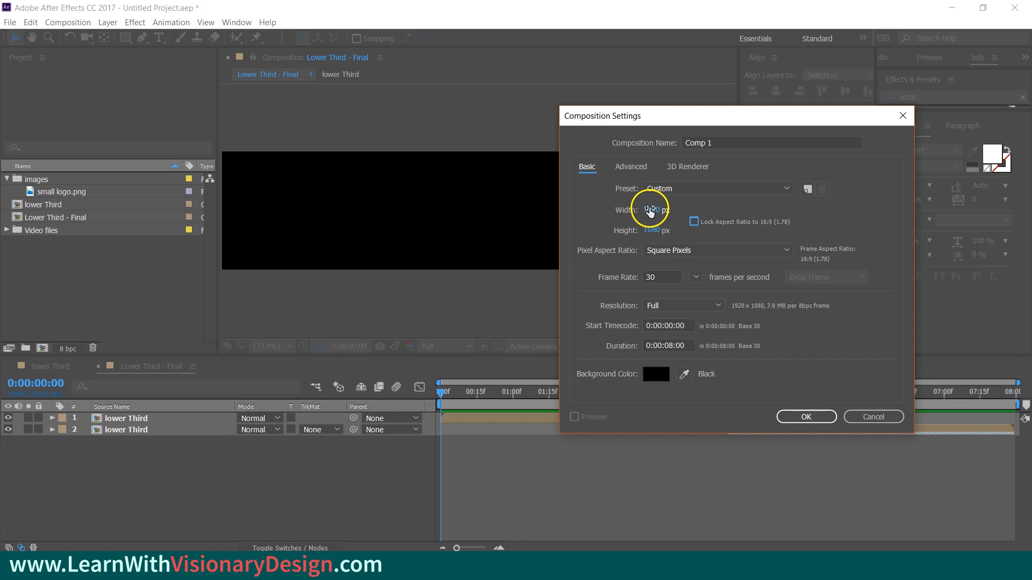
pyautogui.doubleClick(668, 345)
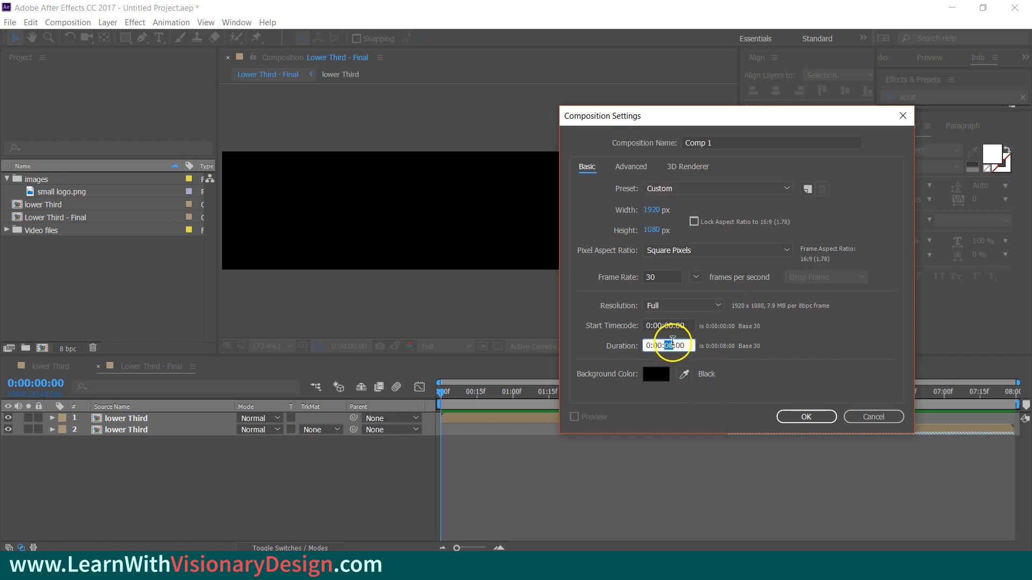
pyautogui.write('20')
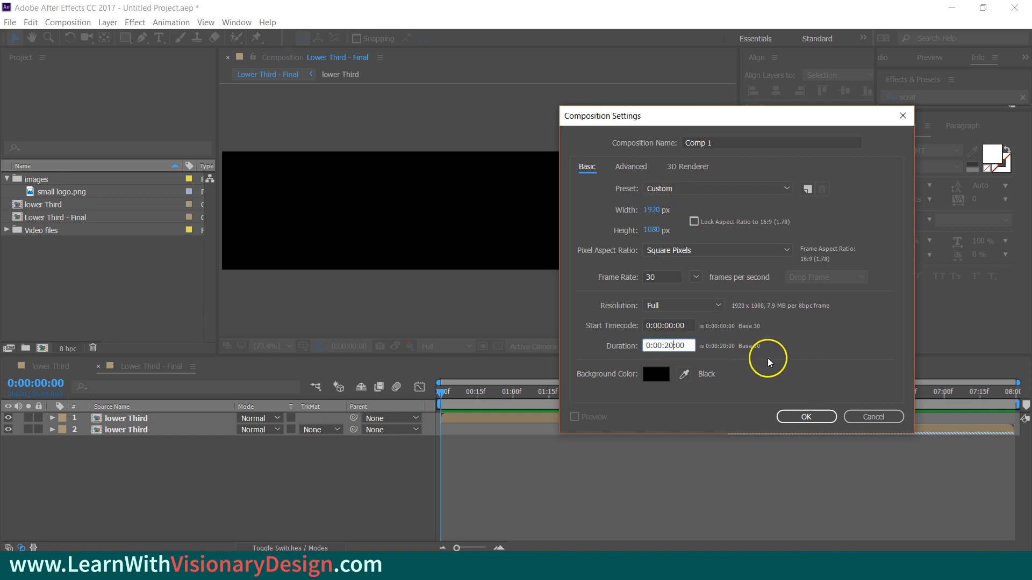
pyautogui.click(825, 362)
pyautogui.moveTo(734, 142); pyautogui.dragTo(642, 149)
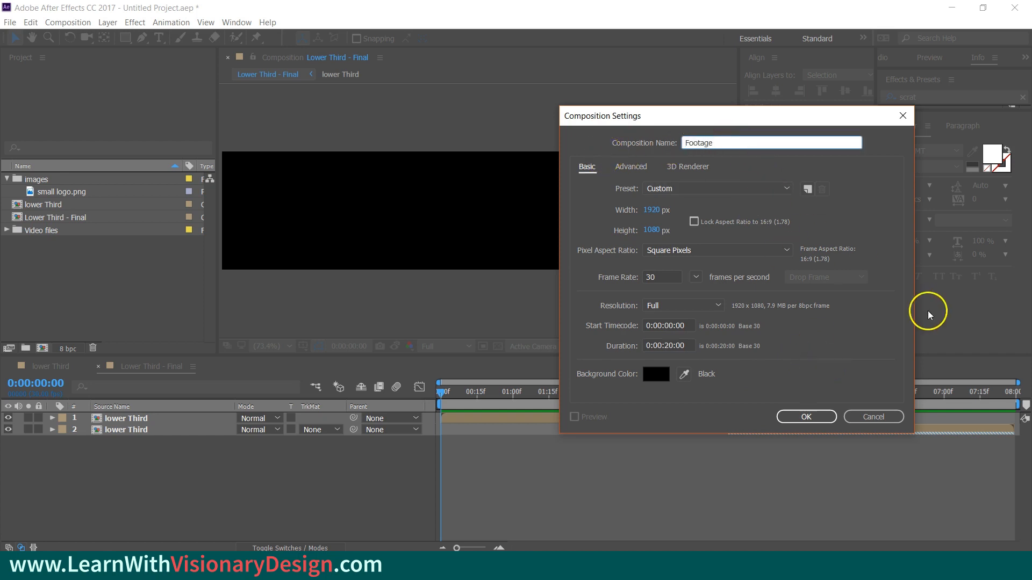
pyautogui.click(803, 414)
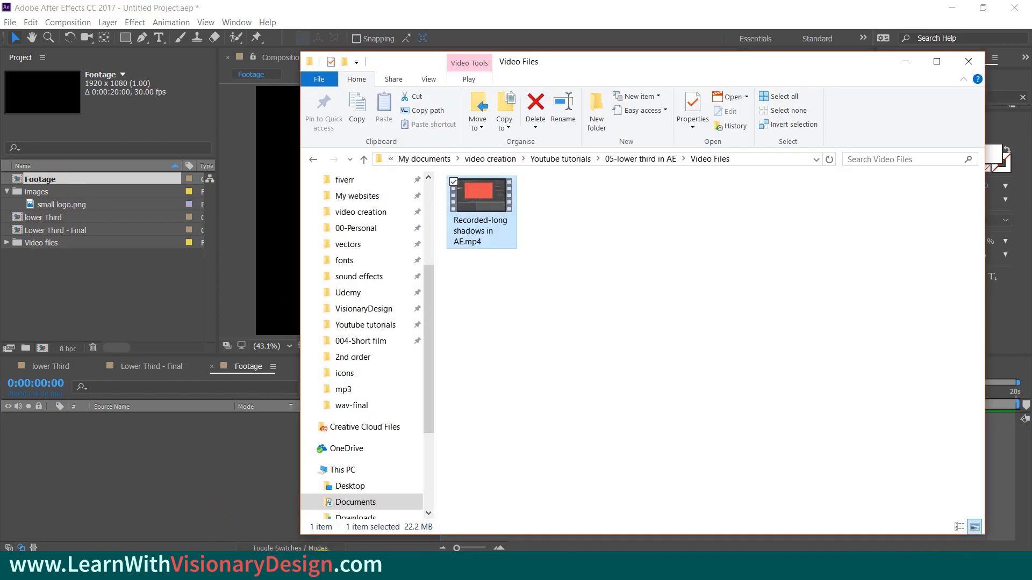
# - Import "Recorded-long shadows in AE.mp4" into the Video files folder and place it in the Footage timeline
pyautogui.moveTo(479, 204); pyautogui.dragTo(59, 242)
pyautogui.click(107, 324)
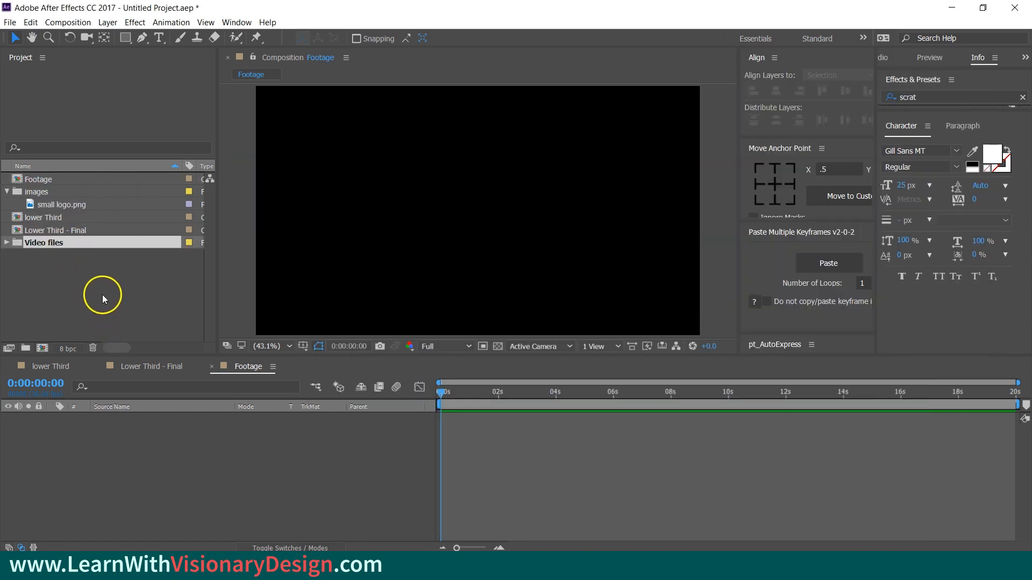
pyautogui.click(8, 243)
pyautogui.moveTo(32, 255); pyautogui.dragTo(111, 438)
# - Scale the video layer to 112% and shift it earlier in time so the orange Long Shadow section shows at 0:00:00:00
pyautogui.press('s')
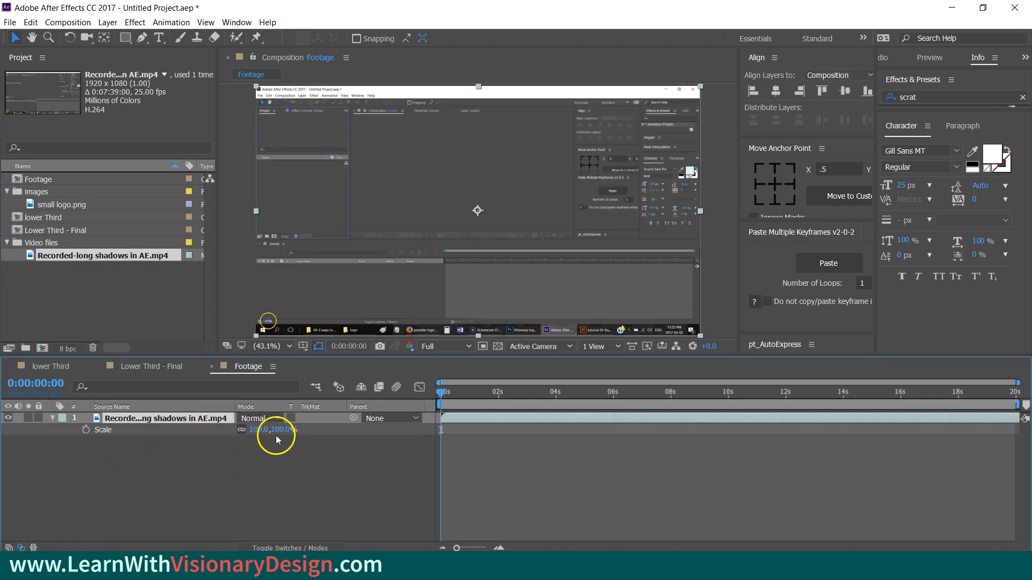
pyautogui.moveTo(270, 431); pyautogui.dragTo(295, 444)
pyautogui.click(482, 427)
pyautogui.moveTo(947, 418); pyautogui.dragTo(431, 394)
pyautogui.click(566, 491)
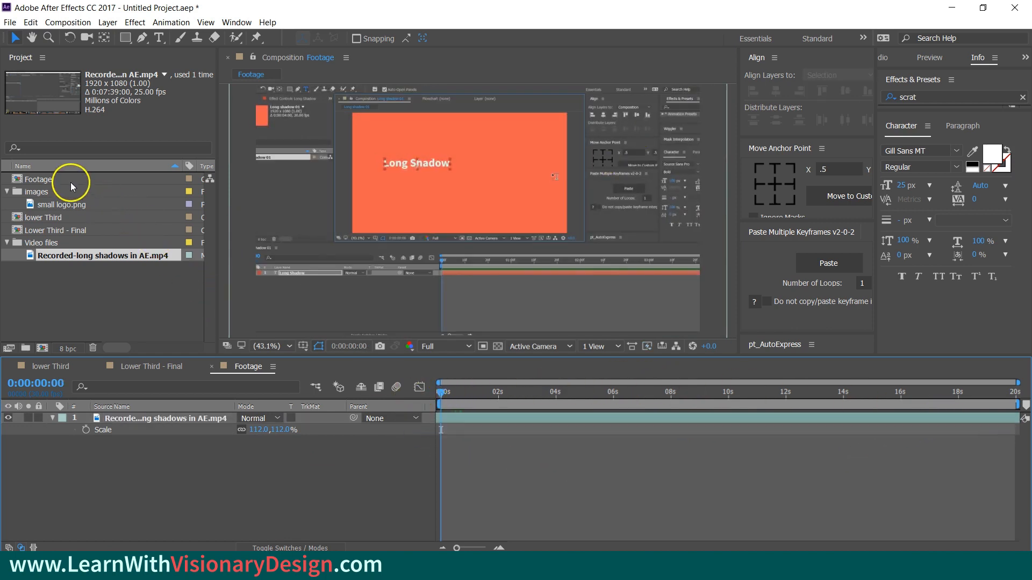
# - Add Lower Third - Final above the video at 0:00:00:00 and fit it, scaled down slightly, into the frame's lower-left corner
pyautogui.moveTo(74, 233); pyautogui.dragTo(169, 424)
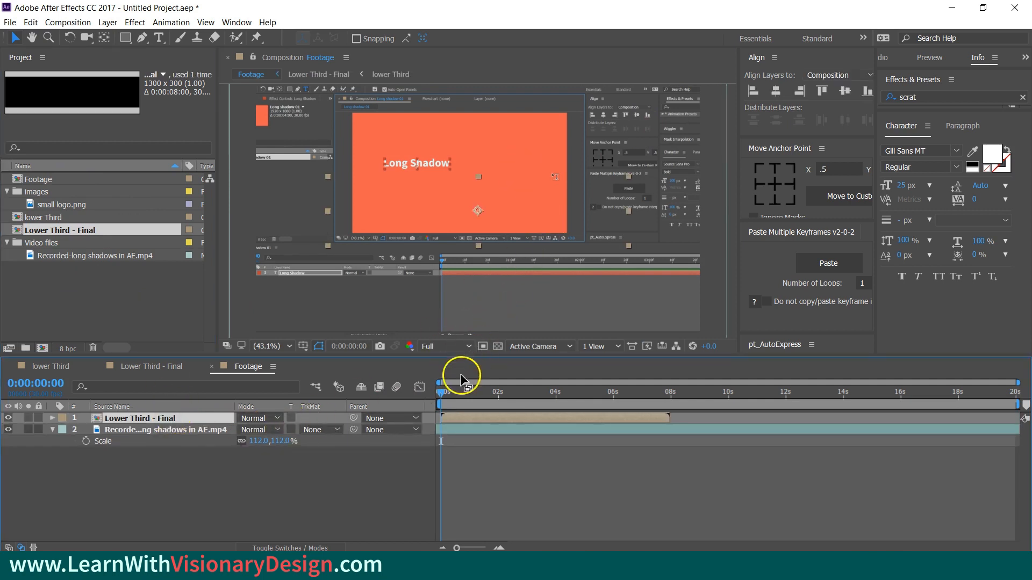
pyautogui.moveTo(442, 397); pyautogui.dragTo(566, 405)
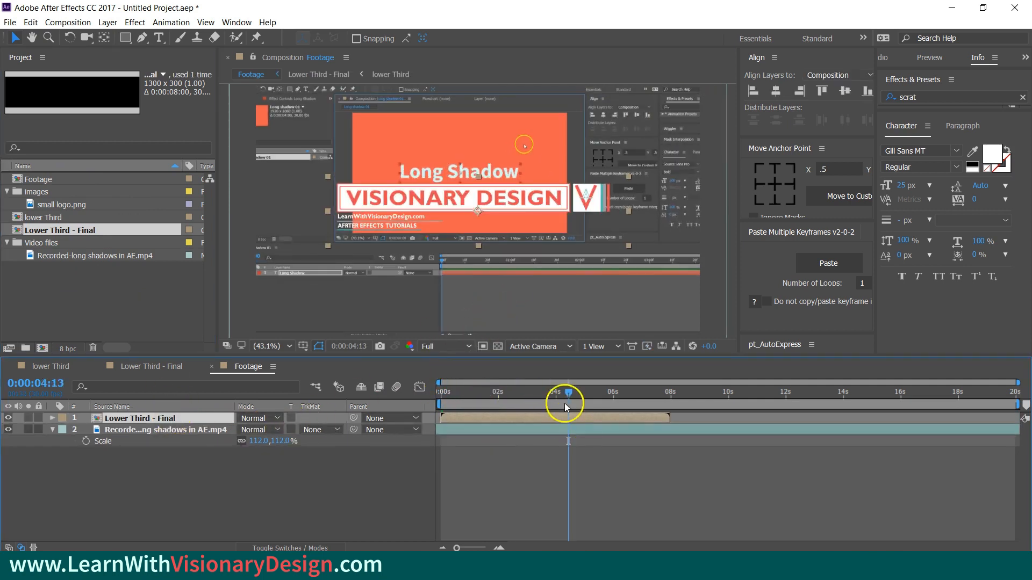
pyautogui.moveTo(527, 200); pyautogui.dragTo(456, 281)
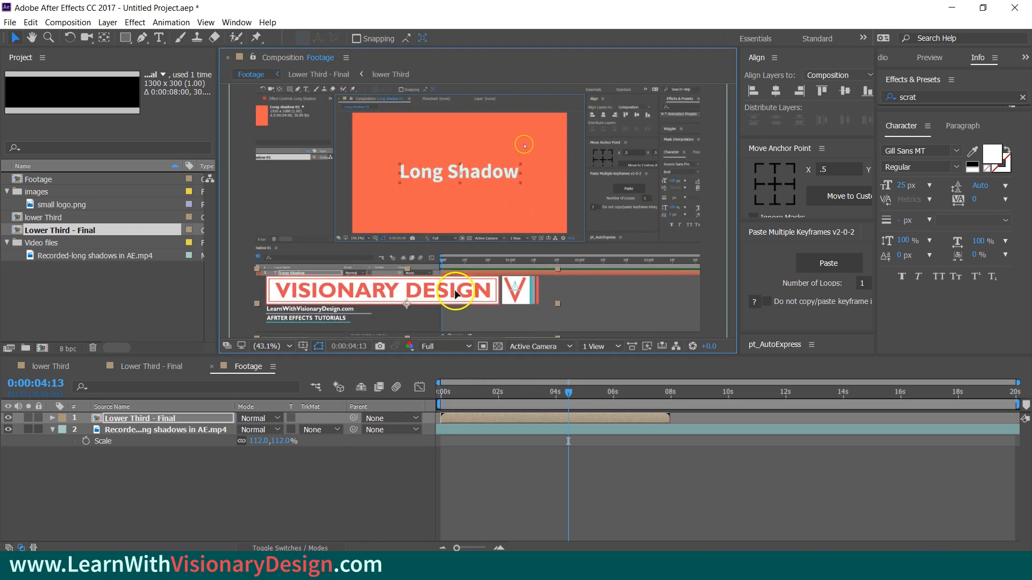
pyautogui.moveTo(562, 269); pyautogui.dragTo(529, 271)
pyautogui.moveTo(477, 291); pyautogui.dragTo(449, 301)
pyautogui.click(537, 499)
# - Play the Footage composition from the start and review the lower third's entrance and exit over the video
pyautogui.moveTo(564, 394); pyautogui.dragTo(421, 380)
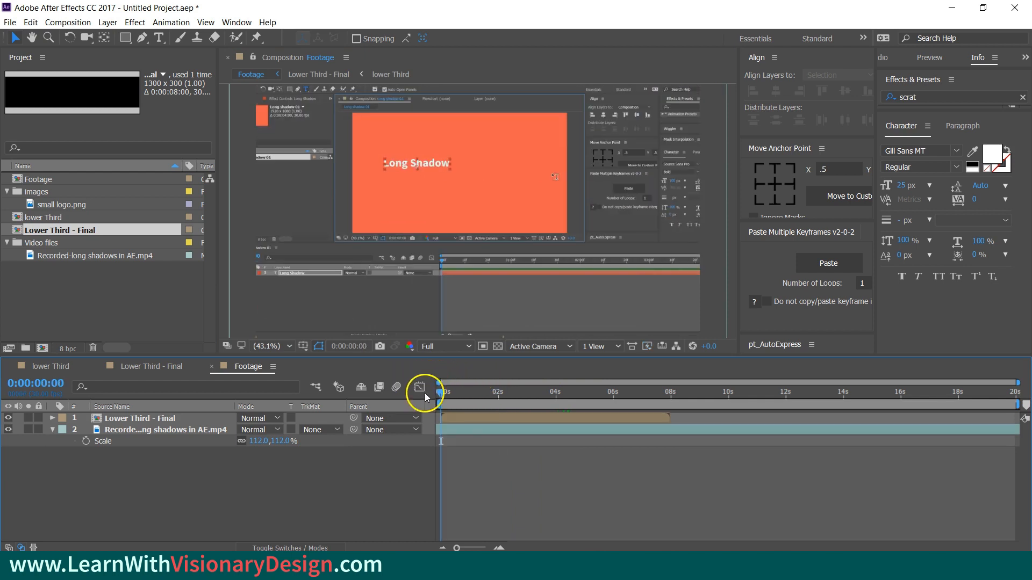
pyautogui.press('space')
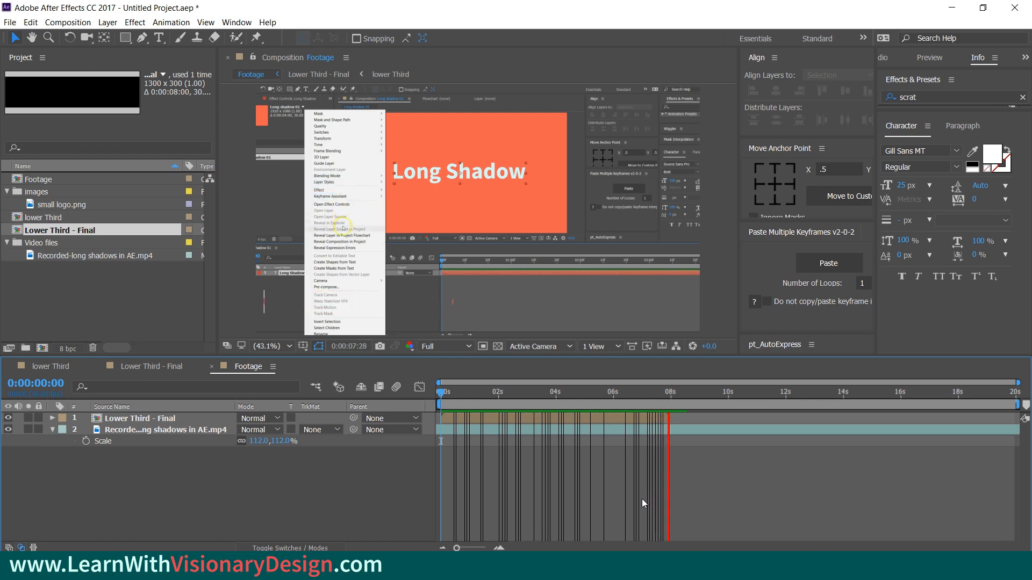
pyautogui.press('space')
pyautogui.moveTo(704, 392); pyautogui.dragTo(380, 429)
pyautogui.click(593, 509)
pyautogui.press('space')
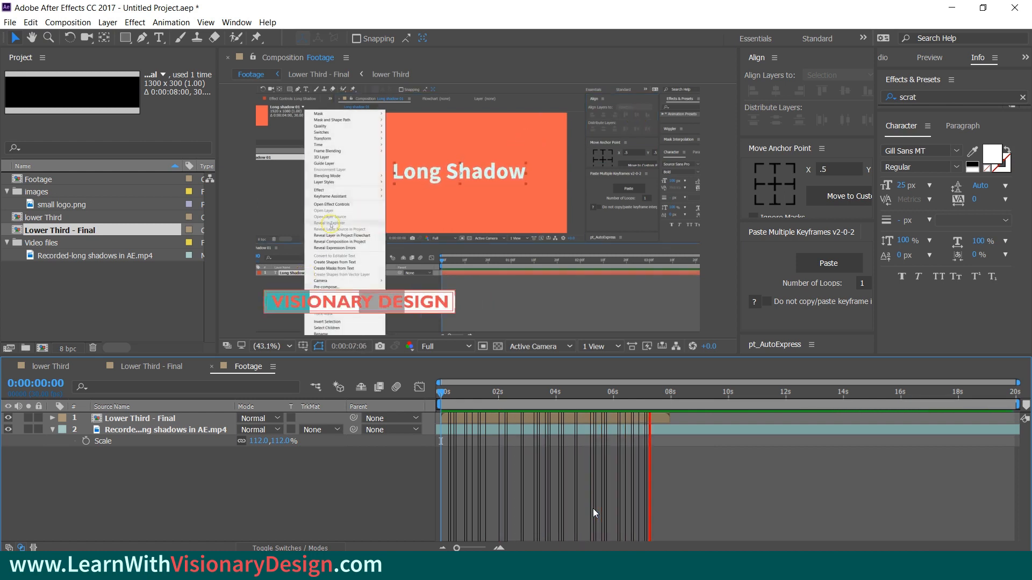
pyautogui.click(462, 517)
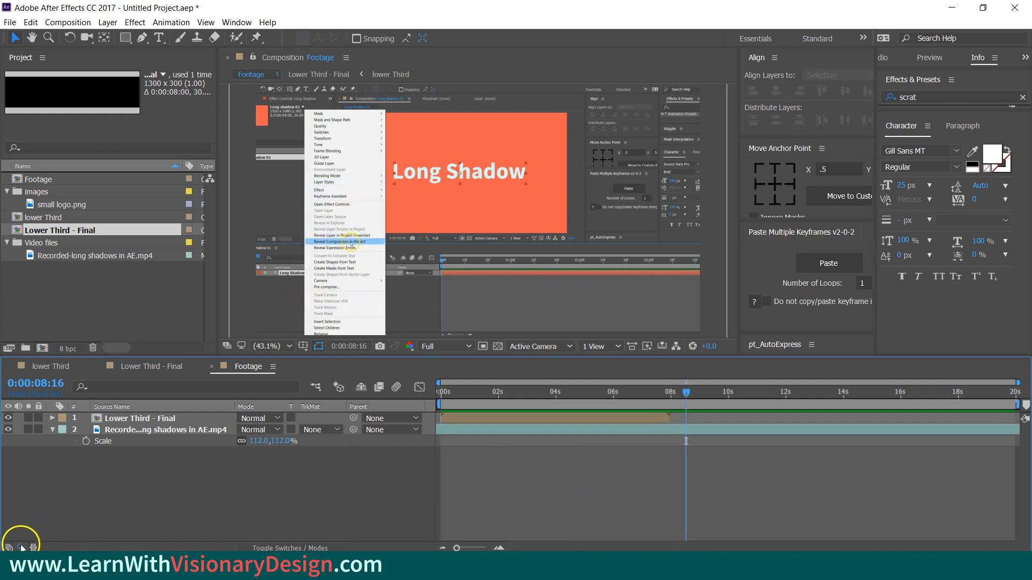
# - Return to the Lower Third - Final composition and play it from 0:00:00:00 to check the animation
pyautogui.click(53, 367)
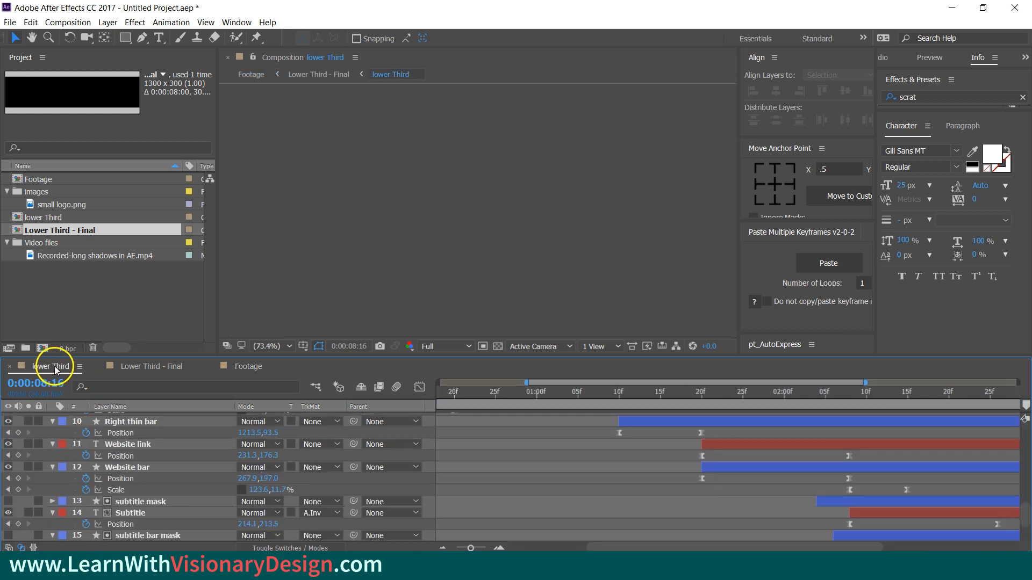
pyautogui.click(156, 370)
pyautogui.moveTo(543, 392); pyautogui.dragTo(403, 394)
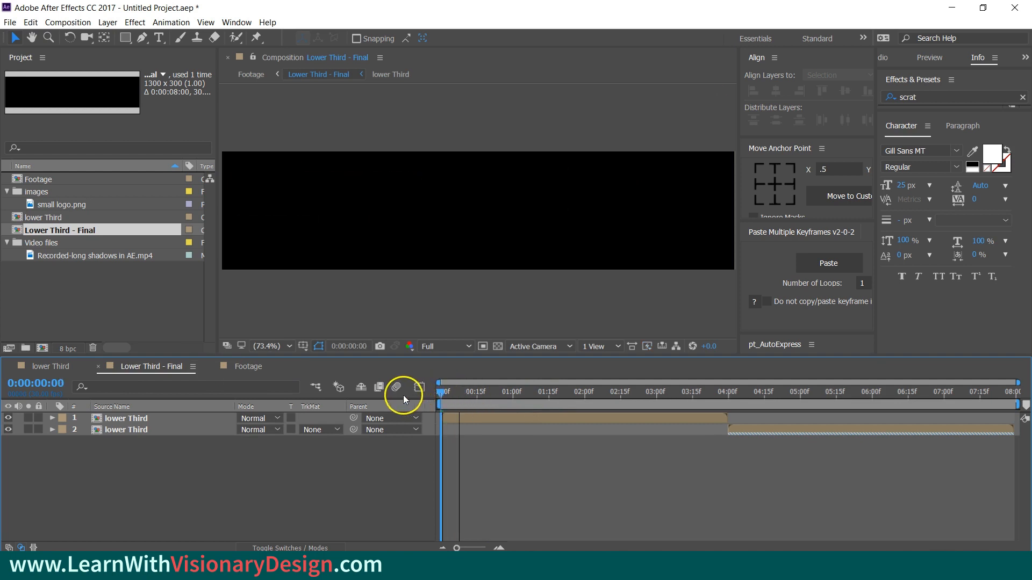
pyautogui.press('space')
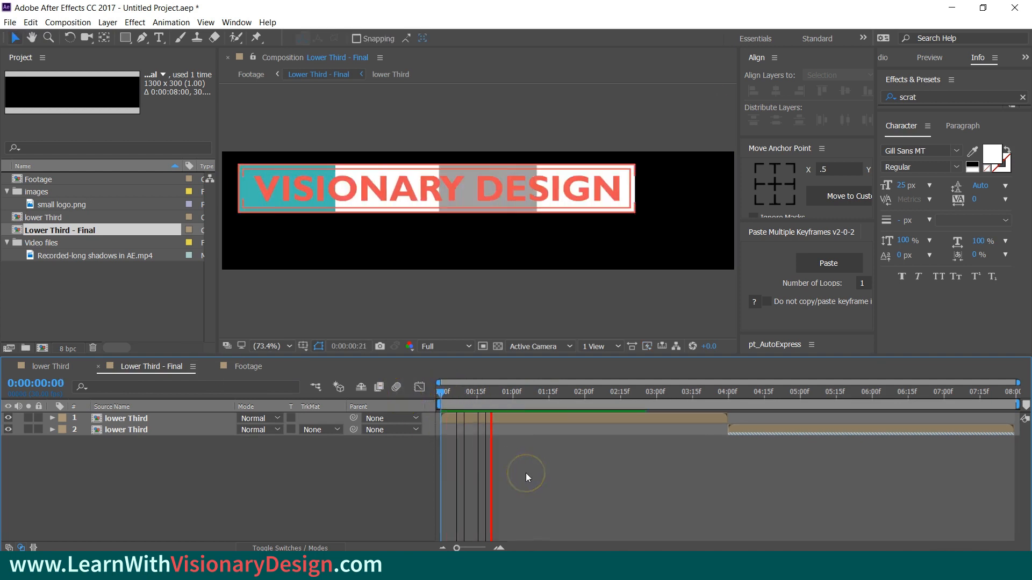